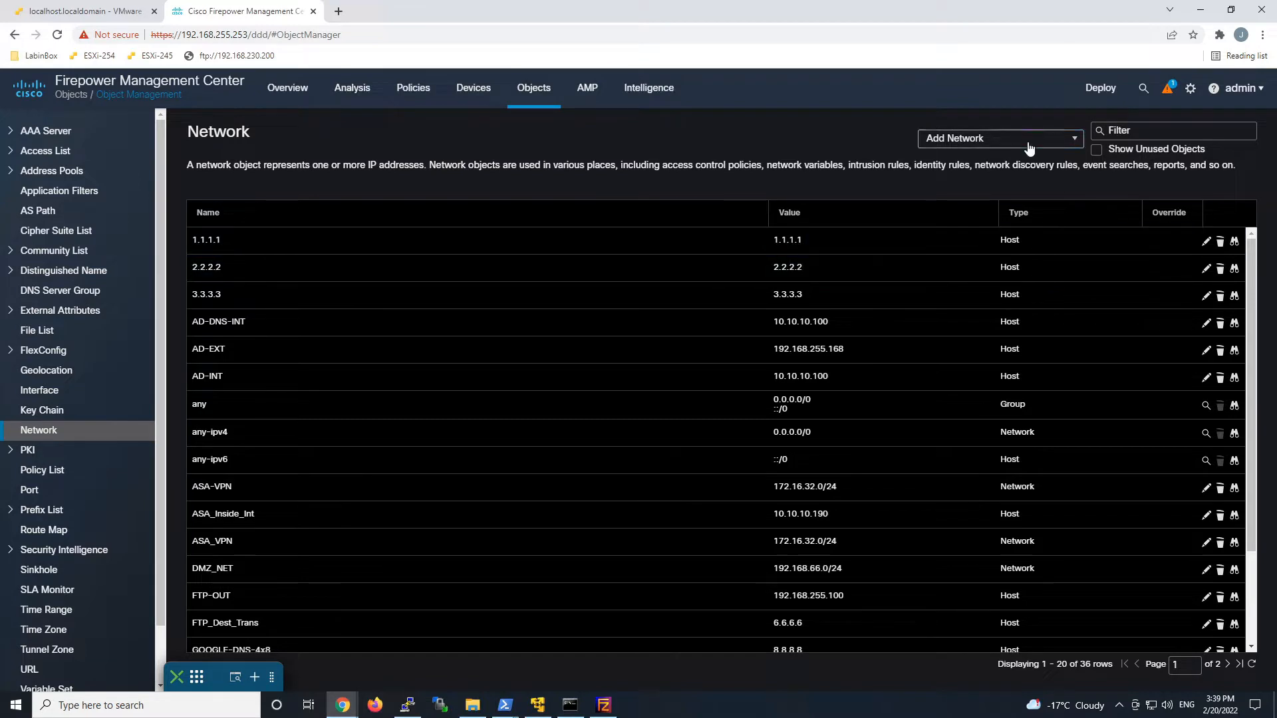
Start the Remediation_Servers network group and create a WSUS host object at 192.168.255.200.
left_click(1028, 143)
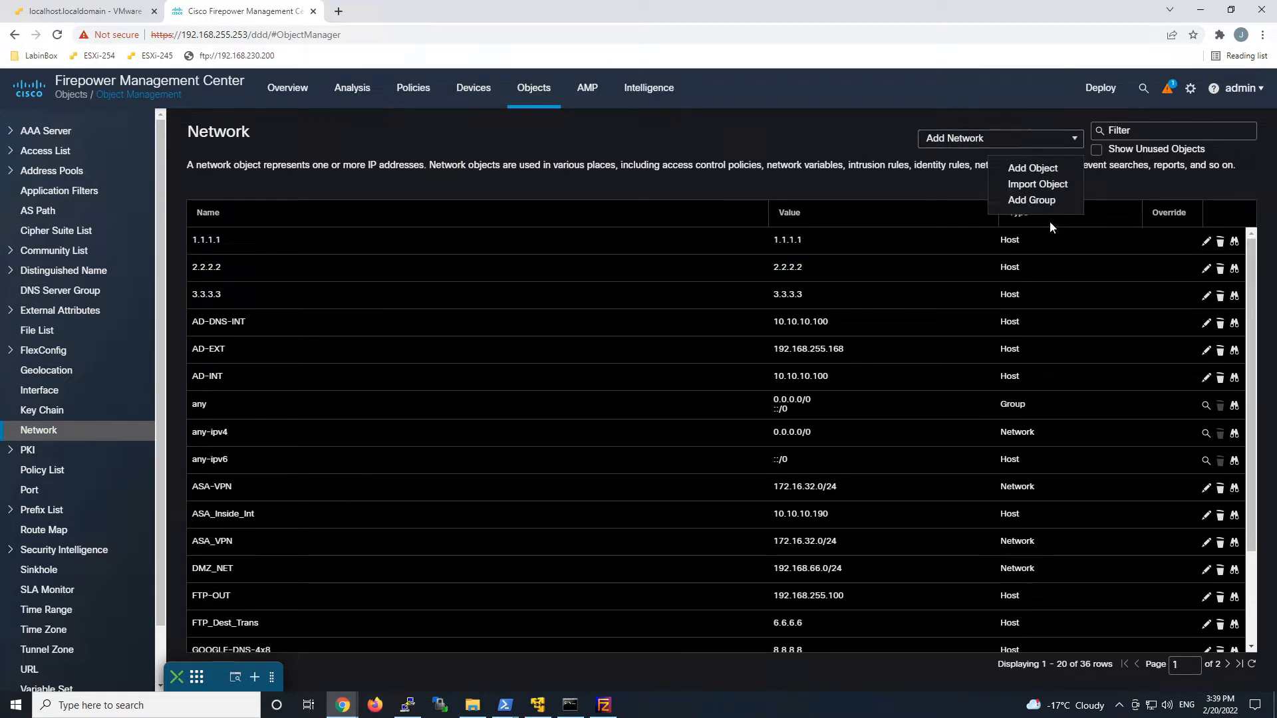
left_click(1032, 200)
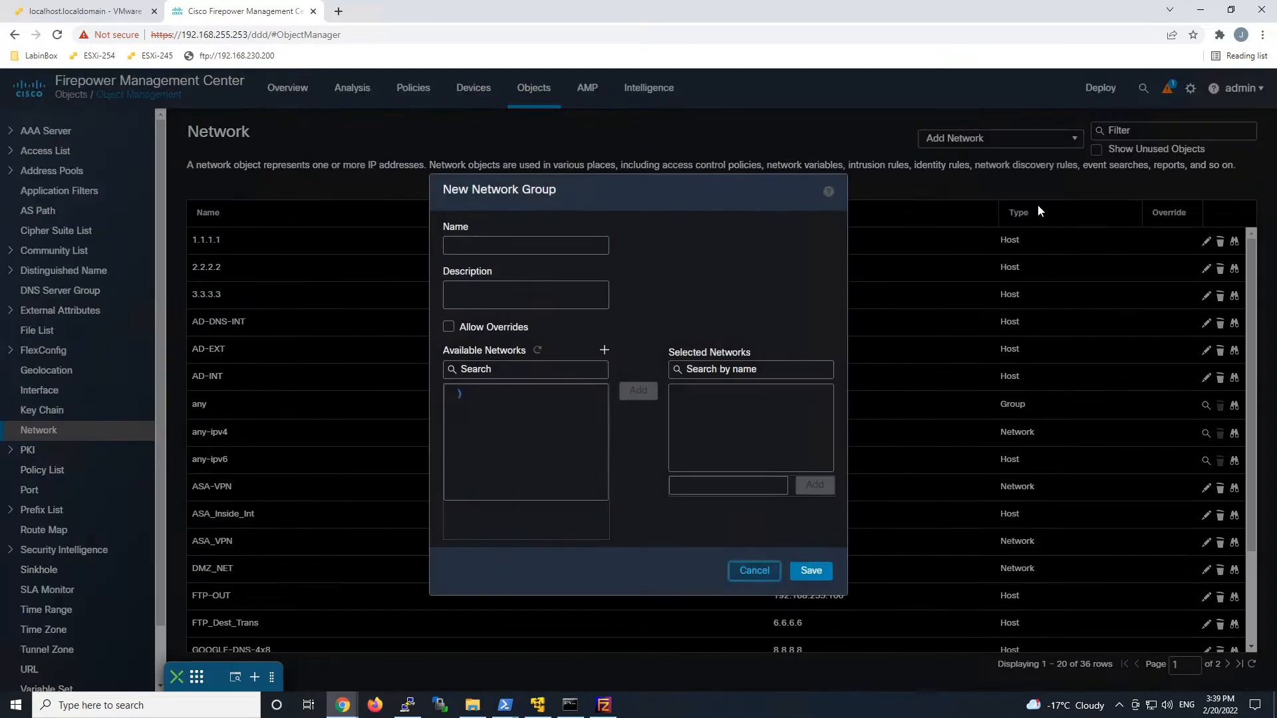
type("Remediation_Servers")
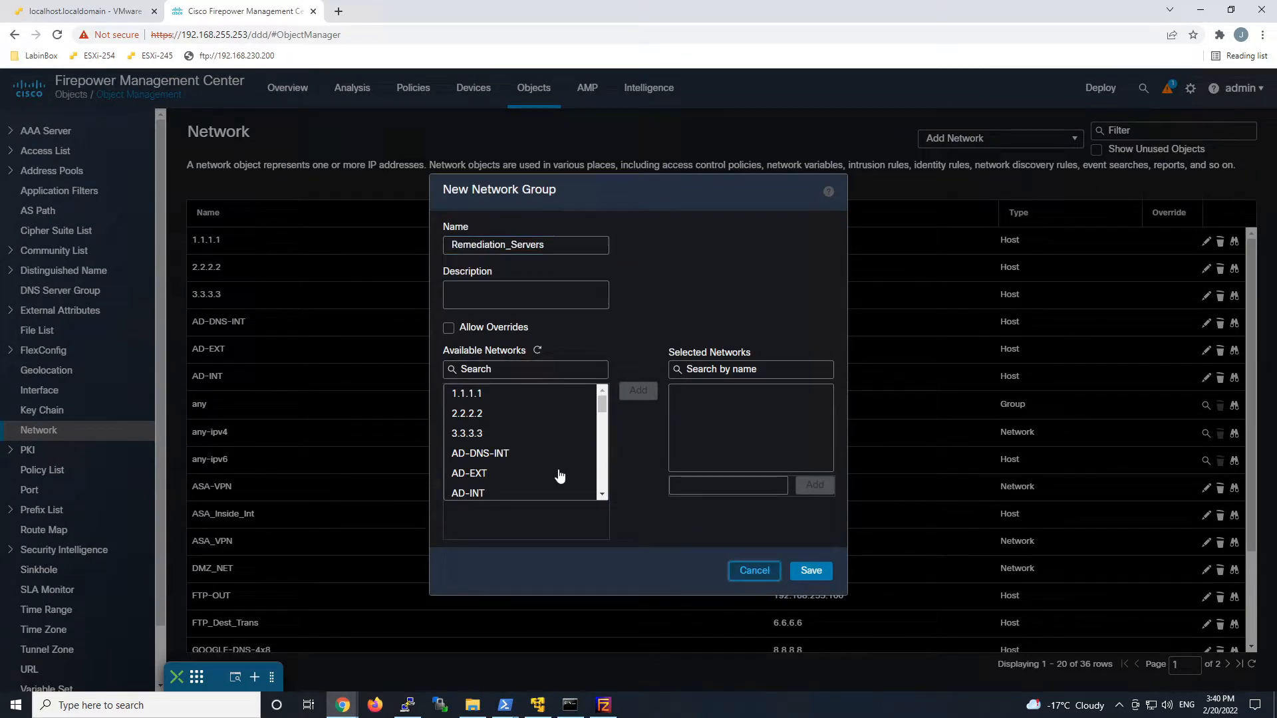
left_click(604, 353)
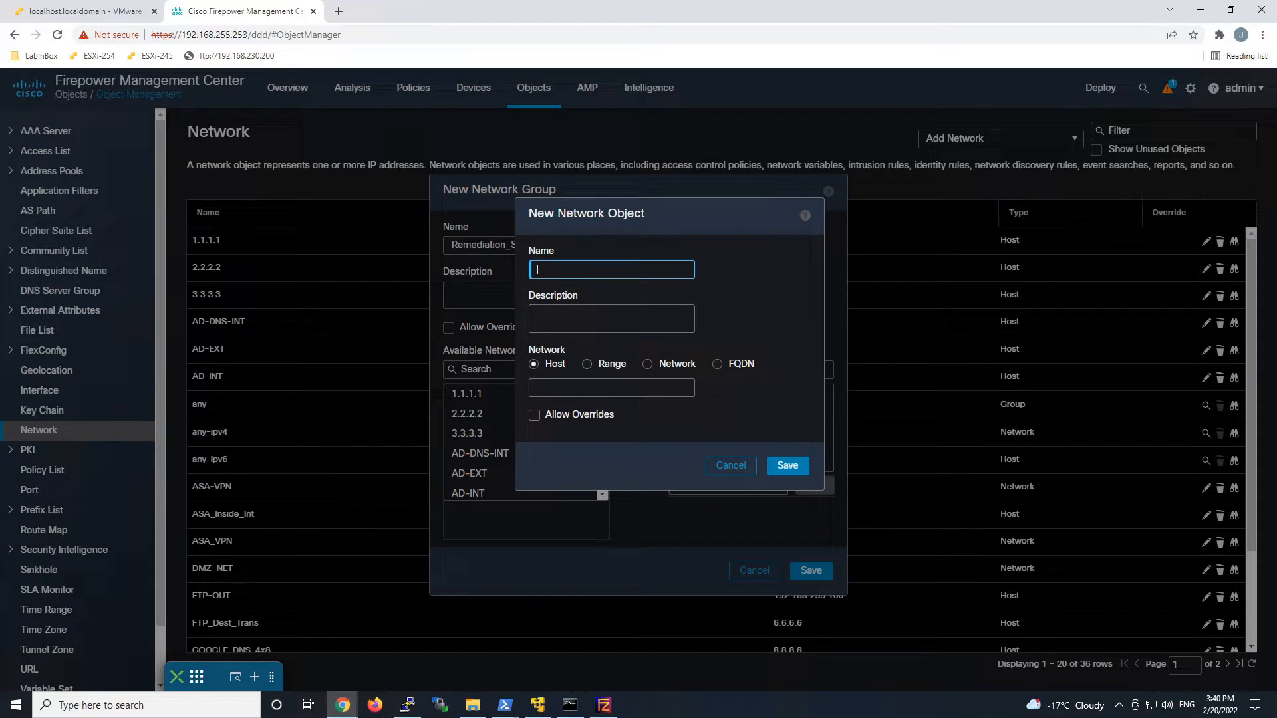
type("WSUS")
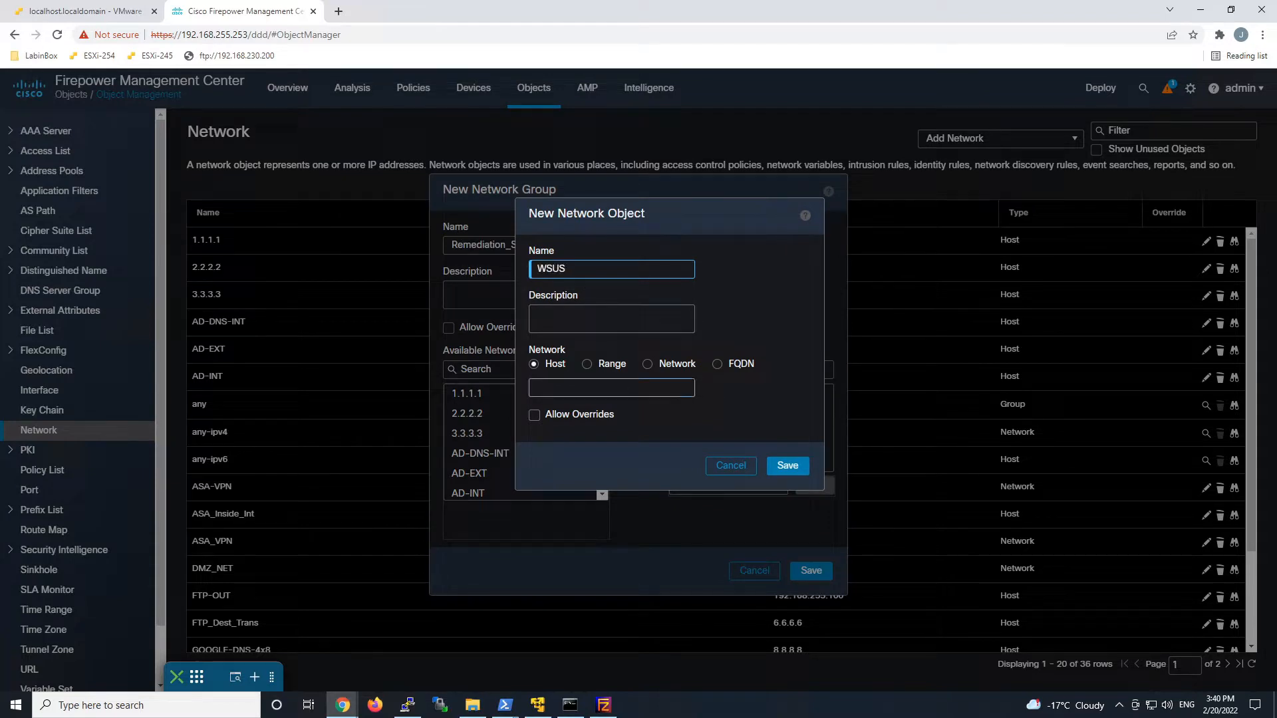
left_click(611, 388)
type("192")
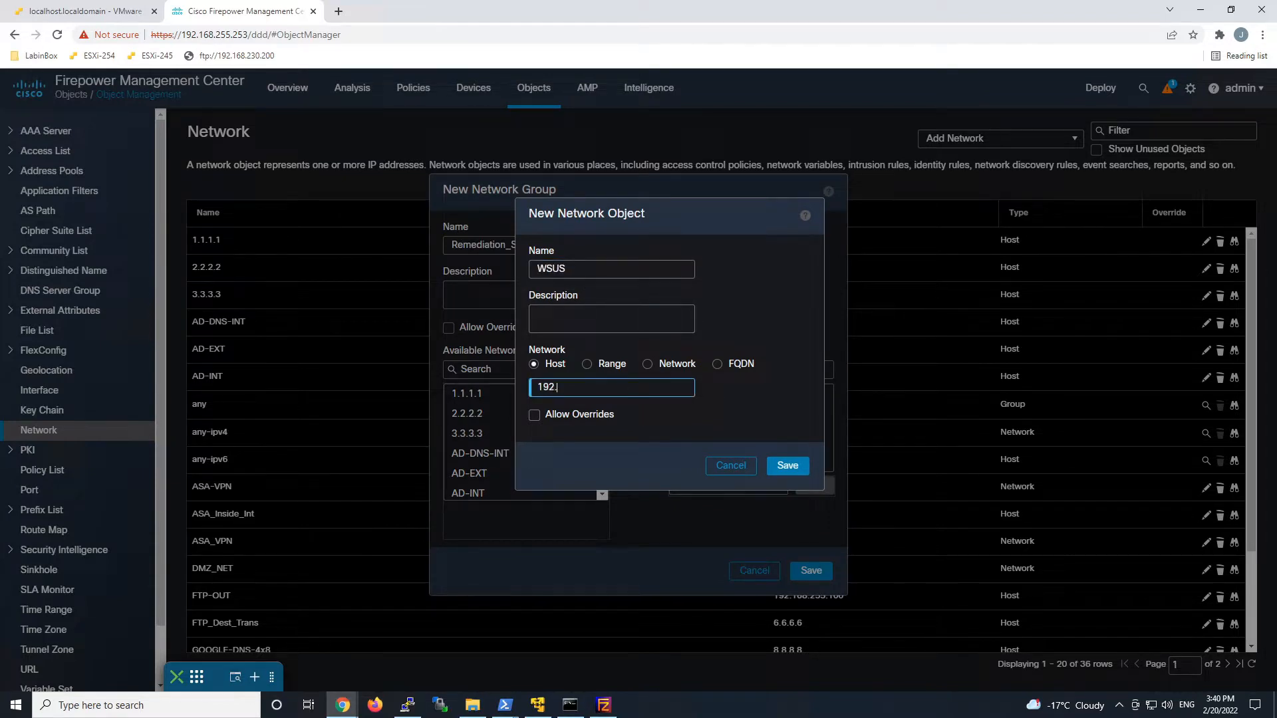
type(".168.255.200")
left_click(786, 466)
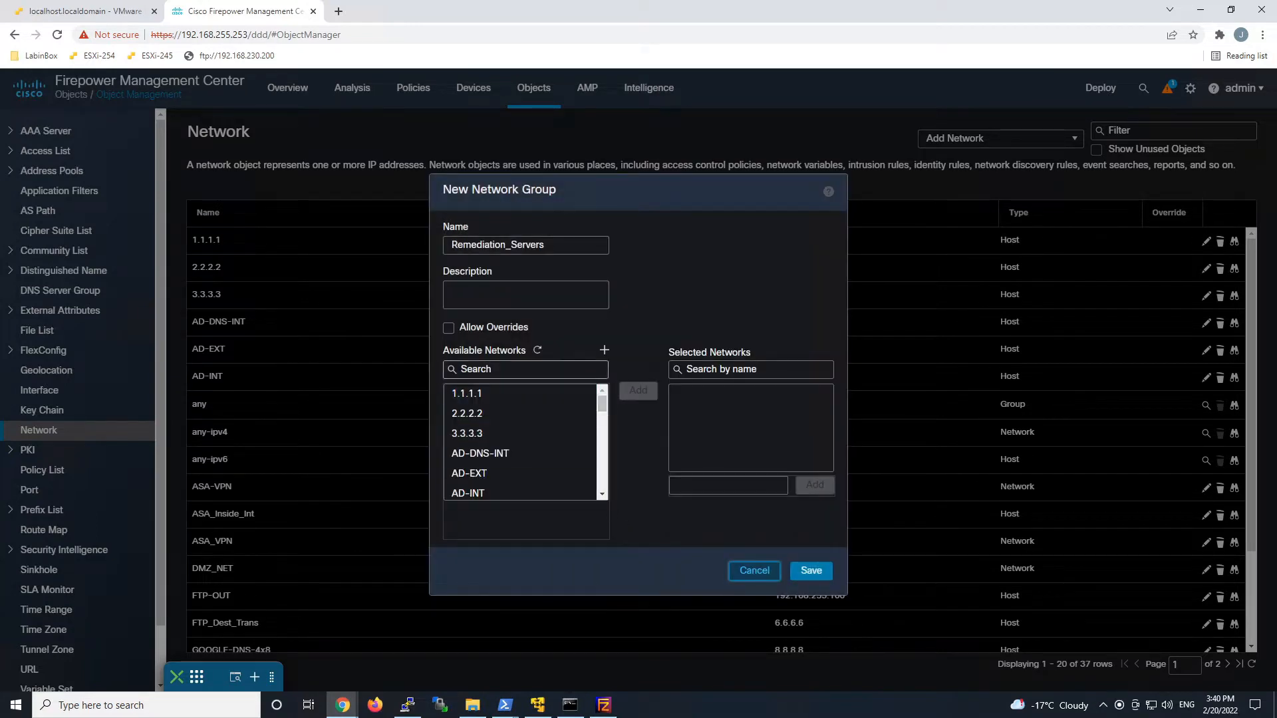
Add WSUS to the group's selected networks and save Remediation_Servers.
left_click(525, 370)
type("ws")
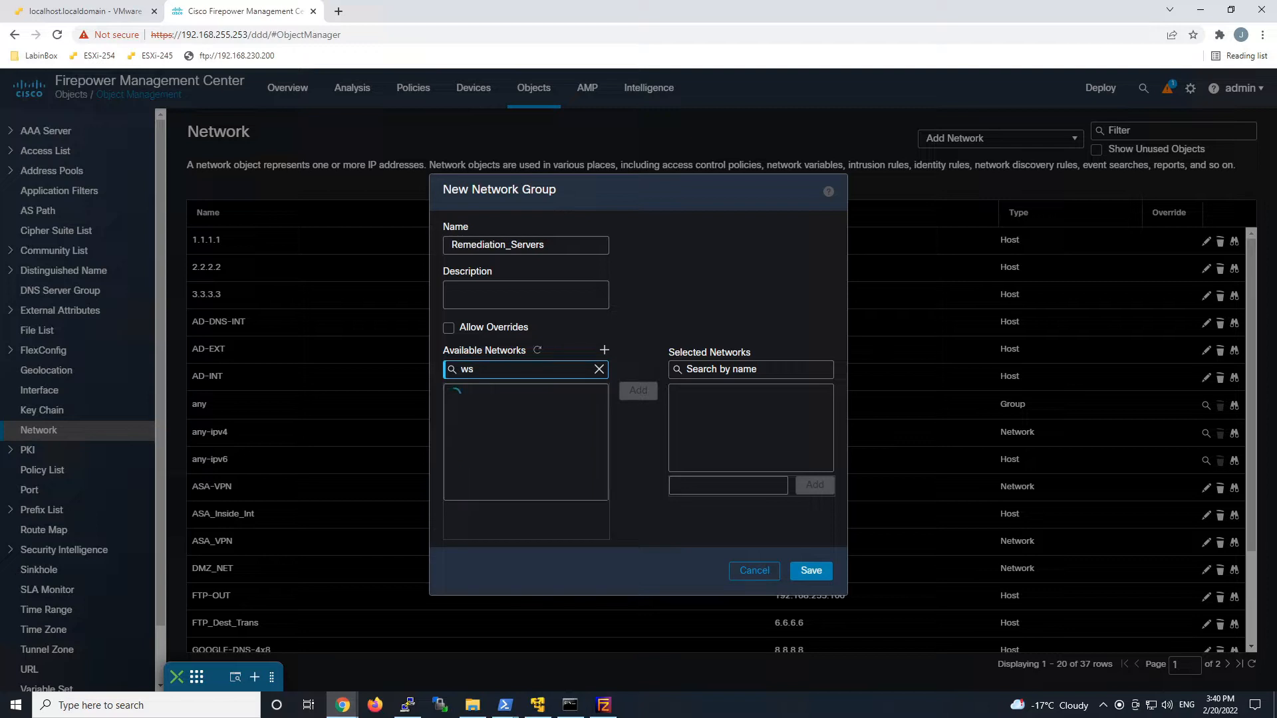
type("u")
left_click(507, 396)
left_click(637, 390)
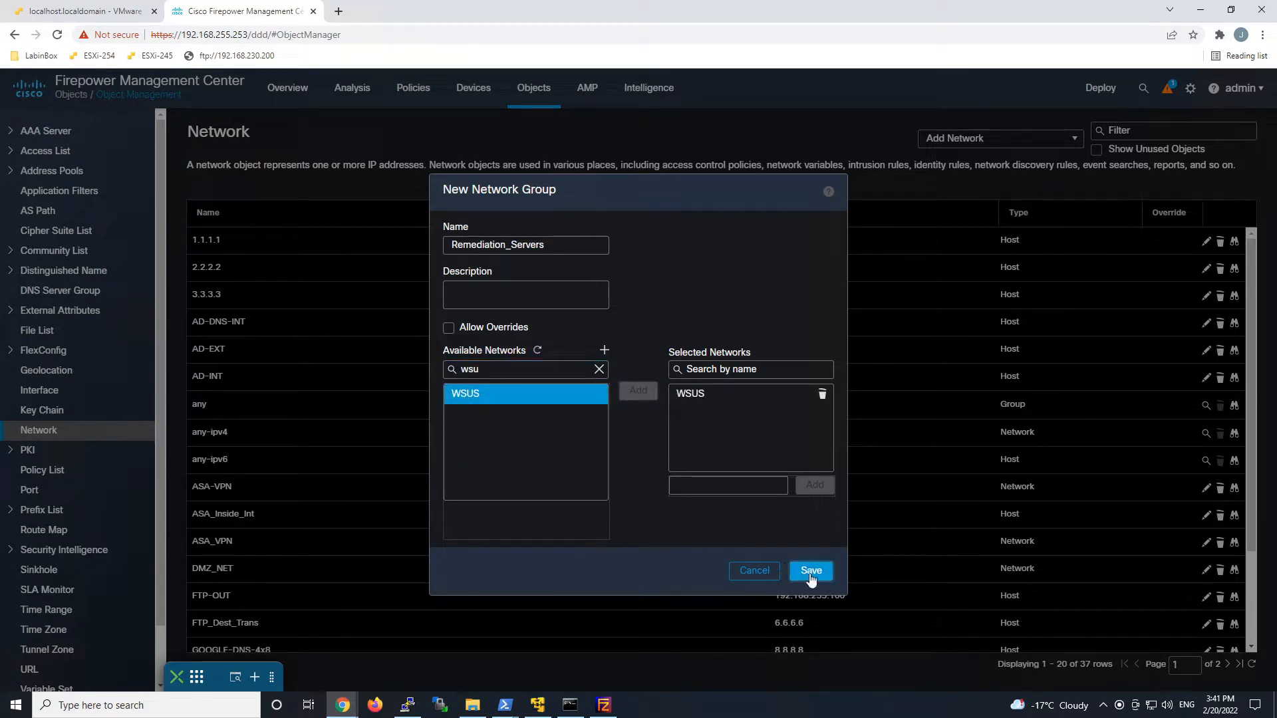
left_click(810, 576)
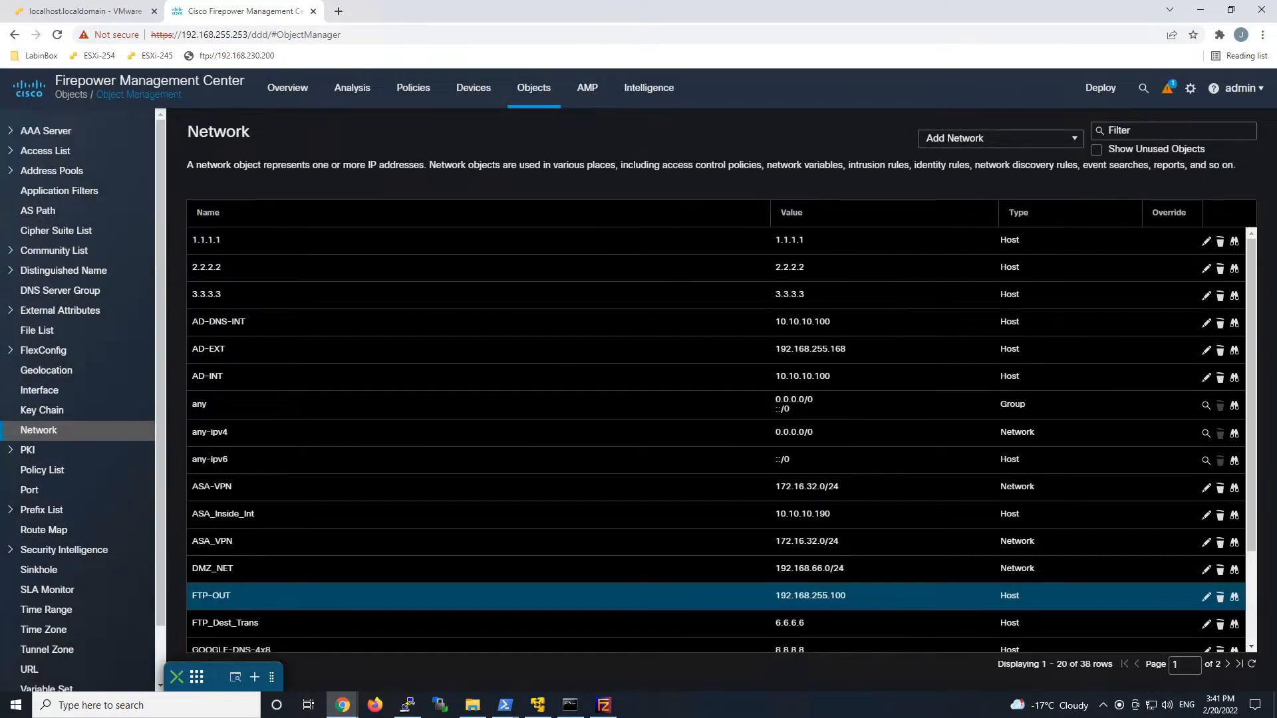
Start a new extended access list and add an entry with the Block action.
left_click(46, 150)
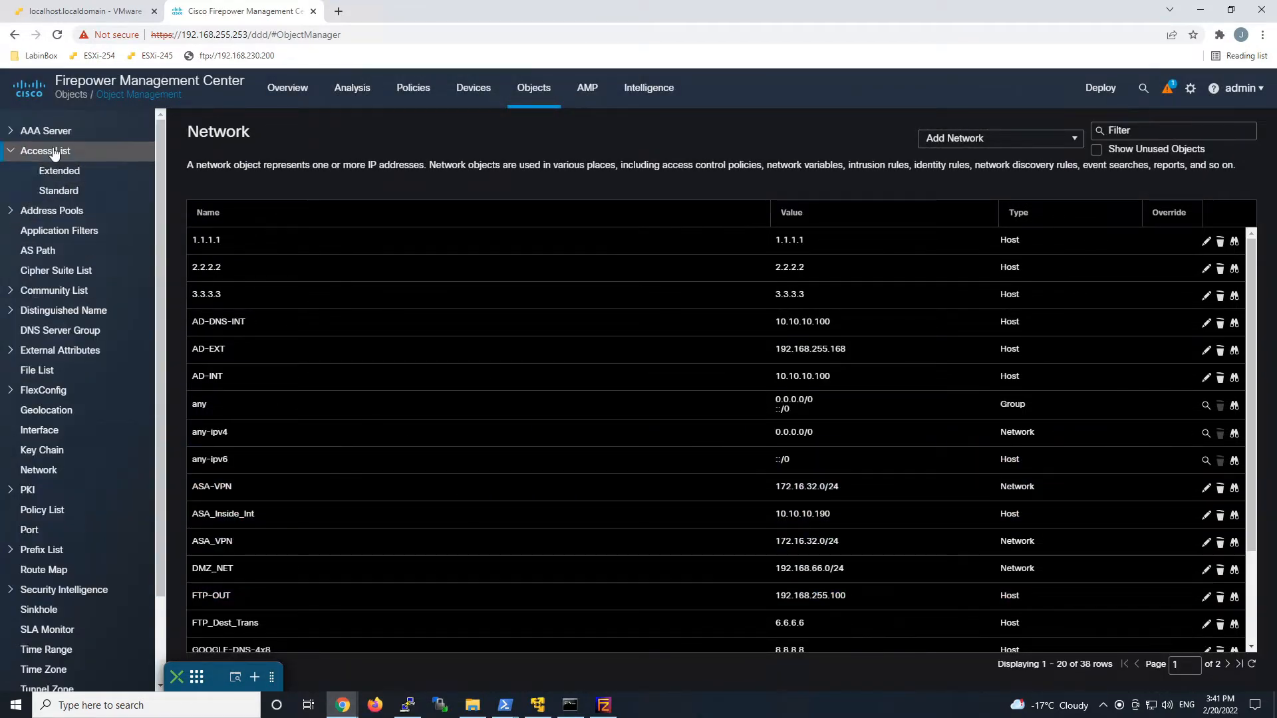
left_click(66, 178)
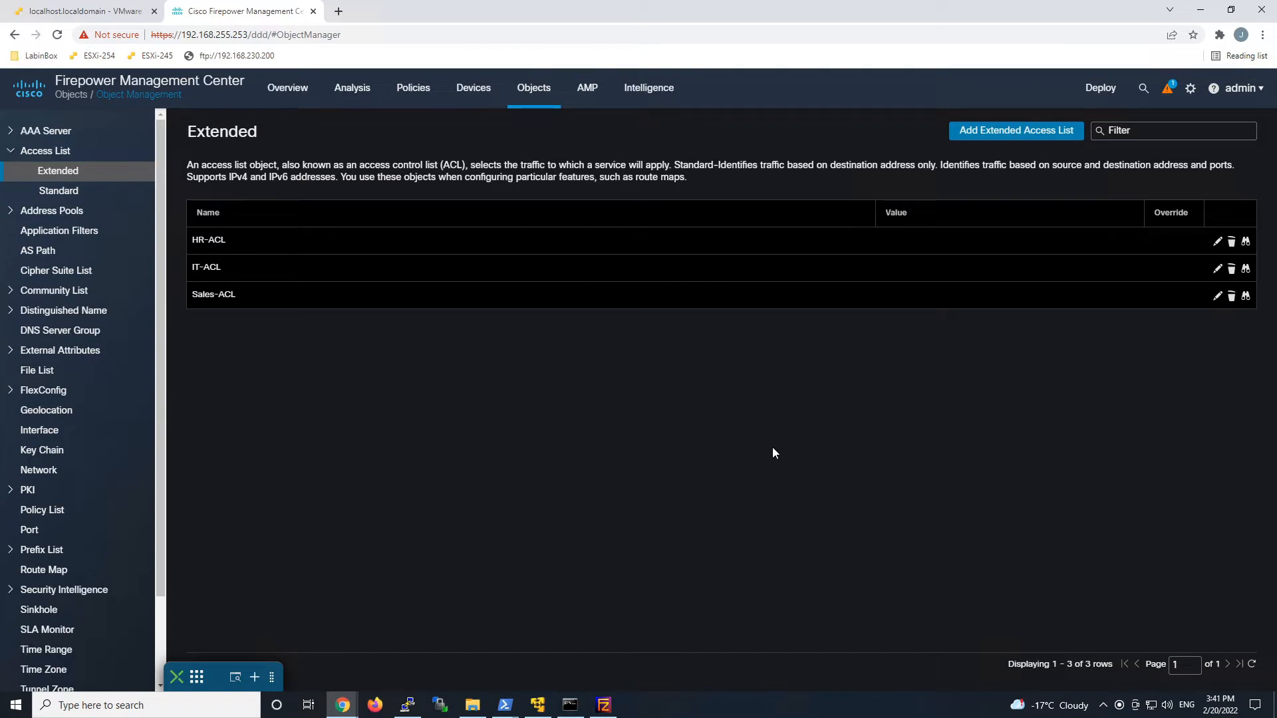
left_click(1003, 133)
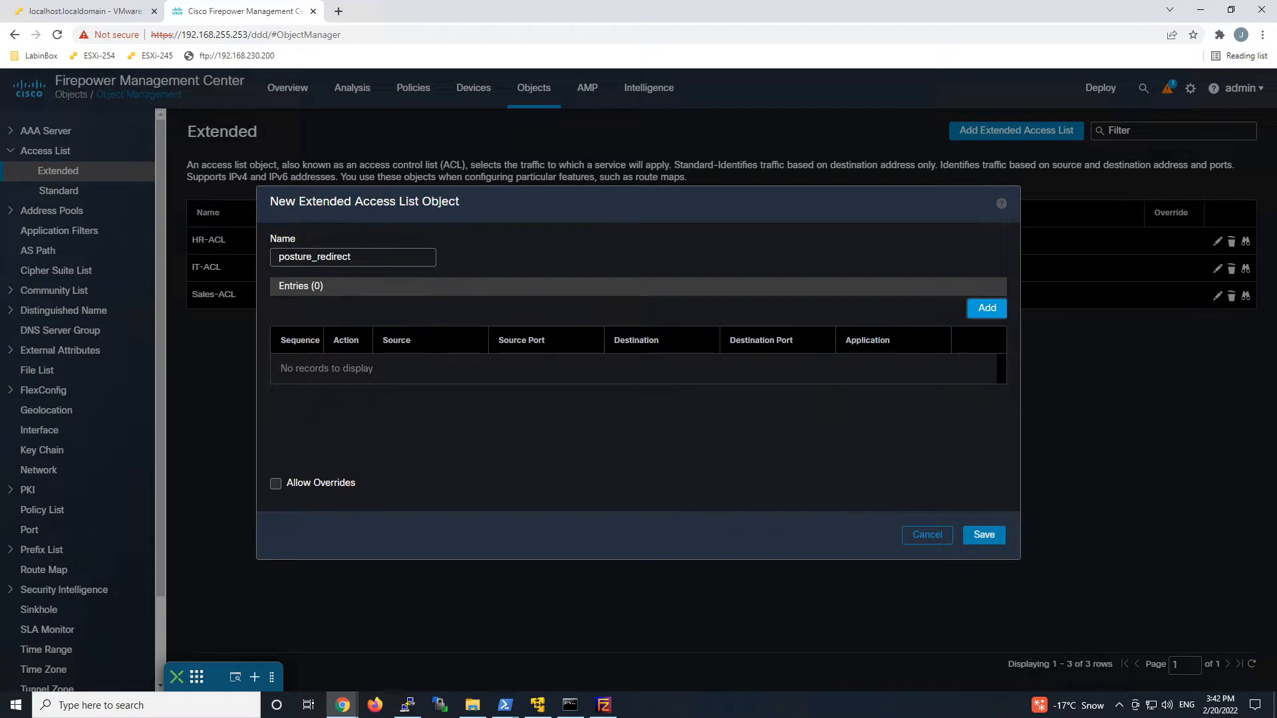
left_click(986, 309)
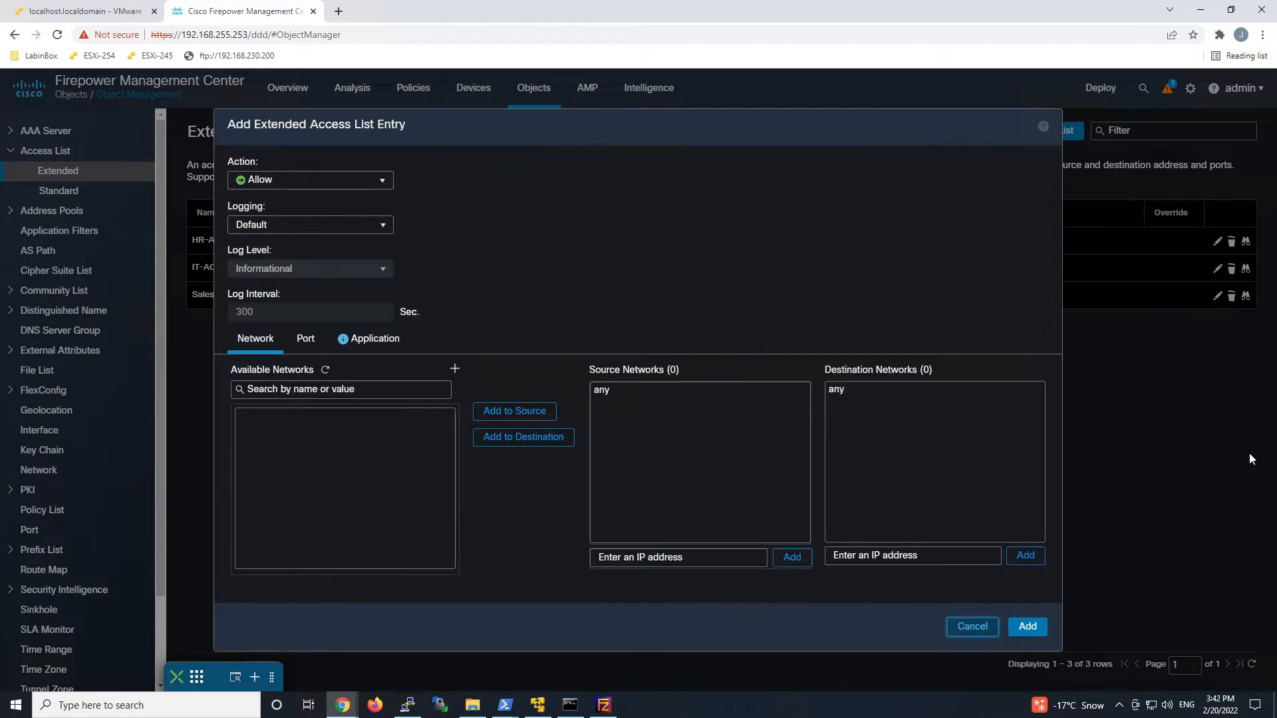
left_click(352, 188)
left_click(266, 208)
Make ISE_PSN the entry's destination and save the posture_redirect access list.
left_click(399, 477)
left_click(297, 497)
scroll(298, 510, "down", 1)
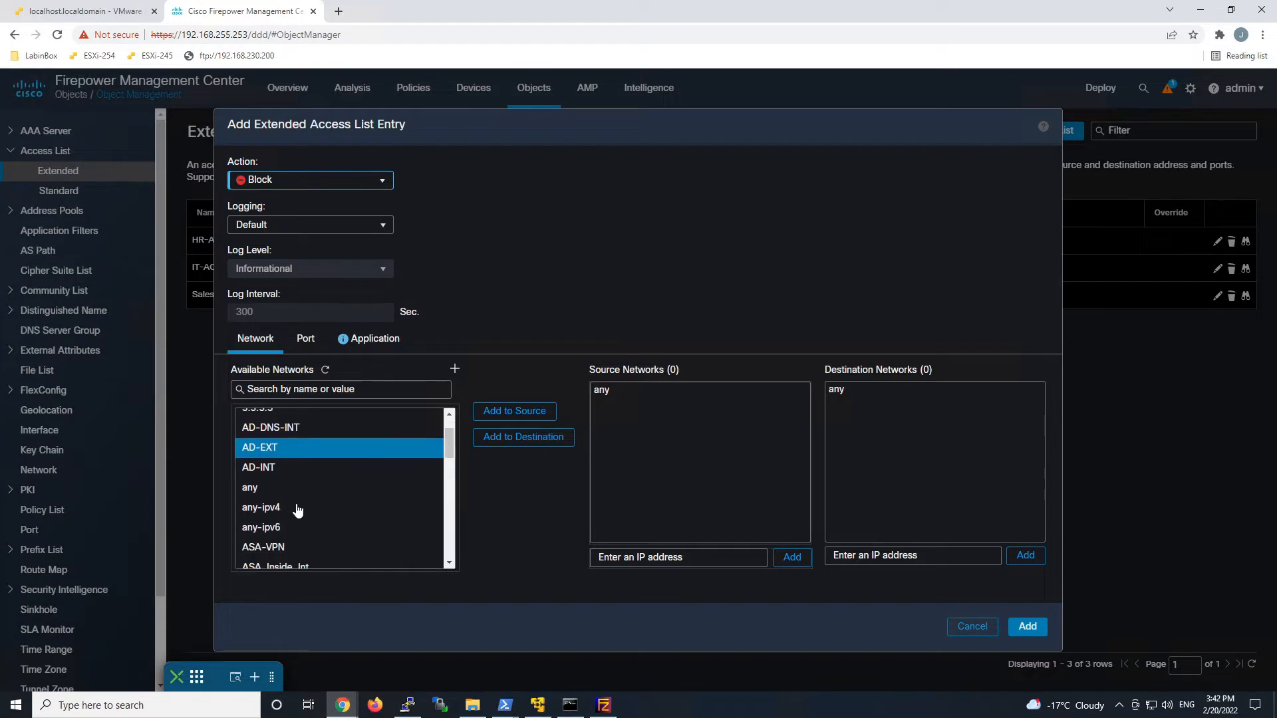
left_click(298, 508)
left_click(296, 491)
scroll(296, 496, "down", 4)
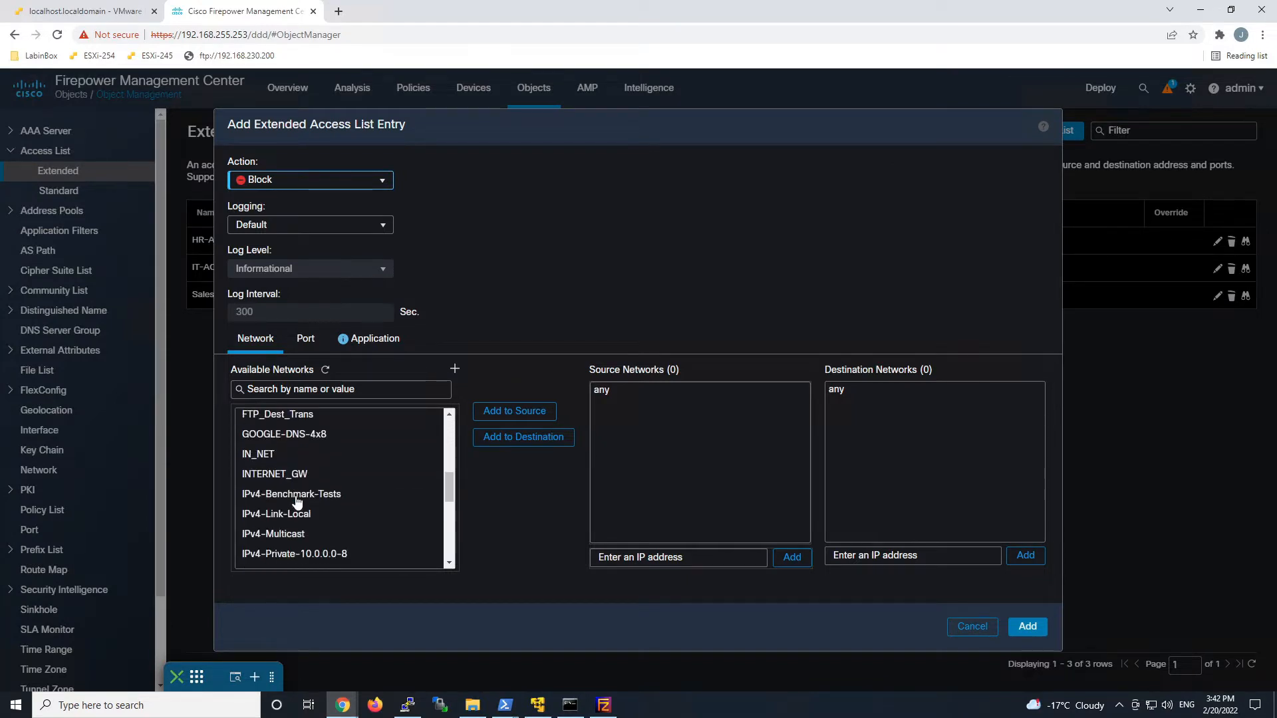
left_click(298, 494)
scroll(297, 500, "down", 2)
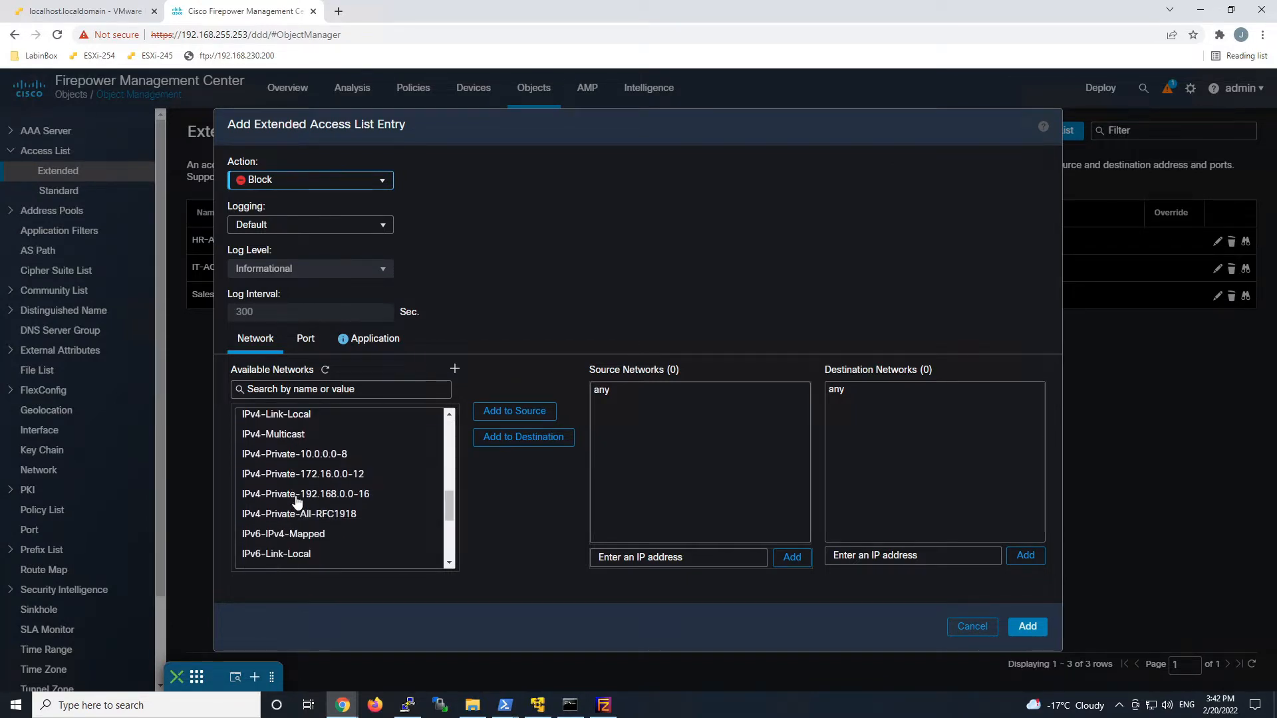
scroll(297, 500, "down", 3)
left_click(292, 471)
left_click(282, 419)
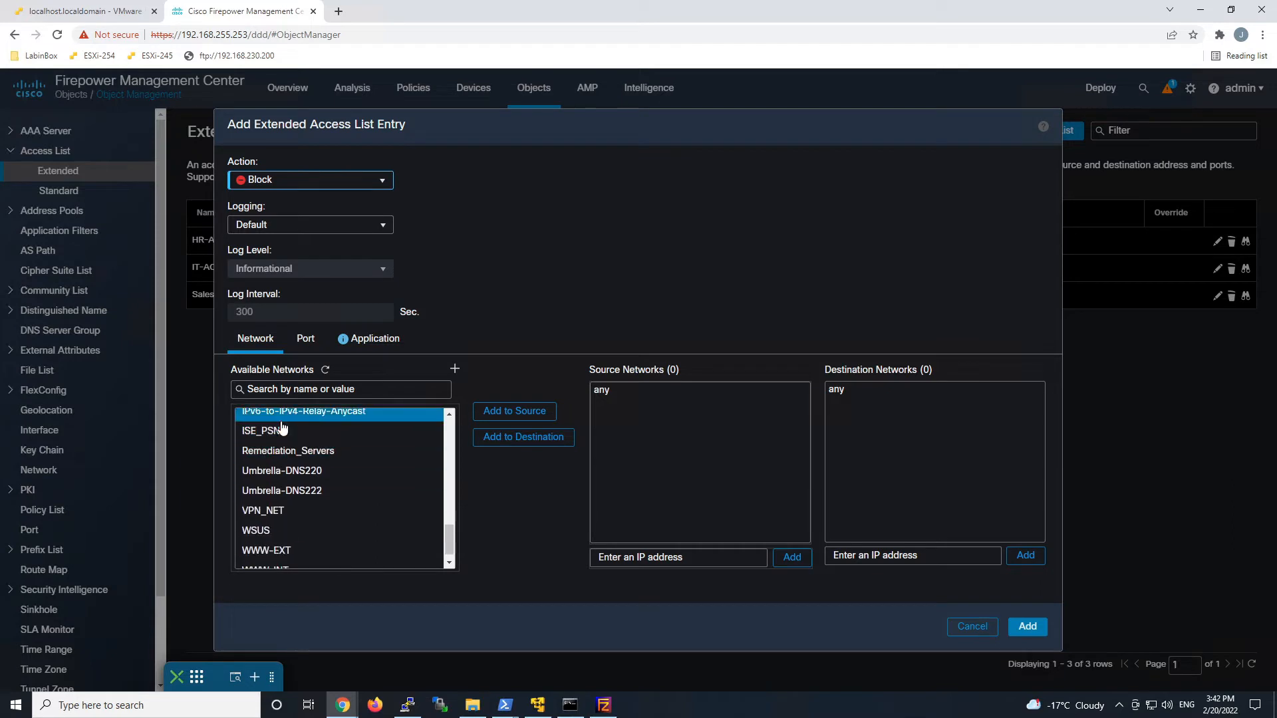
left_click(282, 429)
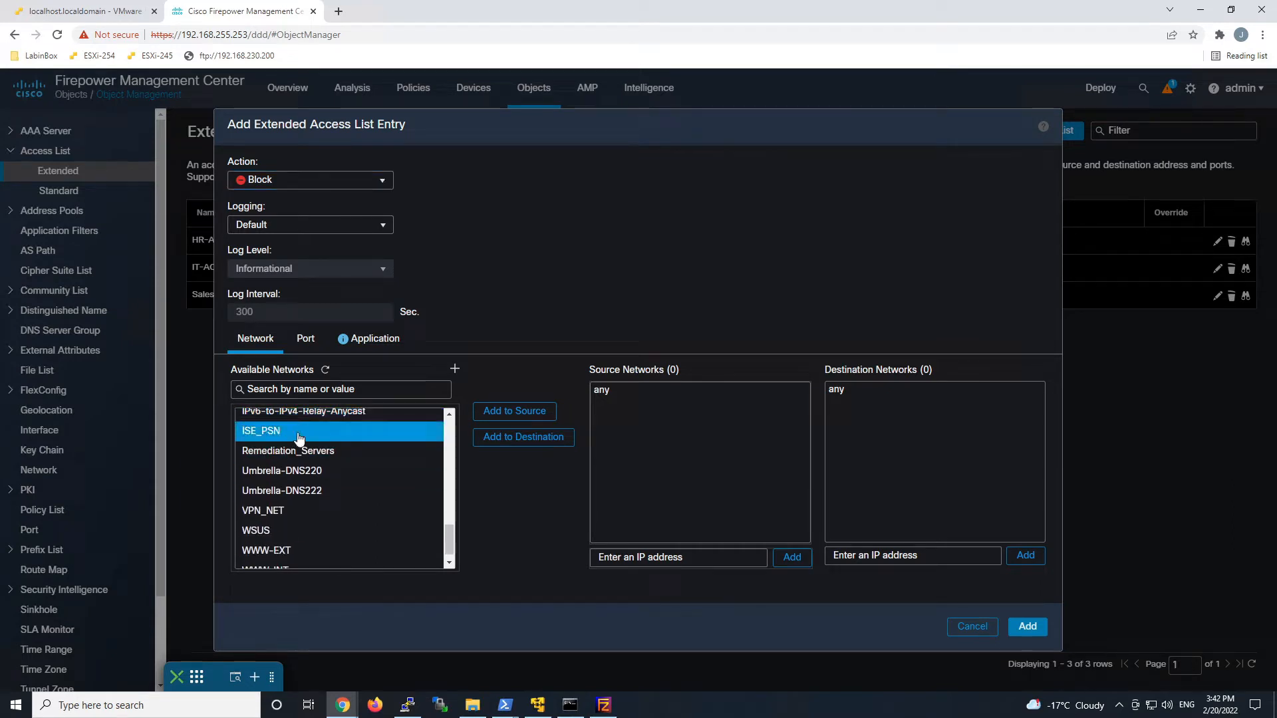
left_click(522, 442)
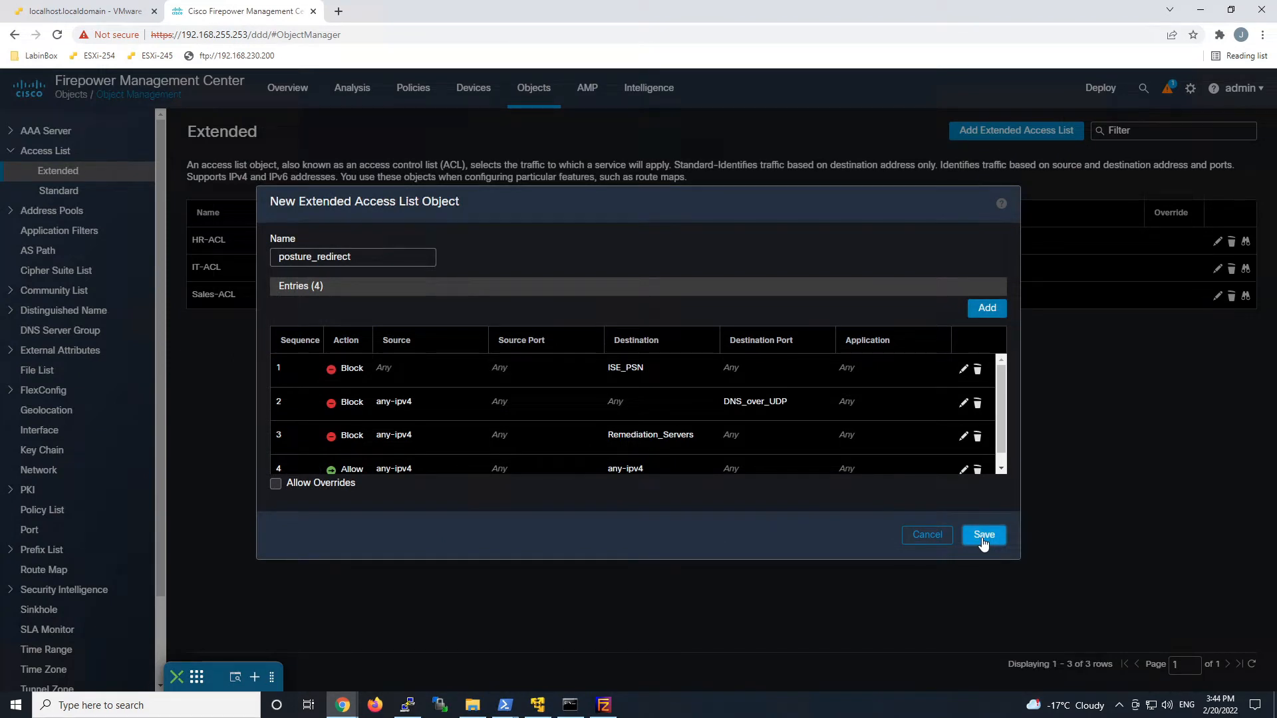
left_click(982, 536)
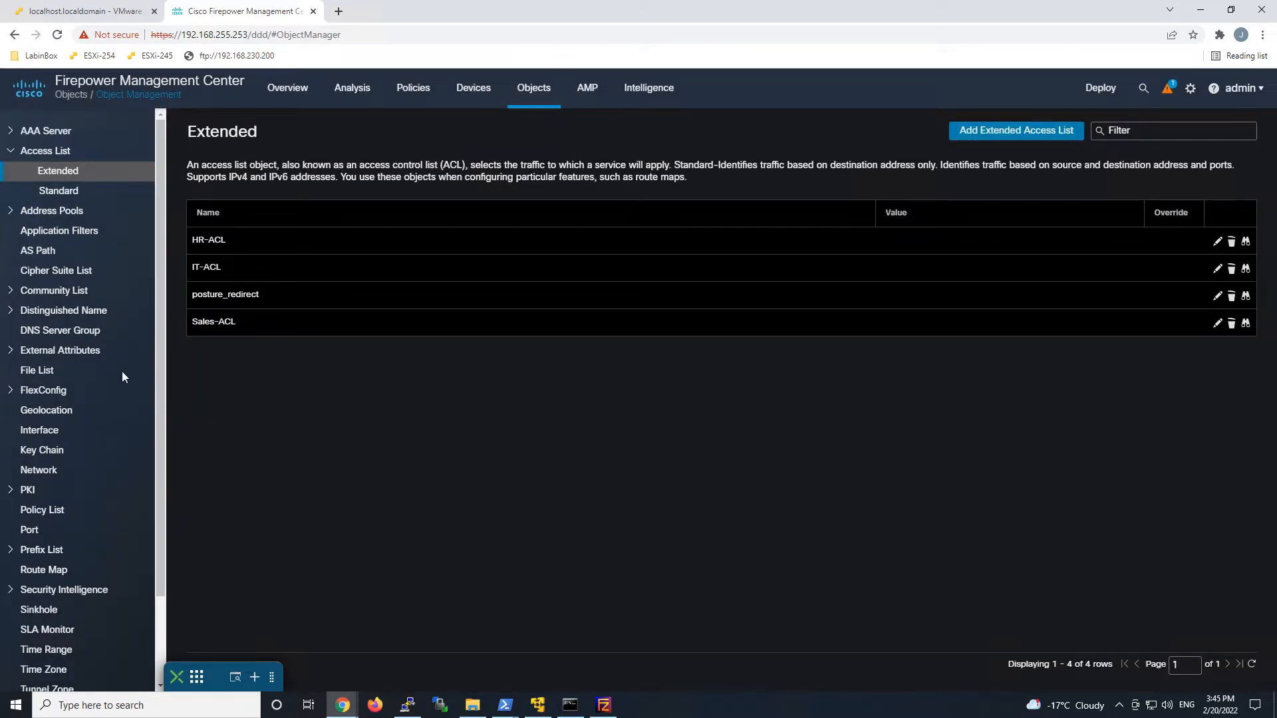
Name a new RADIUS server group ISE-Group, enabling authorize-only and dynamic authorization on port 1700.
left_click(44, 131)
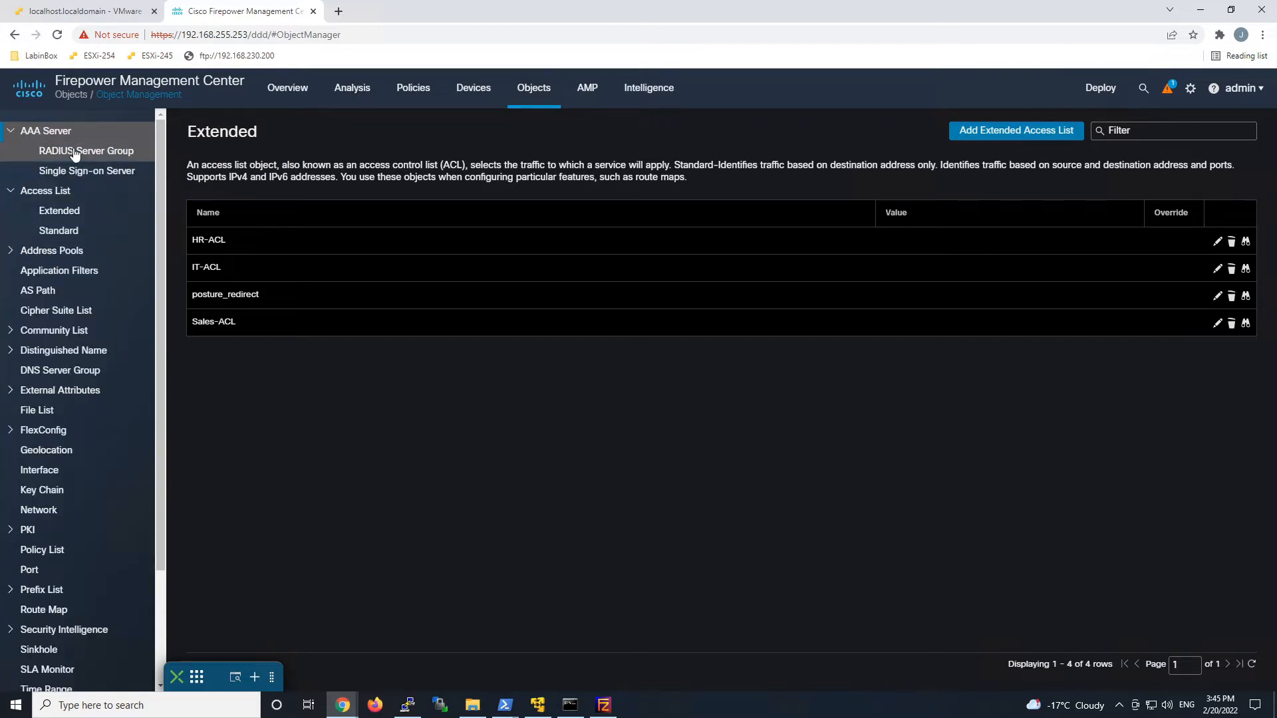
left_click(73, 150)
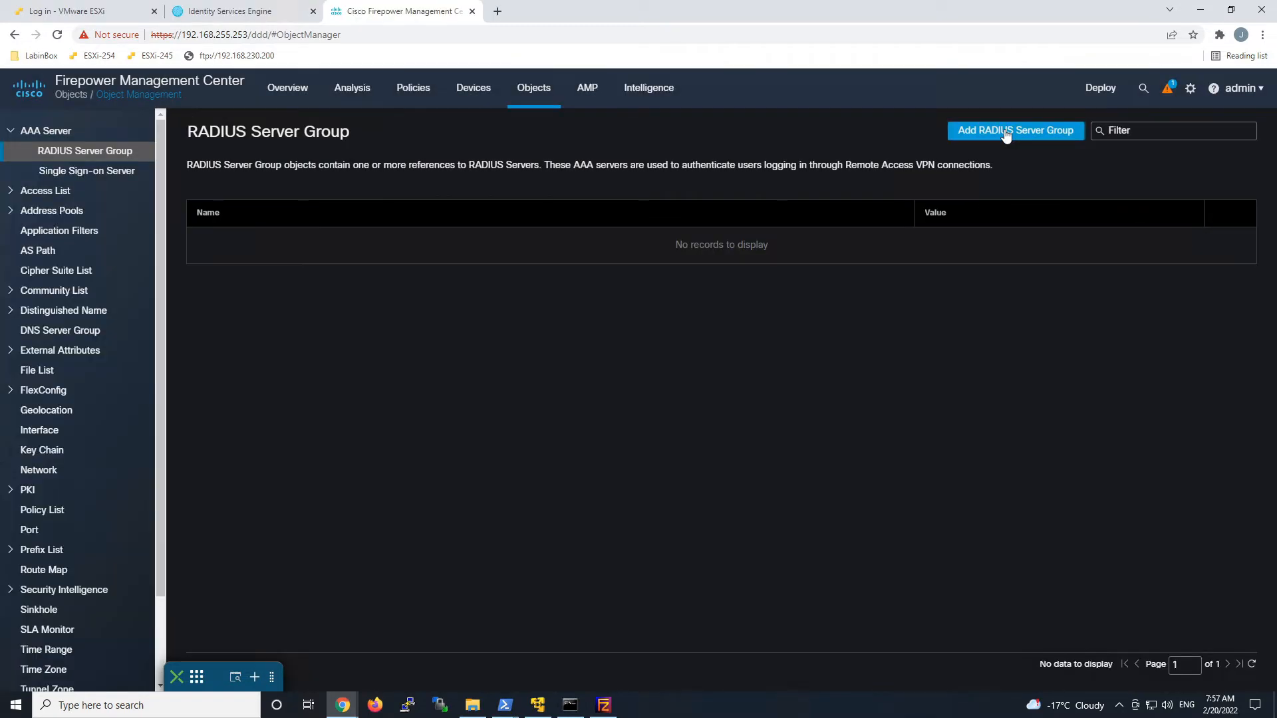
left_click(1005, 136)
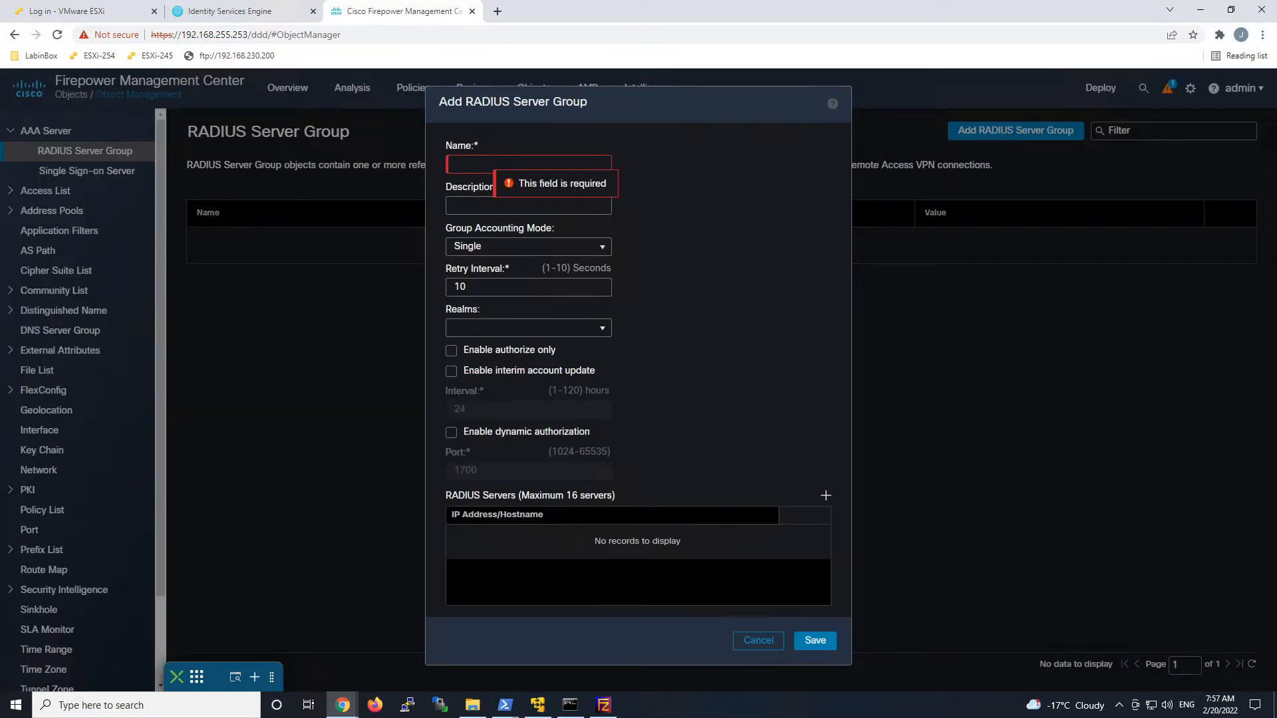
type("ISE-Group")
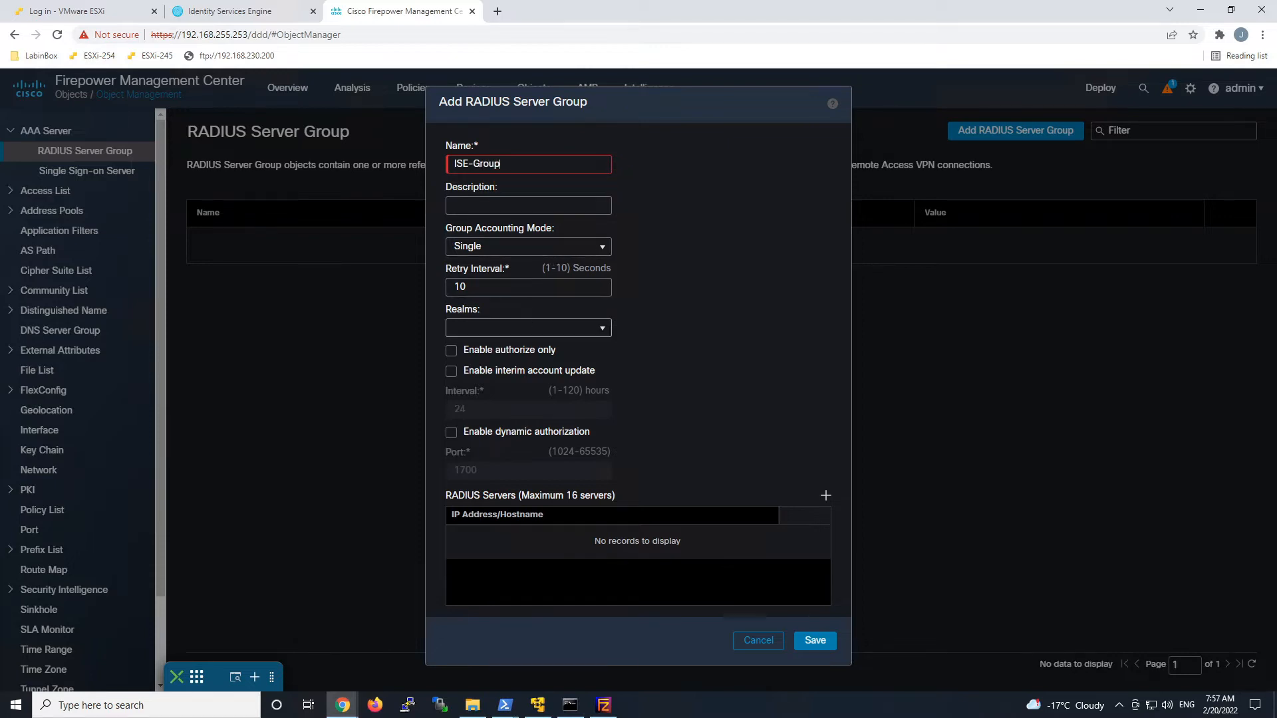
left_click(496, 350)
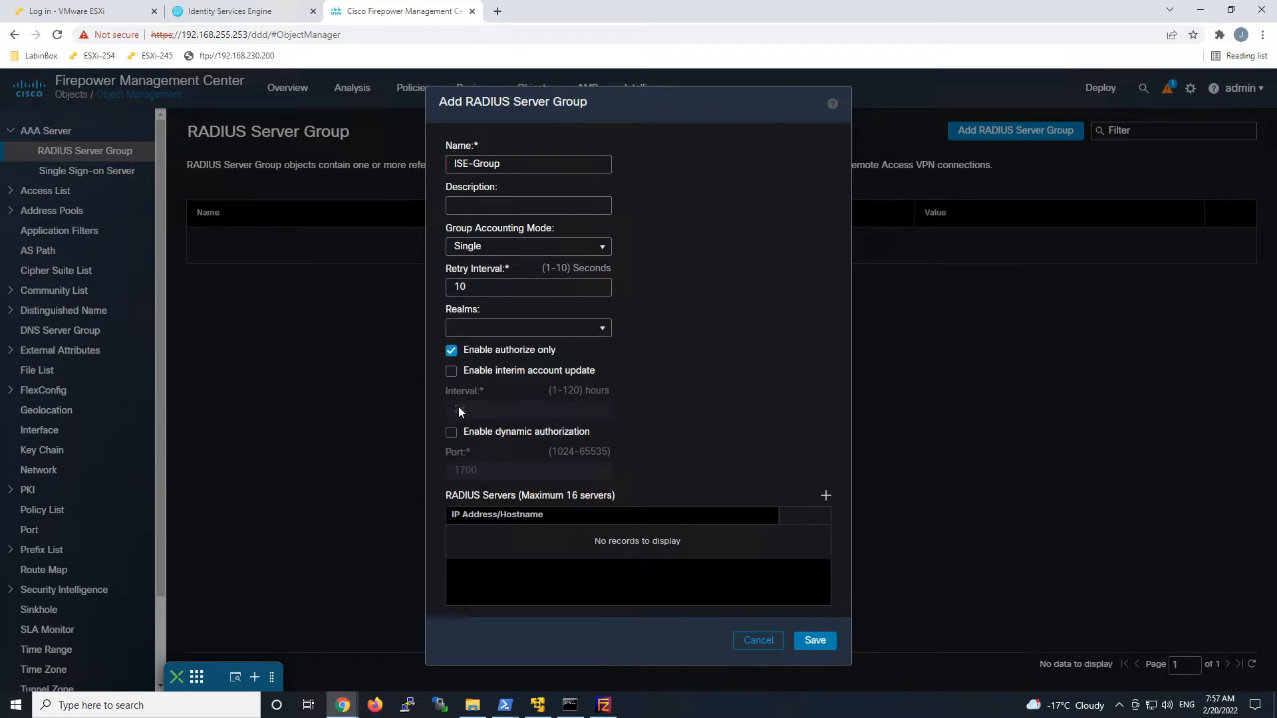
left_click(452, 433)
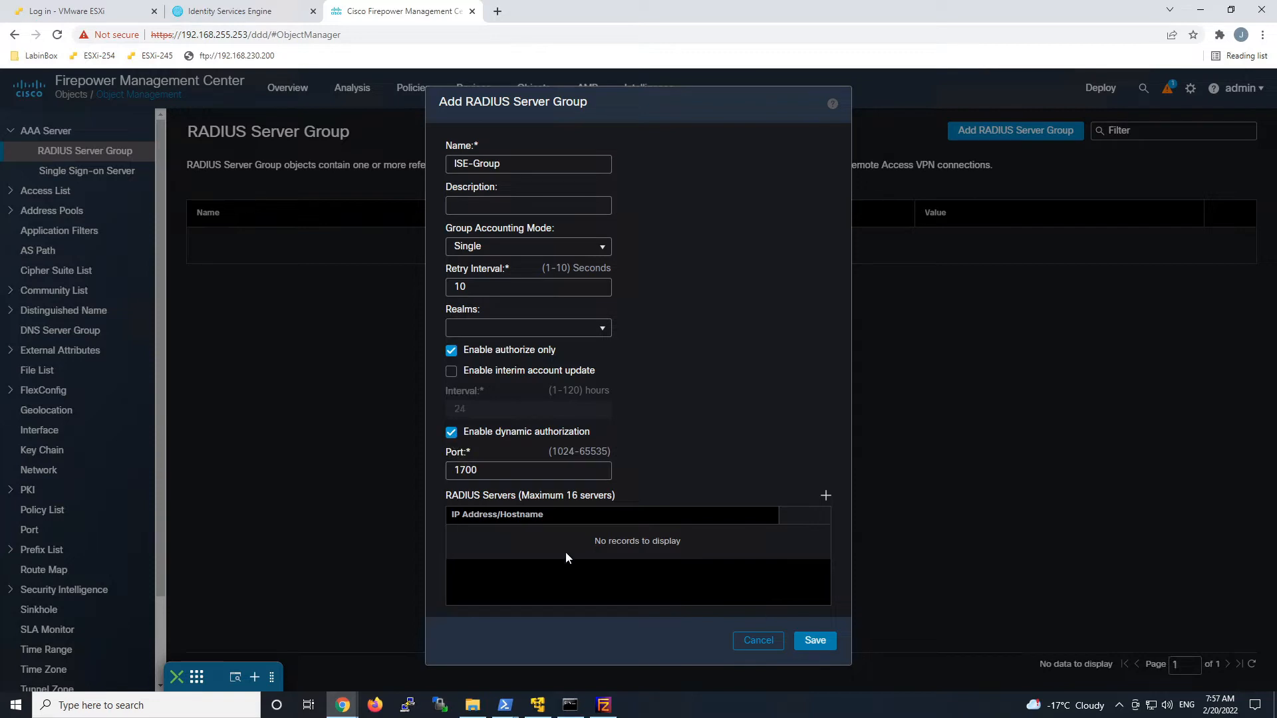
Add RADIUS server 192.168.255.199 to the group and enter and confirm its shared key.
left_click(826, 500)
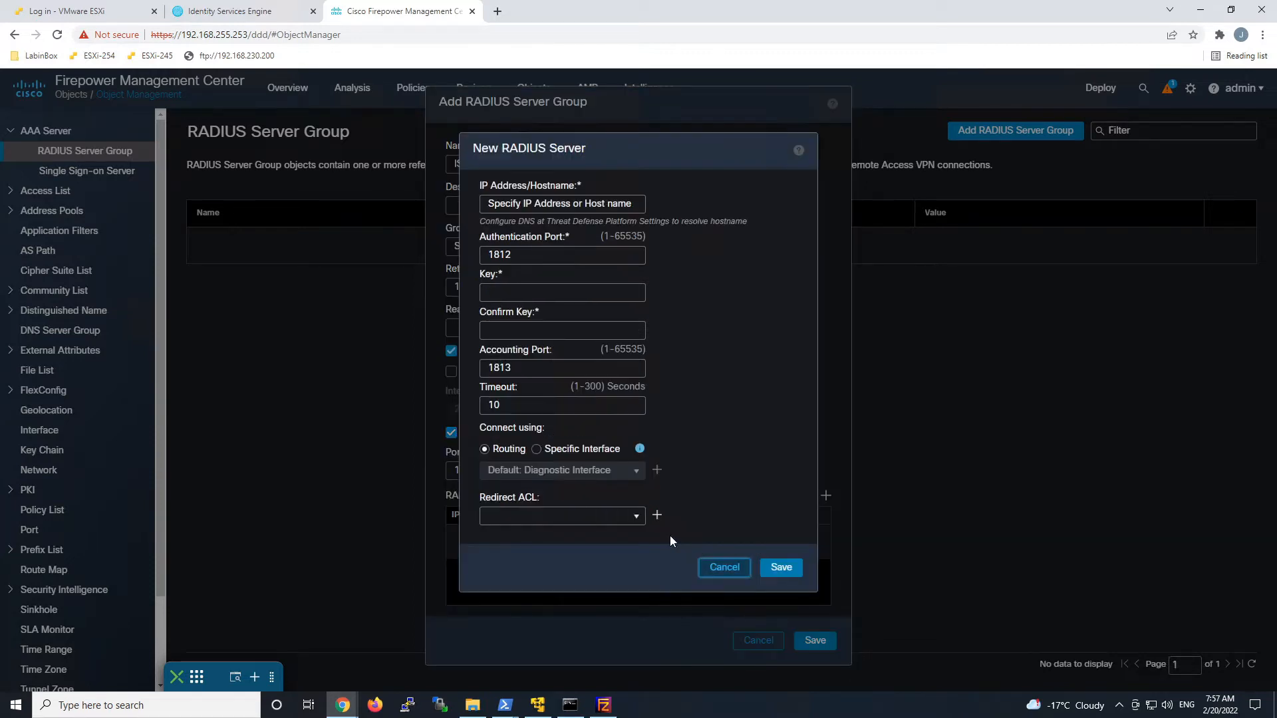
left_click(518, 203)
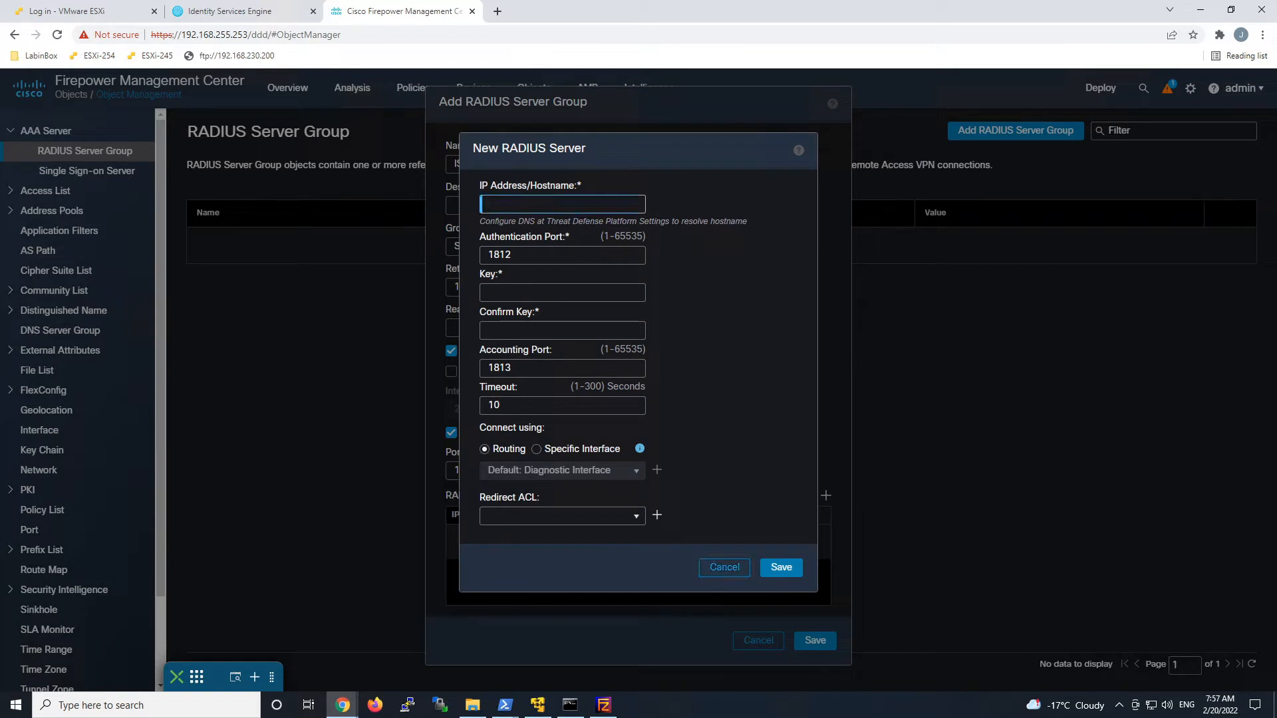
type("192.168.255.199")
key("Tab")
key("Tab")
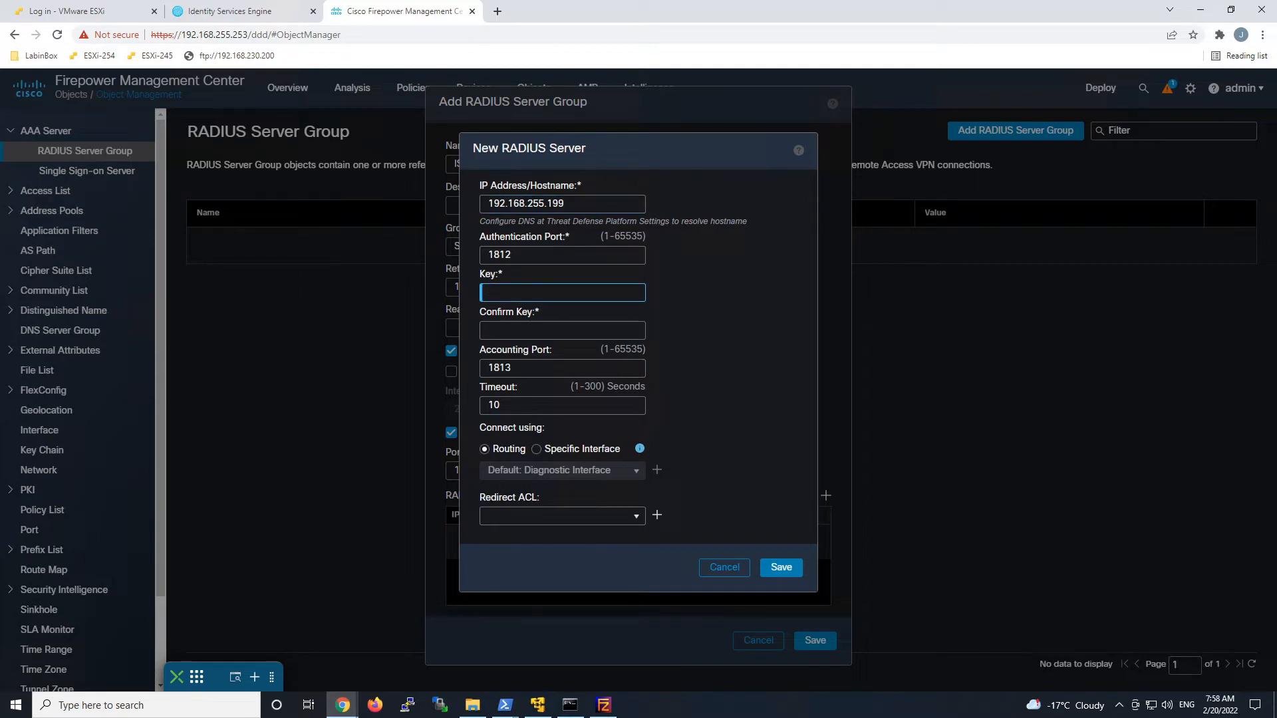
type("•••••")
key("Tab")
type("••••••••")
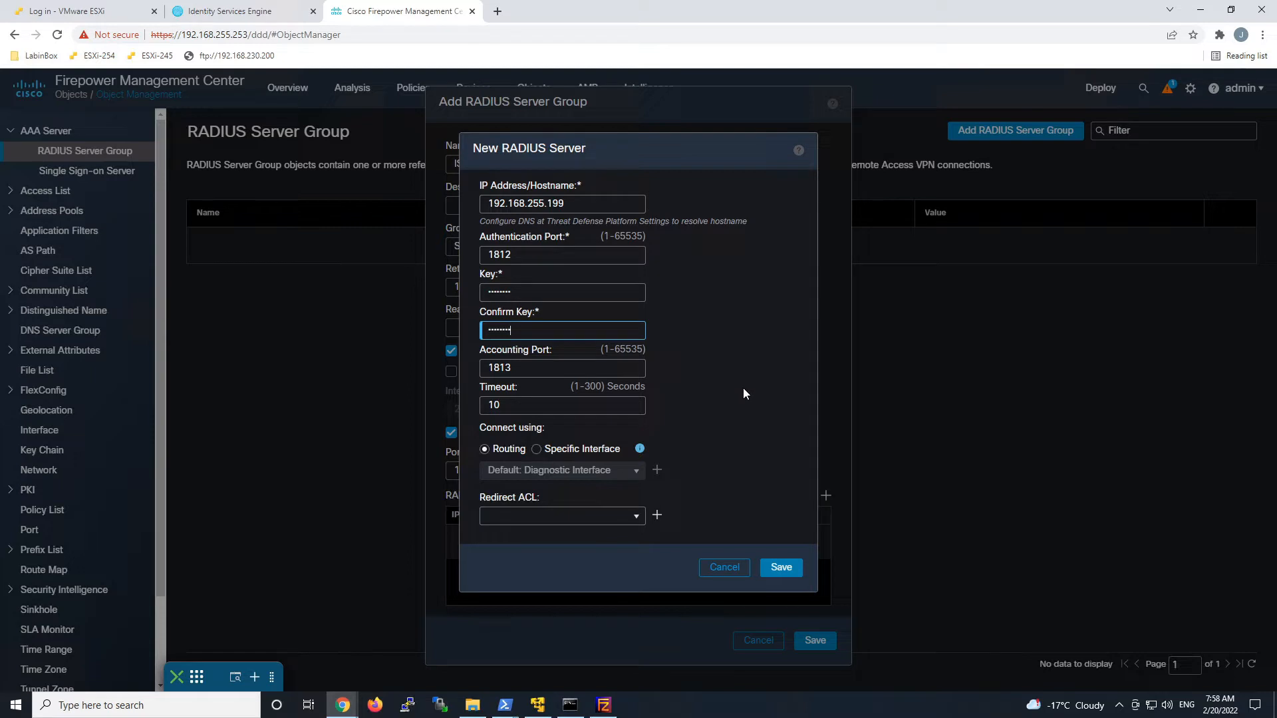
Reach the server through interface out_zone with redirect ACL posture_redirect, and save it.
left_click(536, 450)
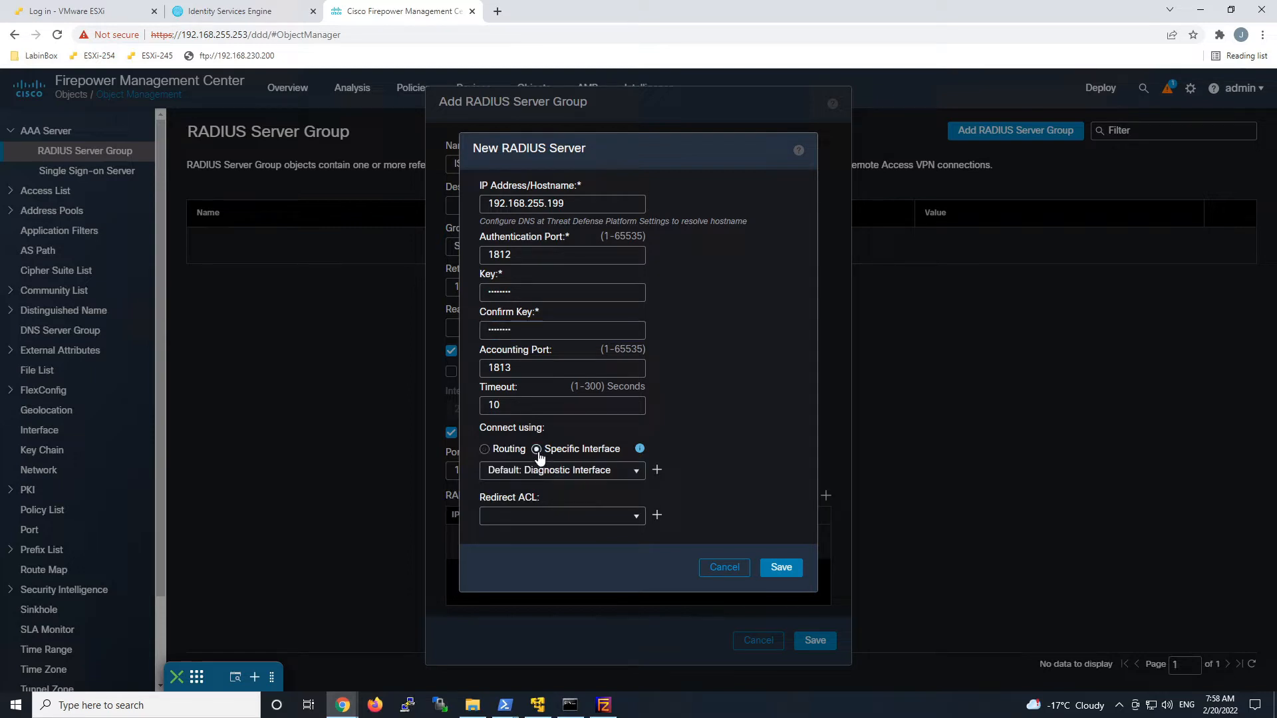
left_click(635, 473)
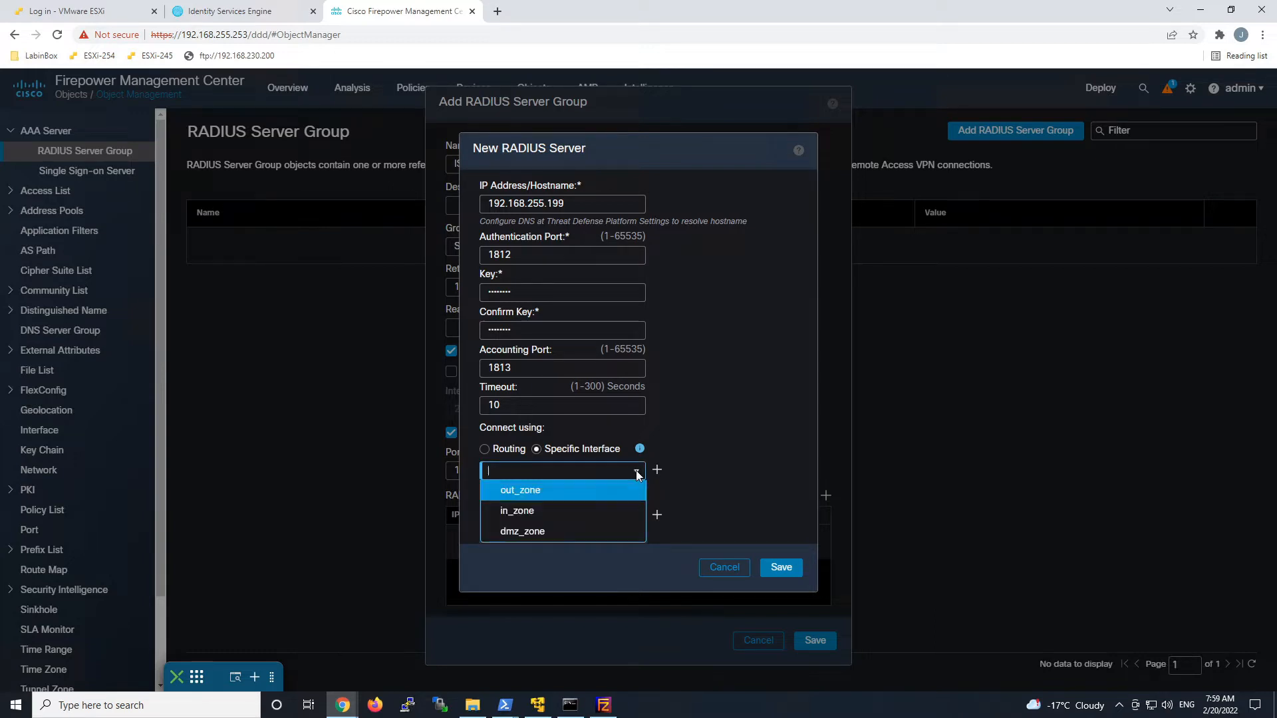
left_click(569, 488)
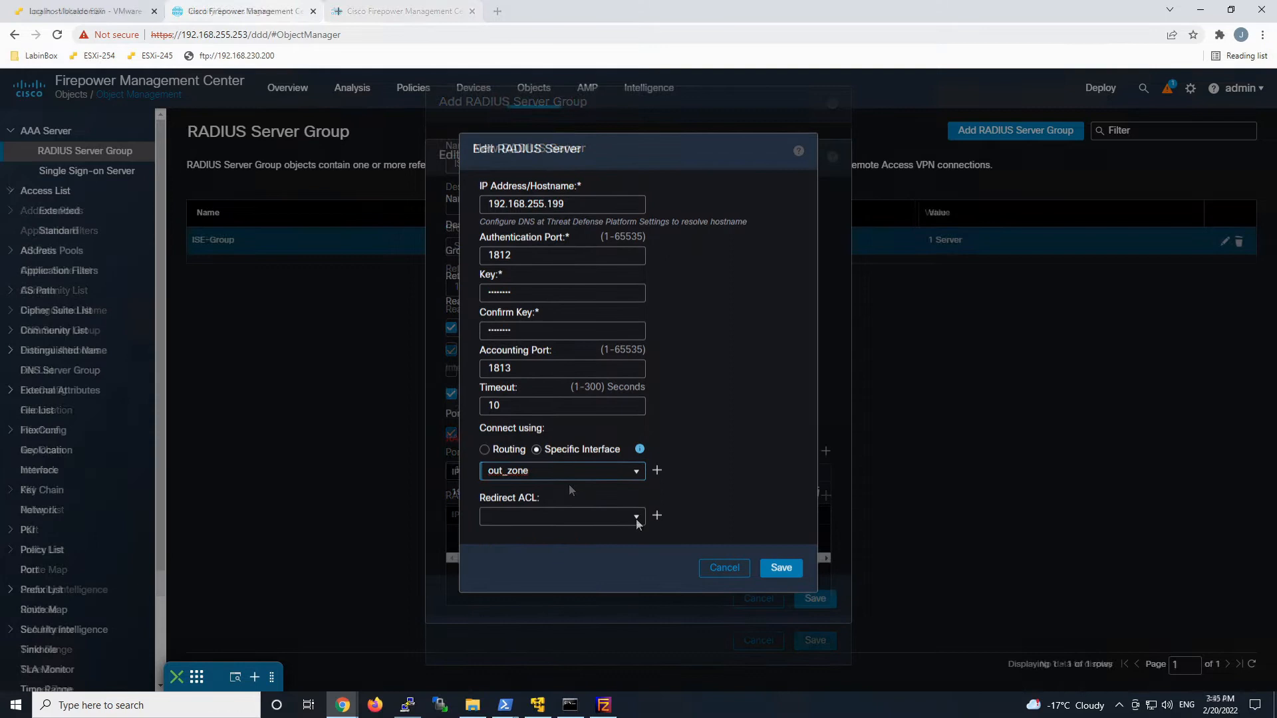
left_click(637, 518)
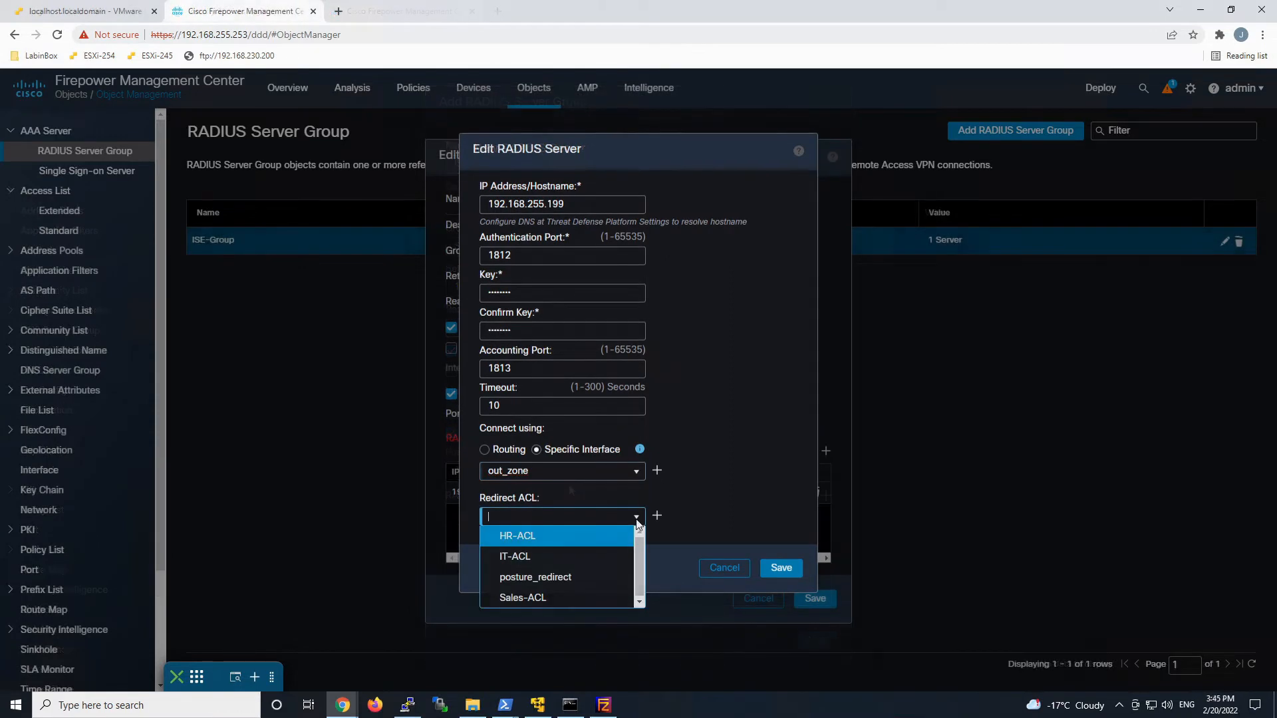
left_click(571, 577)
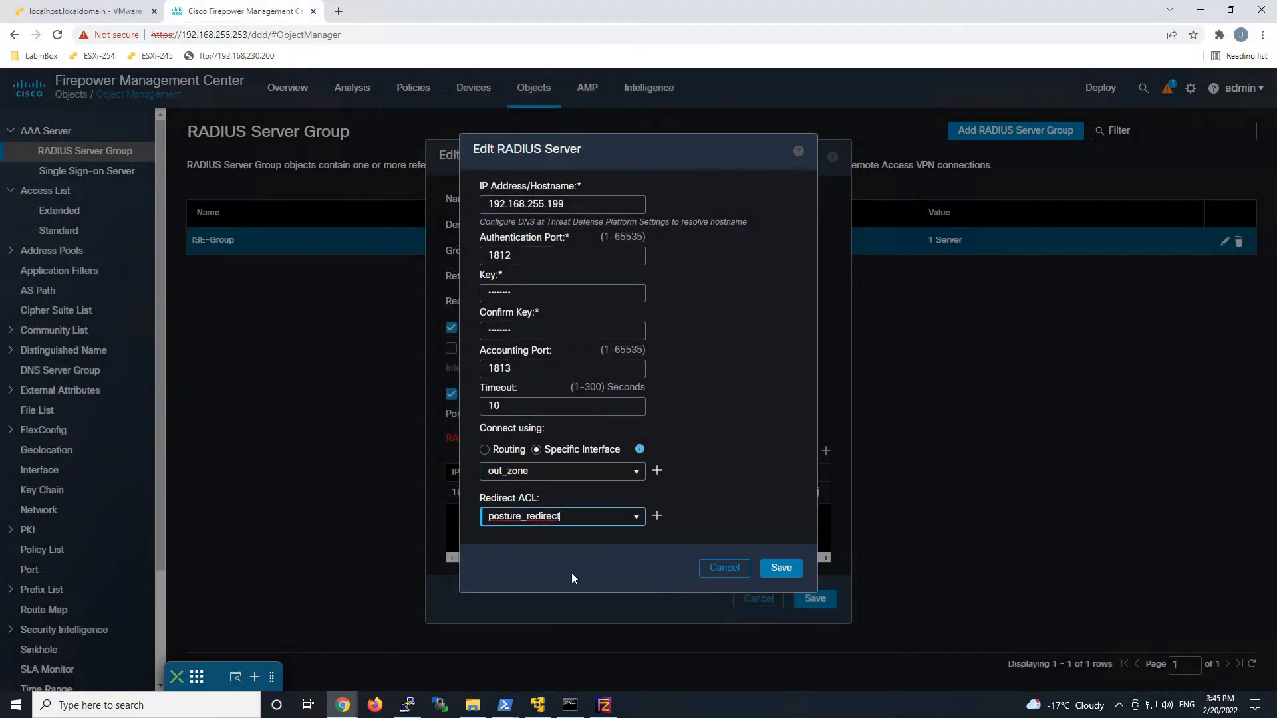
left_click(784, 568)
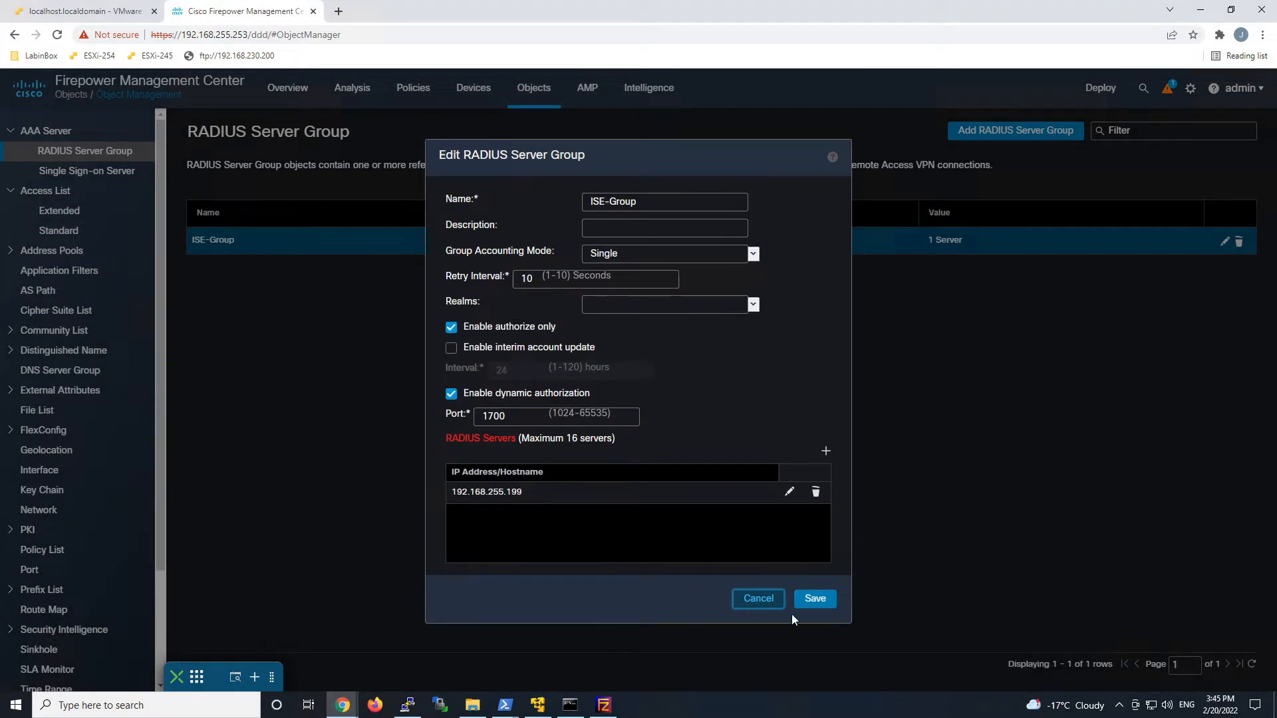
Save ISE-Group, then open the Azure-MFA remote access VPN policy for editing.
left_click(822, 600)
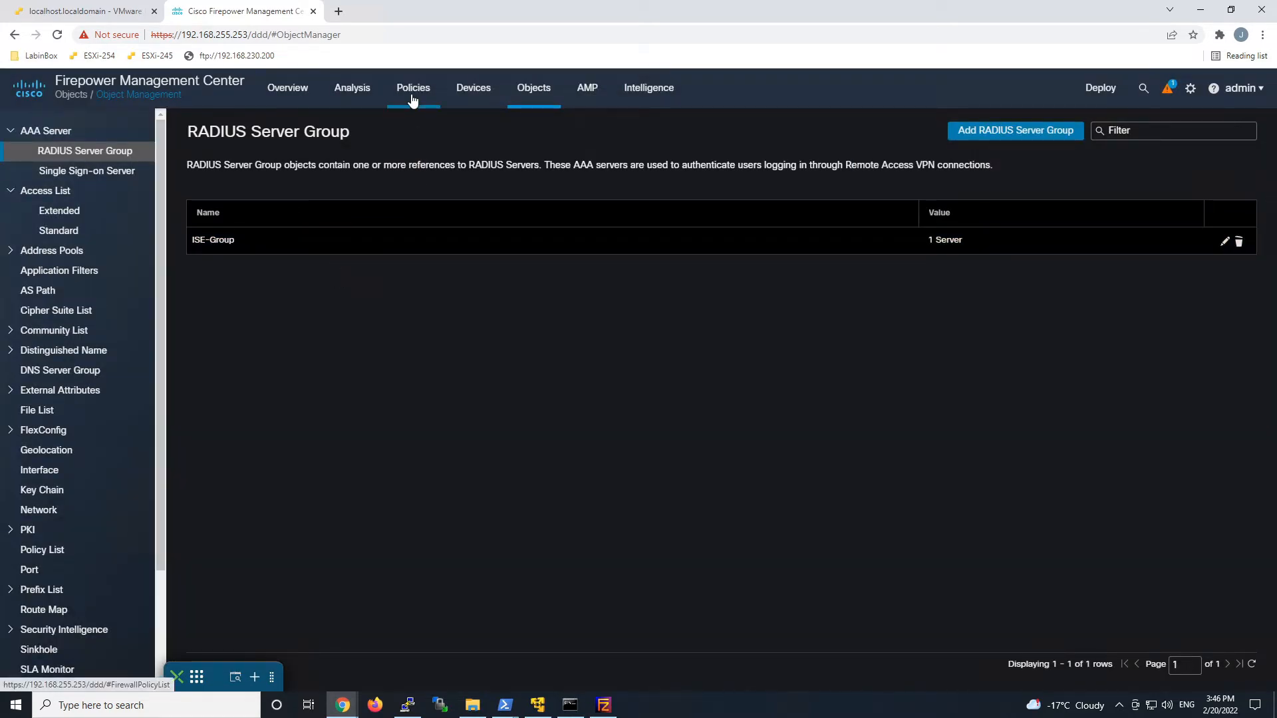
left_click(472, 95)
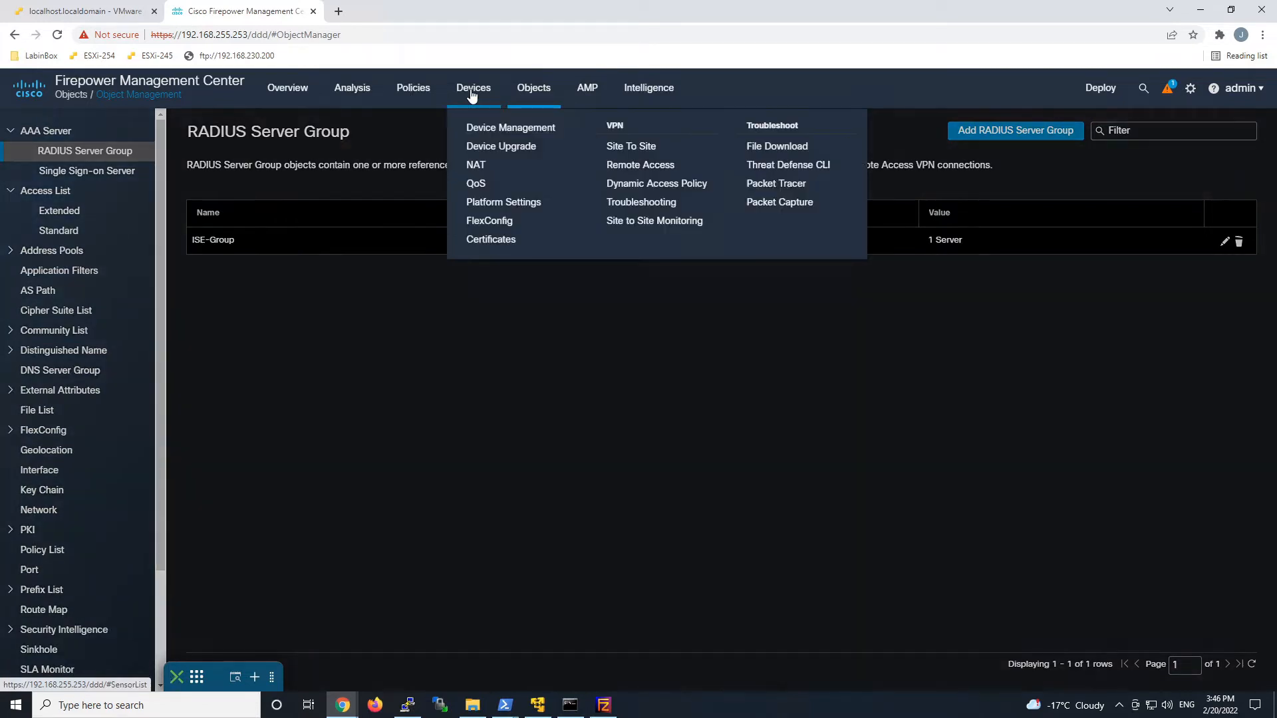
left_click(633, 166)
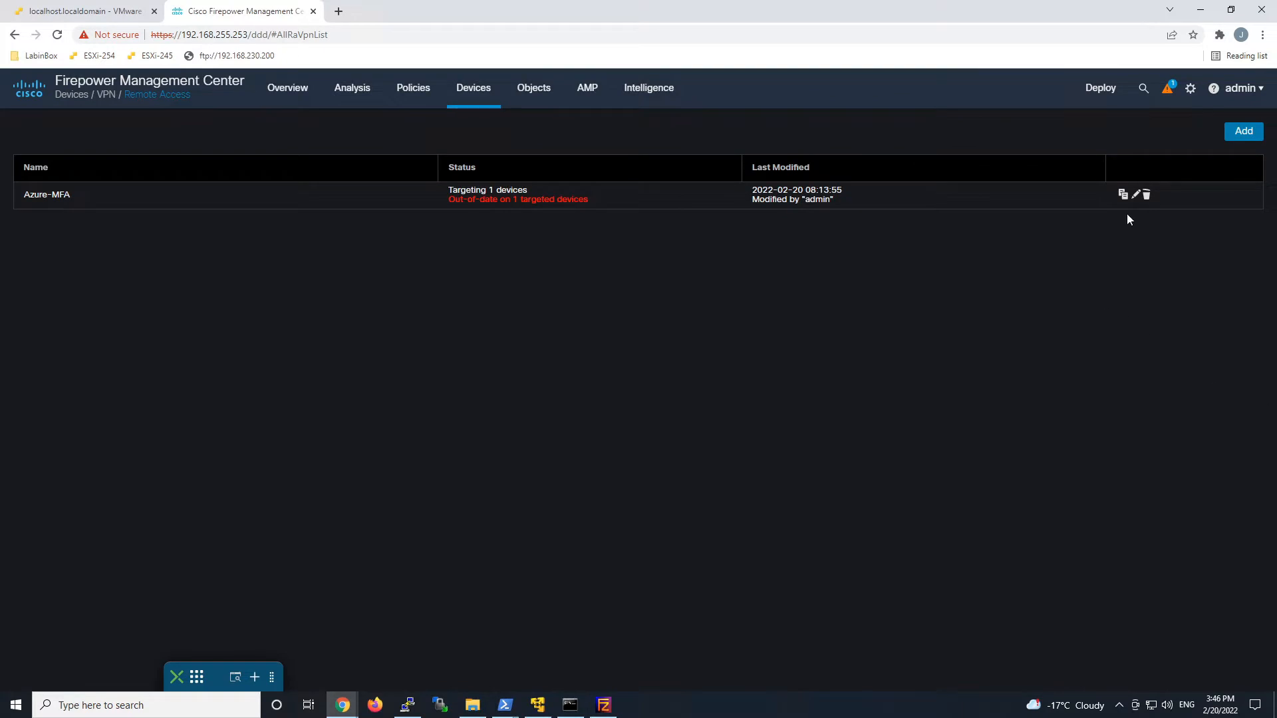
left_click(1136, 194)
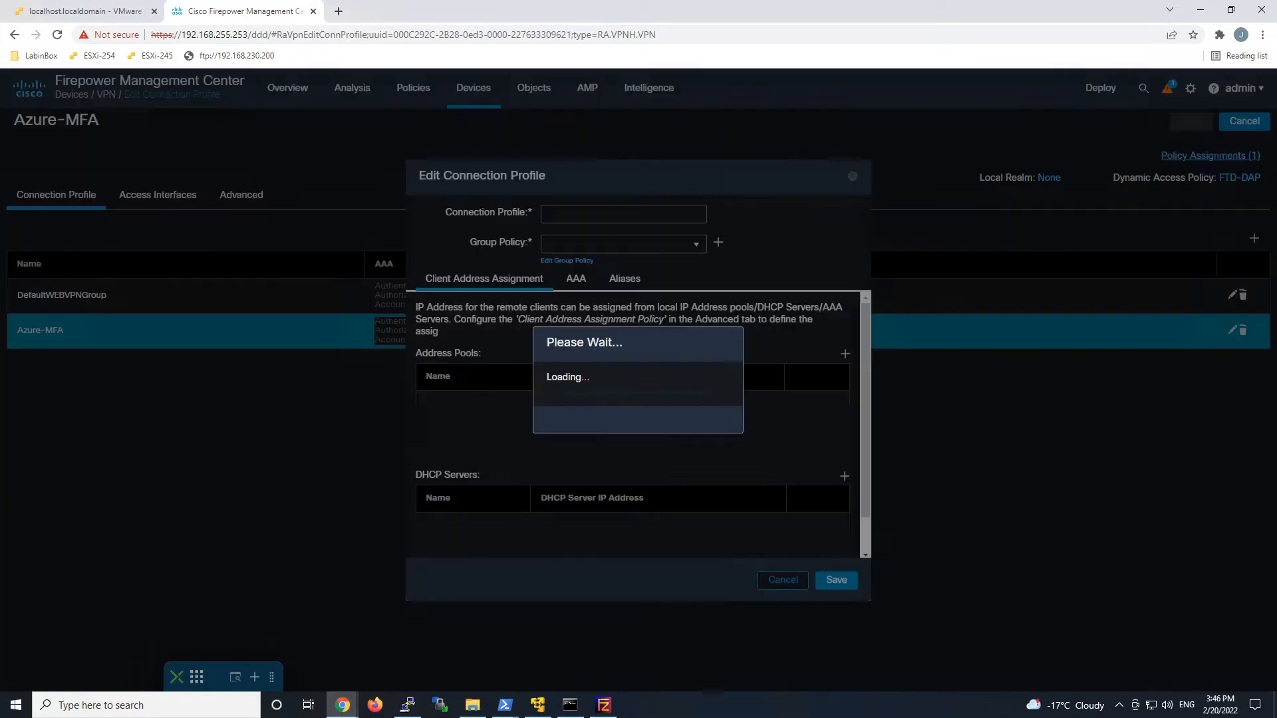
Choose ISE-Group (RADIUS) as the authorization and accounting servers and save the profile.
left_click(572, 282)
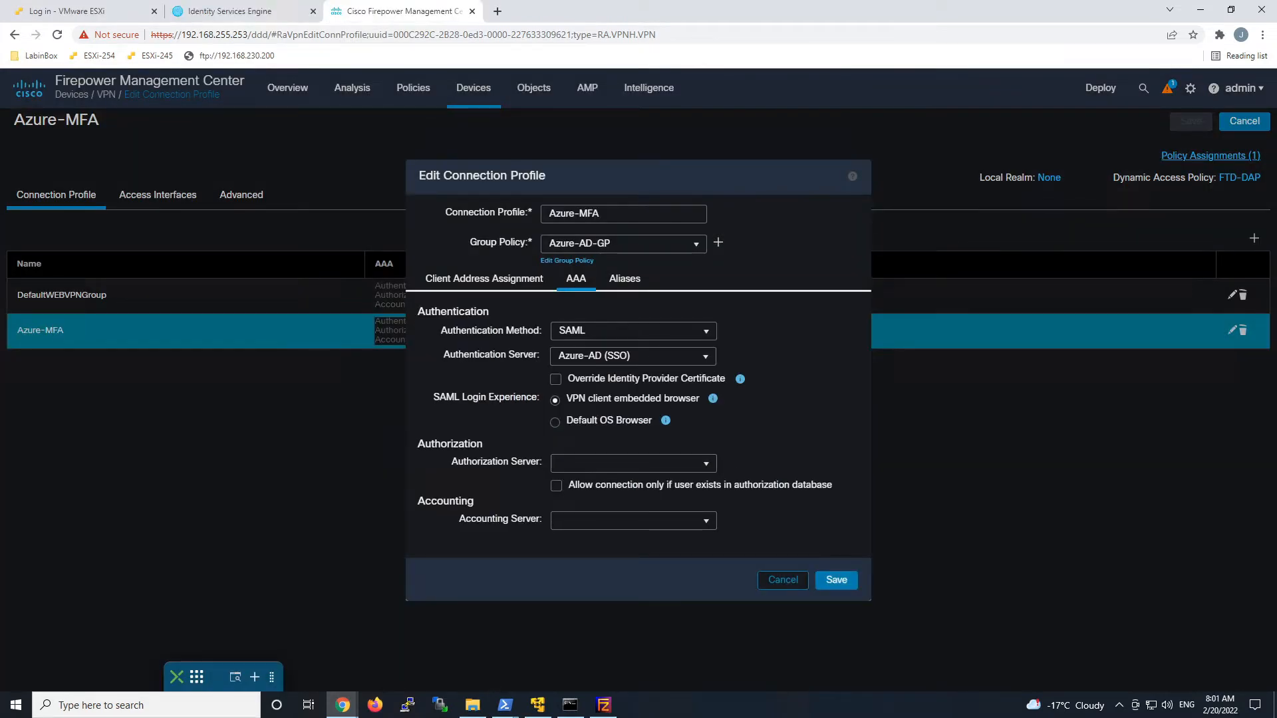
left_click(707, 464)
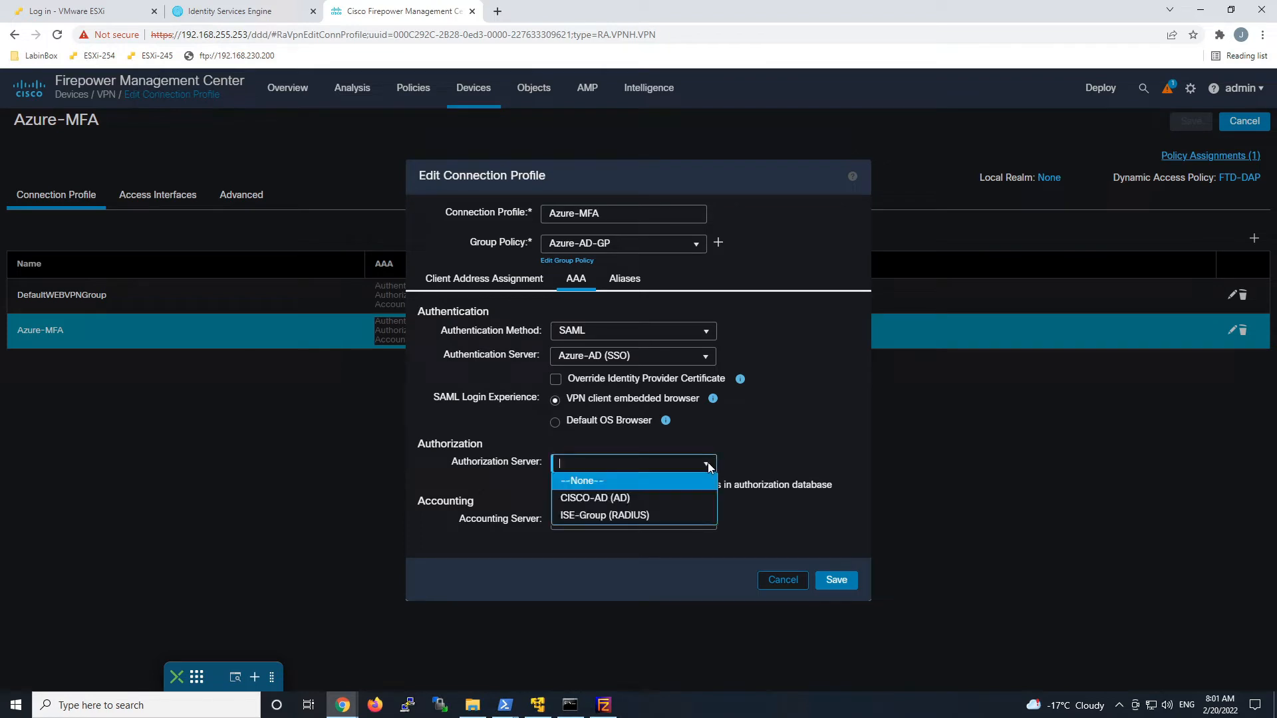
left_click(639, 515)
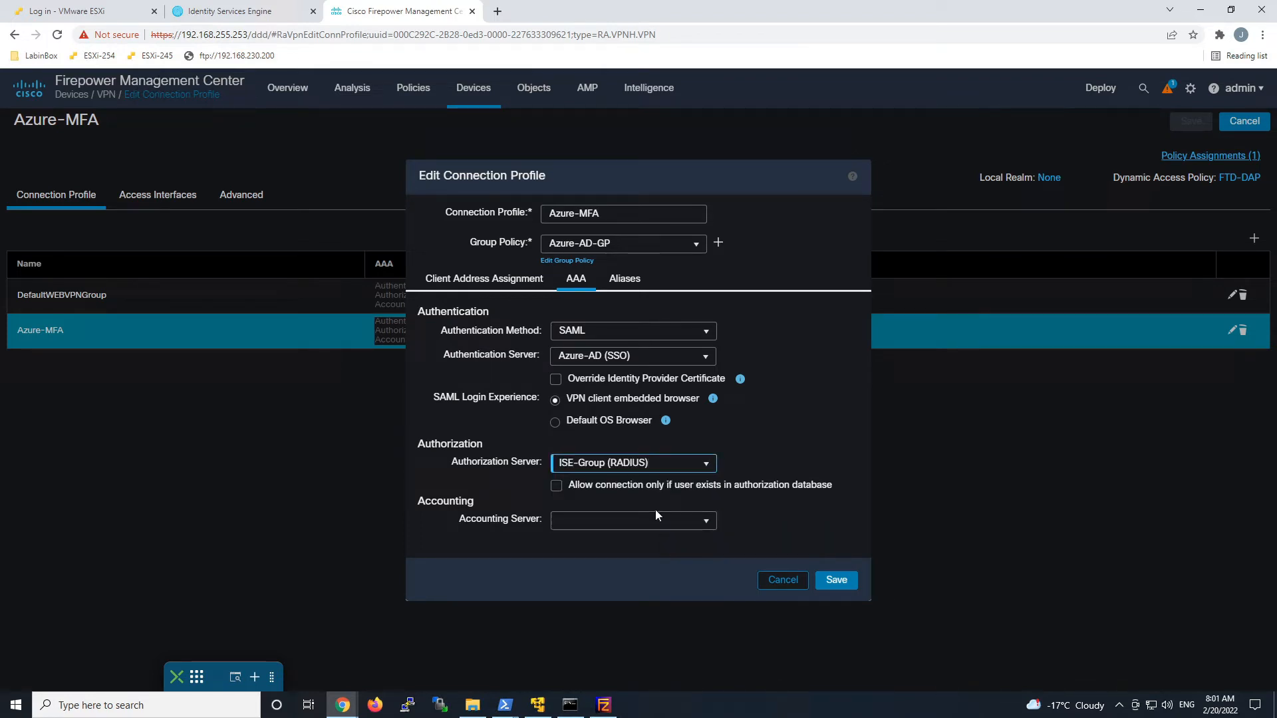
left_click(707, 522)
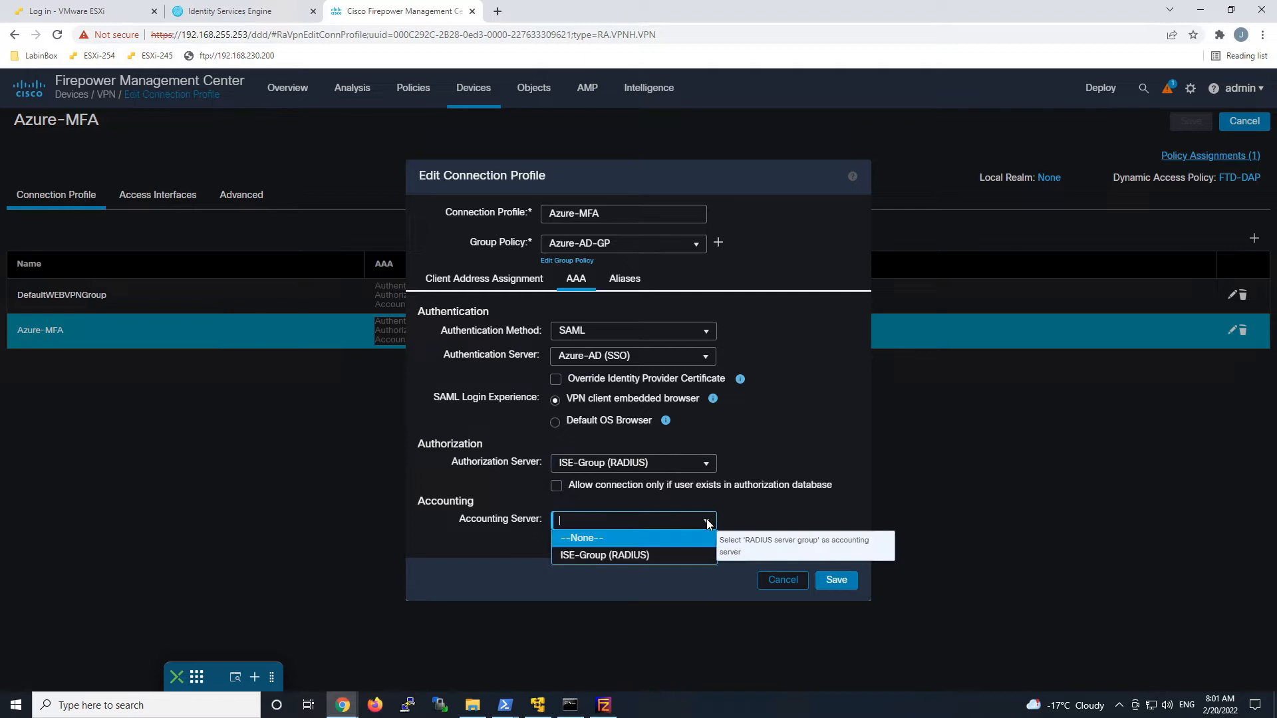
left_click(670, 556)
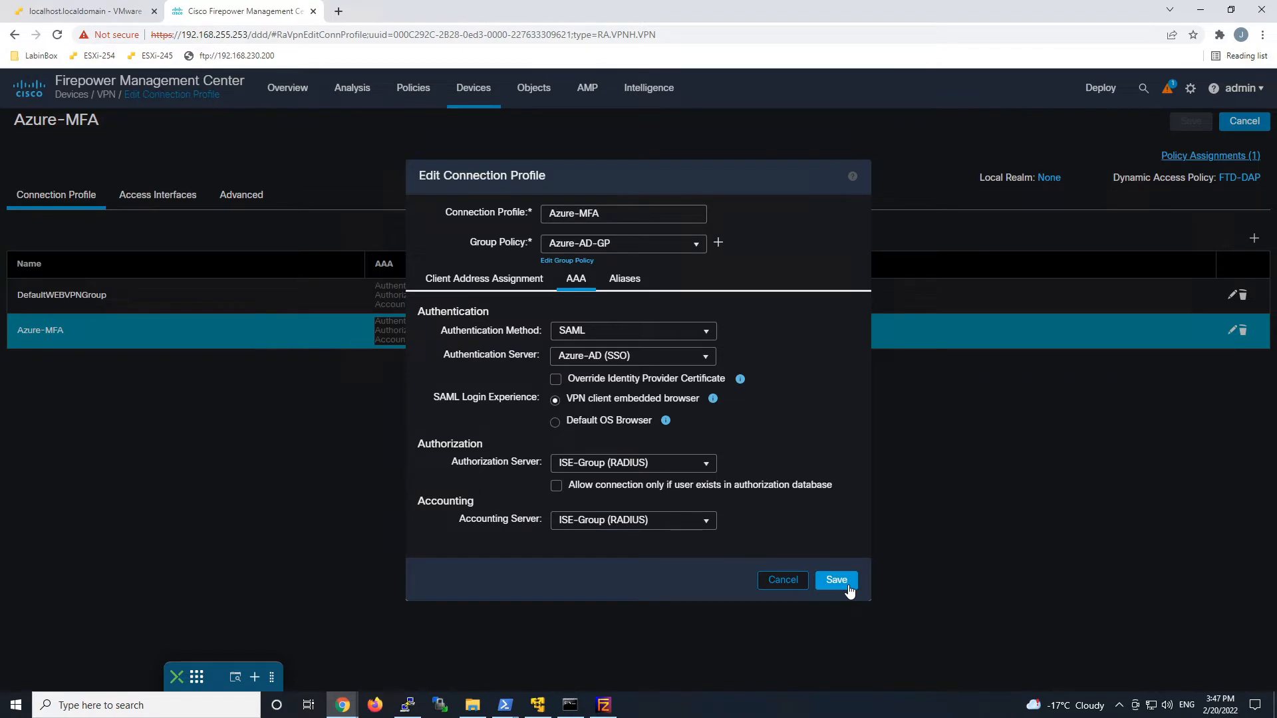
left_click(836, 580)
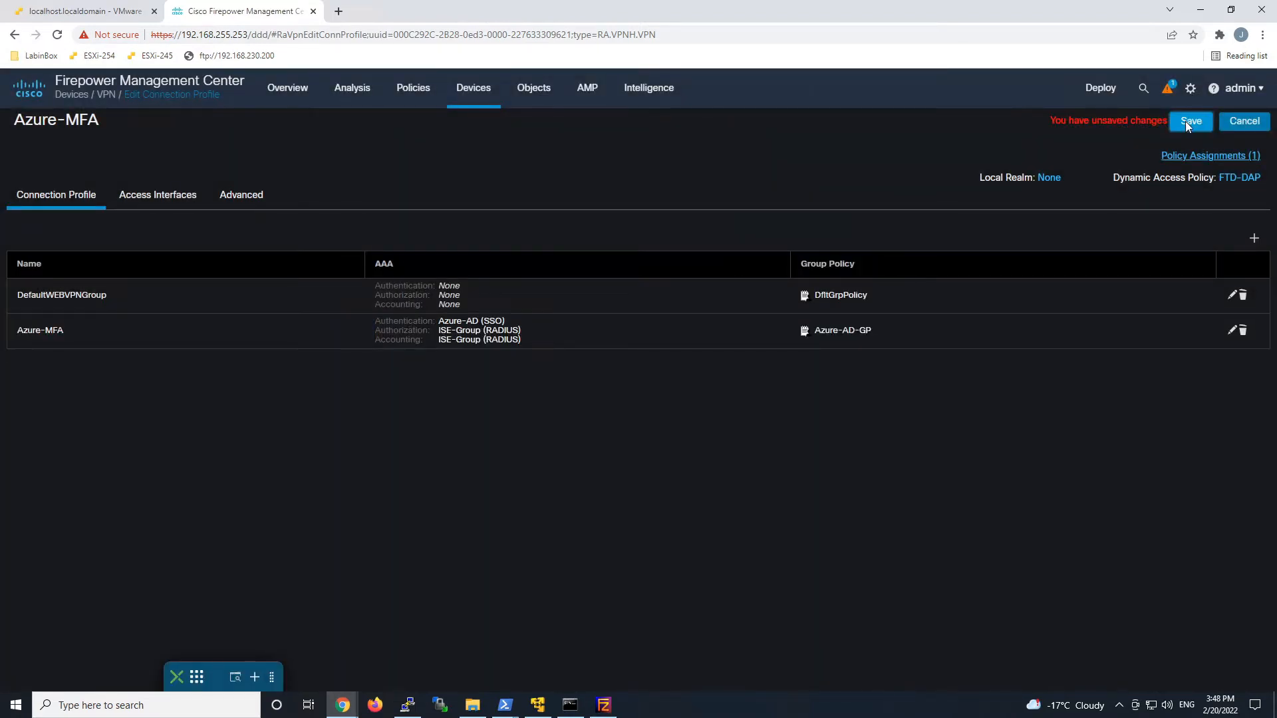
Save the Azure-MFA VPN policy and deploy it to FTD100, confirming the deployment.
left_click(1190, 122)
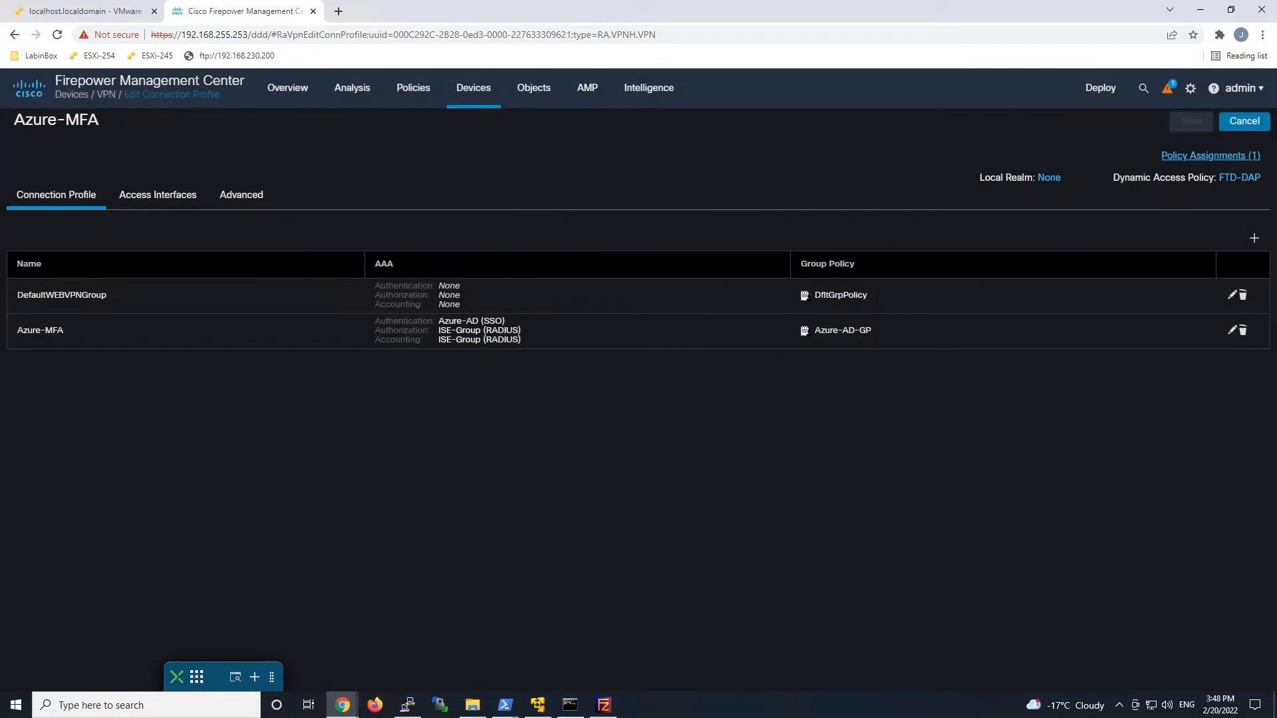
left_click(1106, 105)
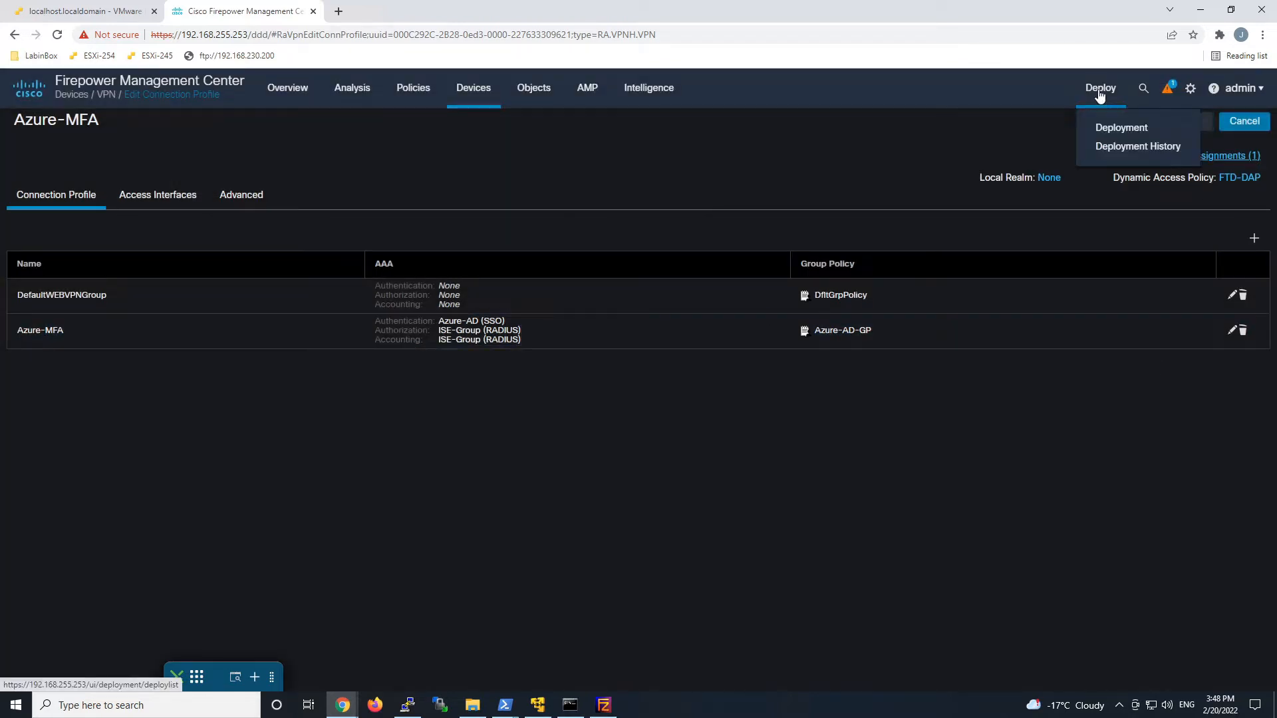
left_click(1124, 126)
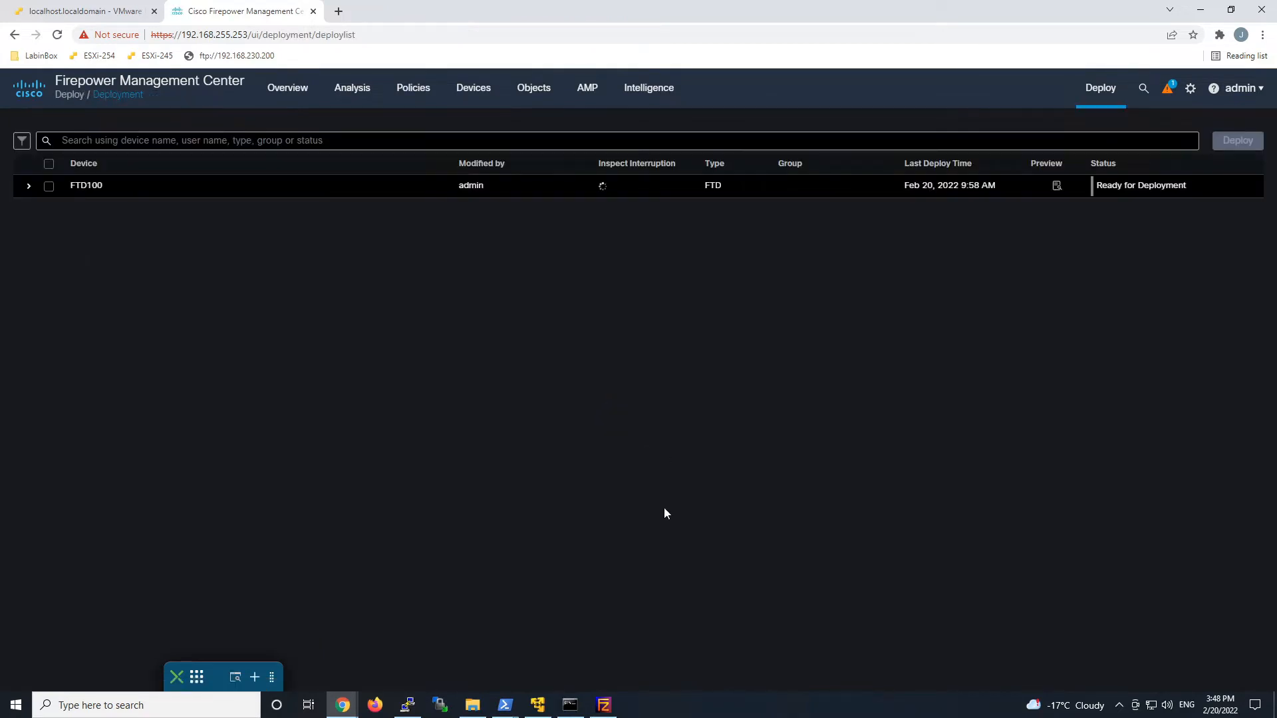
left_click(49, 187)
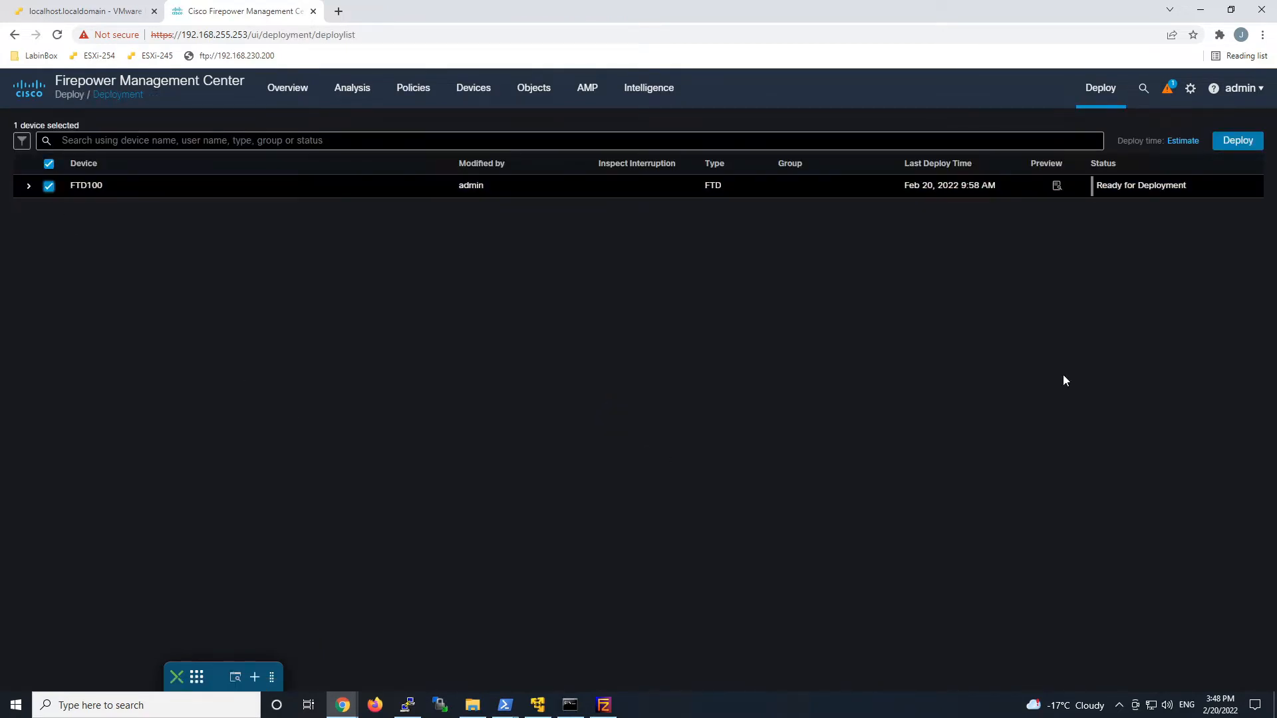
left_click(1237, 140)
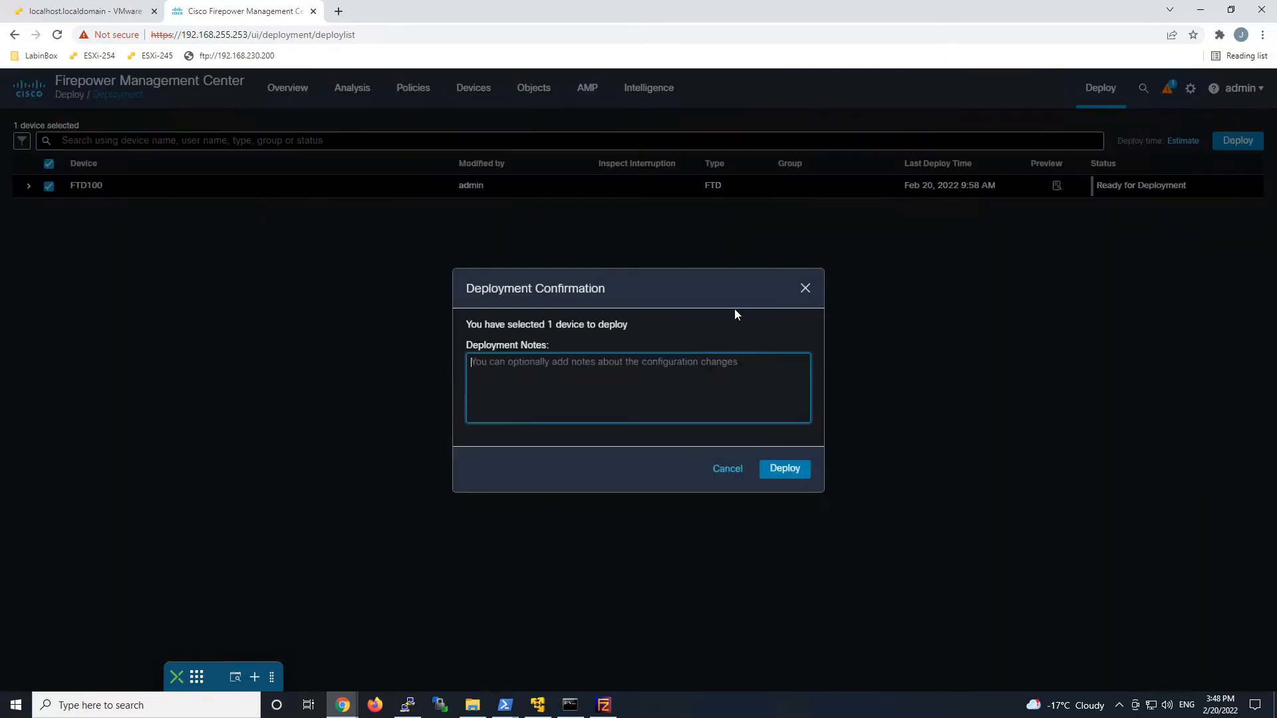
left_click(785, 474)
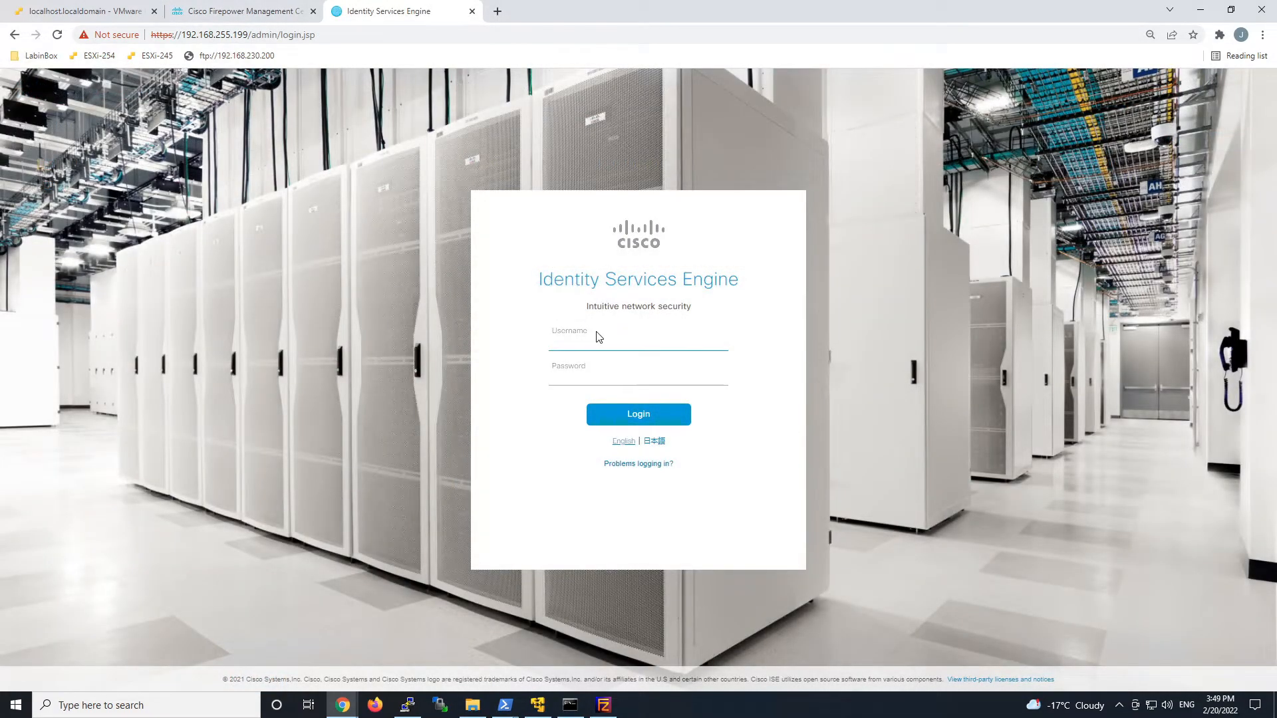
Sign in to ISE with the admin username and password, then show the Administration menu.
type("admin")
key("Tab")
type("•••••••")
key("Return")
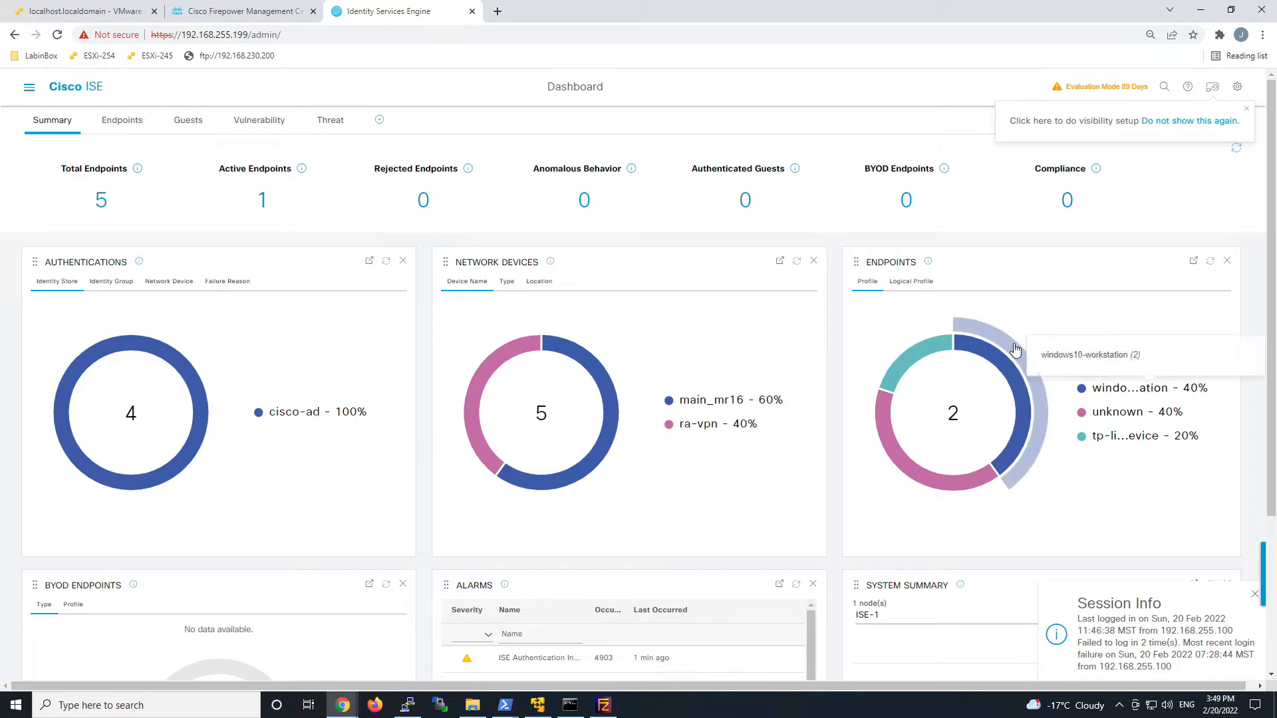
left_click(30, 88)
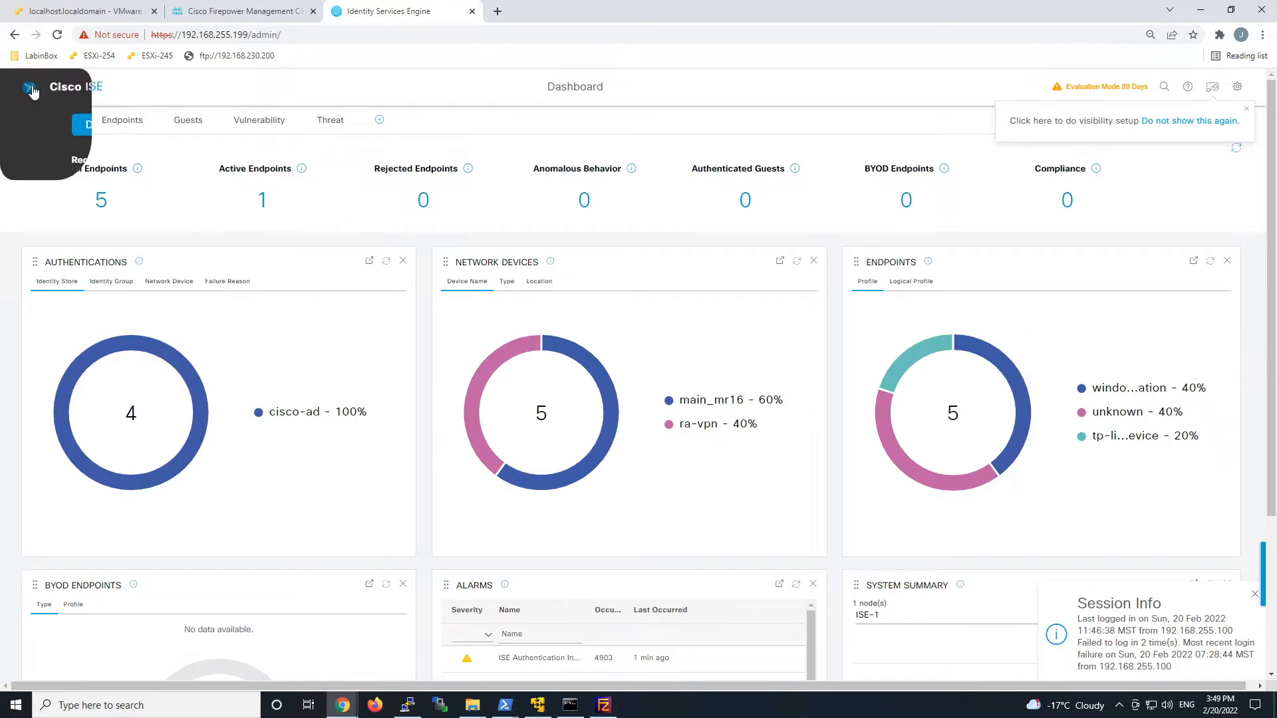
mouse_move(588, 131)
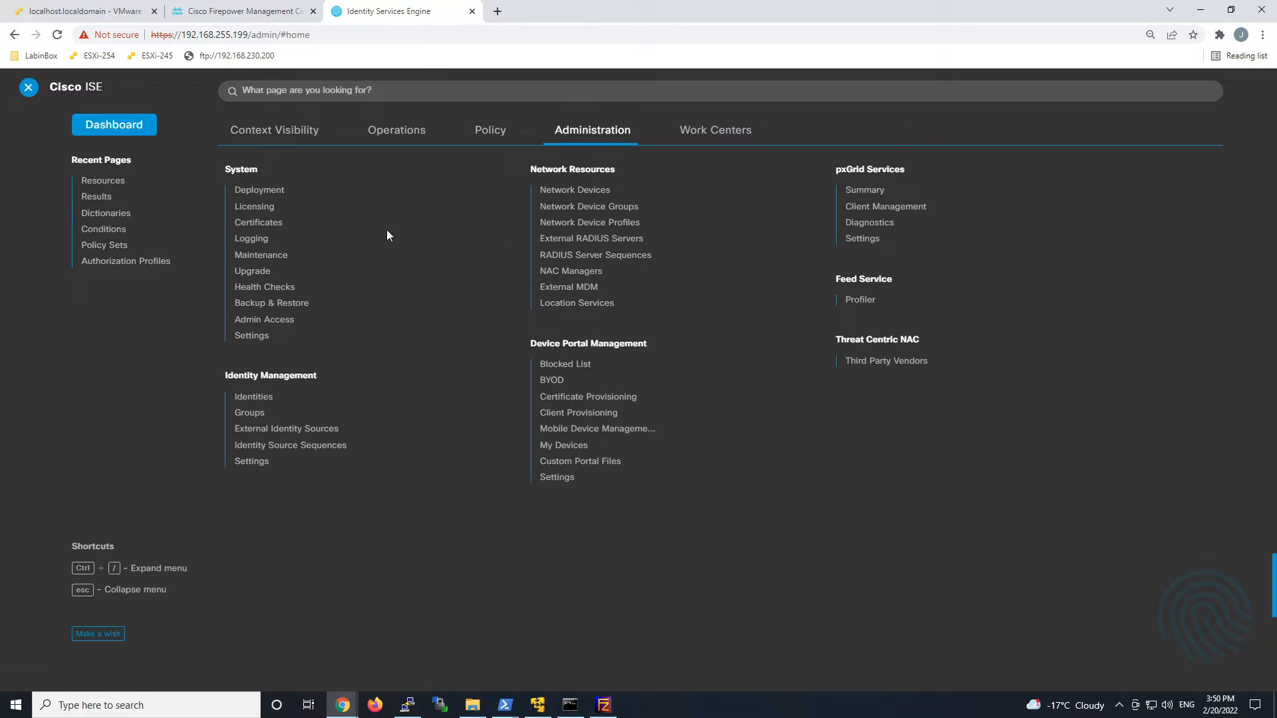
Run Update Now under System Settings > Posture > Updates to fetch the latest posture feed.
left_click(250, 336)
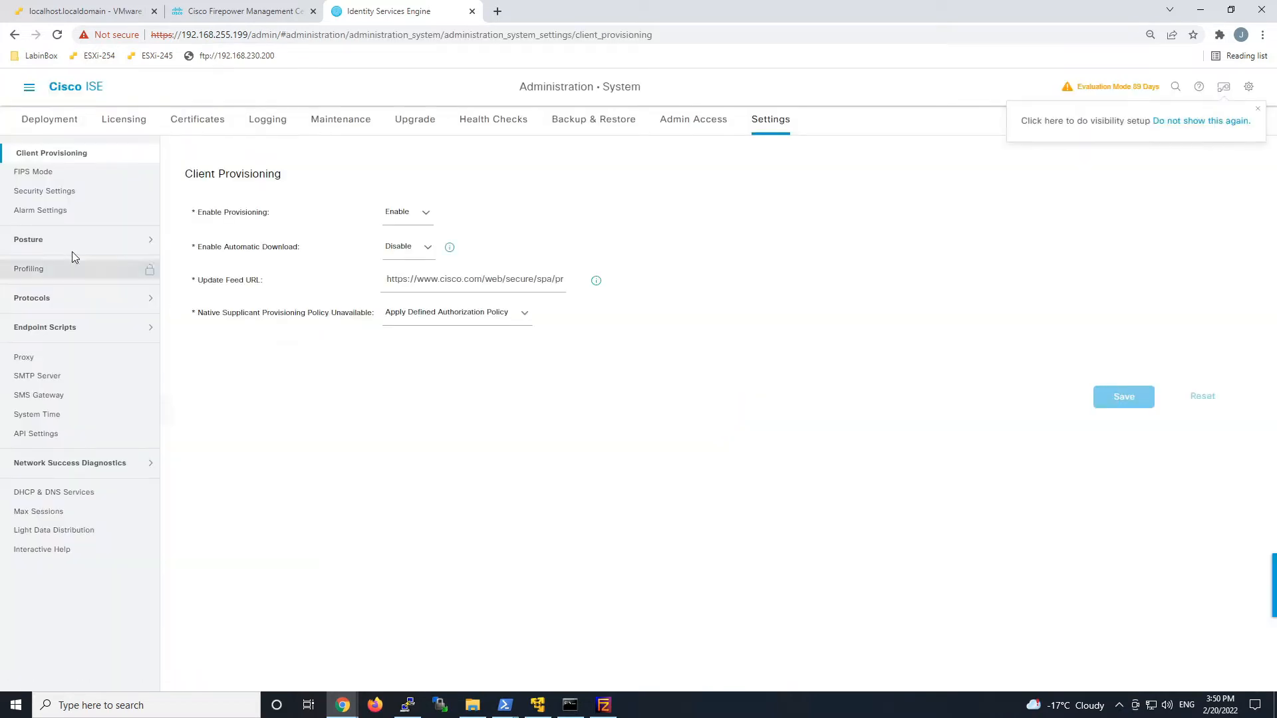
left_click(57, 243)
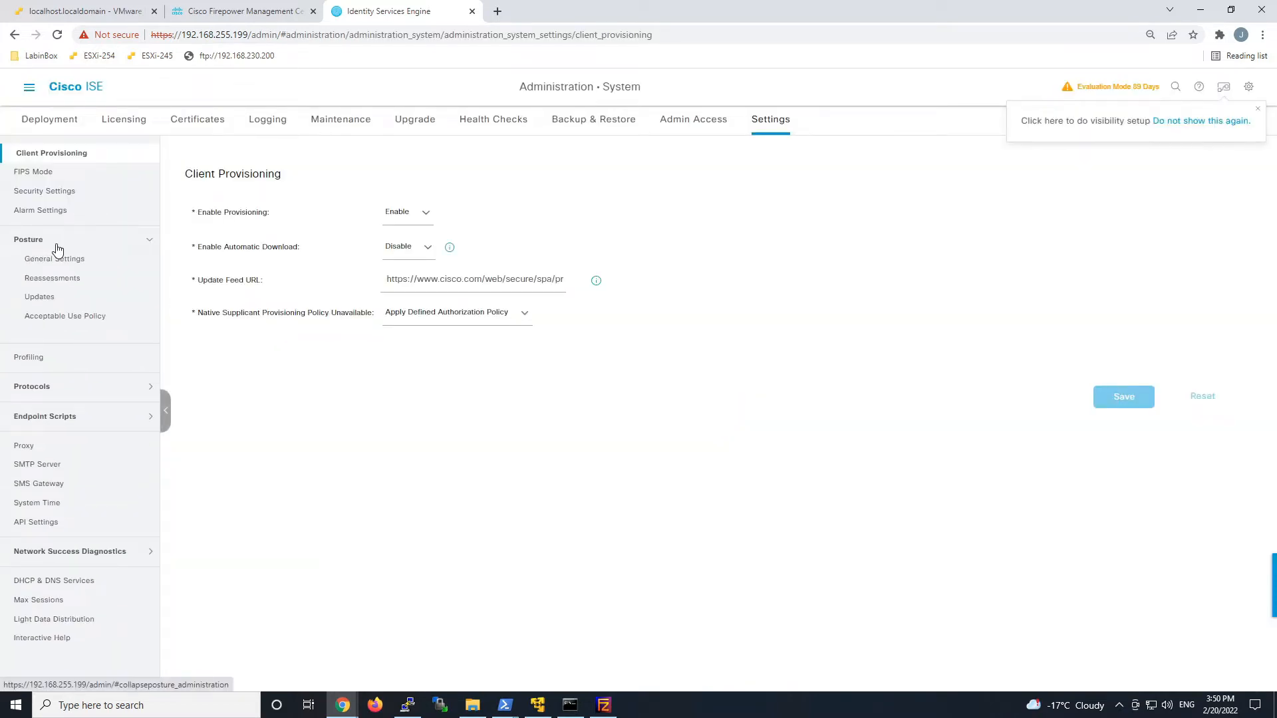
left_click(40, 298)
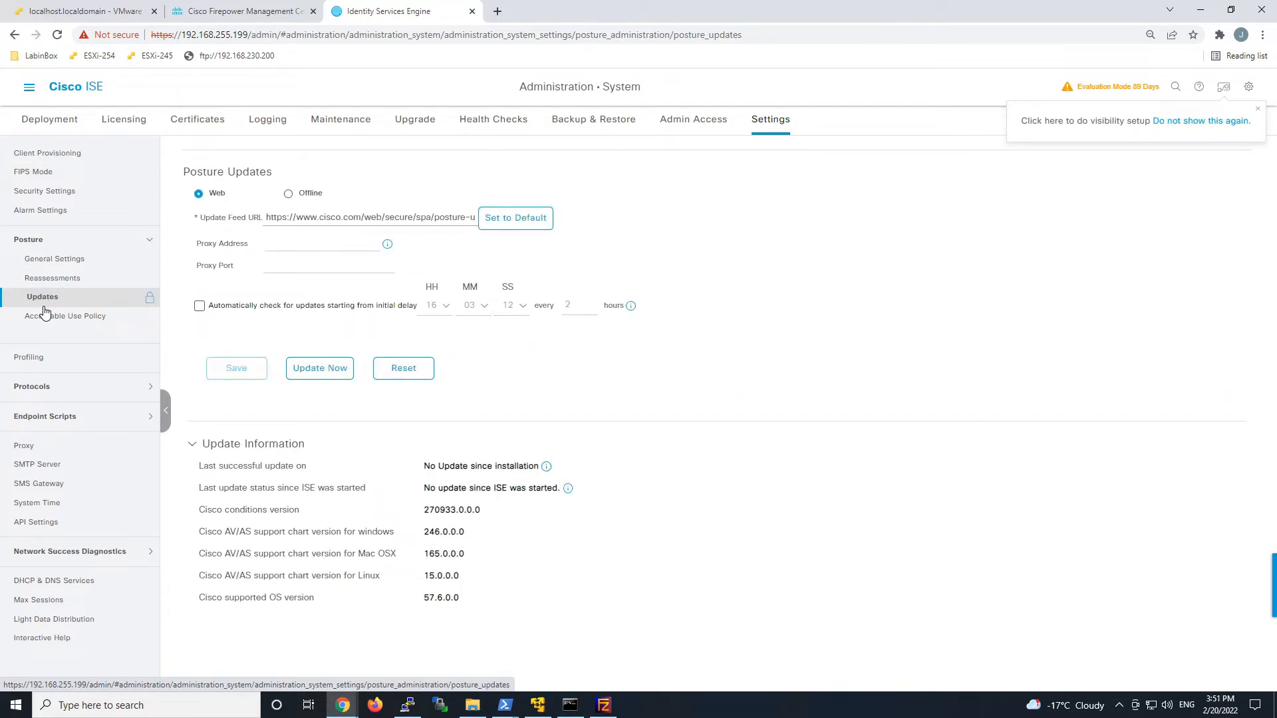
left_click(329, 368)
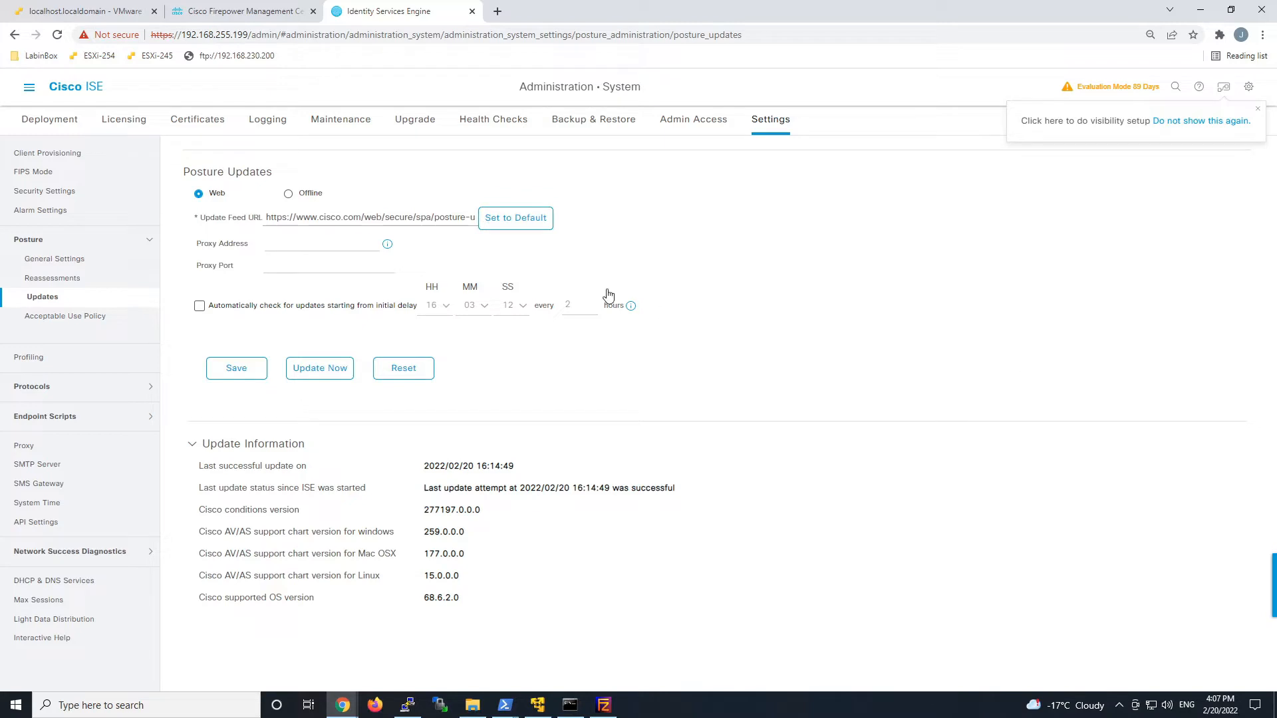
left_click(29, 90)
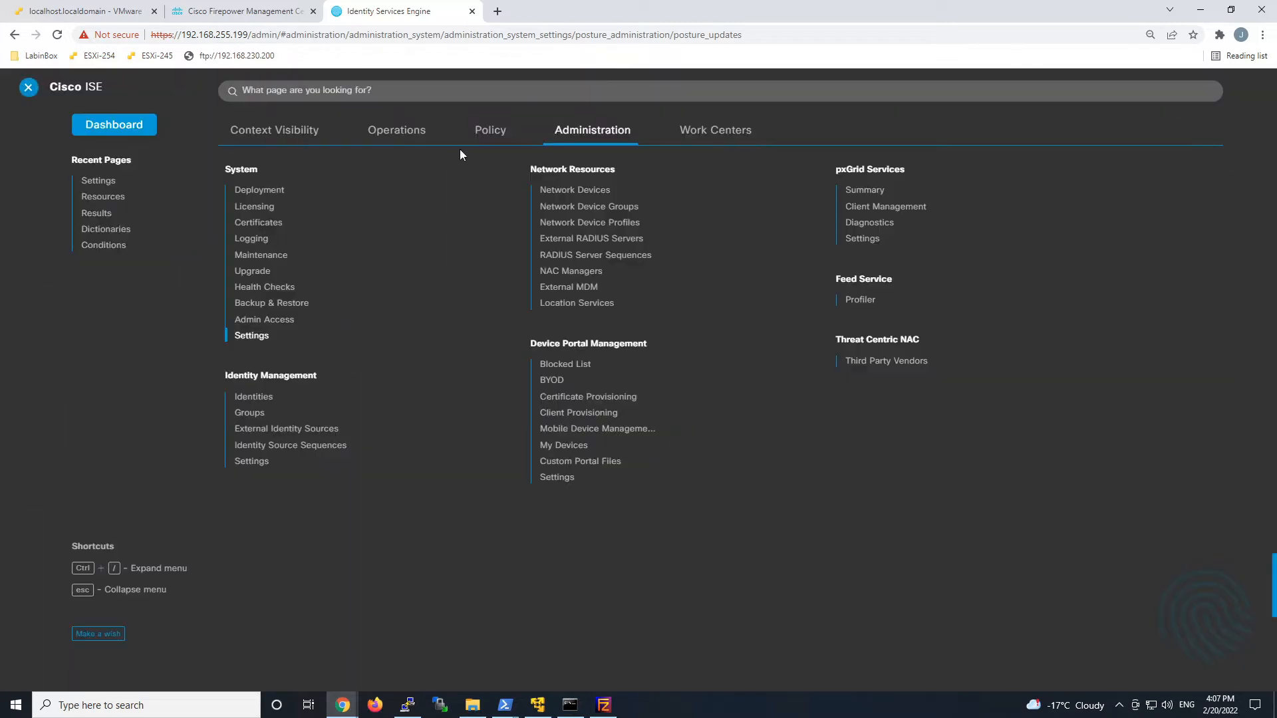
Fetch agent resources from Cisco's site and download Windows Compliance Module 4.3.2617.6145.
left_click(490, 130)
left_click(247, 294)
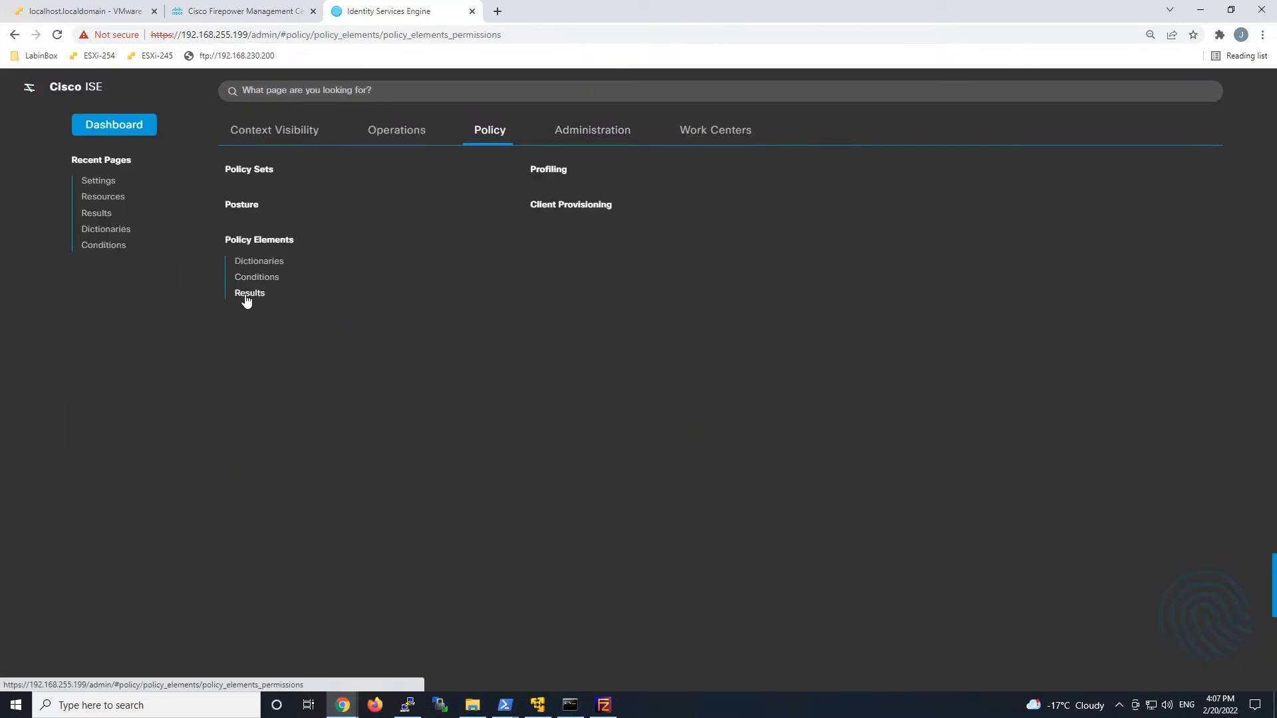
left_click(47, 281)
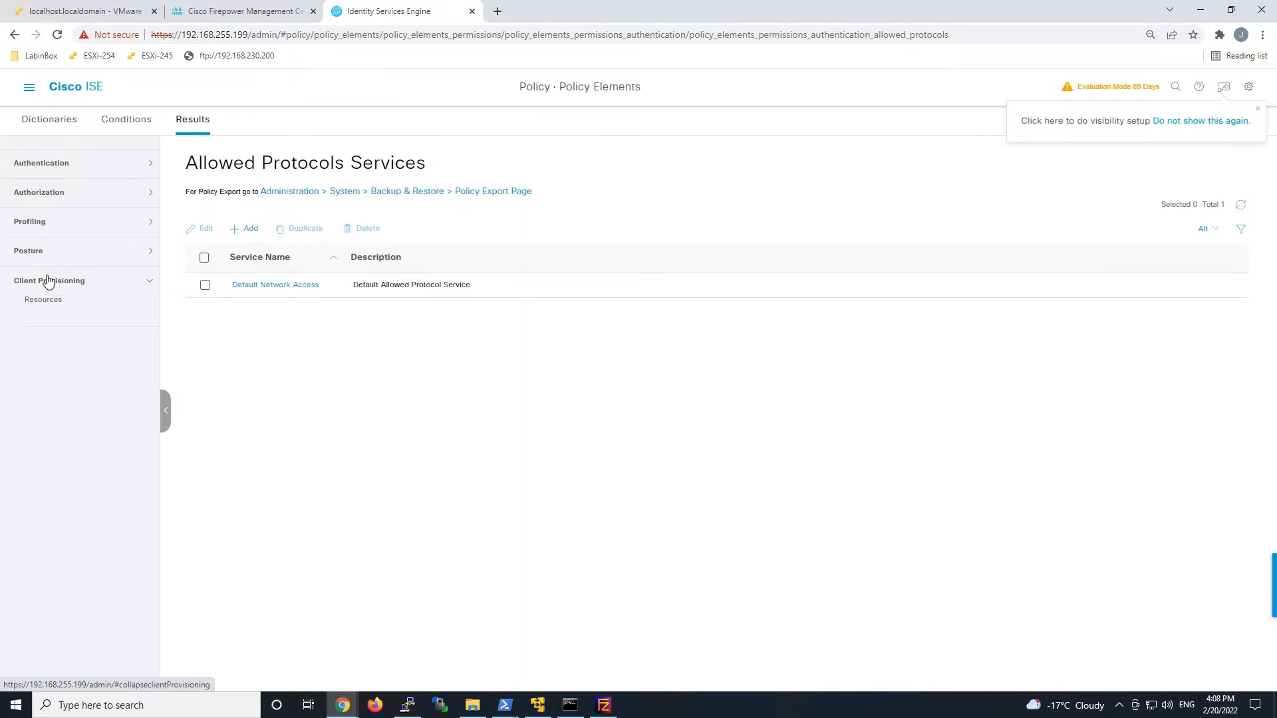
left_click(49, 302)
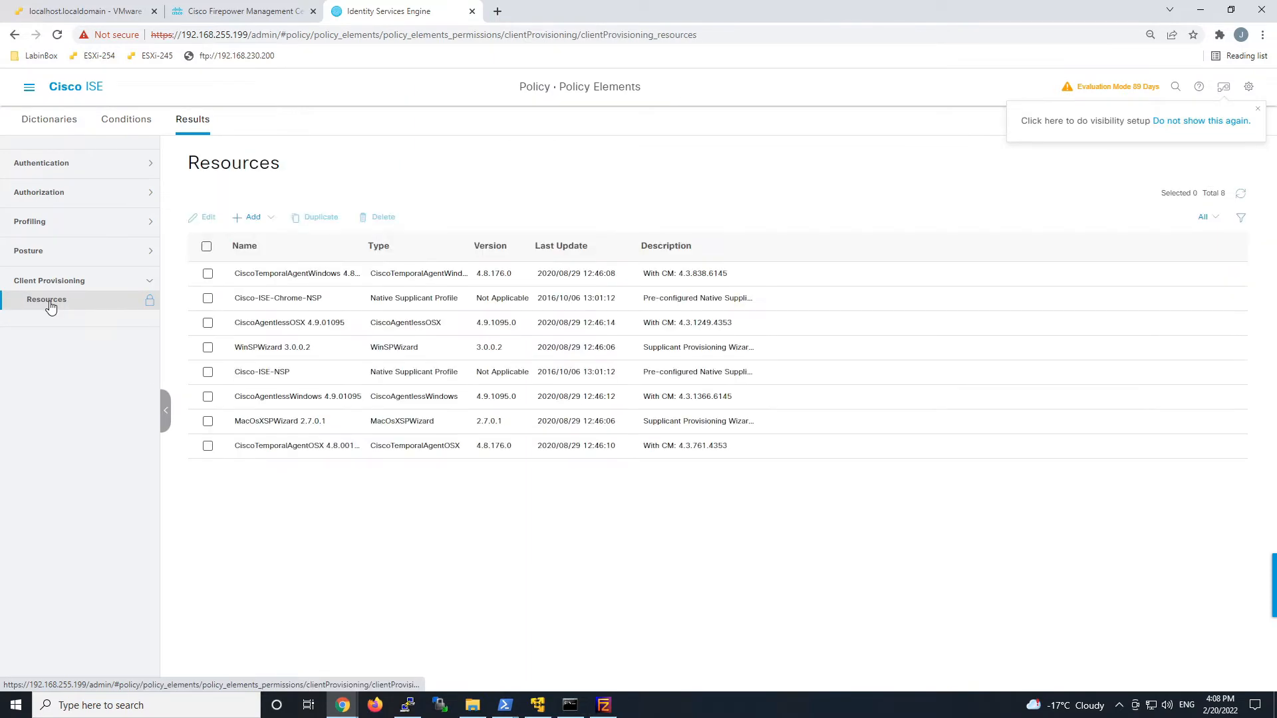
left_click(253, 219)
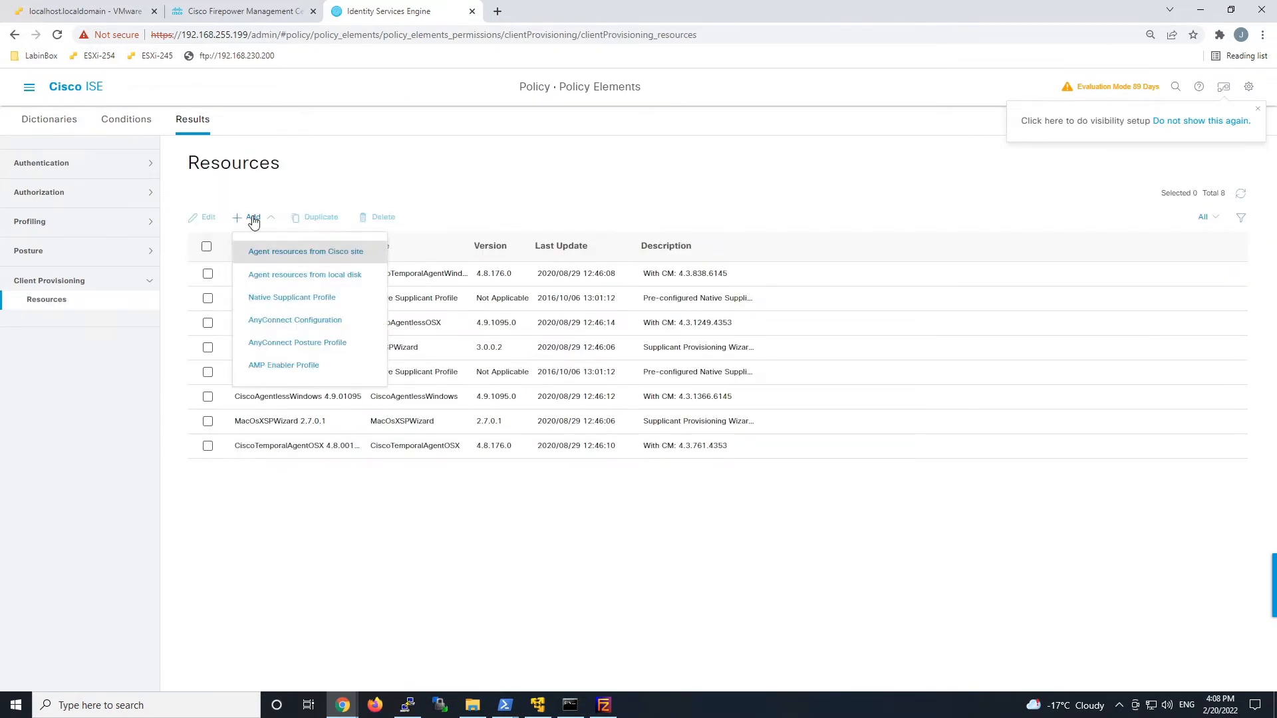
left_click(308, 251)
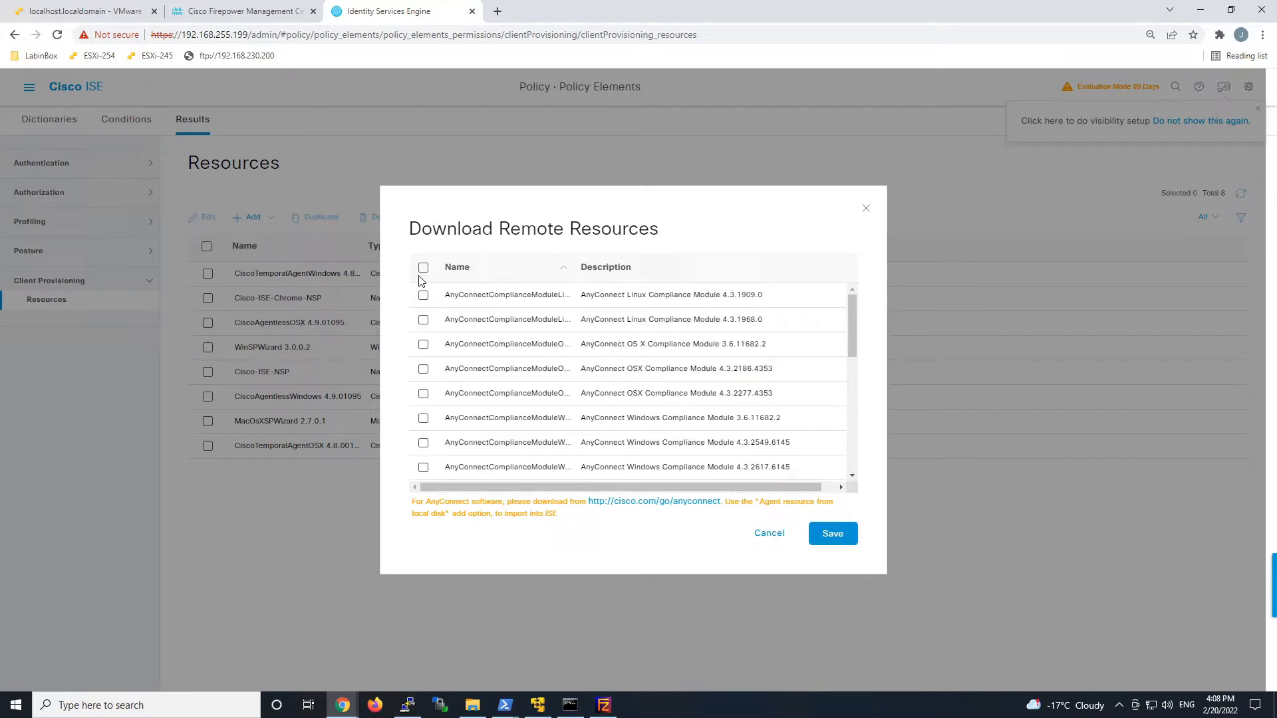
scroll(423, 399, "down", 1)
left_click(423, 441)
left_click(832, 533)
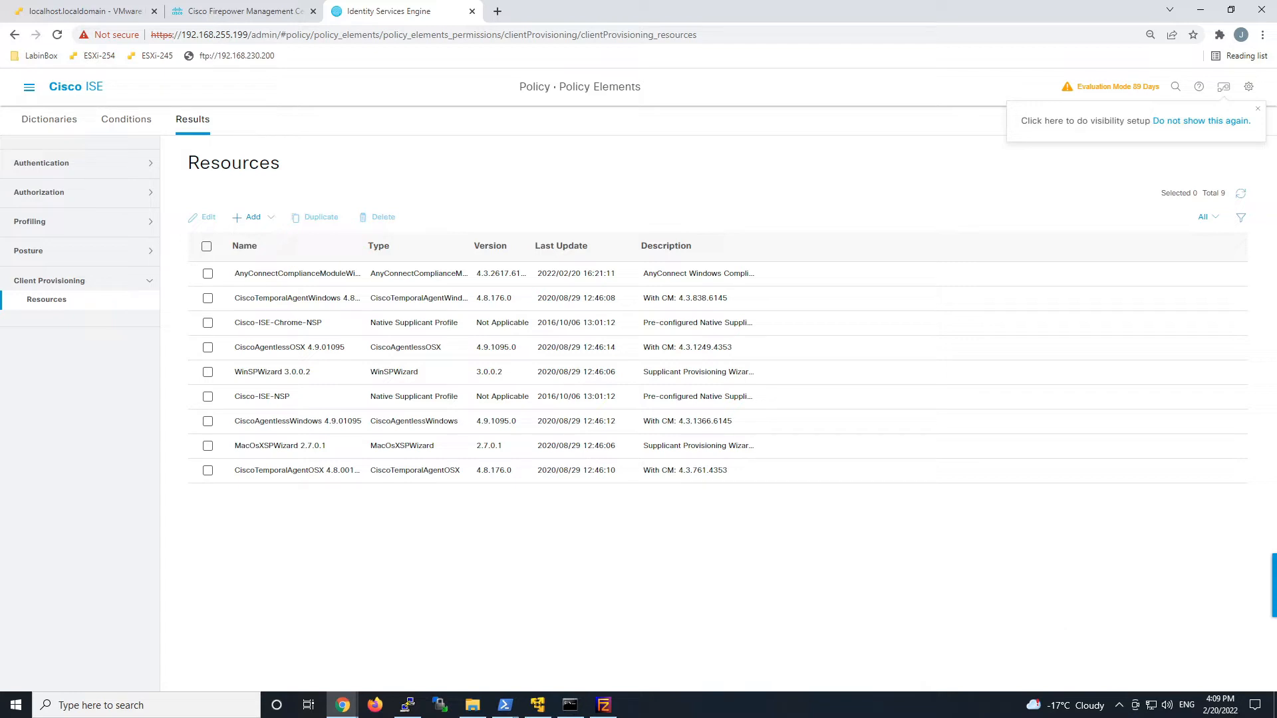
Upload anyconnect-win-4.10.04071-webdeploy-k9.pkg from local disk as a Cisco Provided Package and confirm its hash.
left_click(254, 219)
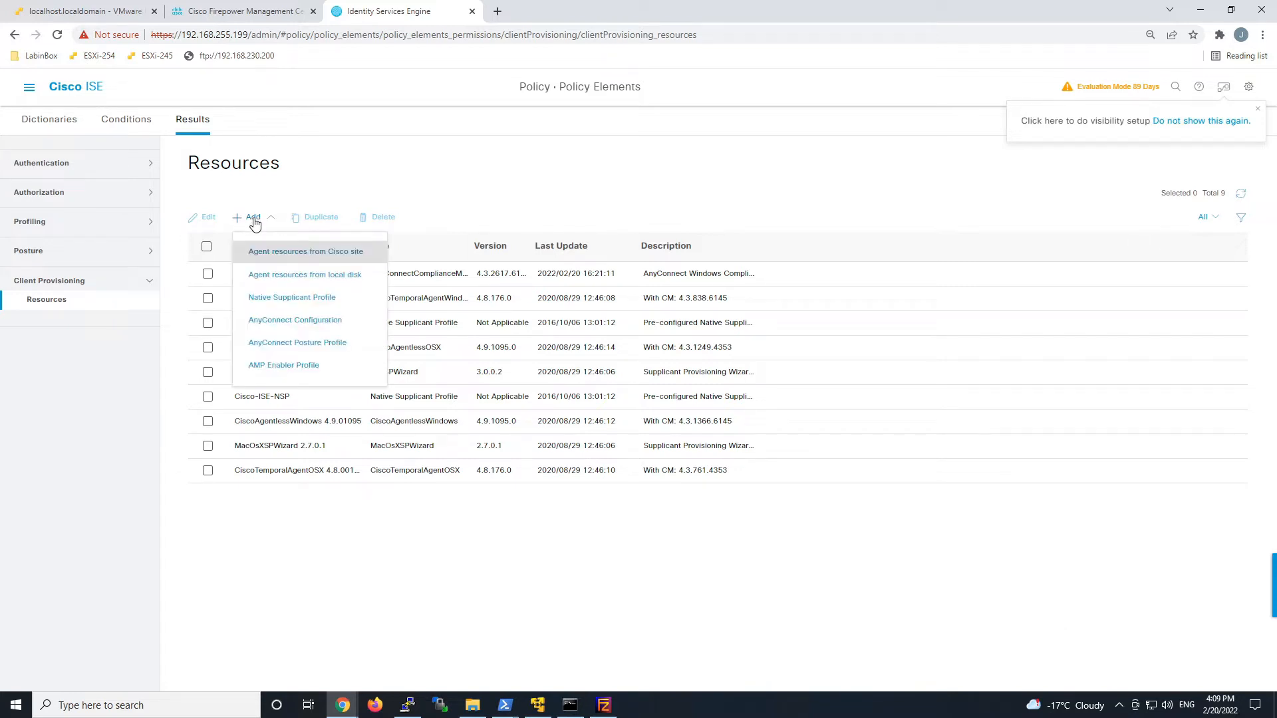
left_click(285, 275)
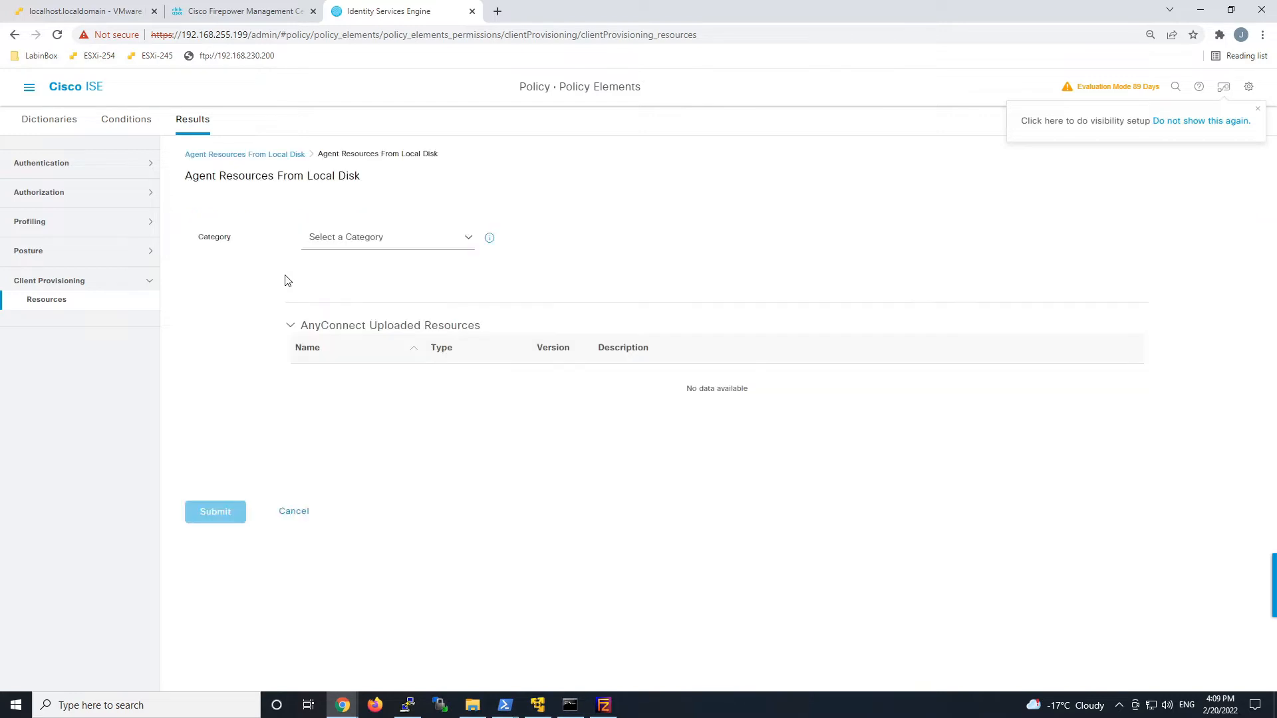
left_click(468, 238)
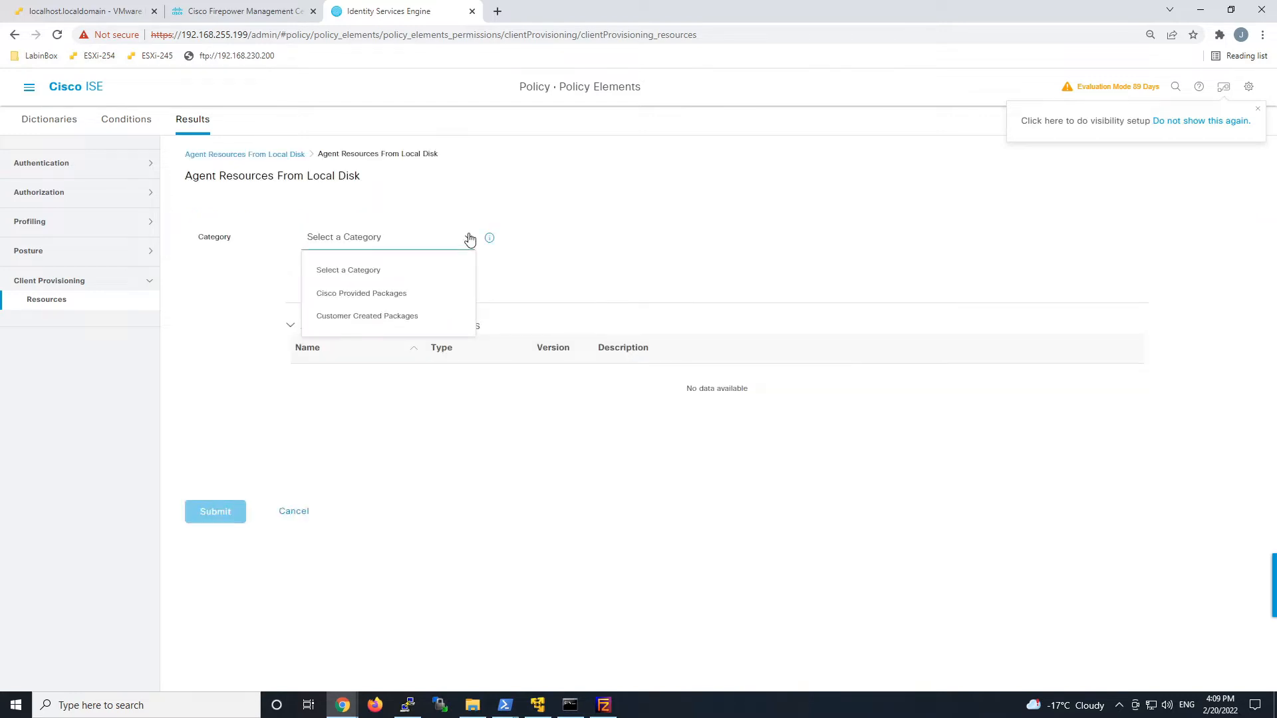
left_click(392, 294)
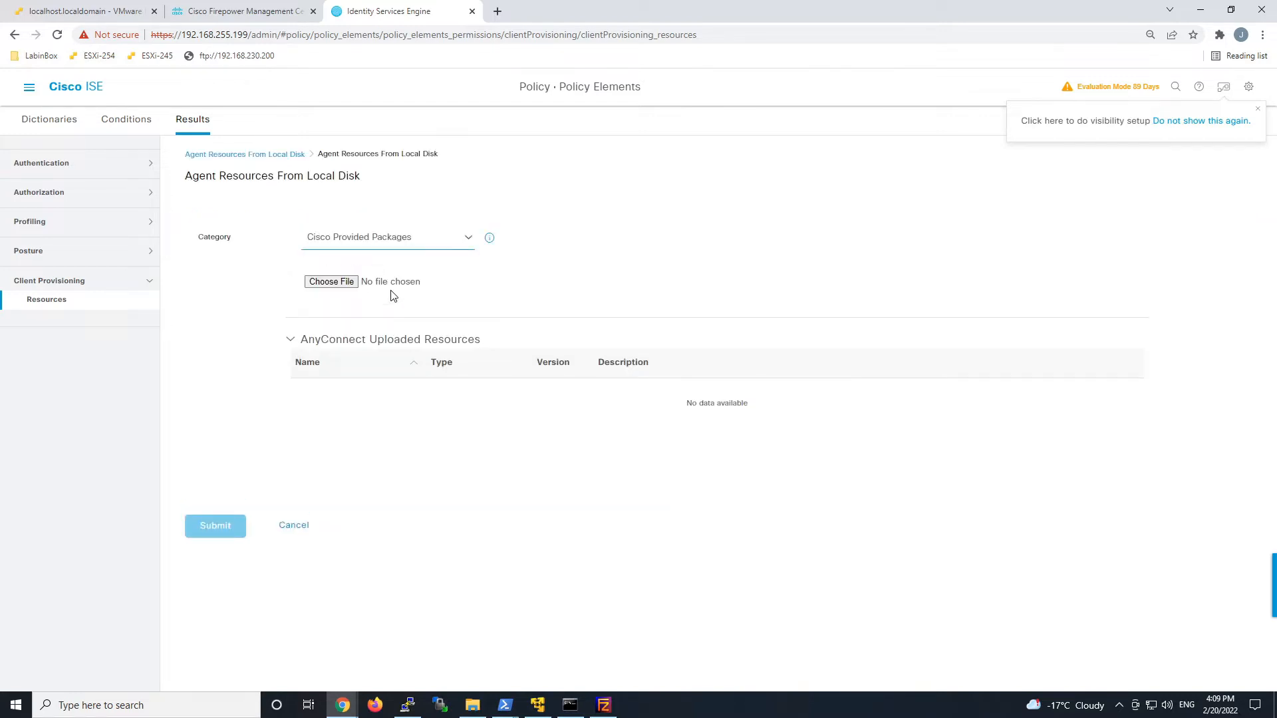
left_click(316, 282)
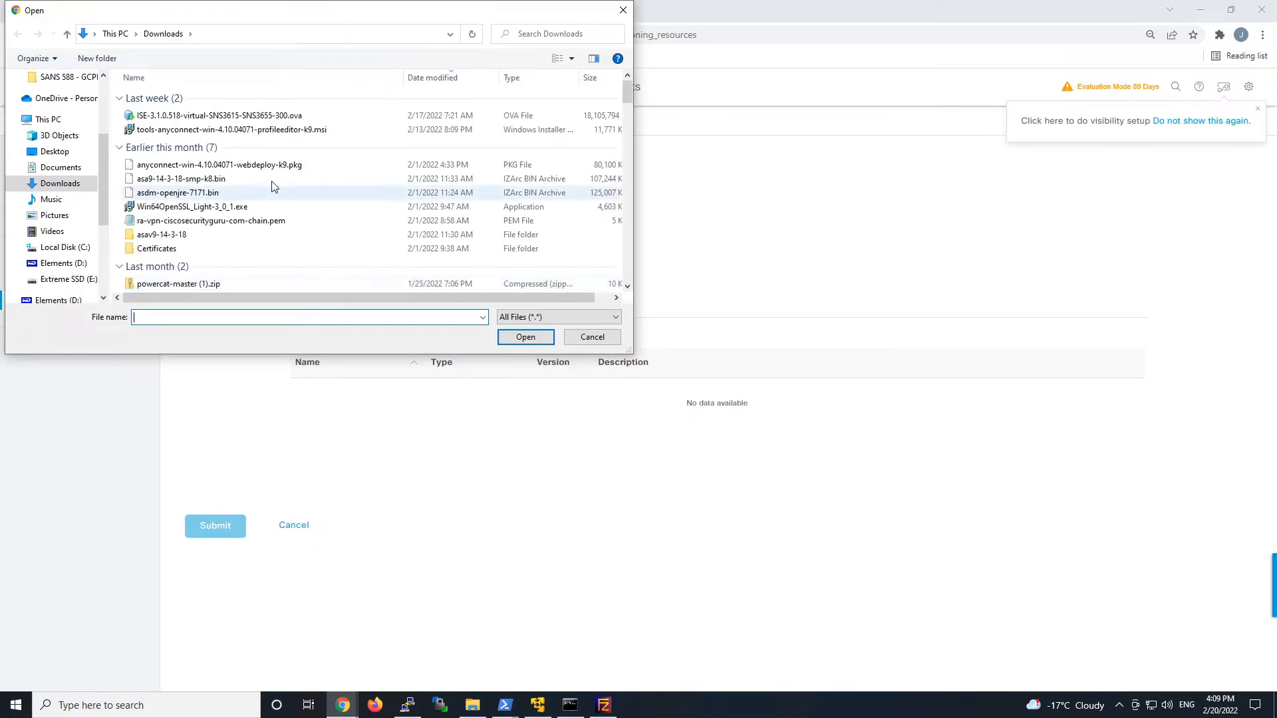
left_click(256, 166)
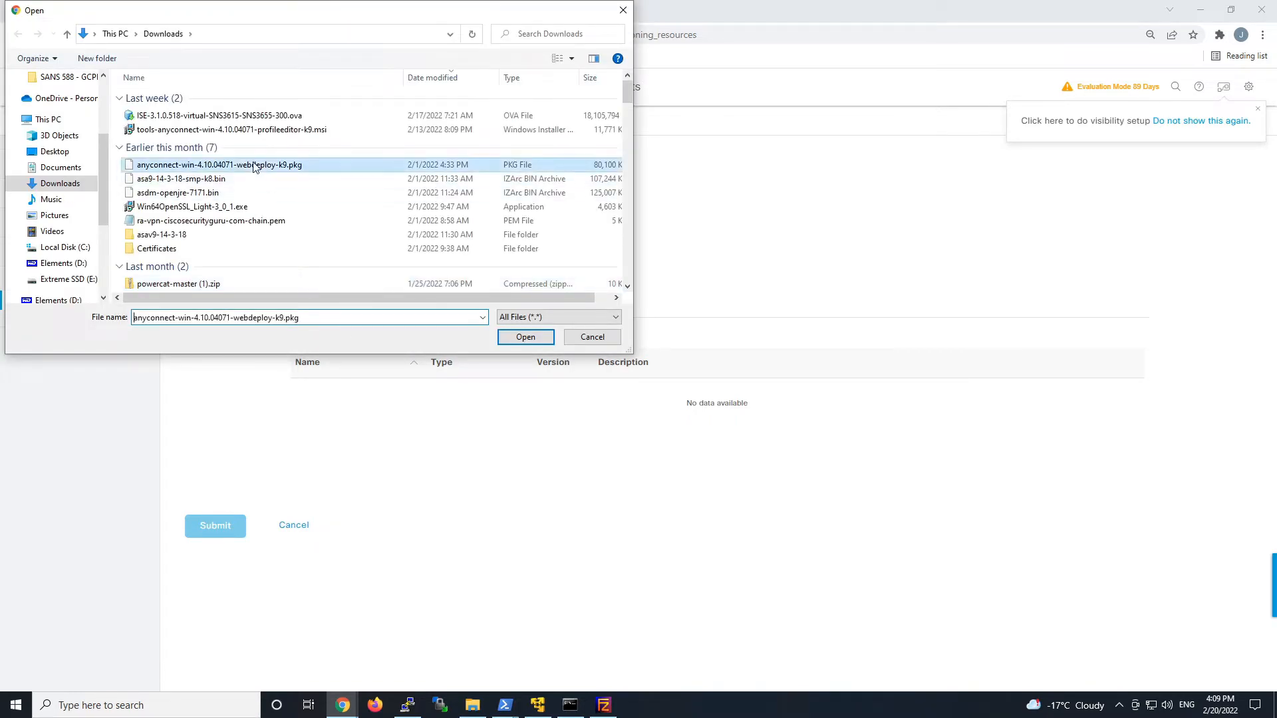
left_click(525, 337)
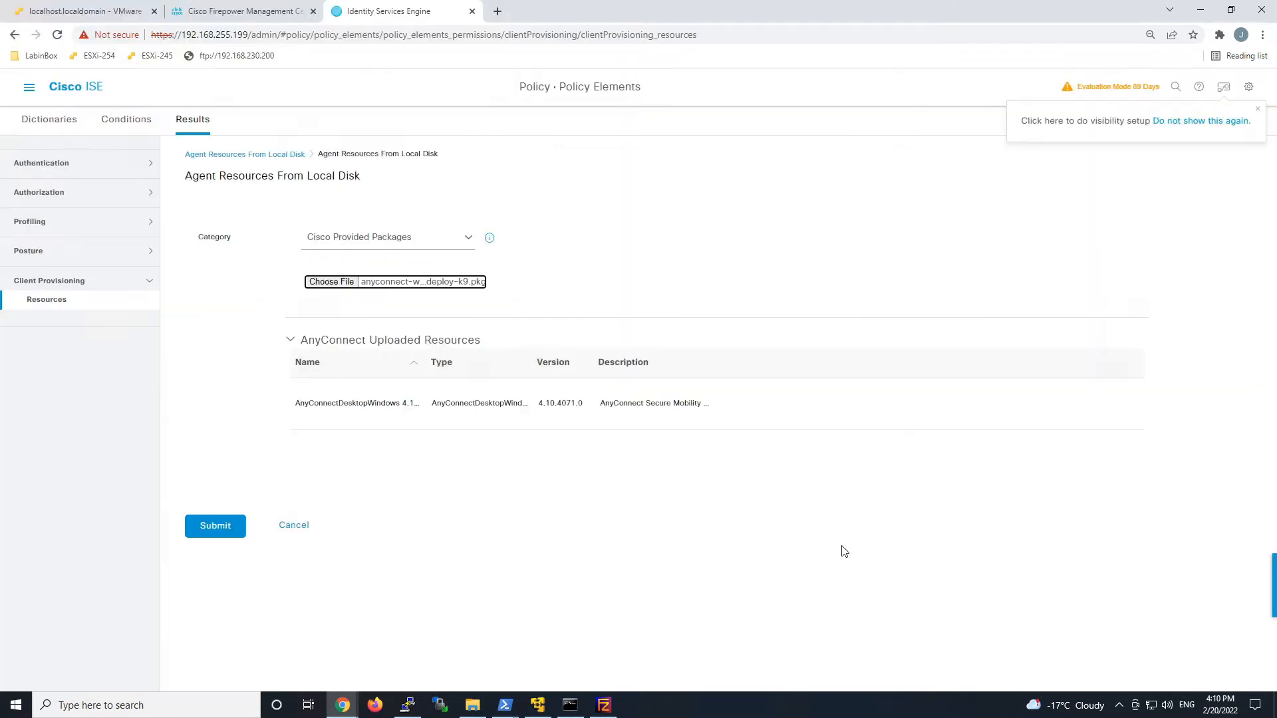
left_click(210, 526)
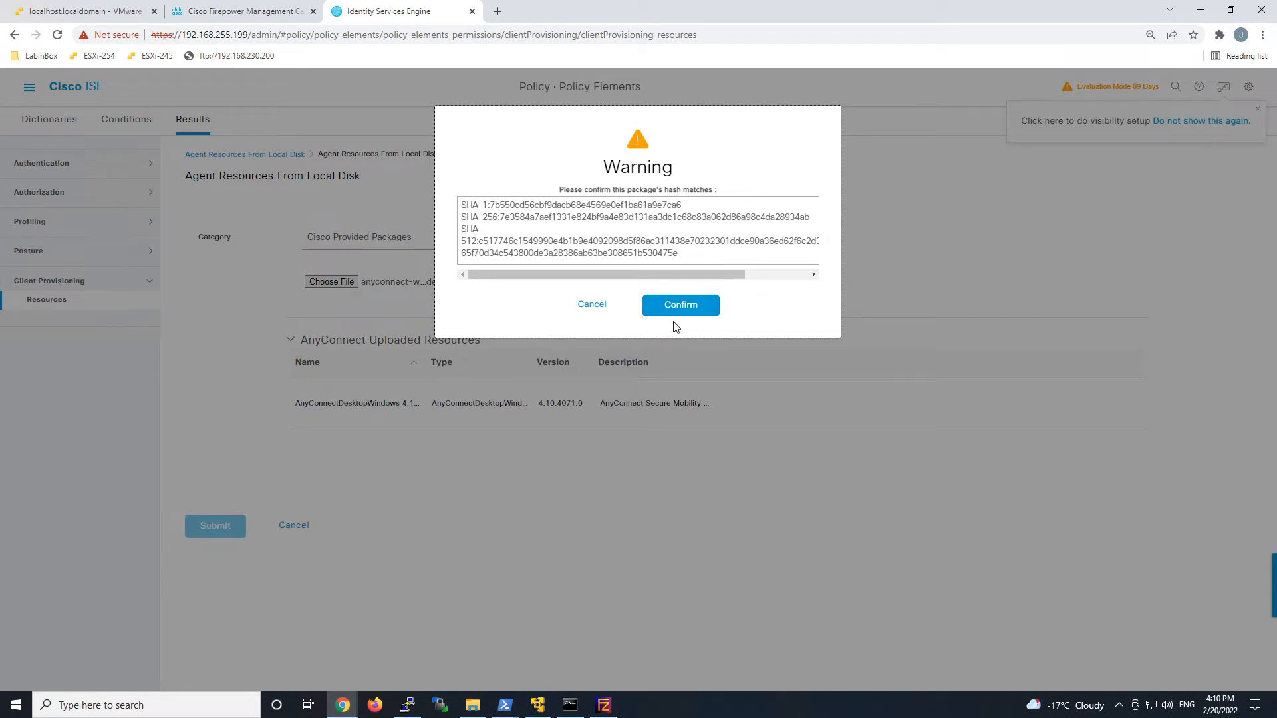
left_click(675, 311)
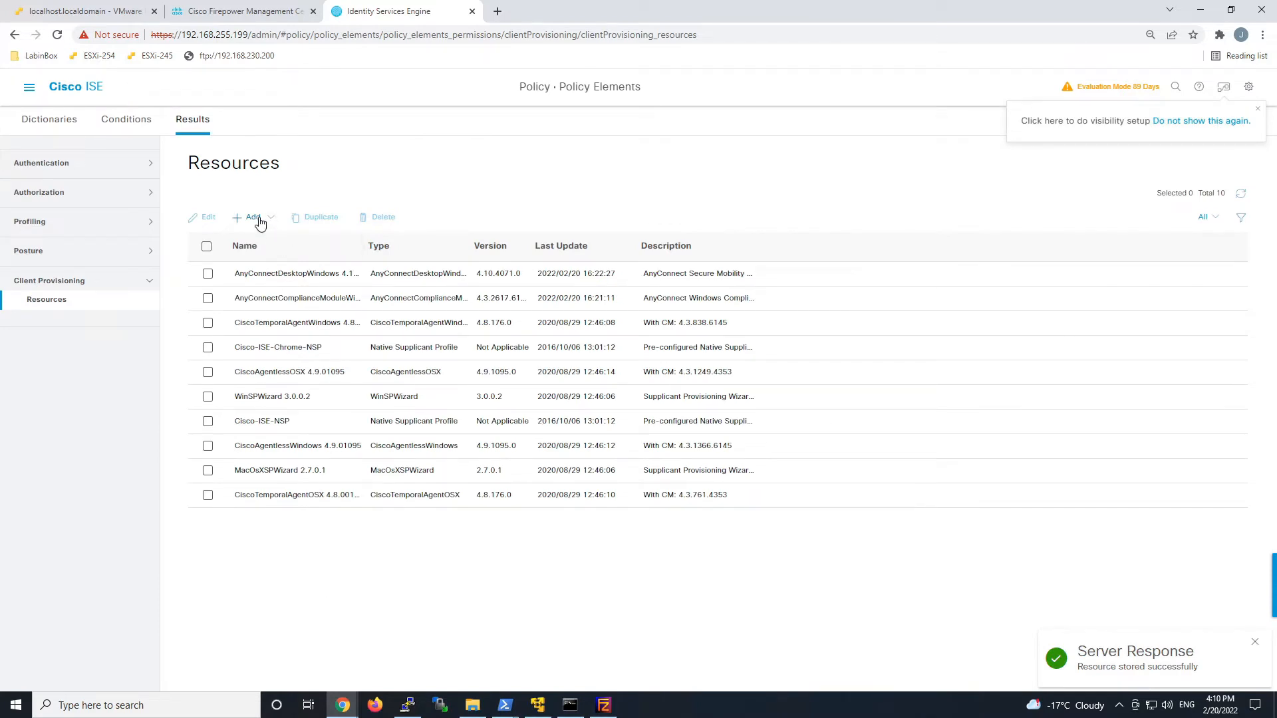
Start a new AnyConnect posture profile named AC_Posture_Profile.
left_click(260, 222)
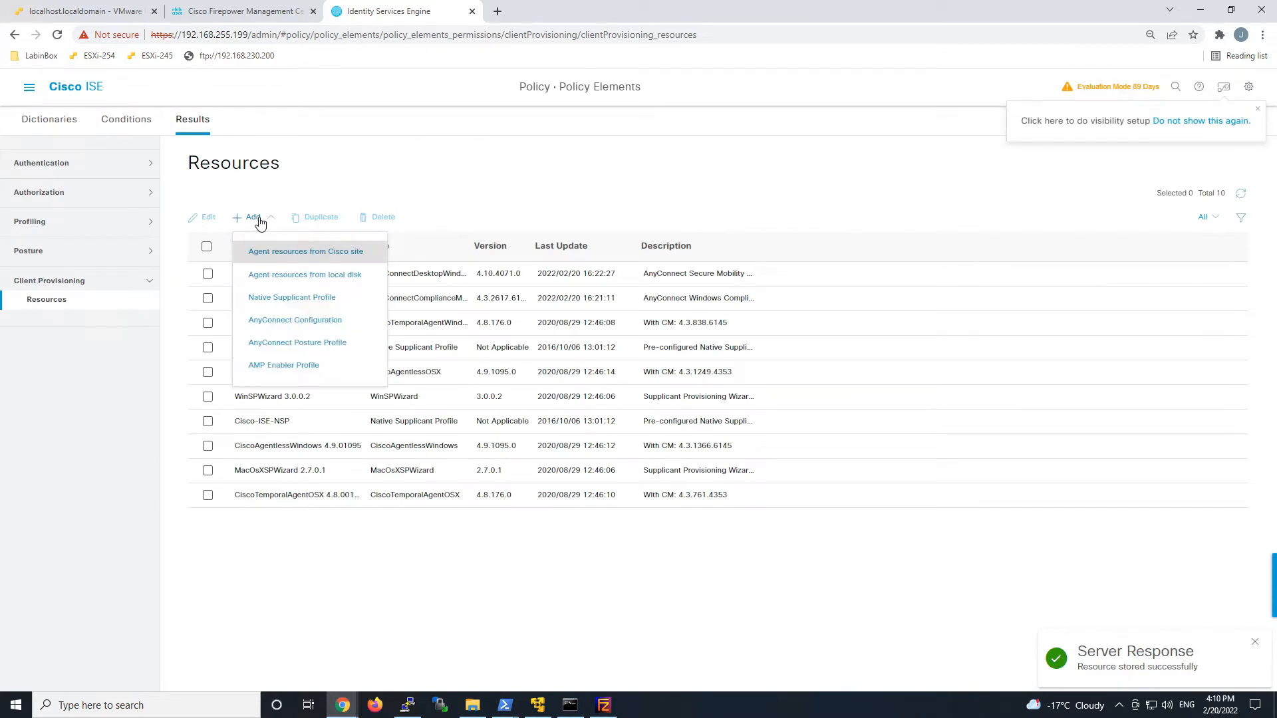
left_click(287, 343)
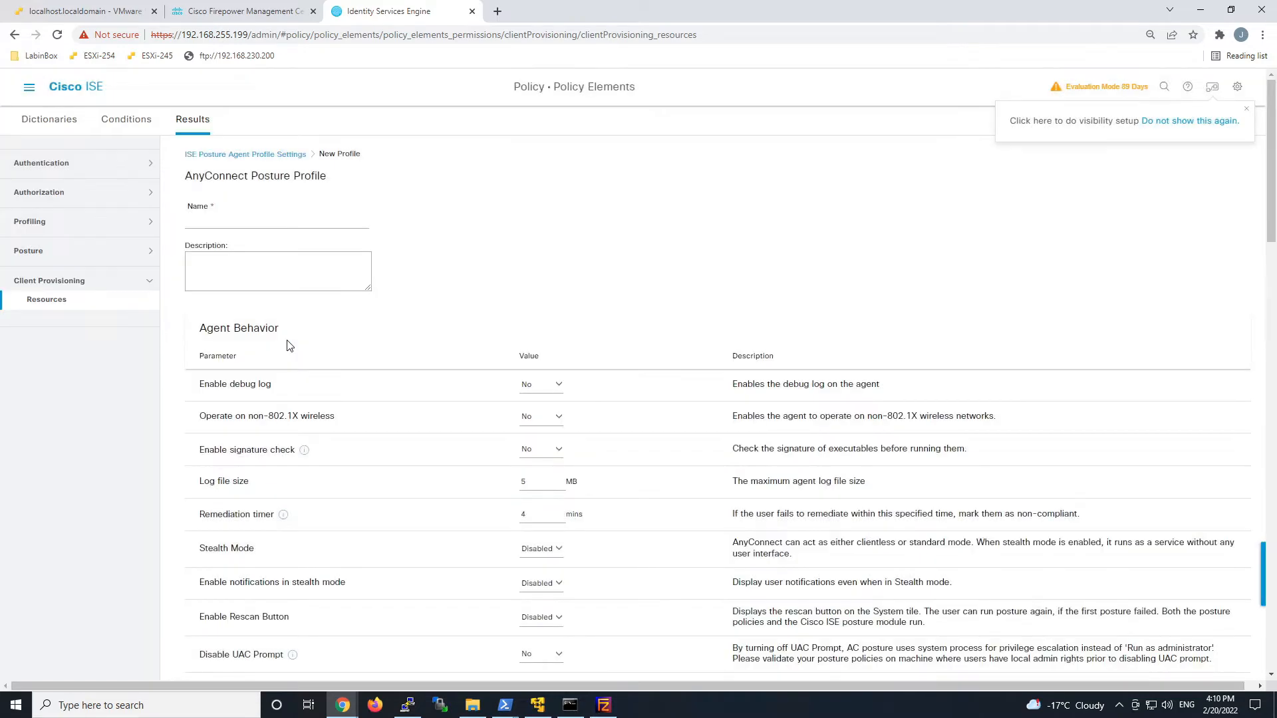
left_click(248, 220)
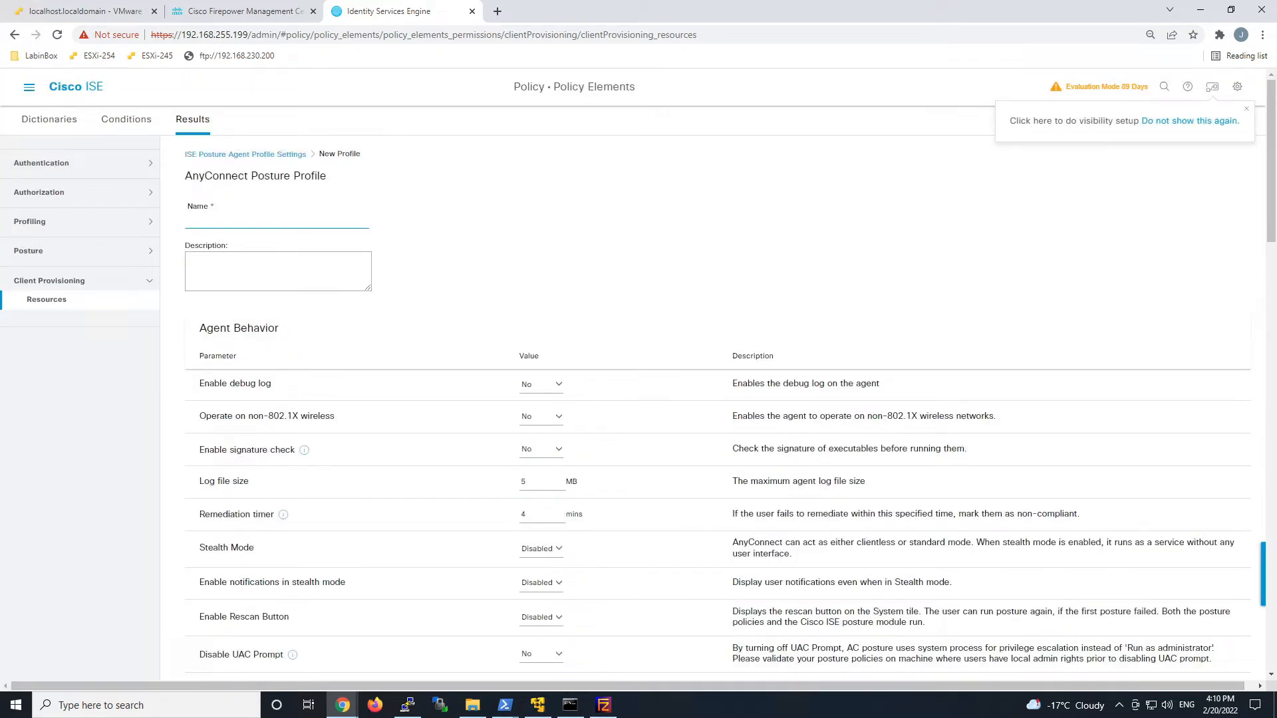
type("AC_Posture_Profile")
Set the discovery host to 1.2.3.4, fill in the server name rules, and save the profile.
scroll(564, 326, "down", 3)
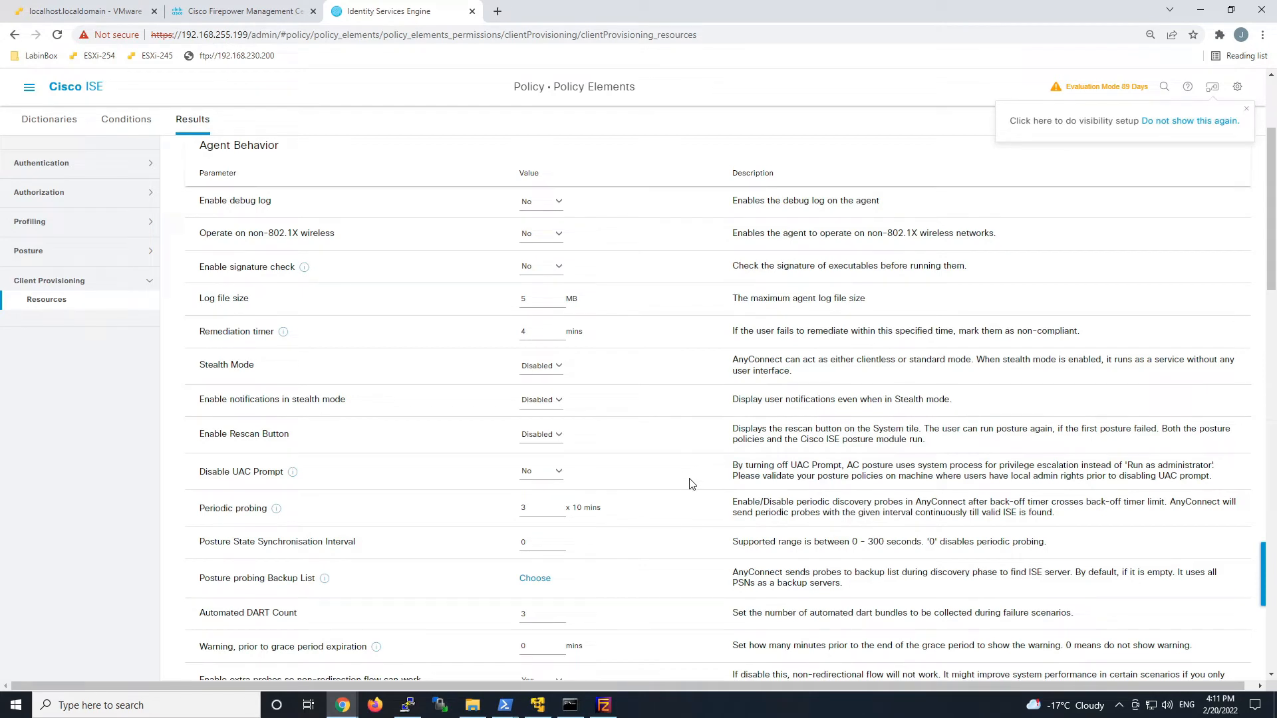
scroll(690, 484, "down", 1)
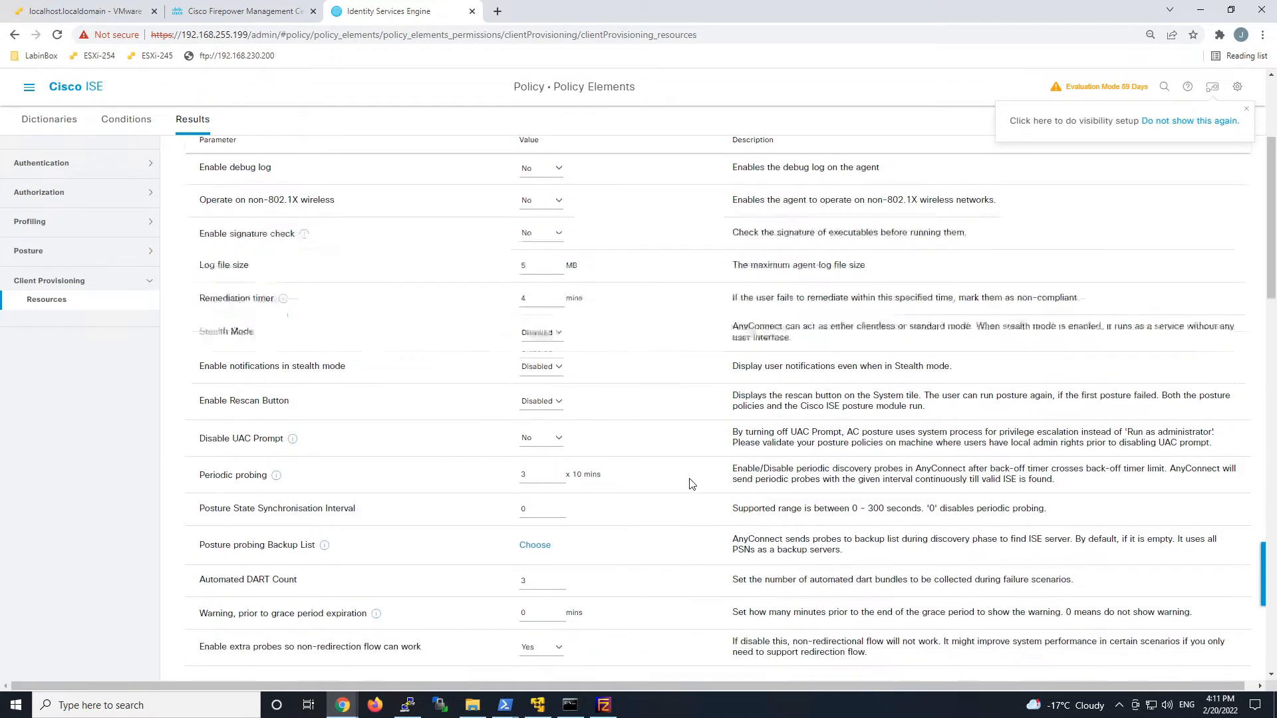
scroll(690, 483, "down", 1)
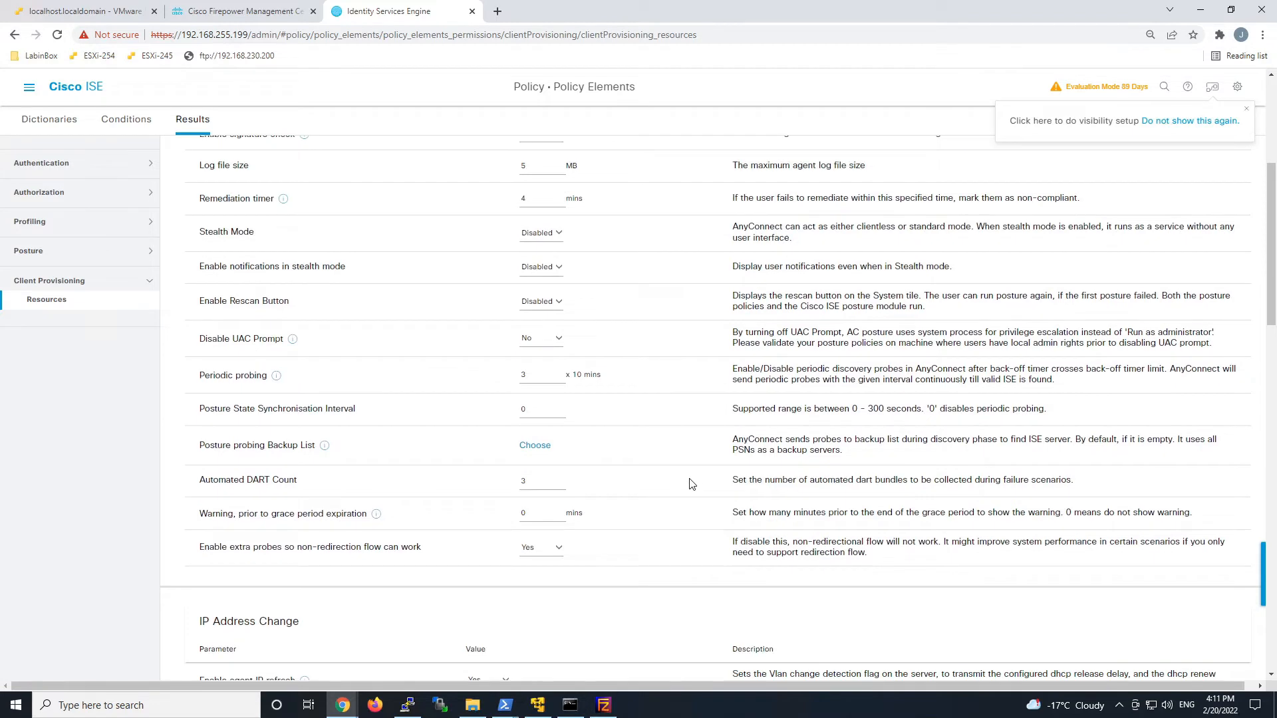
scroll(689, 483, "down", 3)
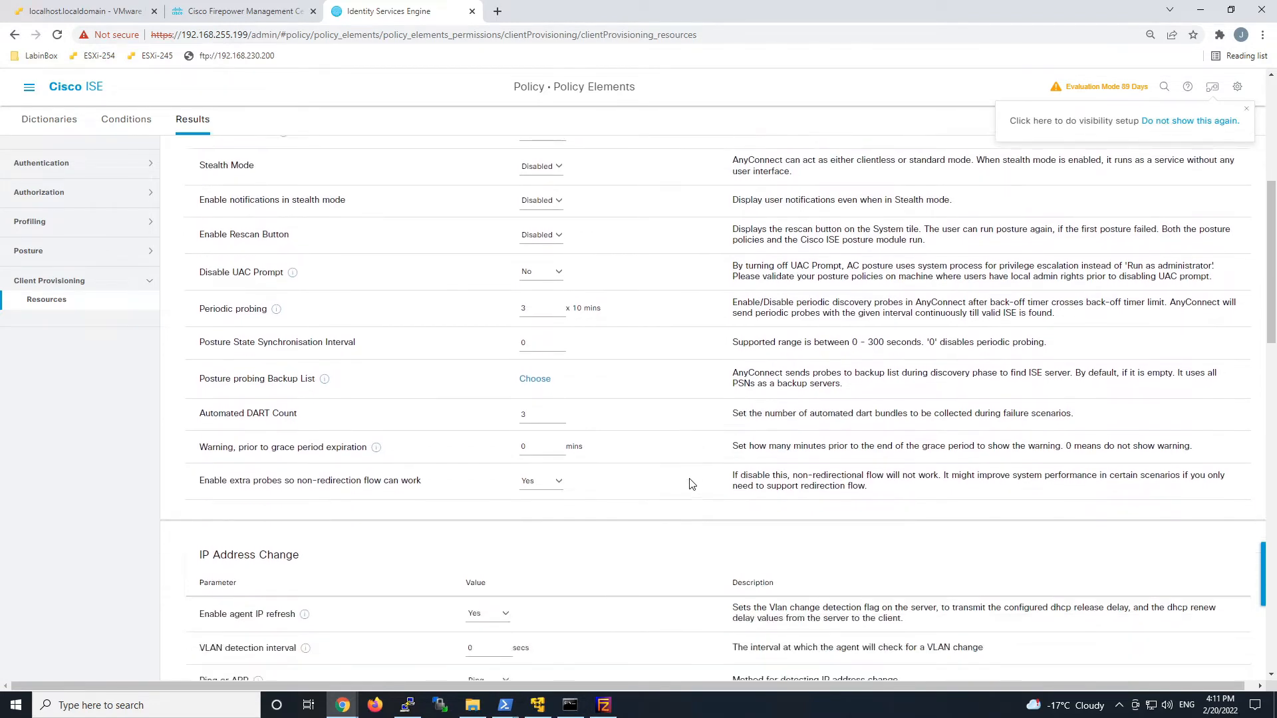
scroll(690, 484, "down", 1)
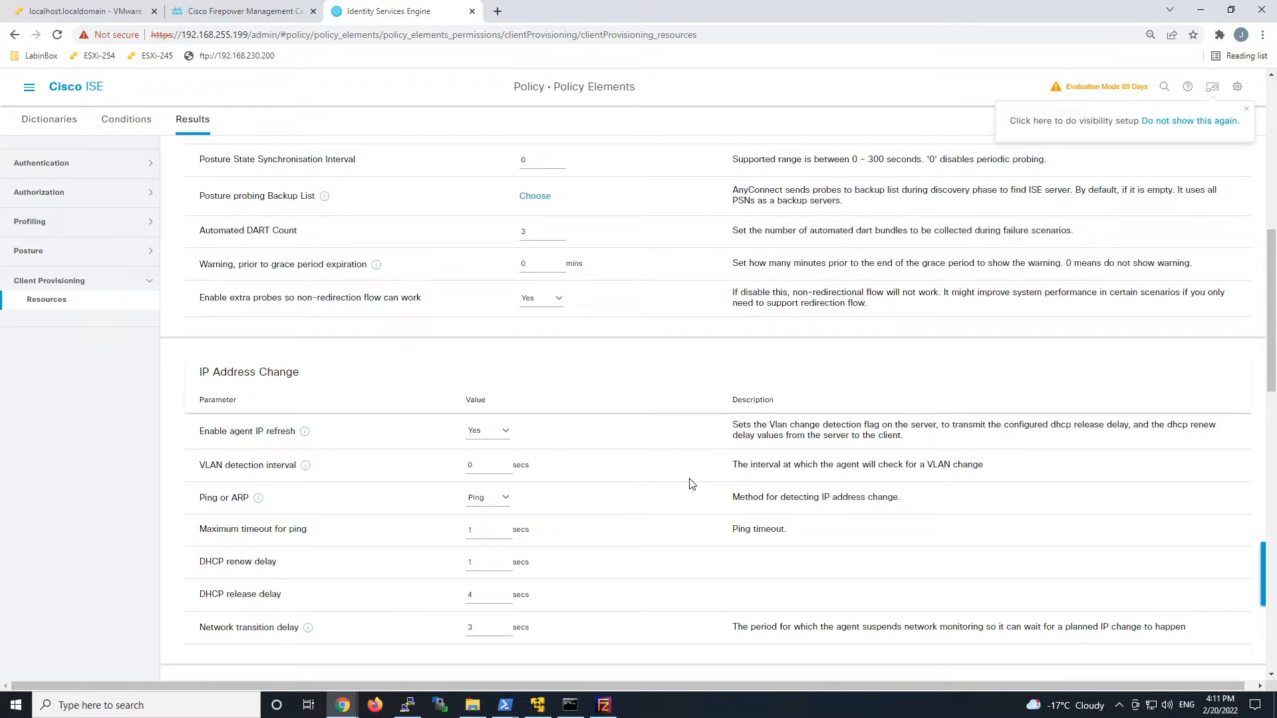
scroll(689, 484, "down", 2)
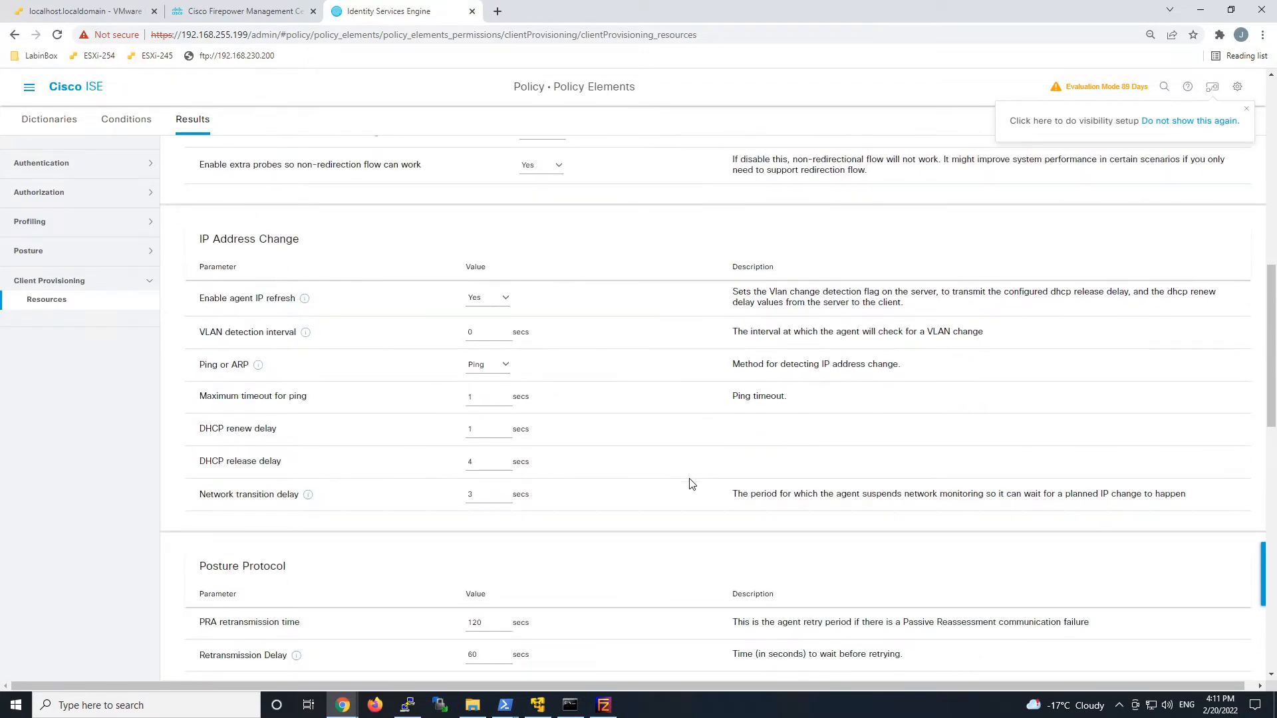
scroll(690, 484, "down", 4)
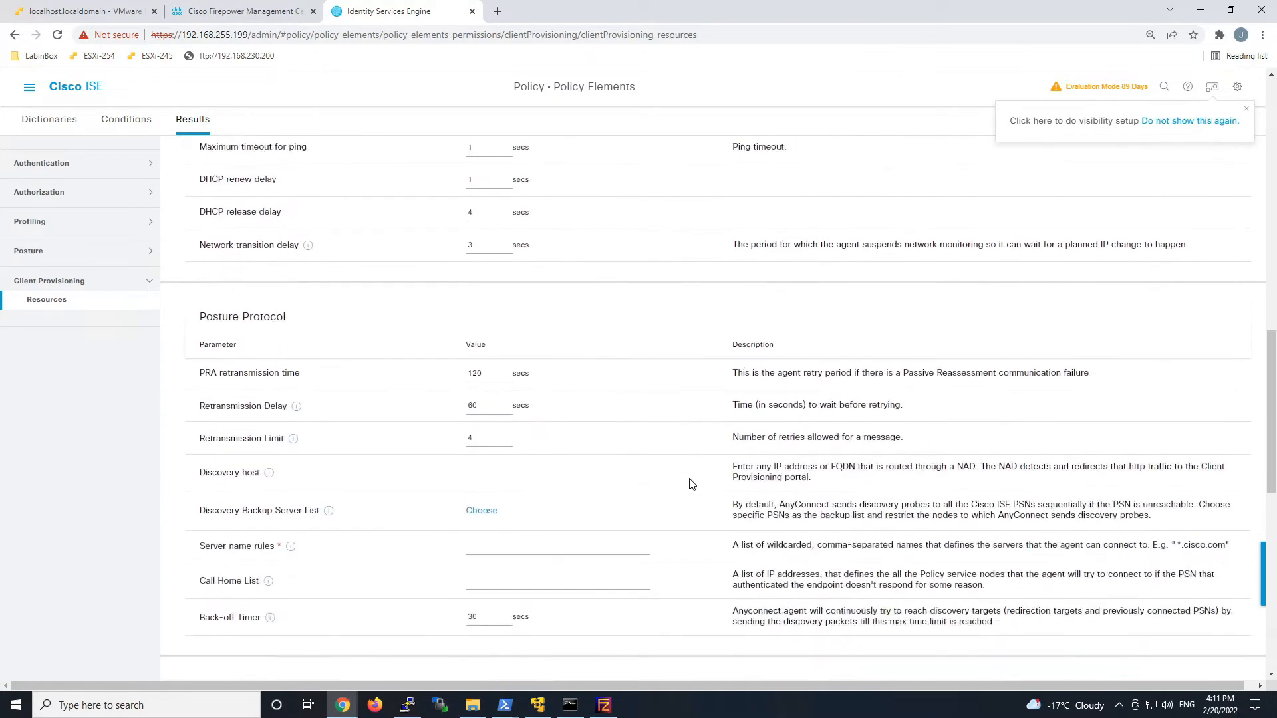
left_click(591, 473)
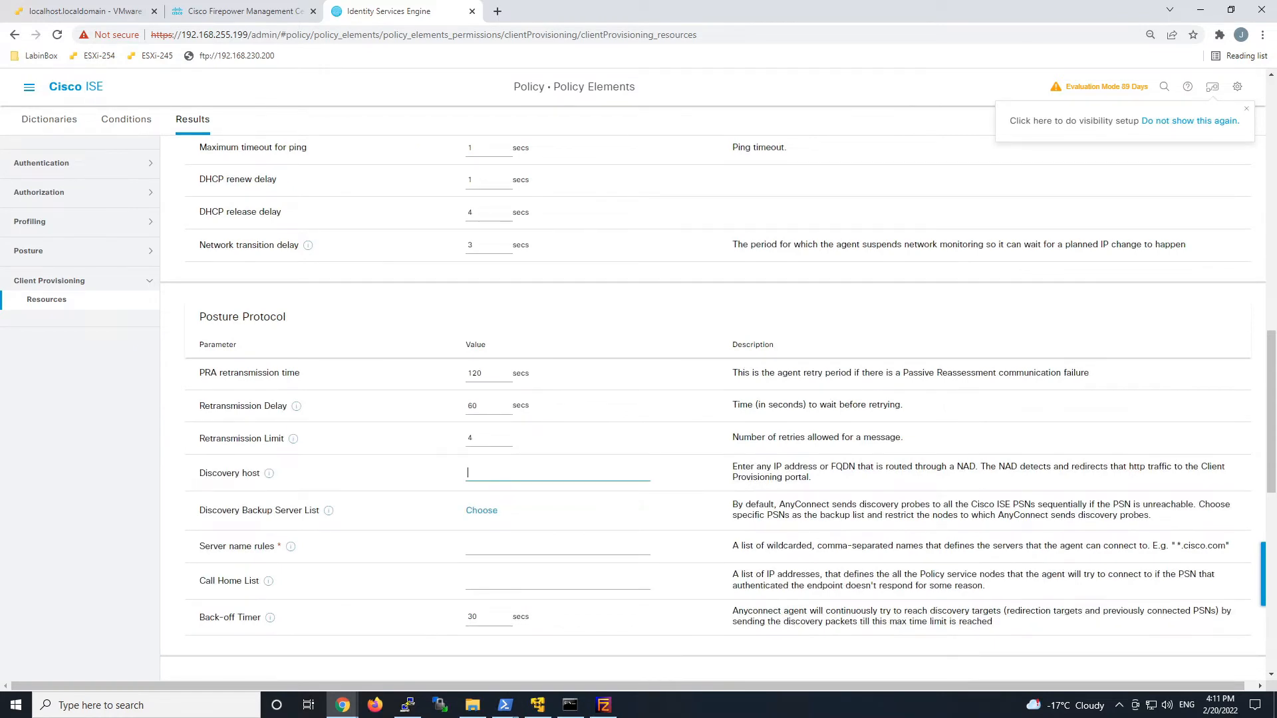
type("1.2.3.4")
left_click(480, 547)
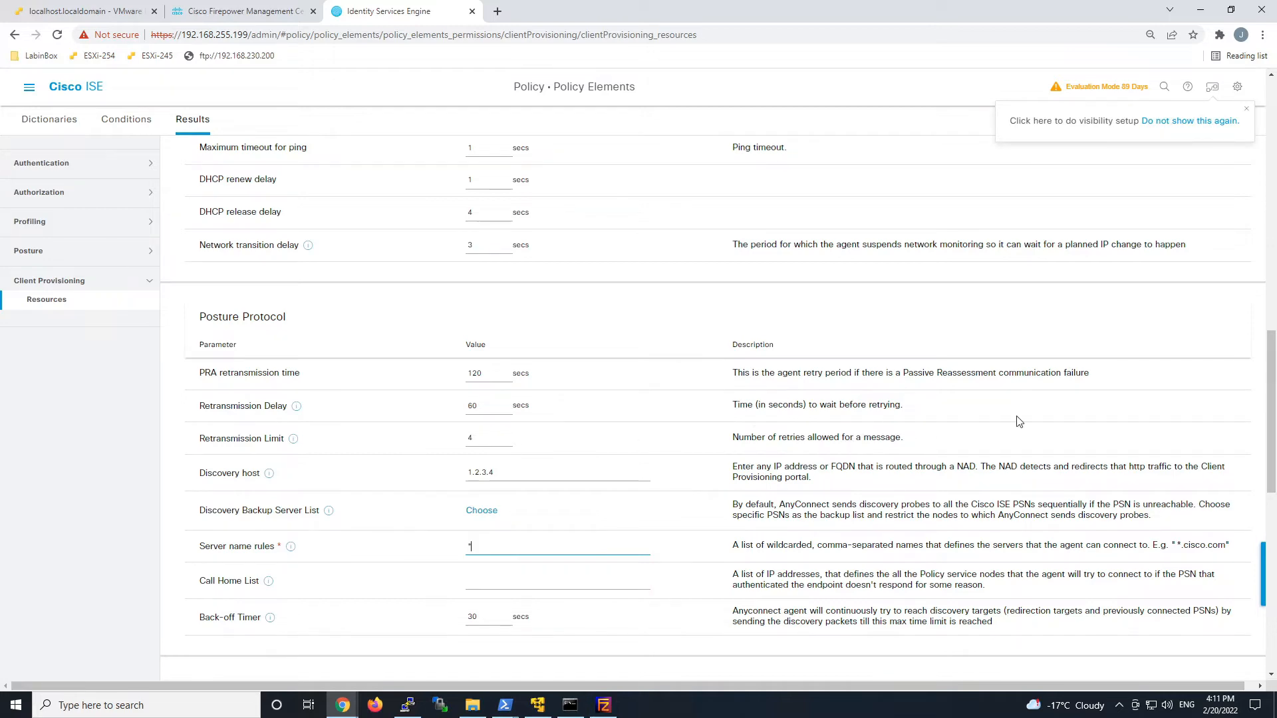
scroll(1017, 419, "down", 4)
scroll(941, 461, "down", 6)
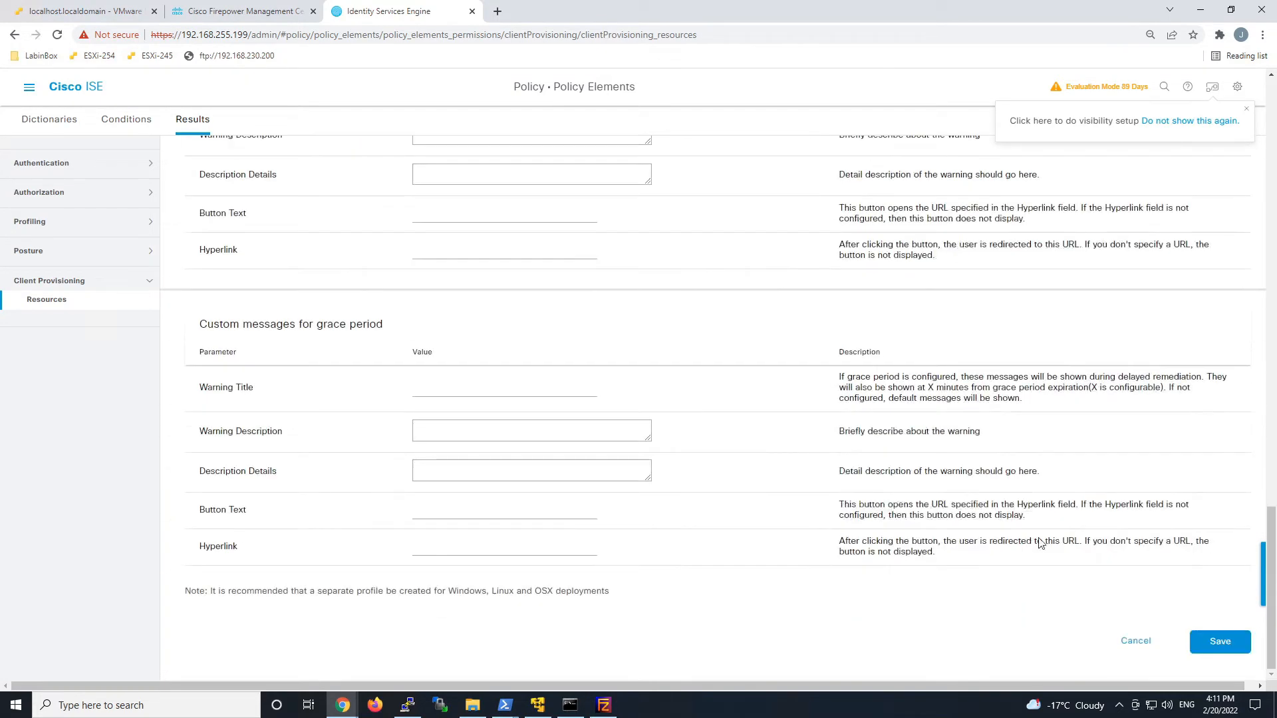
left_click(1221, 643)
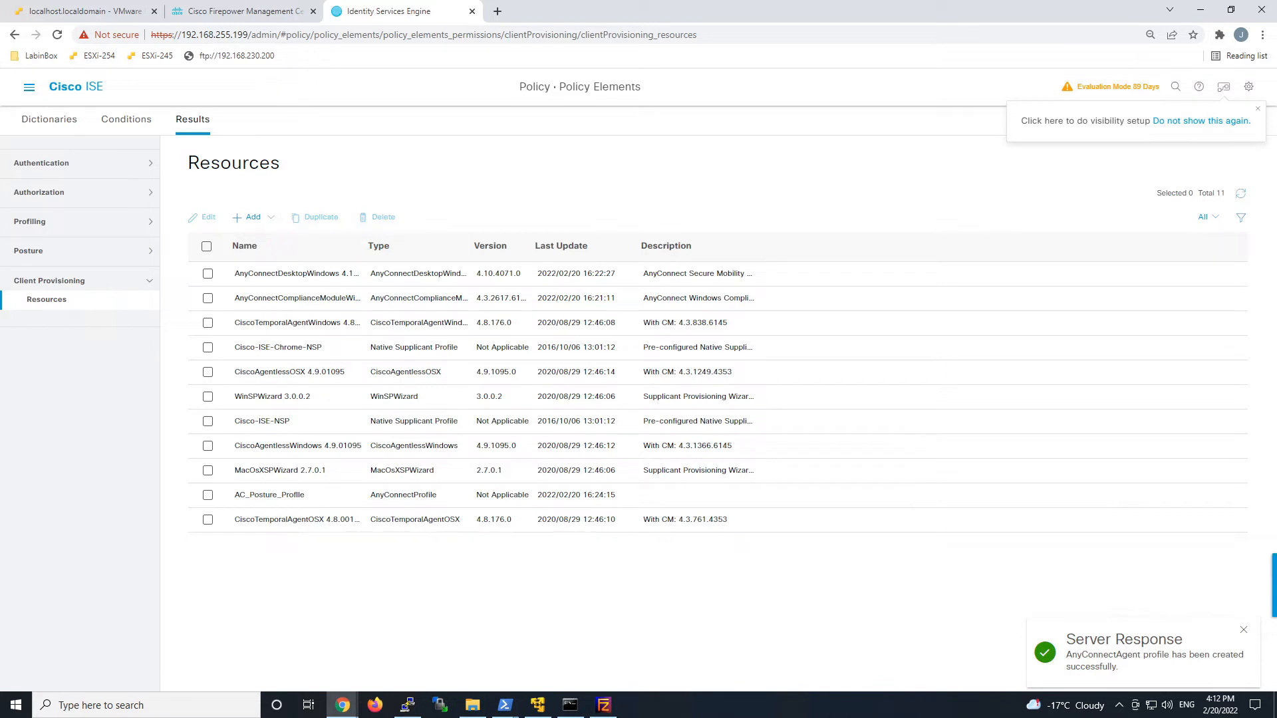
Start an AnyConnect Configuration using AnyConnectDesktopWindows 4.10.4071.0 and Windows compliance module 4.3.2617.6145.
left_click(262, 225)
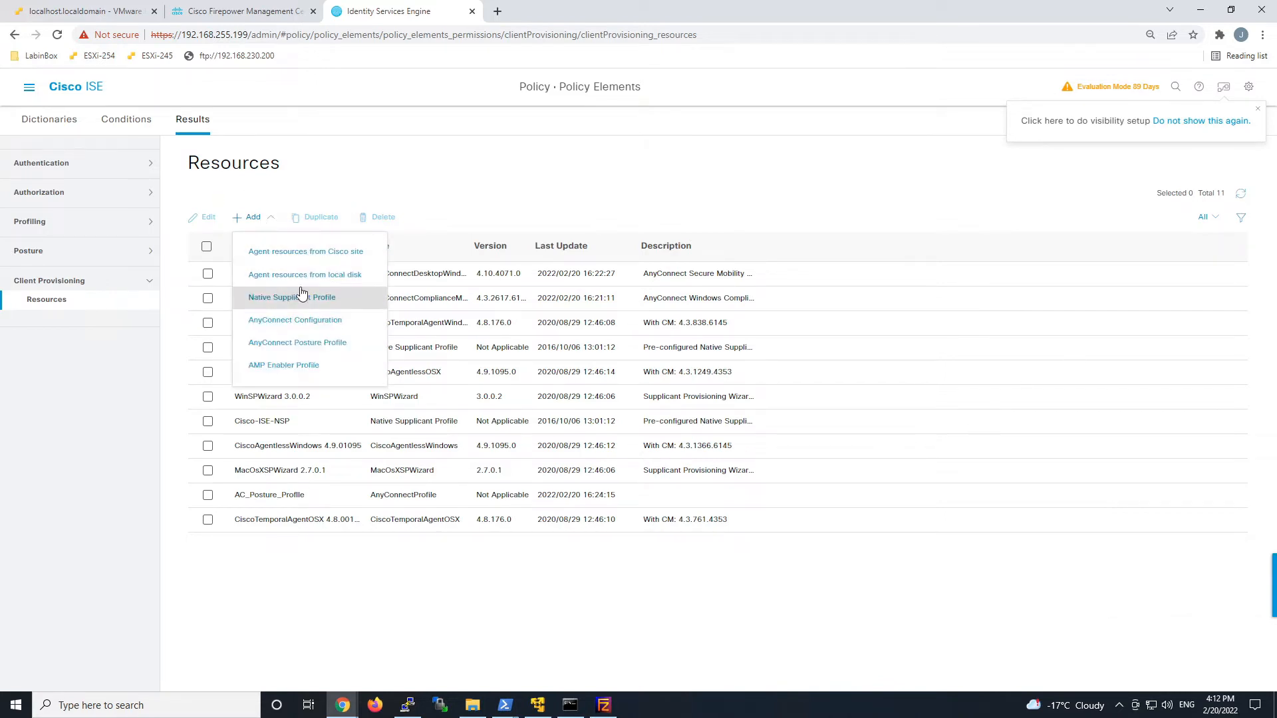
left_click(303, 320)
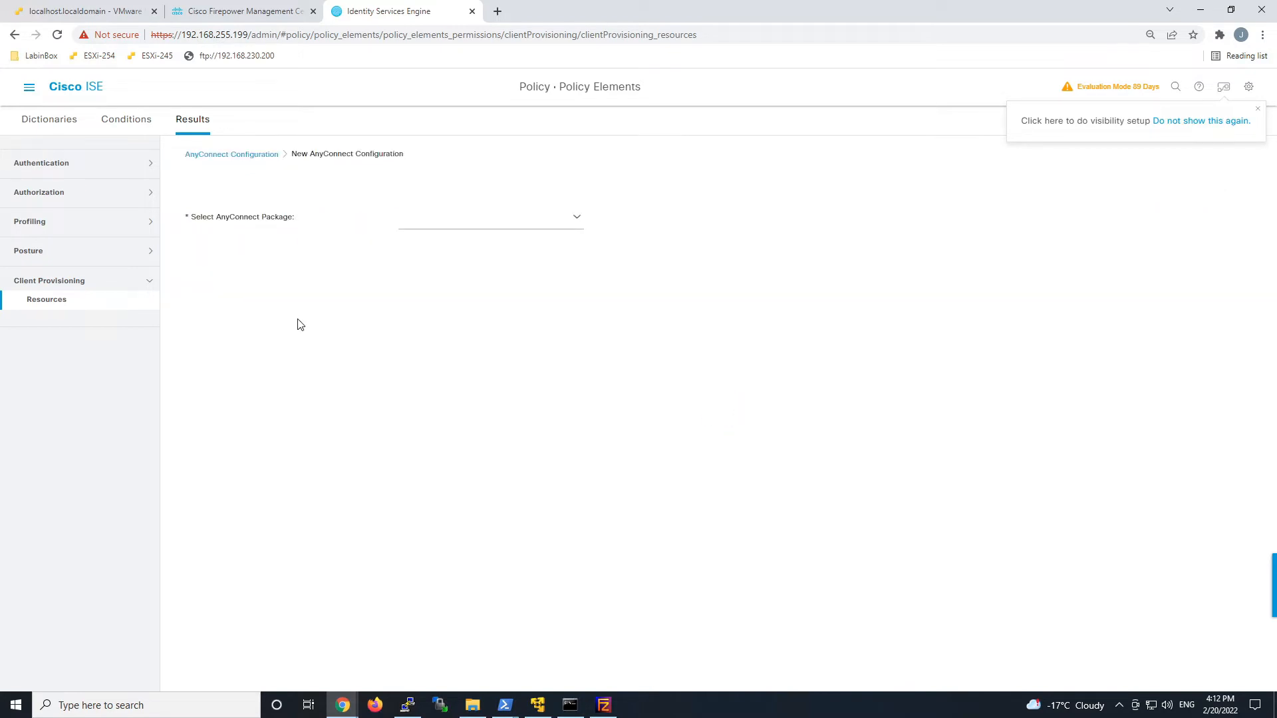
left_click(577, 219)
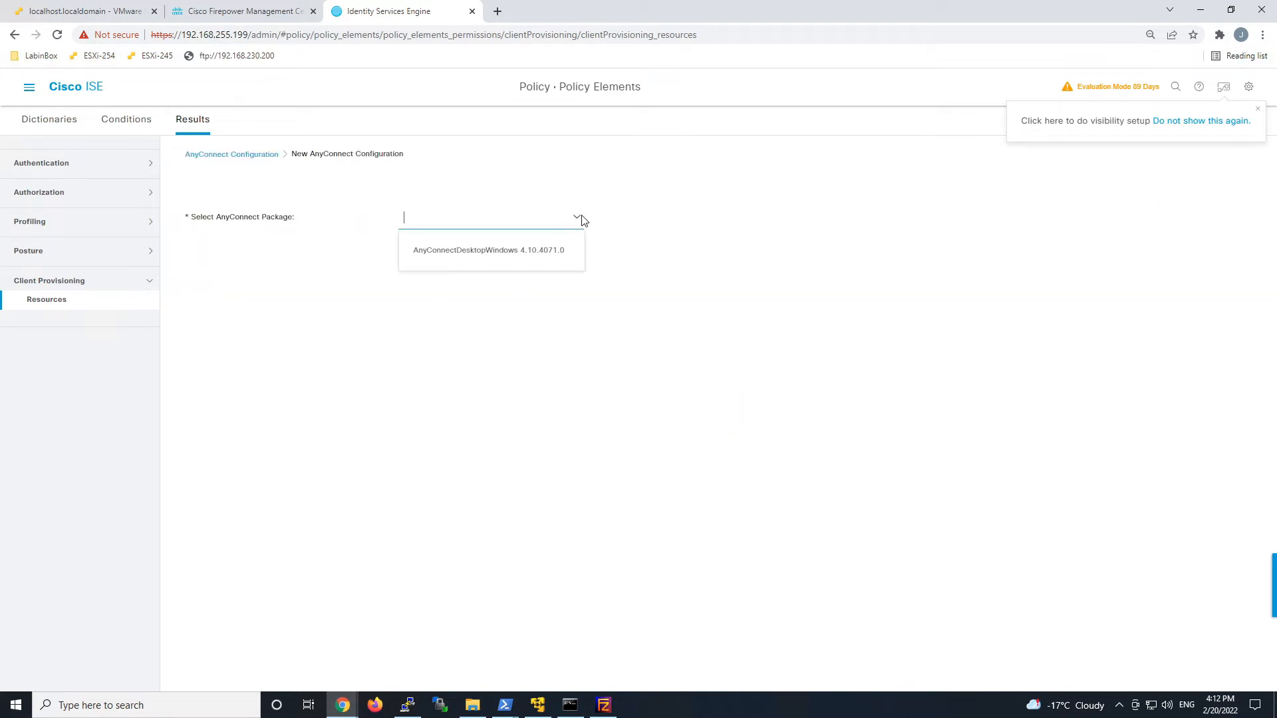
left_click(544, 251)
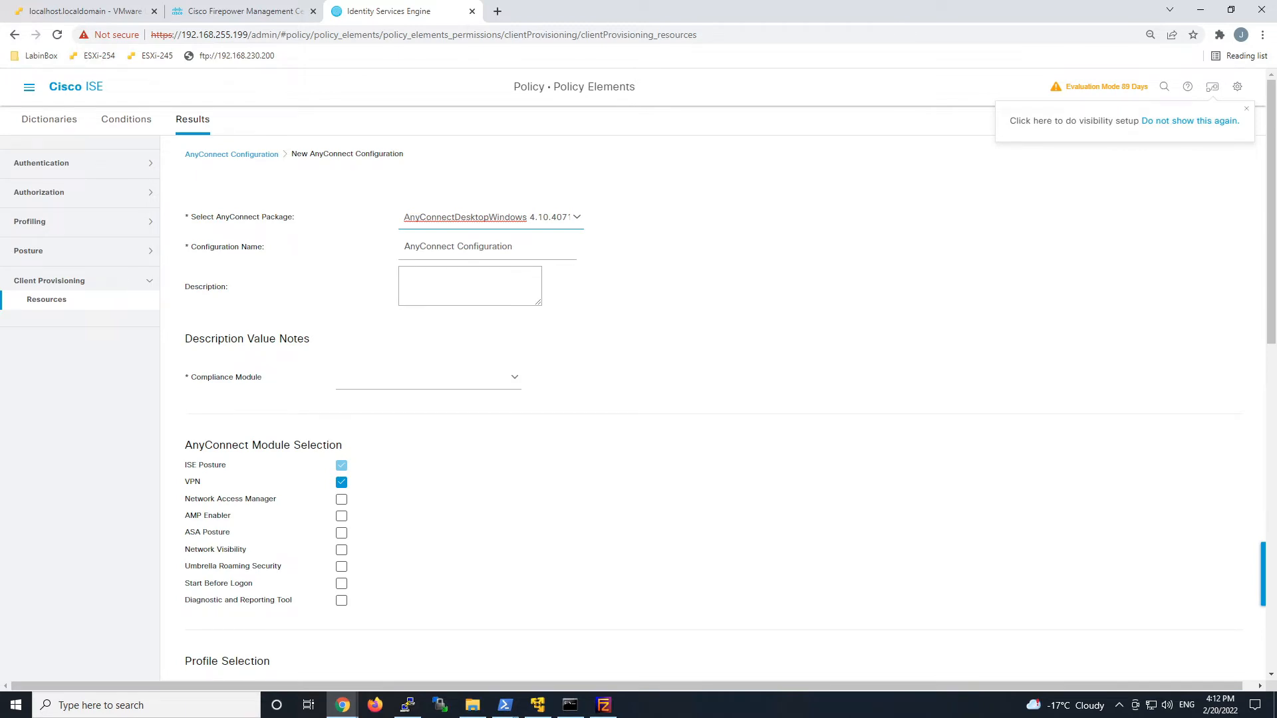
left_click(515, 379)
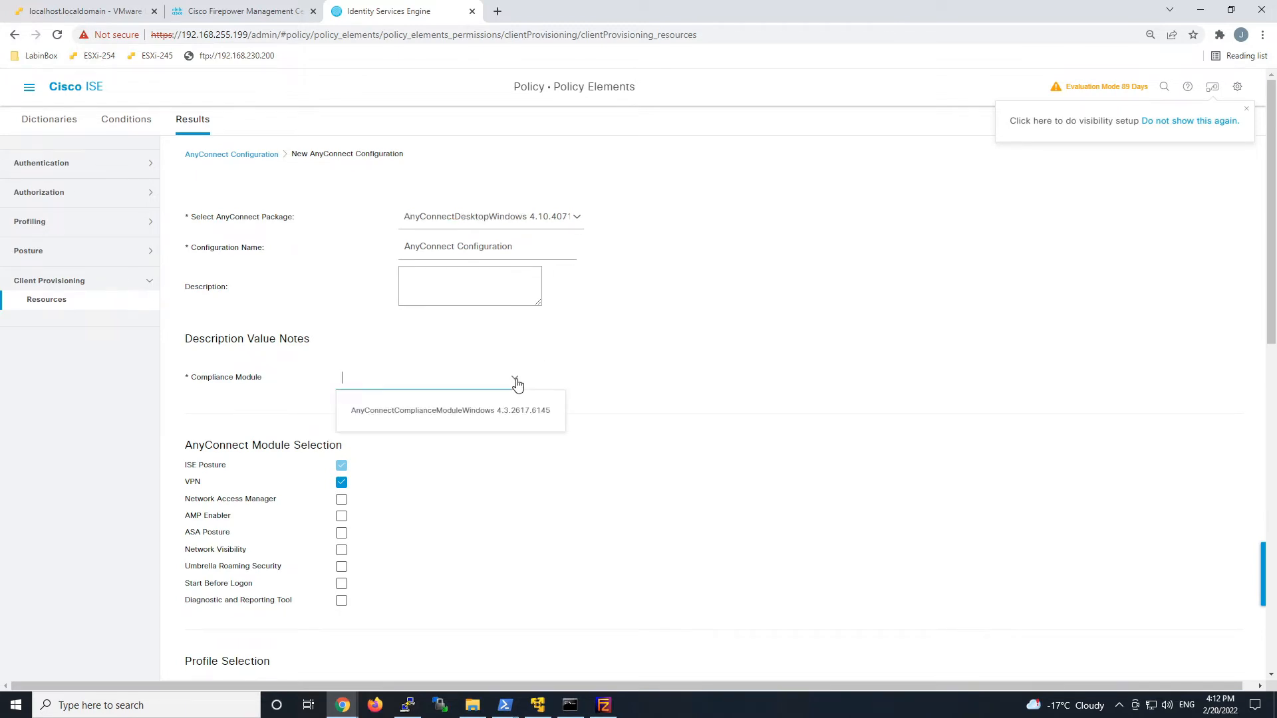
left_click(503, 412)
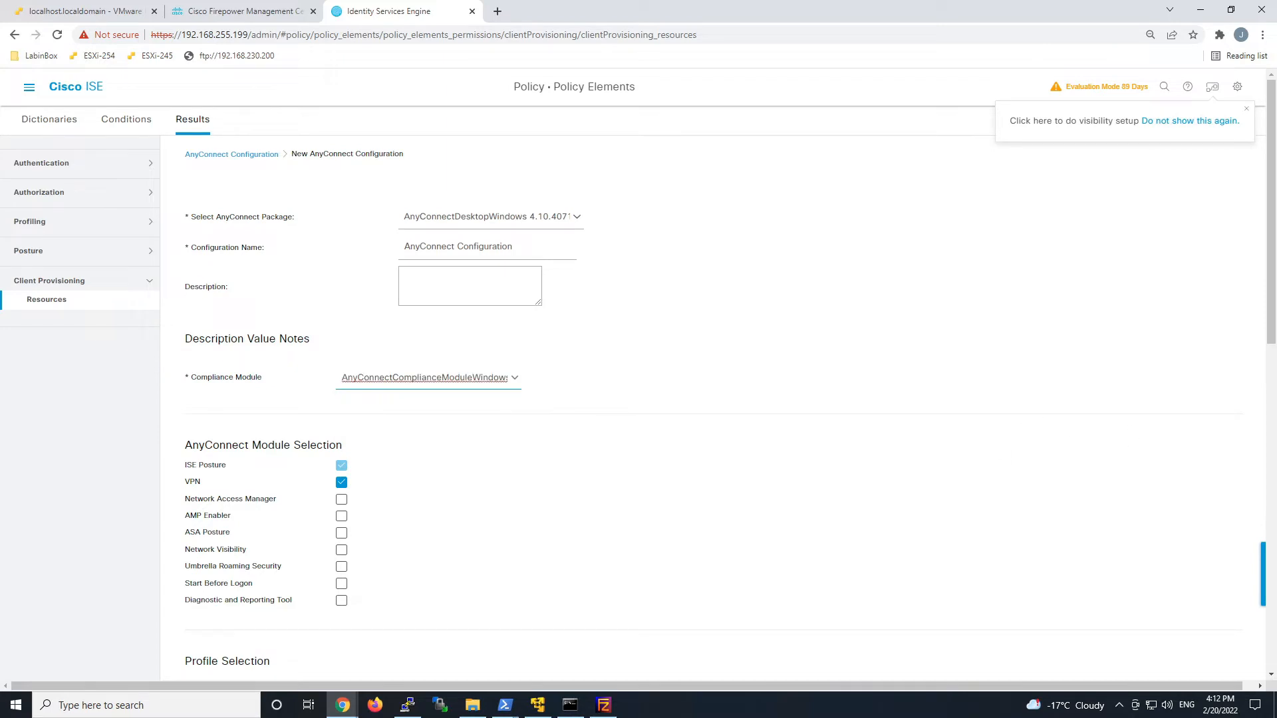
Include the Diagnostic and Reporting Tool, set ISE Posture to AC_Posture_Profile, and submit the configuration.
left_click(341, 598)
scroll(456, 558, "down", 3)
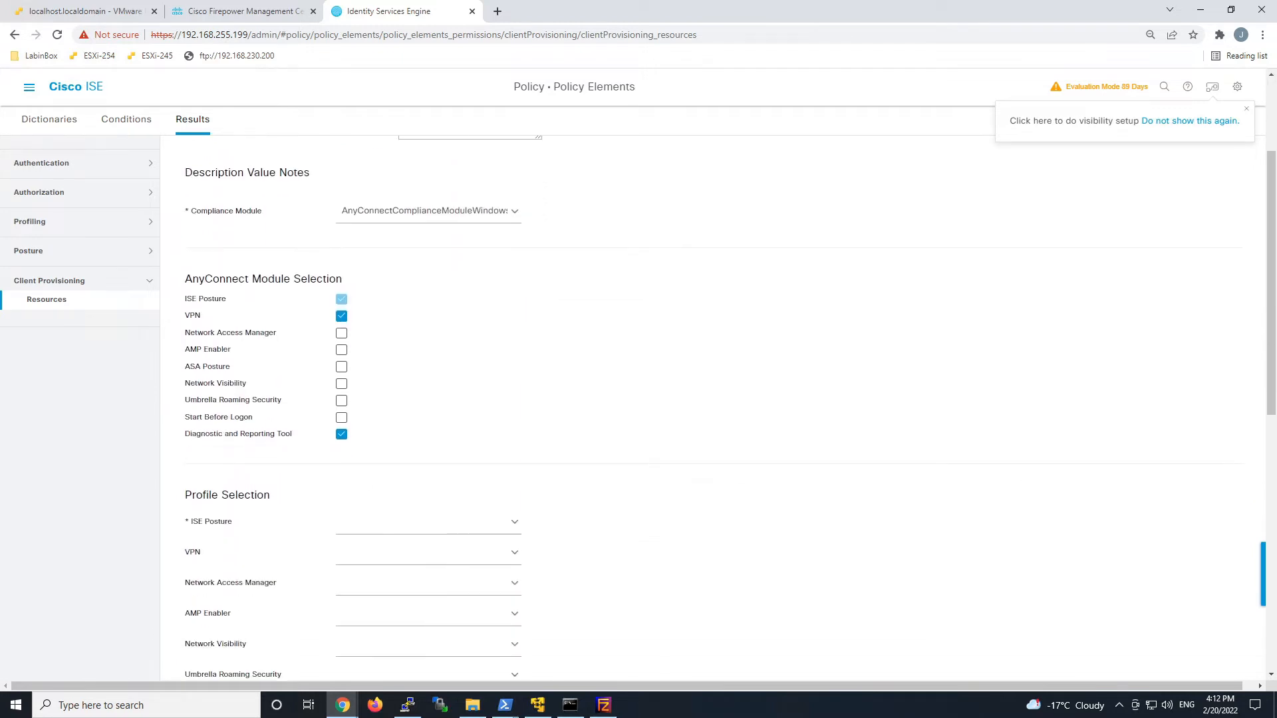
left_click(518, 526)
left_click(431, 556)
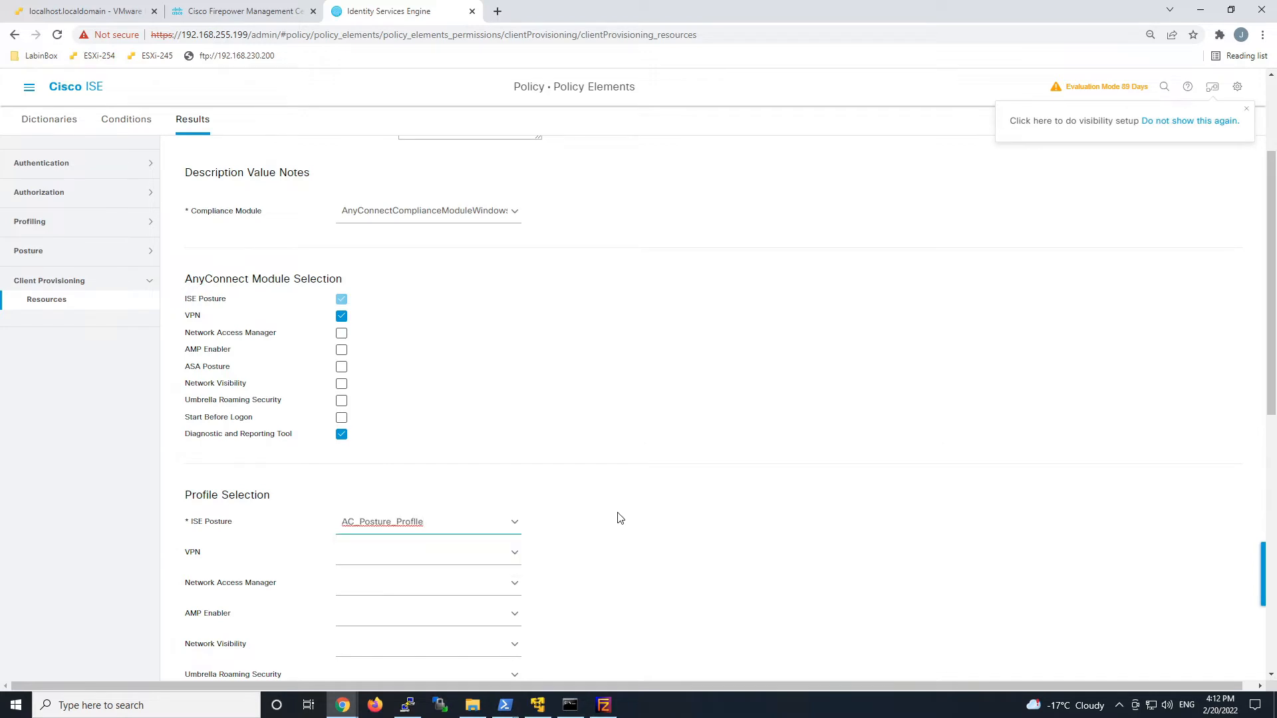
scroll(620, 518, "down", 5)
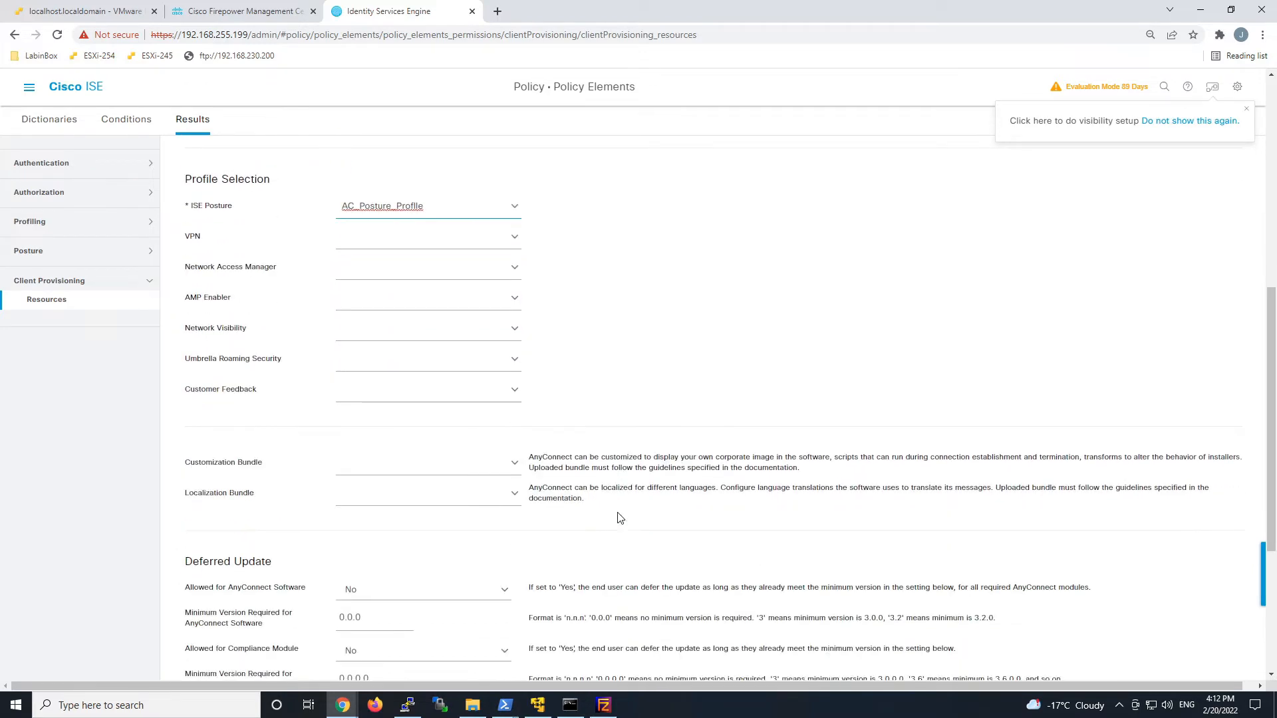
scroll(620, 518, "down", 4)
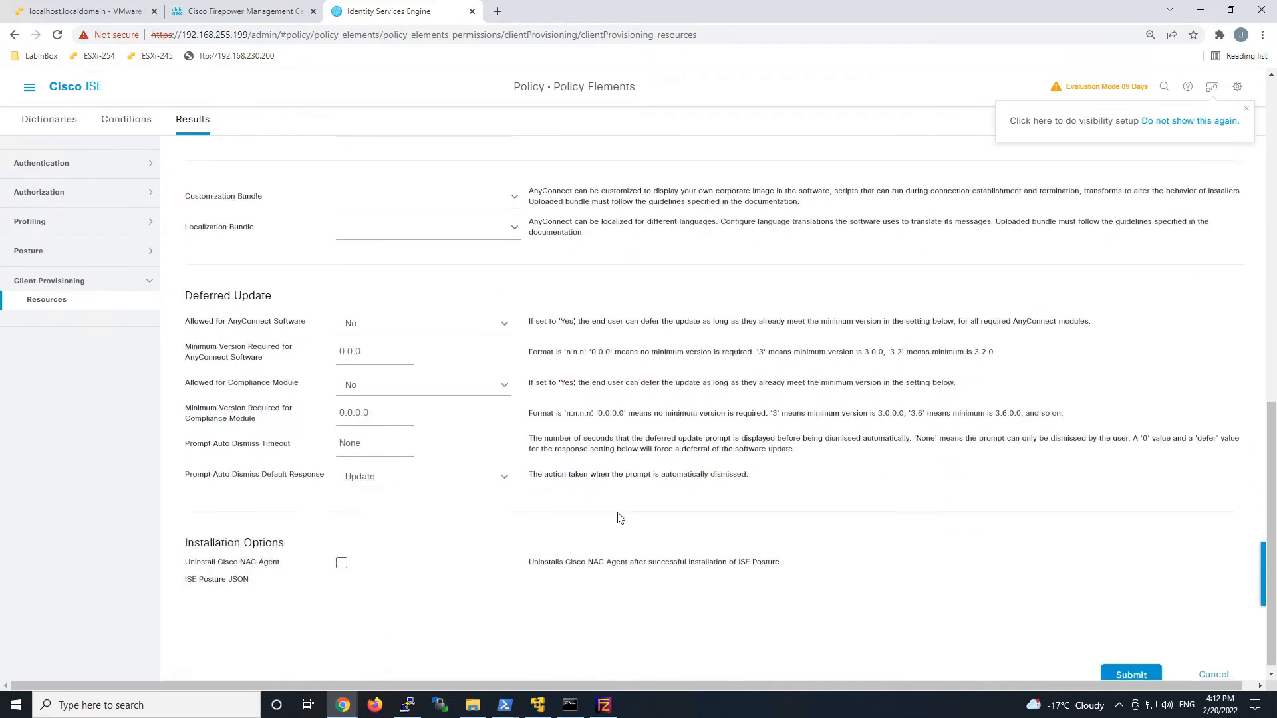
left_click(1121, 673)
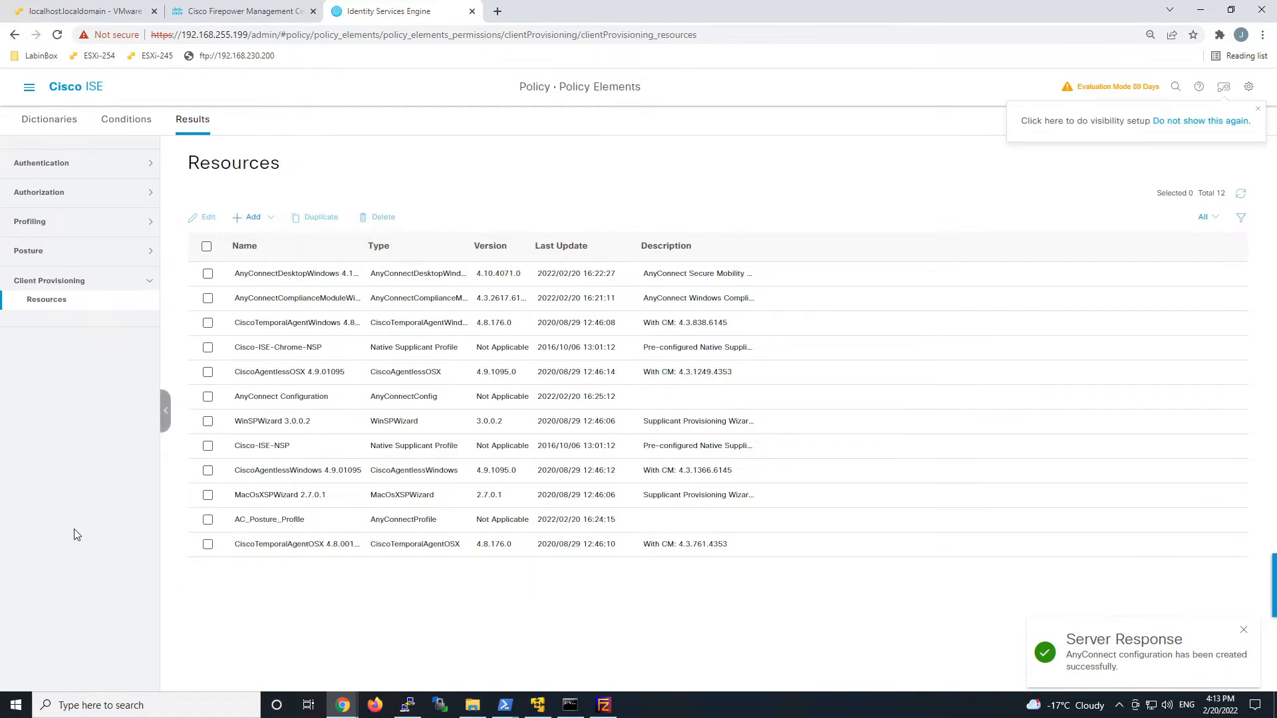
Insert a new client provisioning rule named AC_Windows above the IOS rule.
left_click(30, 93)
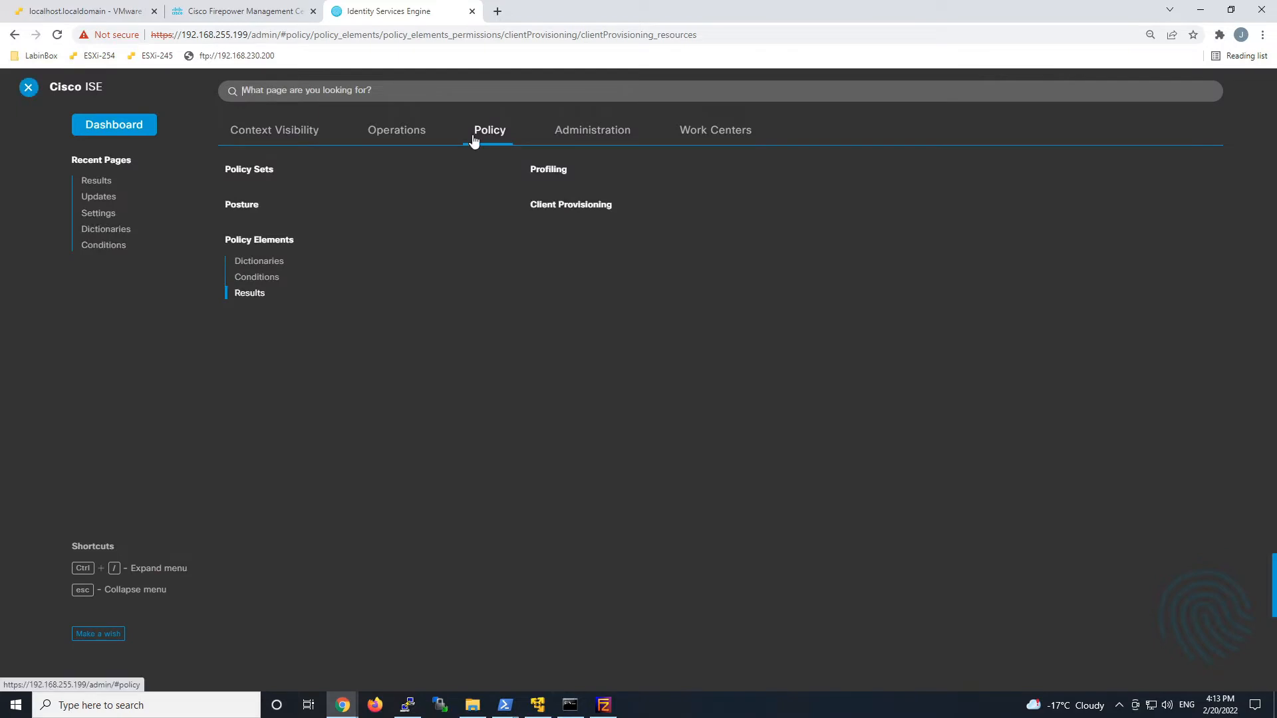
left_click(540, 206)
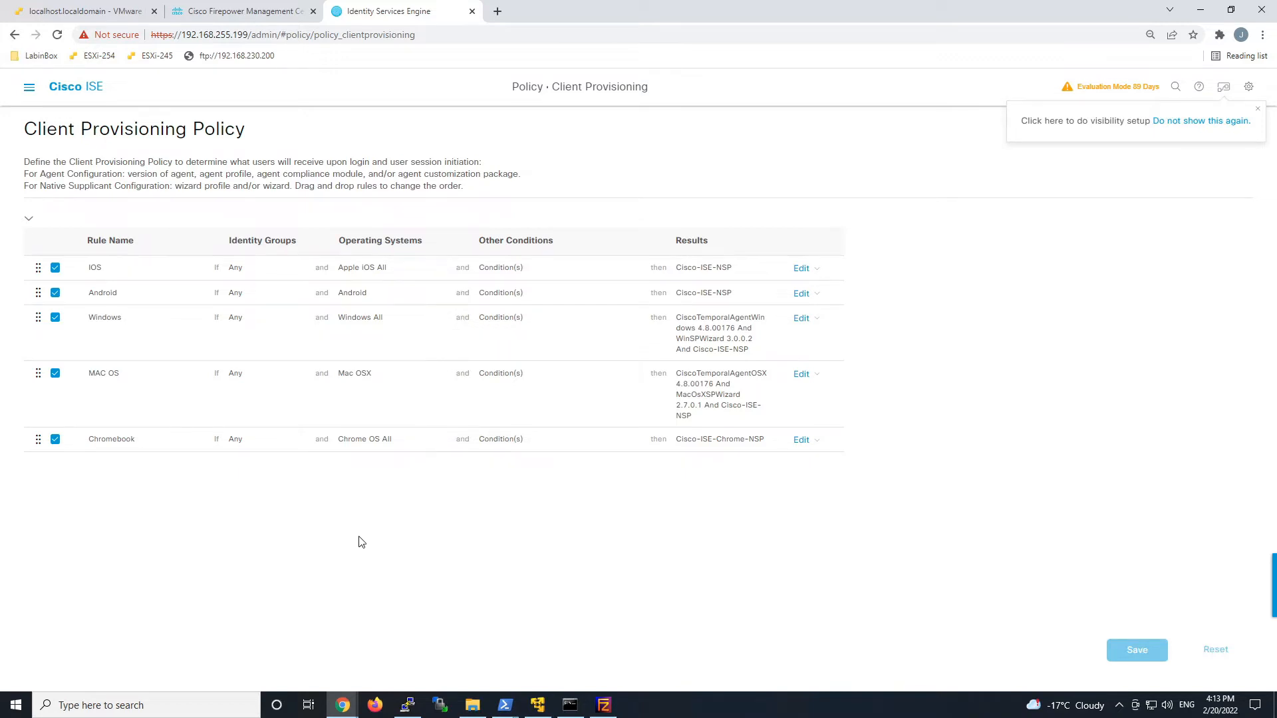
left_click(817, 270)
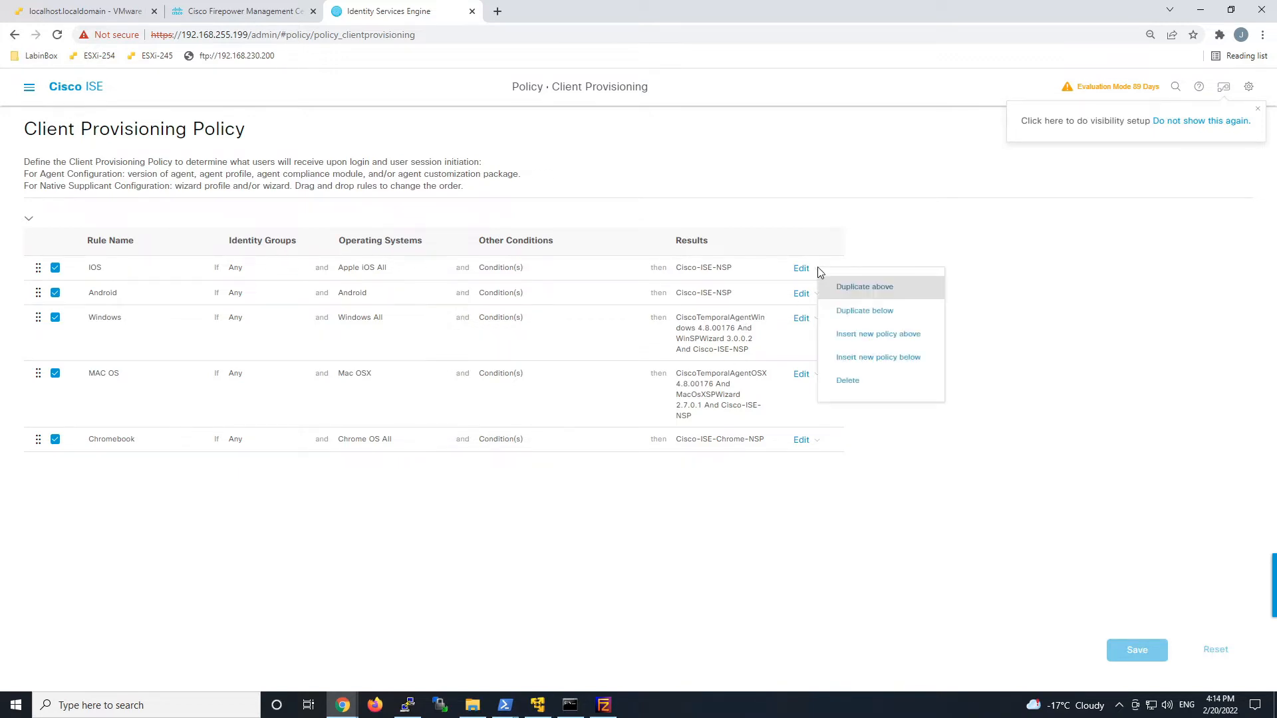
left_click(869, 335)
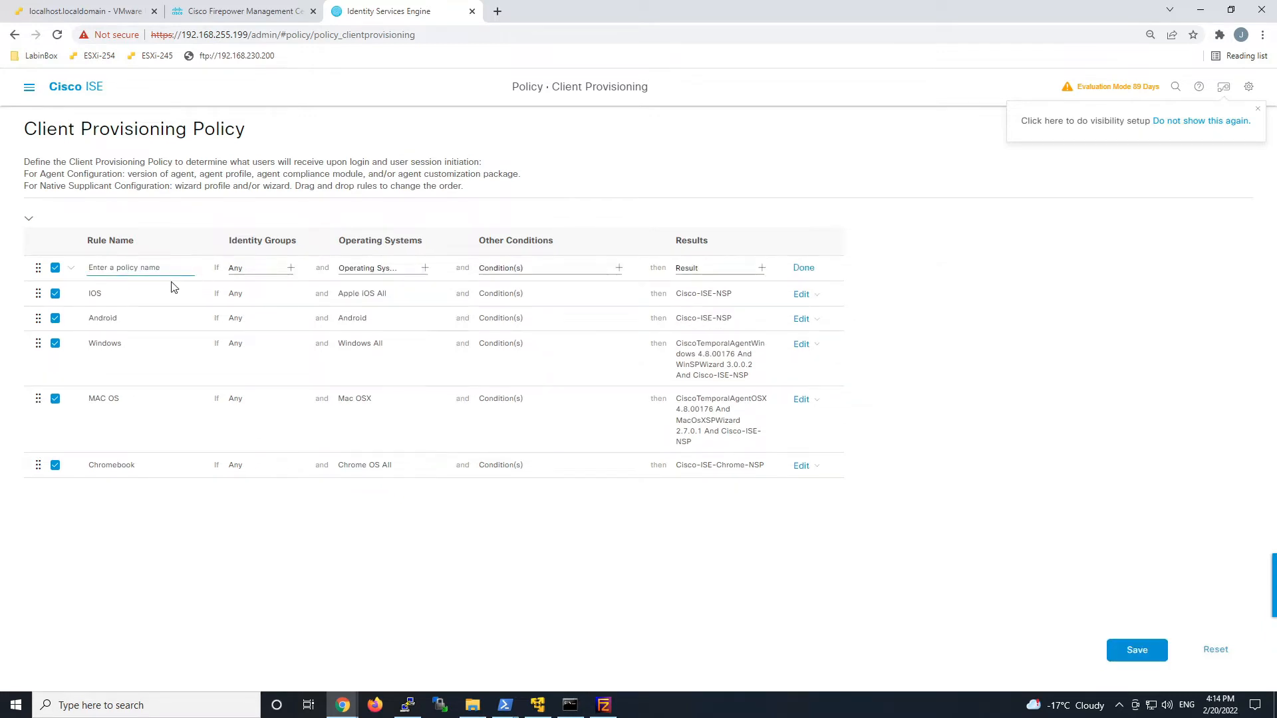
left_click_drag(191, 268, 88, 268)
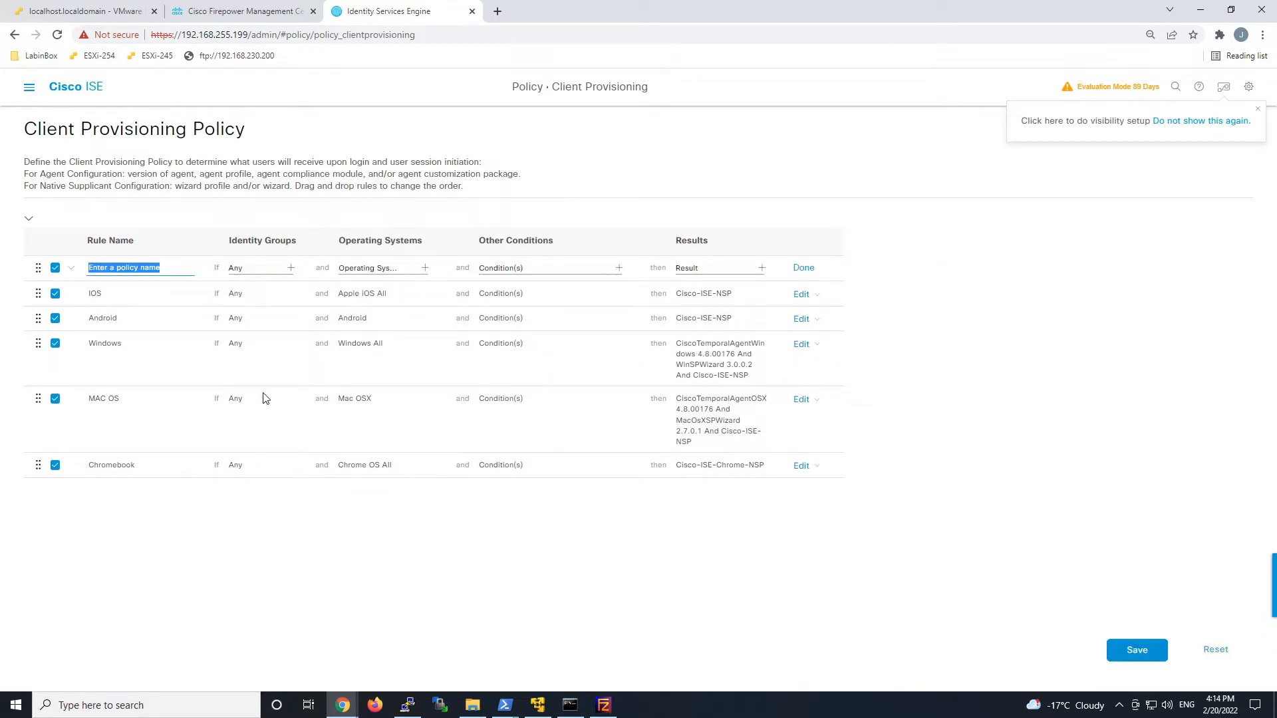
type("AC_Windows")
Set the rule's OS to Windows All and its agent to AnyConnect Configuration, then save the policy.
left_click(424, 269)
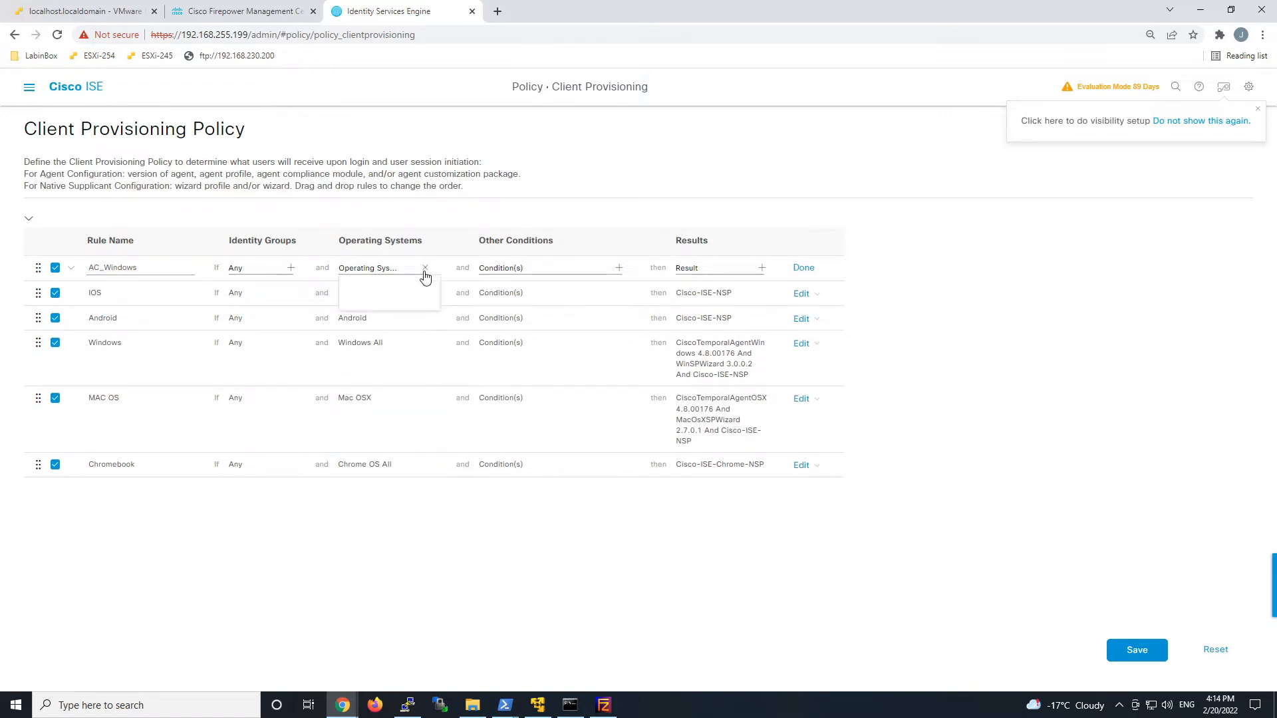
left_click(493, 303)
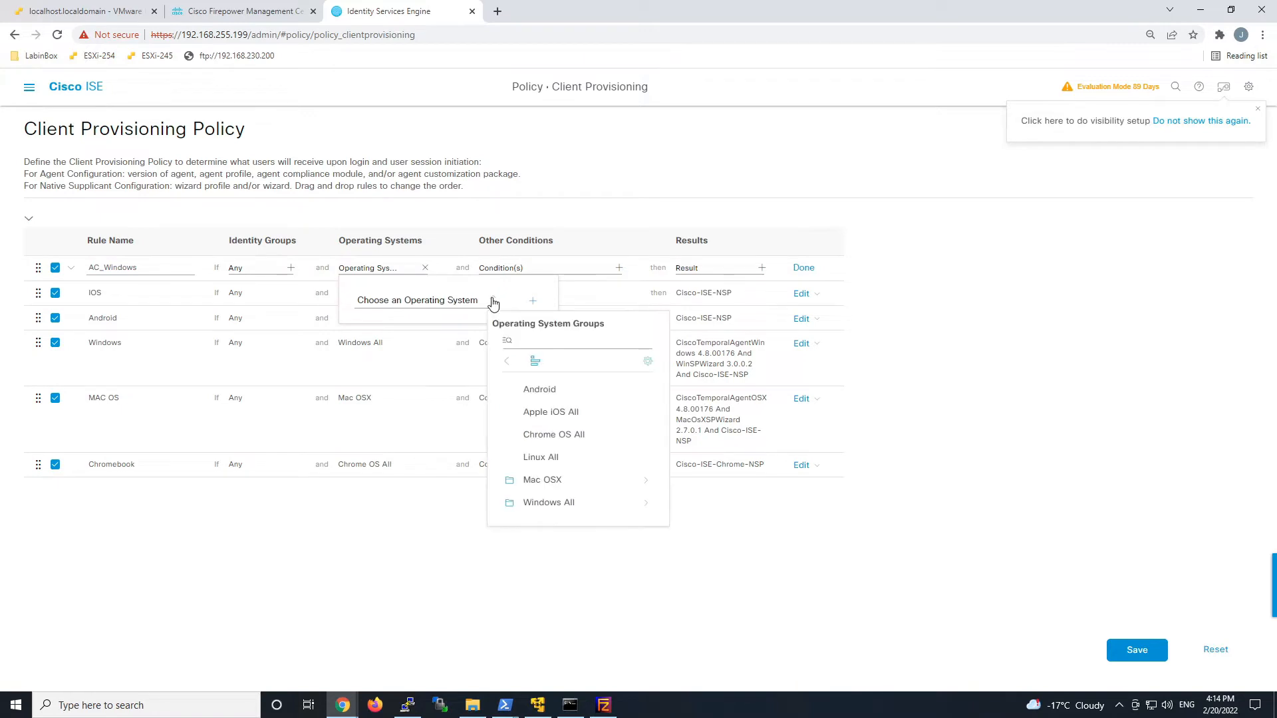
left_click(540, 503)
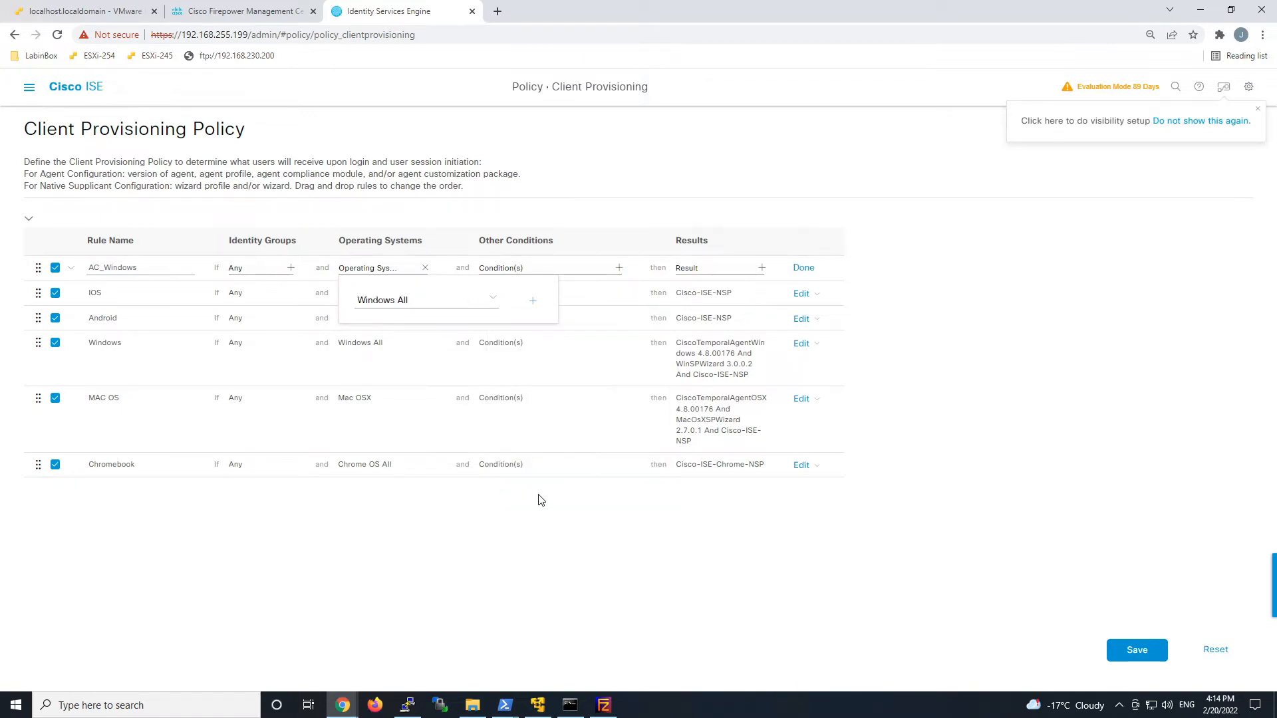
left_click(511, 544)
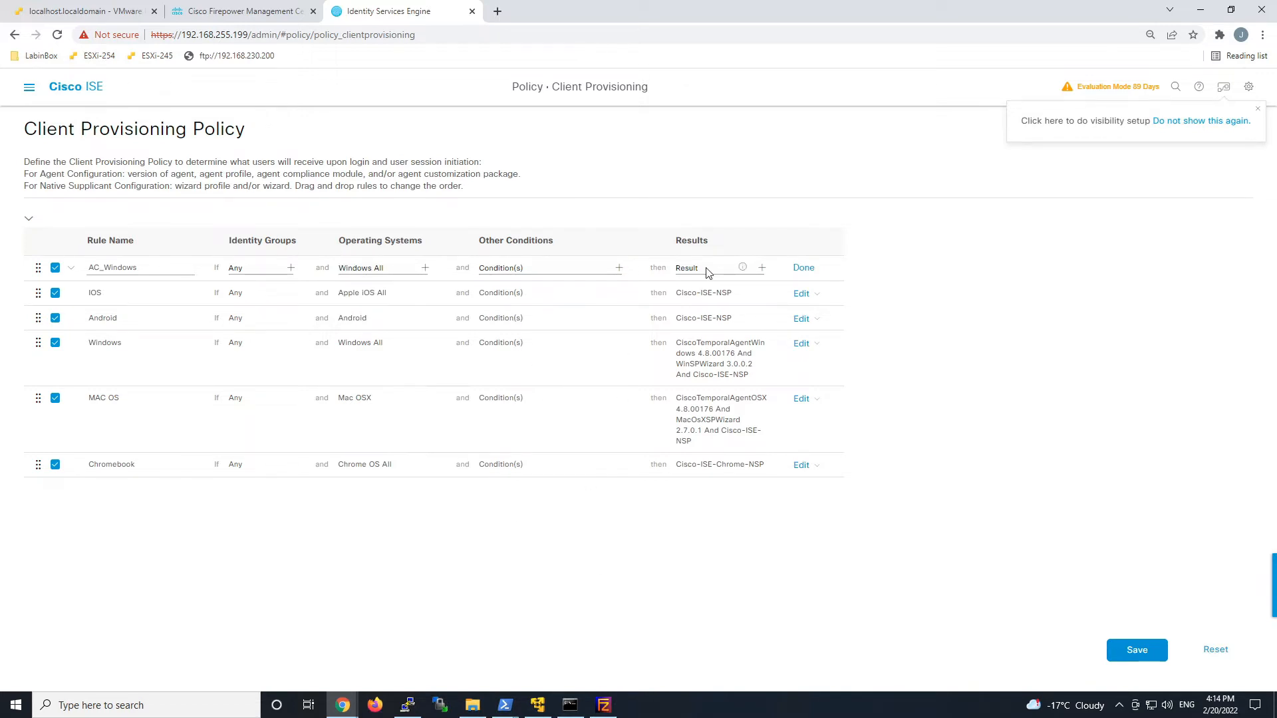
left_click(762, 268)
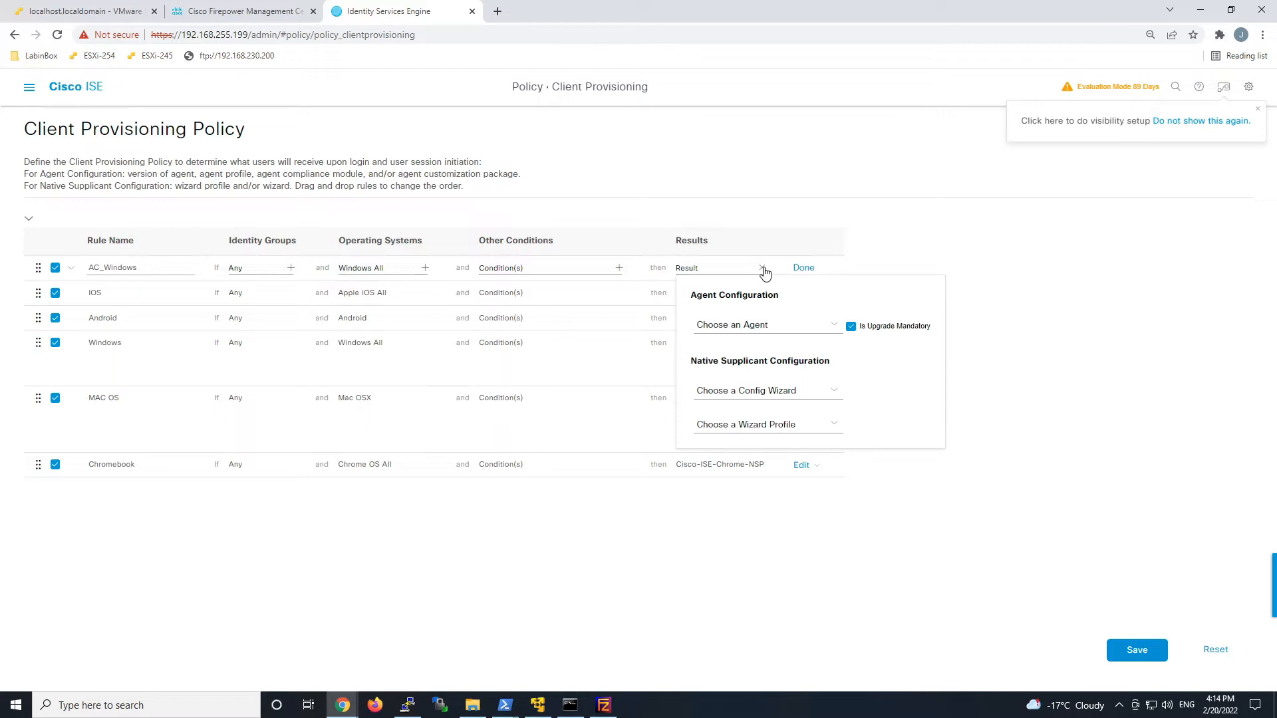
left_click(834, 327)
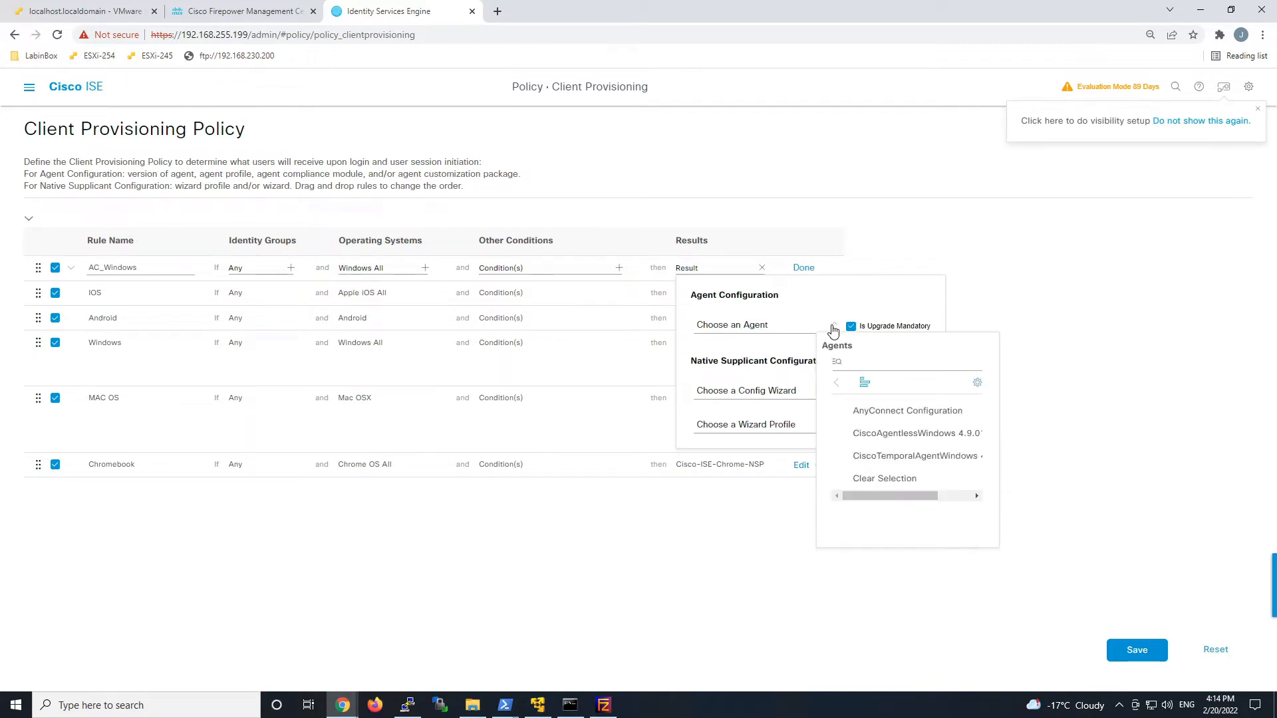
left_click(918, 418)
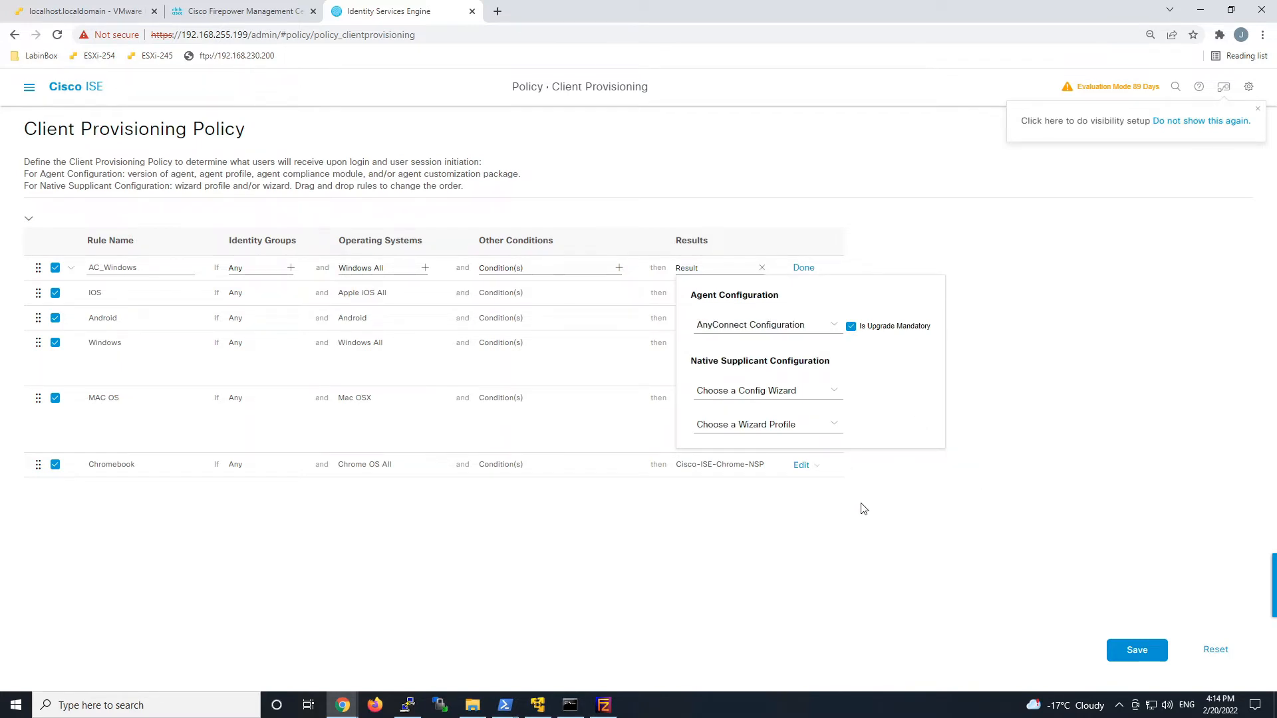
left_click(895, 509)
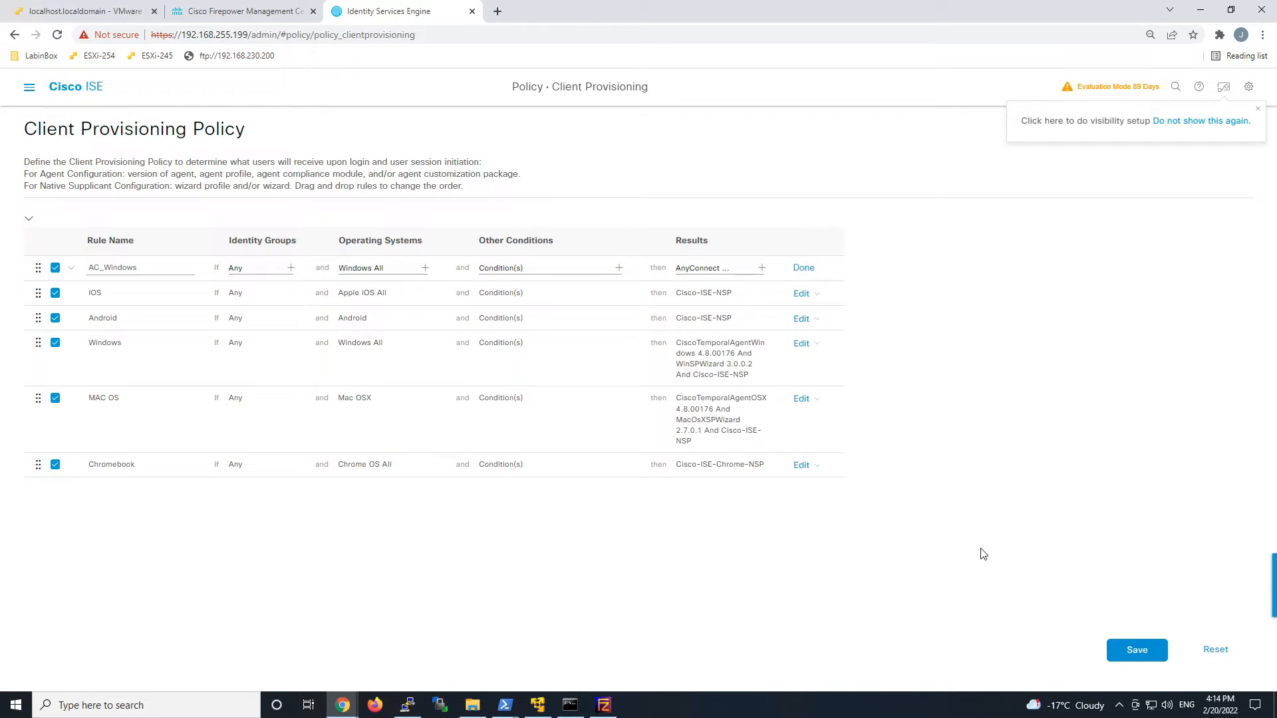
left_click(1129, 655)
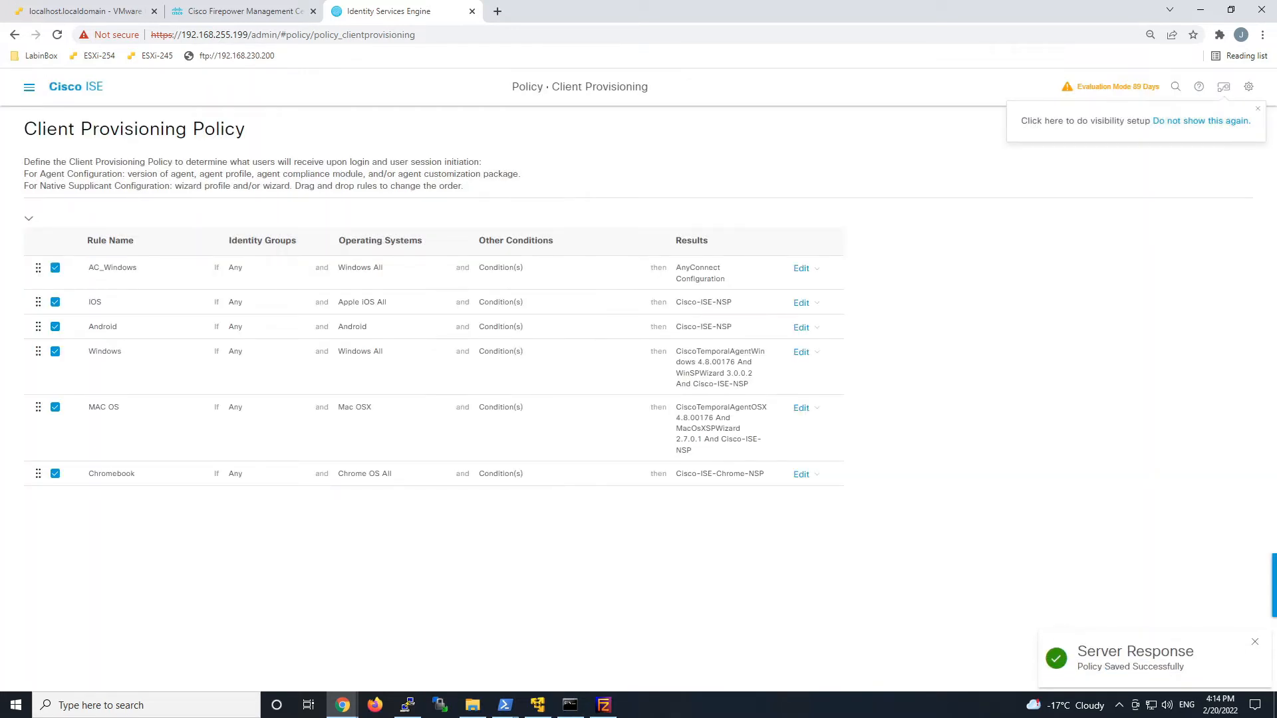
left_click(28, 89)
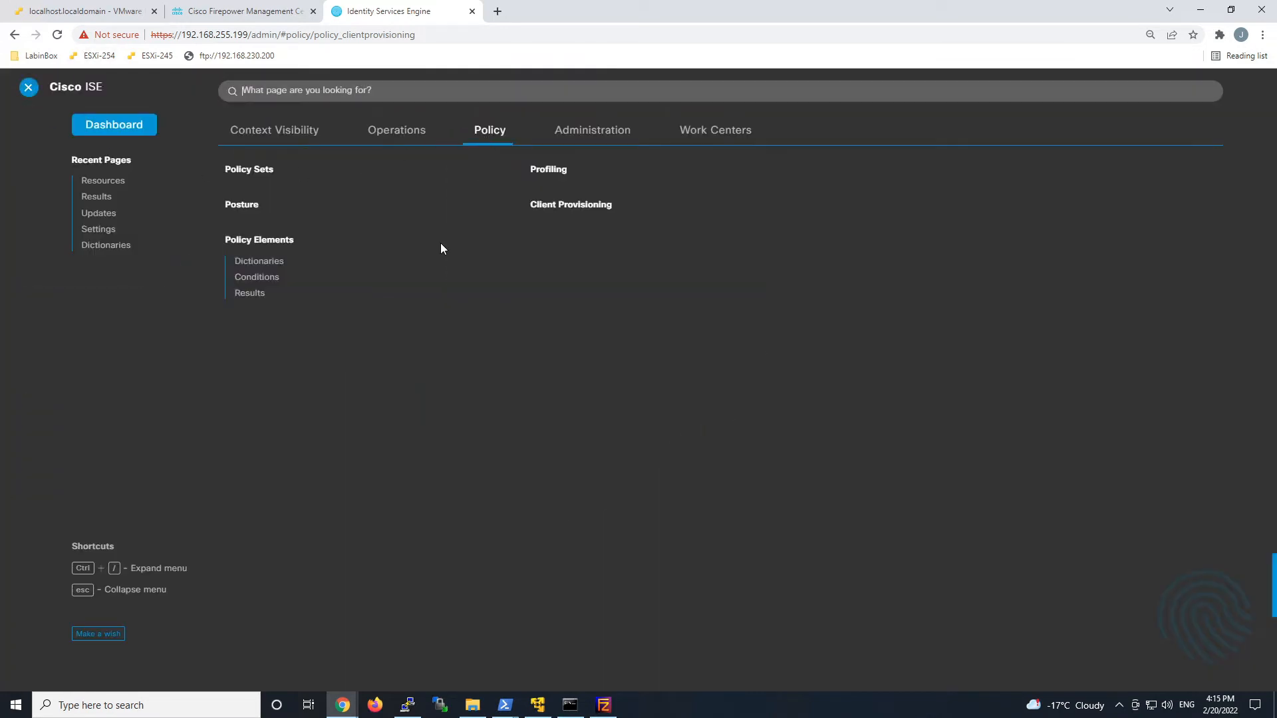
Set the Default_AntiMalware_Policy_Win posture rule to Enabled and save the posture policy.
left_click(250, 205)
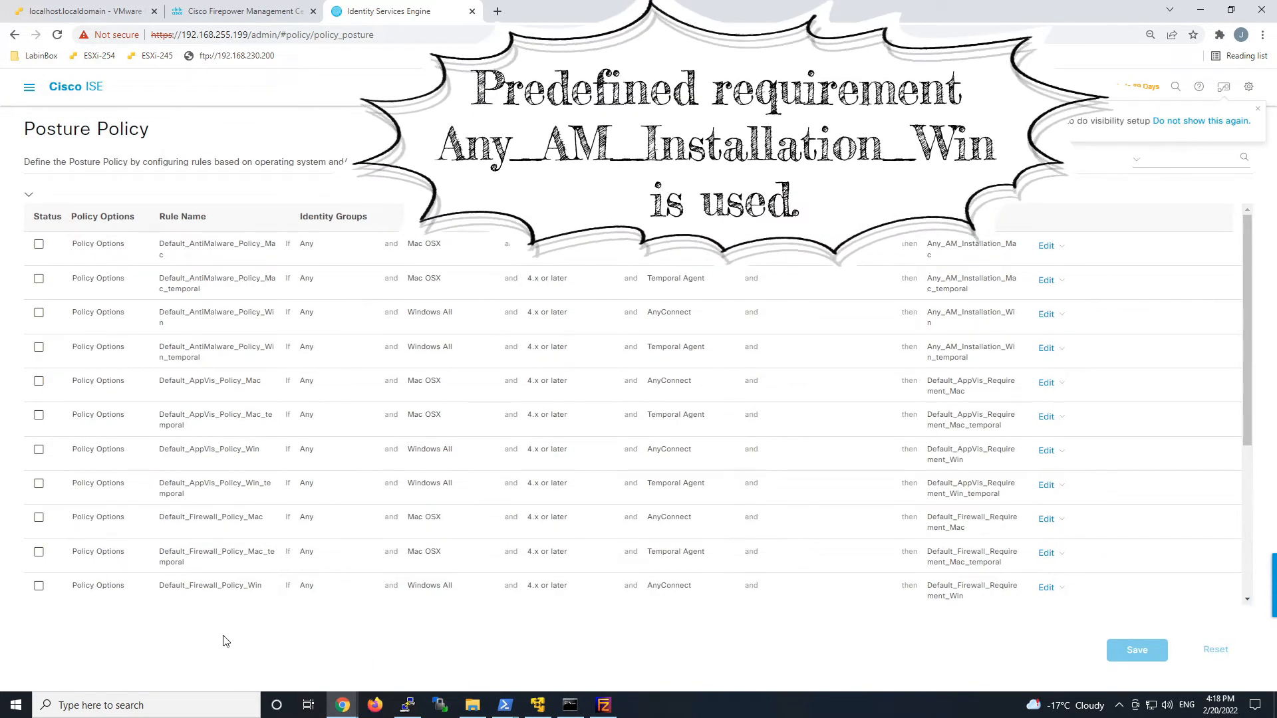
left_click(1046, 314)
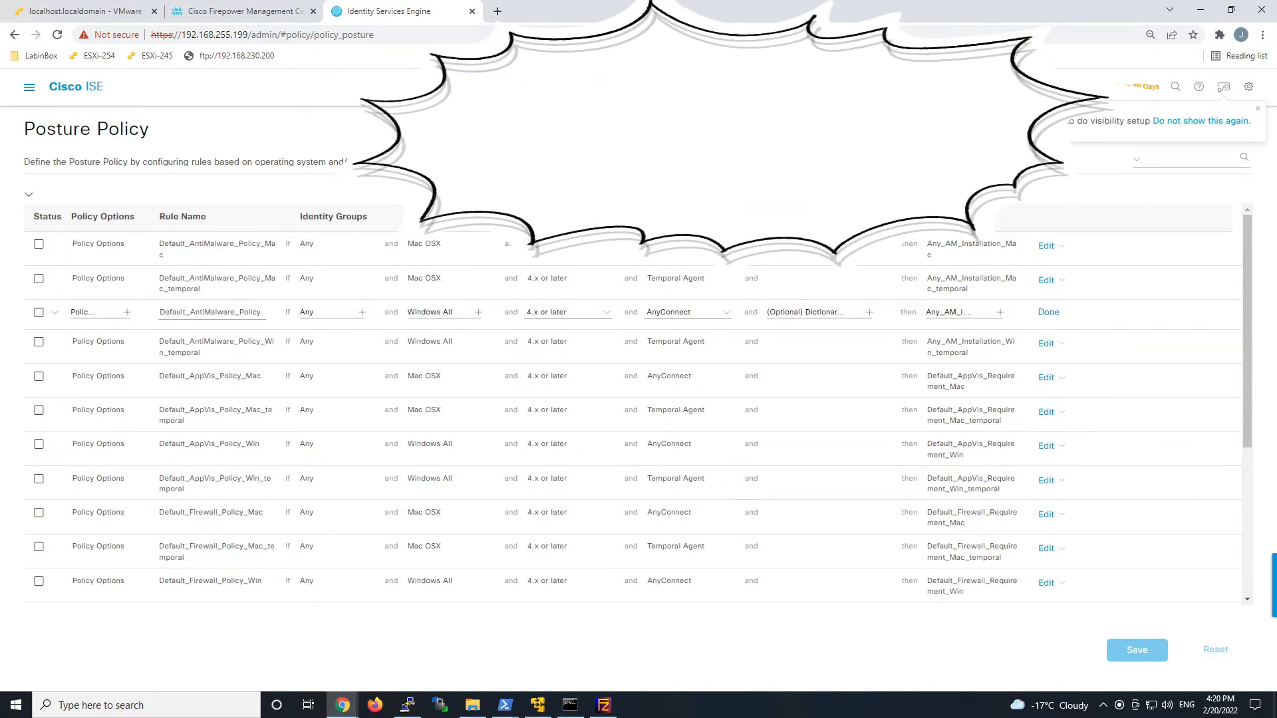
left_click(54, 313)
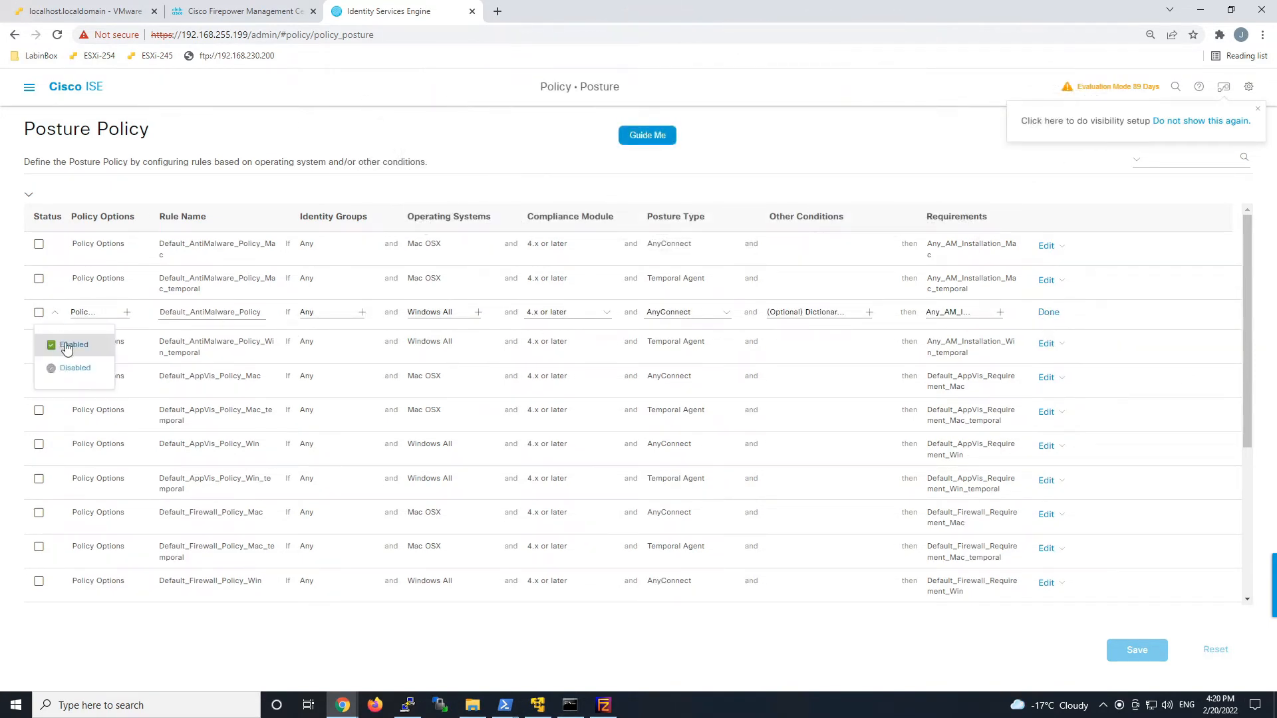
left_click(65, 345)
left_click(1137, 650)
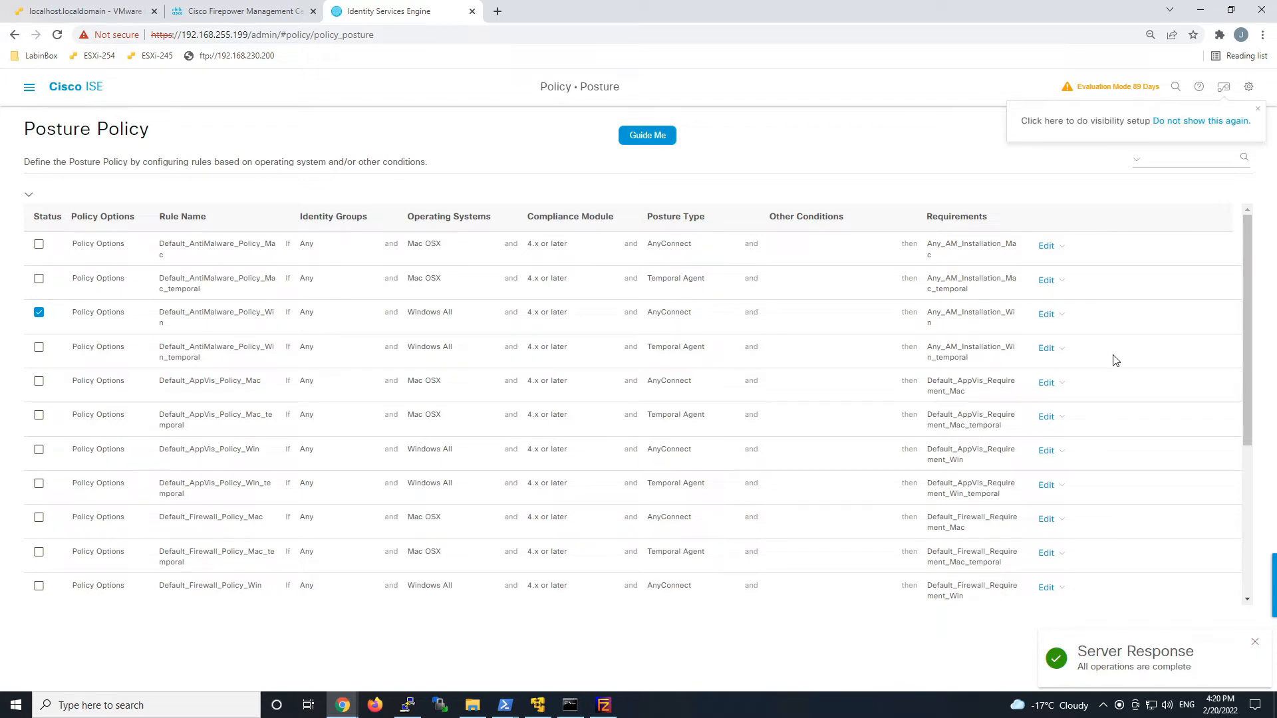
left_click(30, 89)
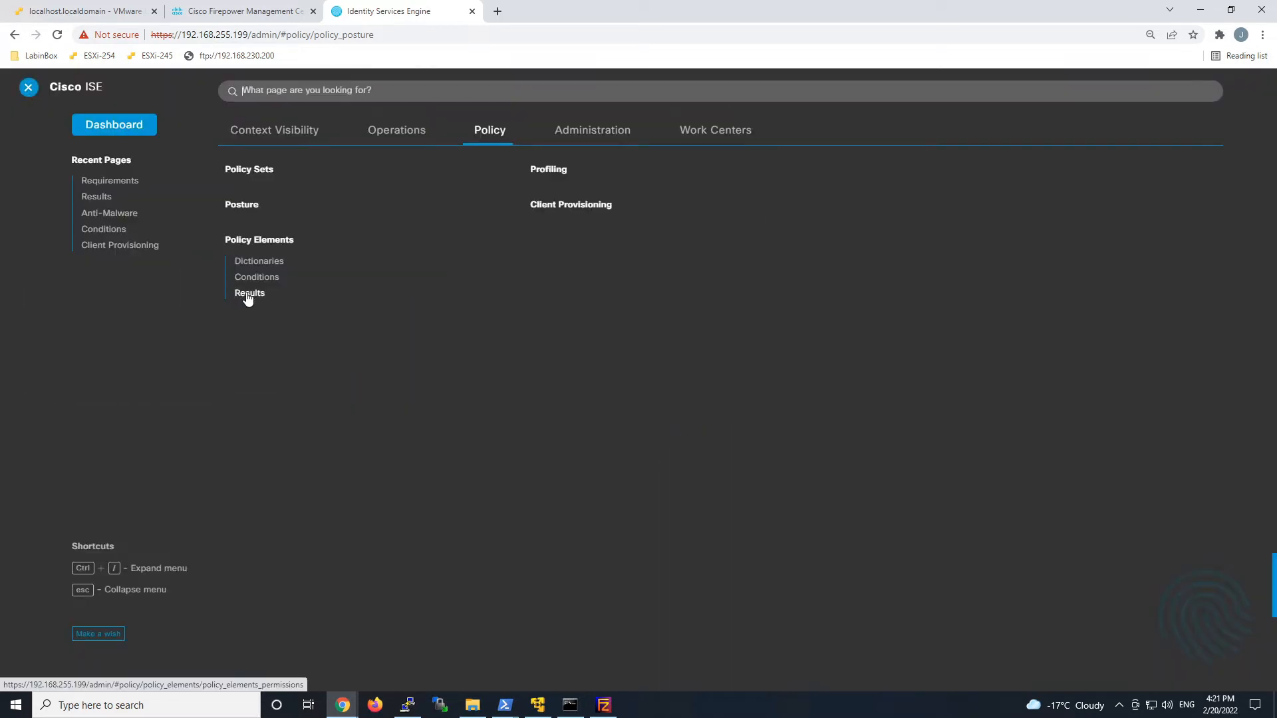
Add a downloadable ACL named PostureUnknown permitting DNS, 192.168.255.199, and TCP 80/443.
left_click(247, 296)
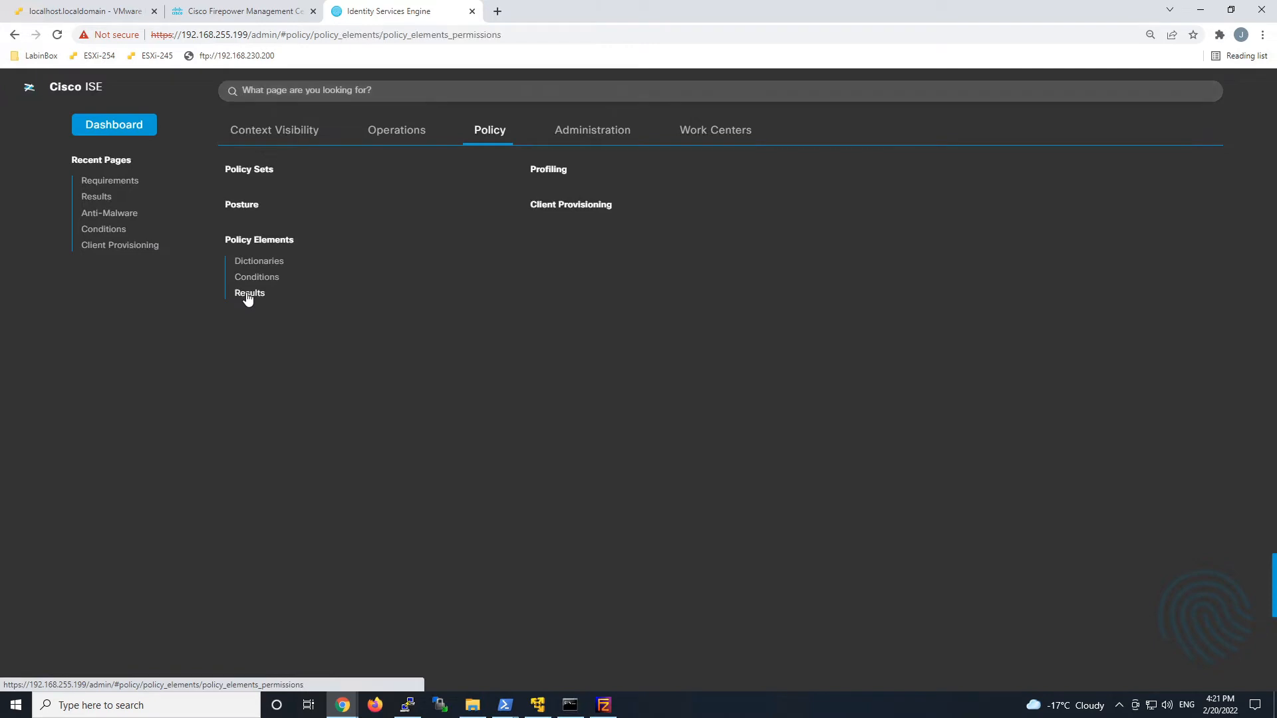
left_click(51, 224)
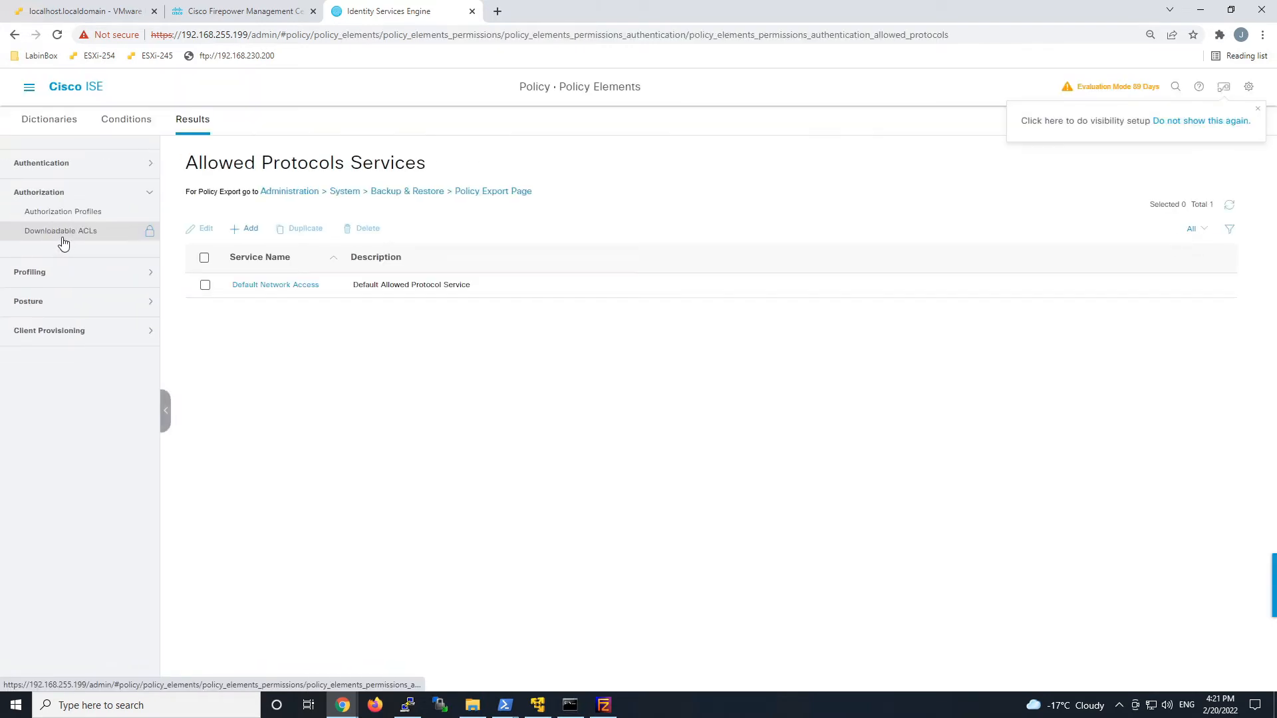
left_click(62, 234)
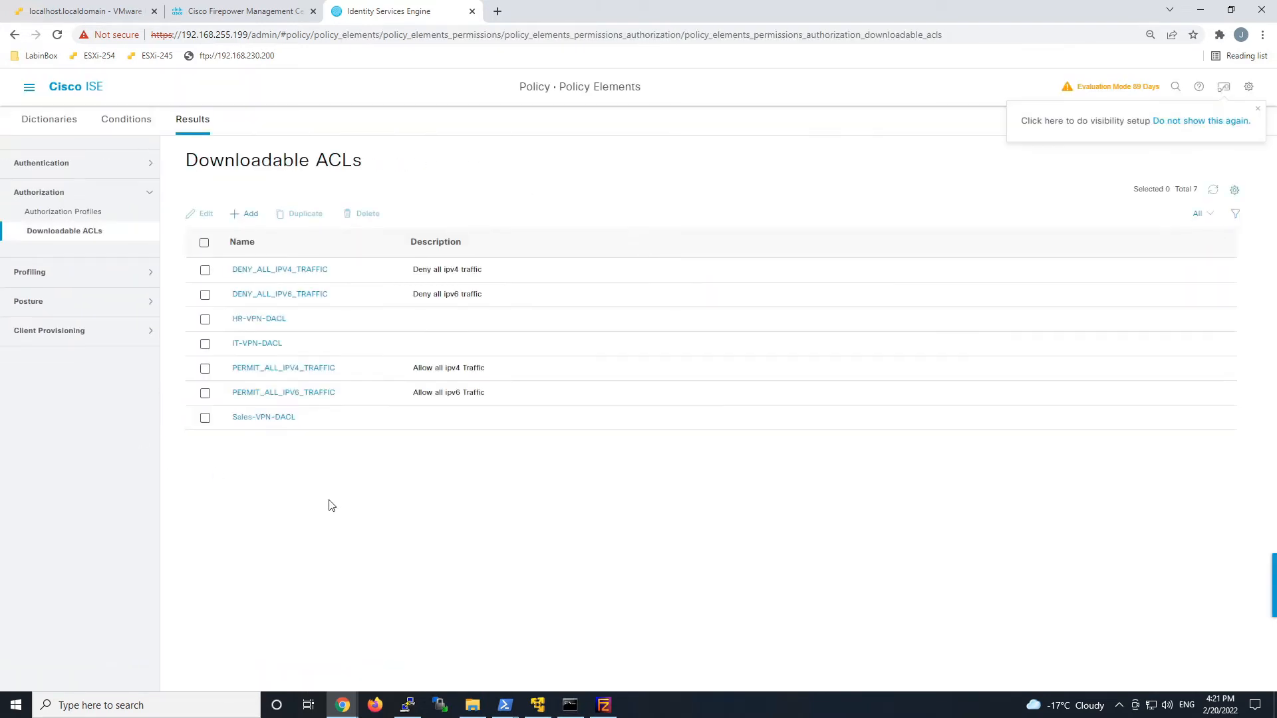
left_click(249, 214)
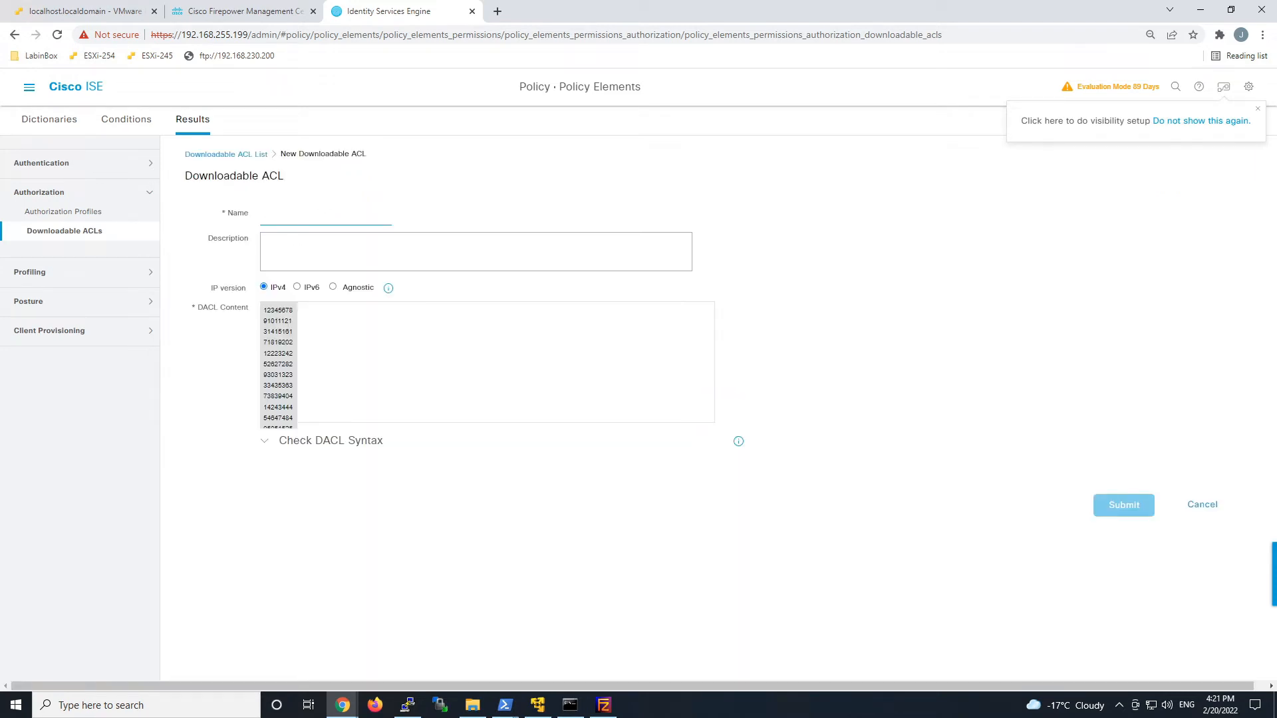
type("Posture")
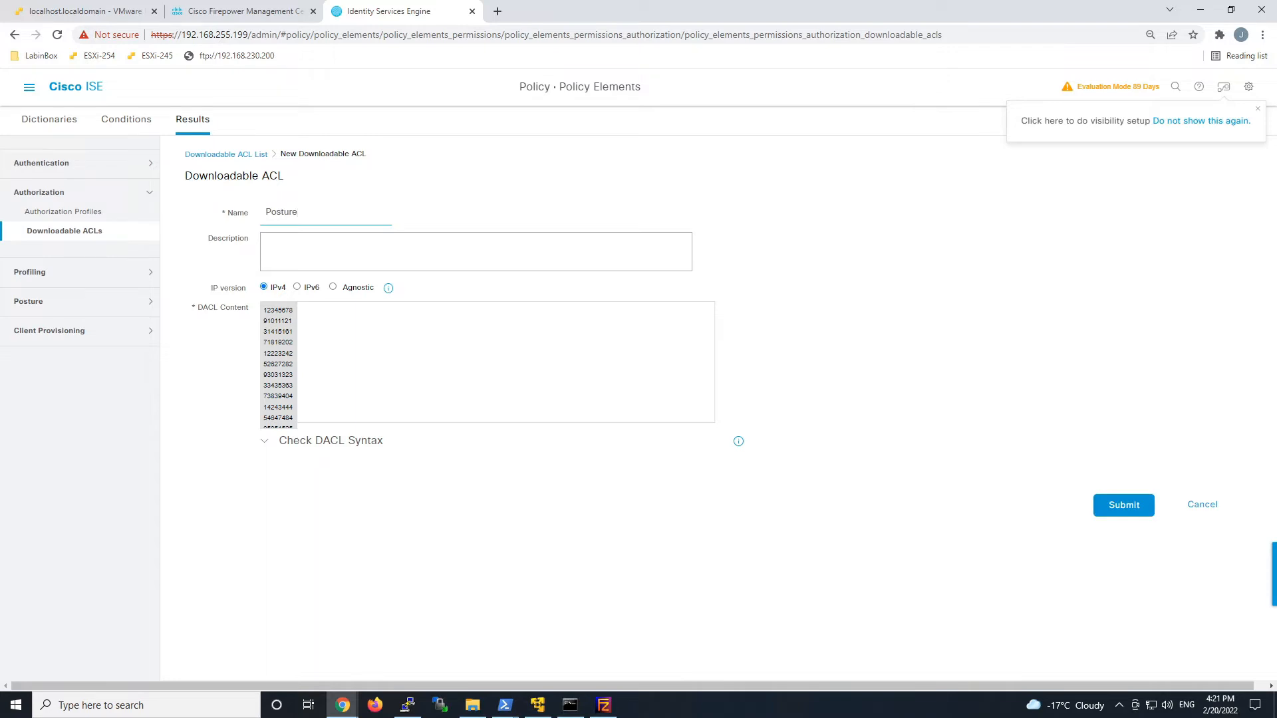
type("Unknown")
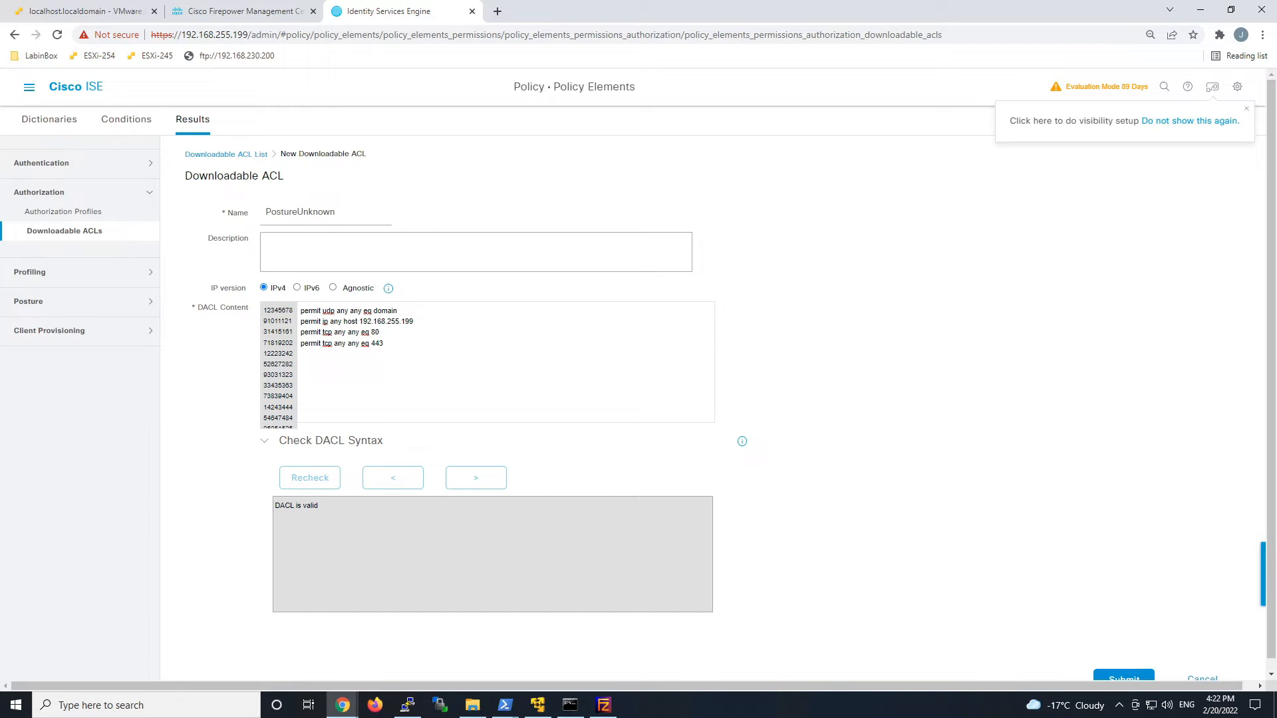
left_click(1129, 677)
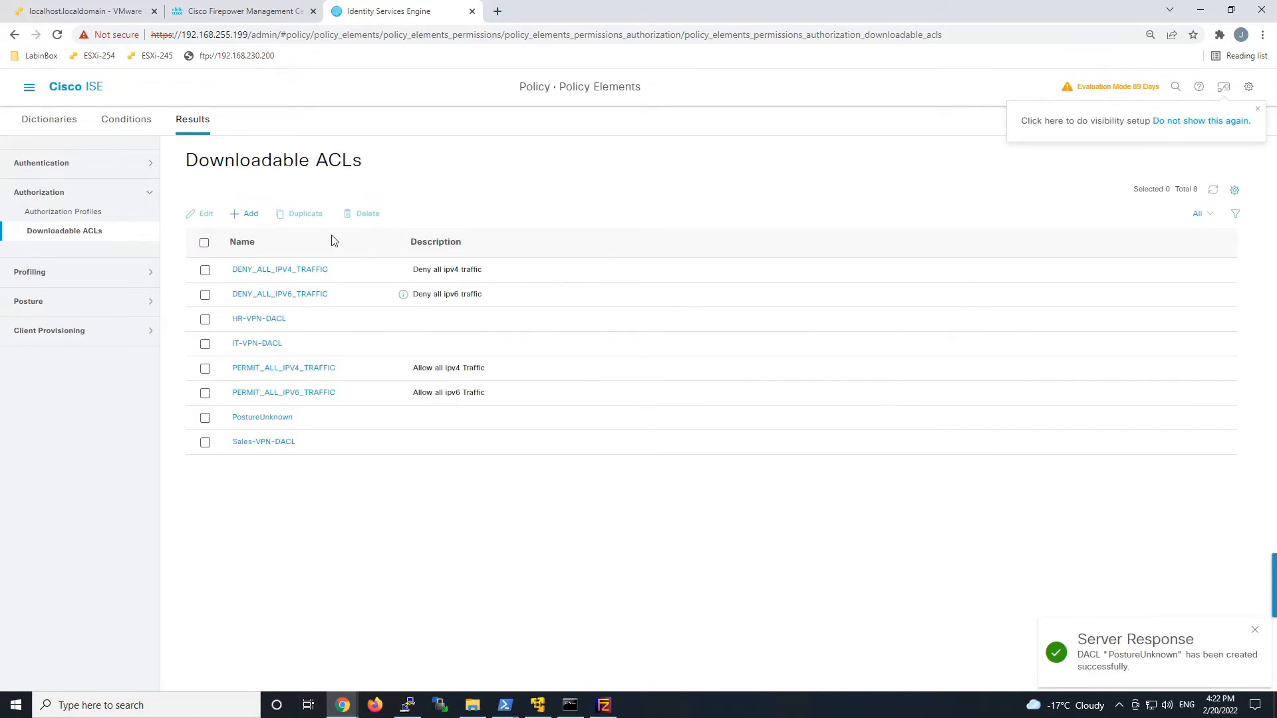
left_click(253, 216)
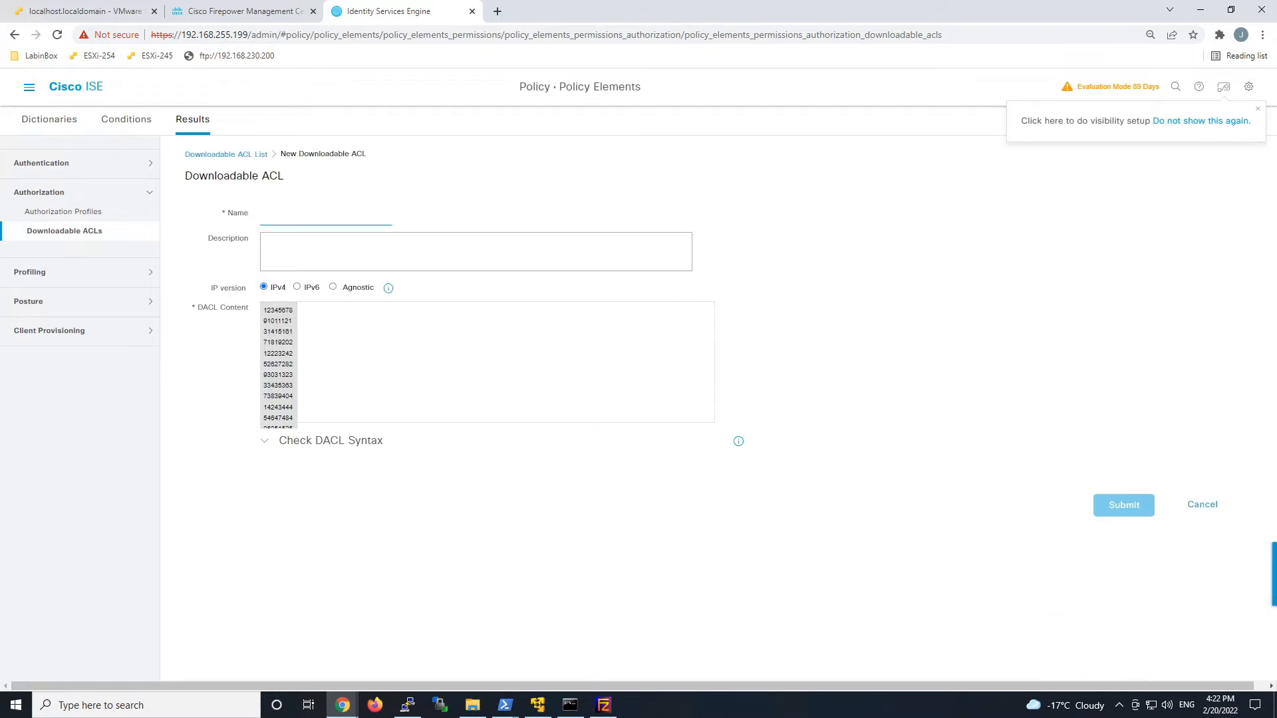
Create the PostureNonCompliant DACL denying 10.0.0.0/8, 172.16.0.0/12, 192.168.0.0/16 and permitting all else, syntax-checked.
type("PostureNon")
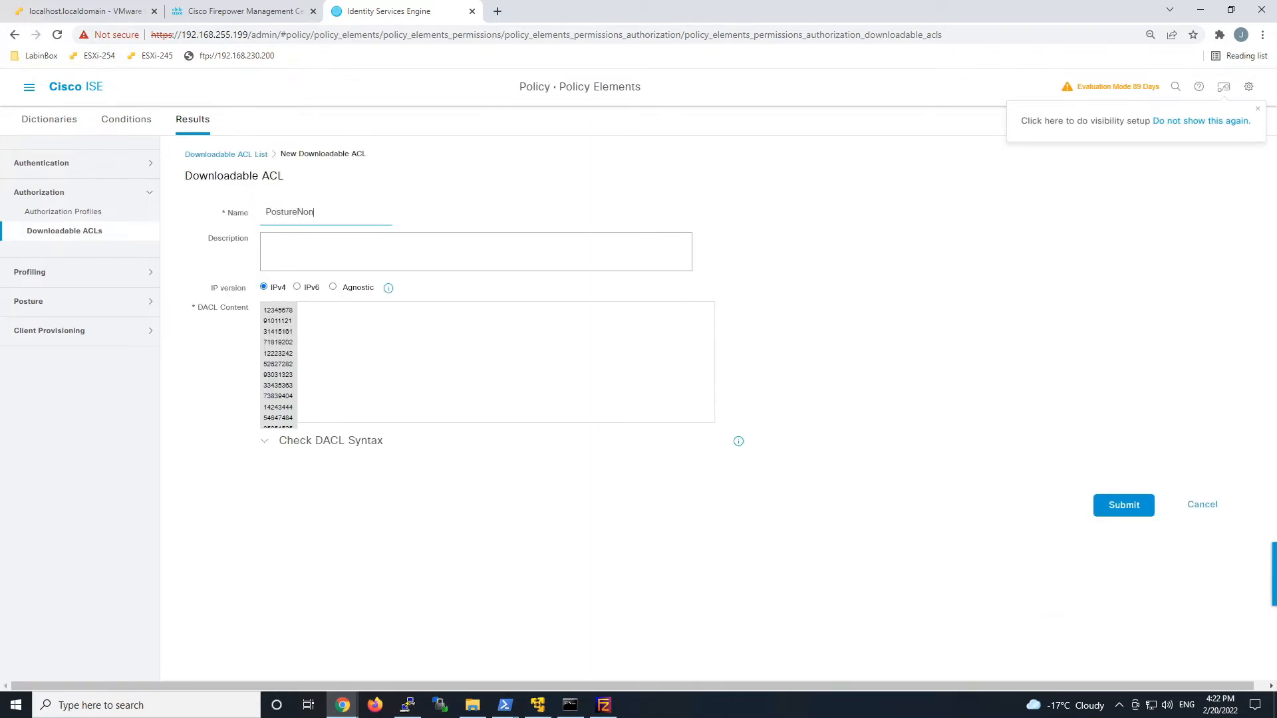
type("Compliant")
left_click(399, 345)
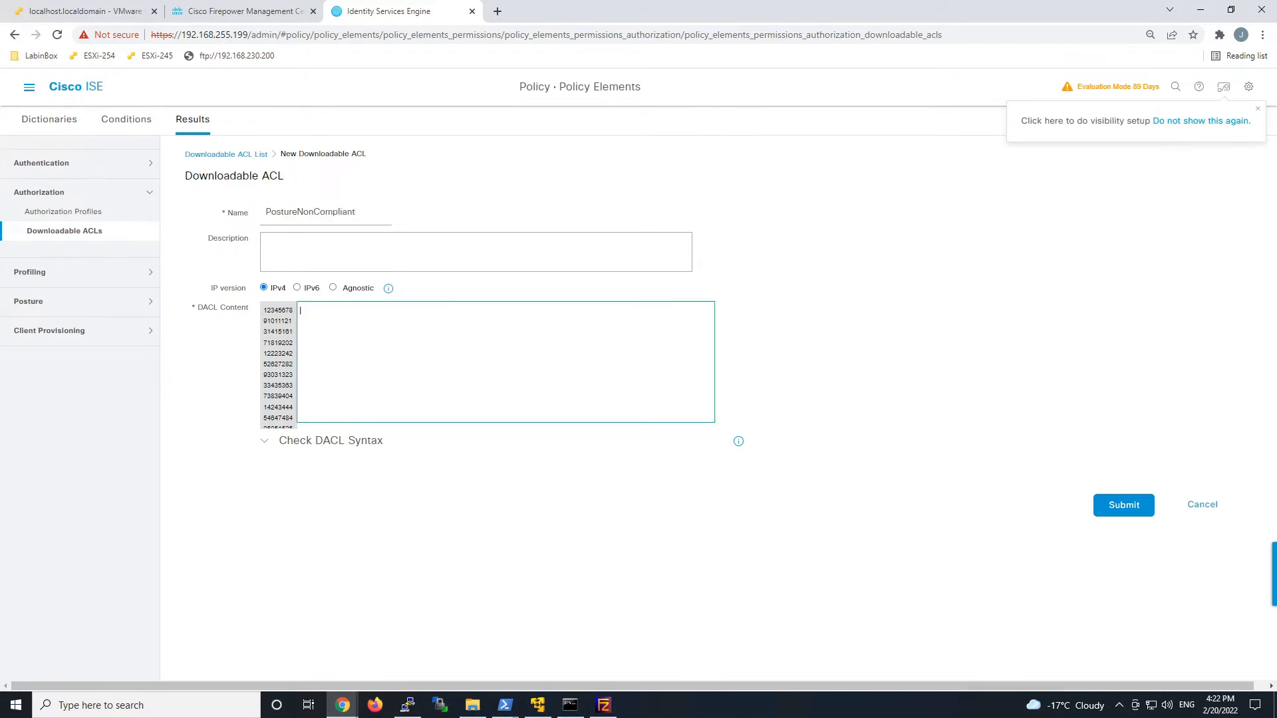
type("deny ip any 10.0.0.0 255.0.0.0 deny ip any 172.16.0.0 255.240.0.0 deny ip any 192.168.0.0 255.255.0.0 permit ip any any")
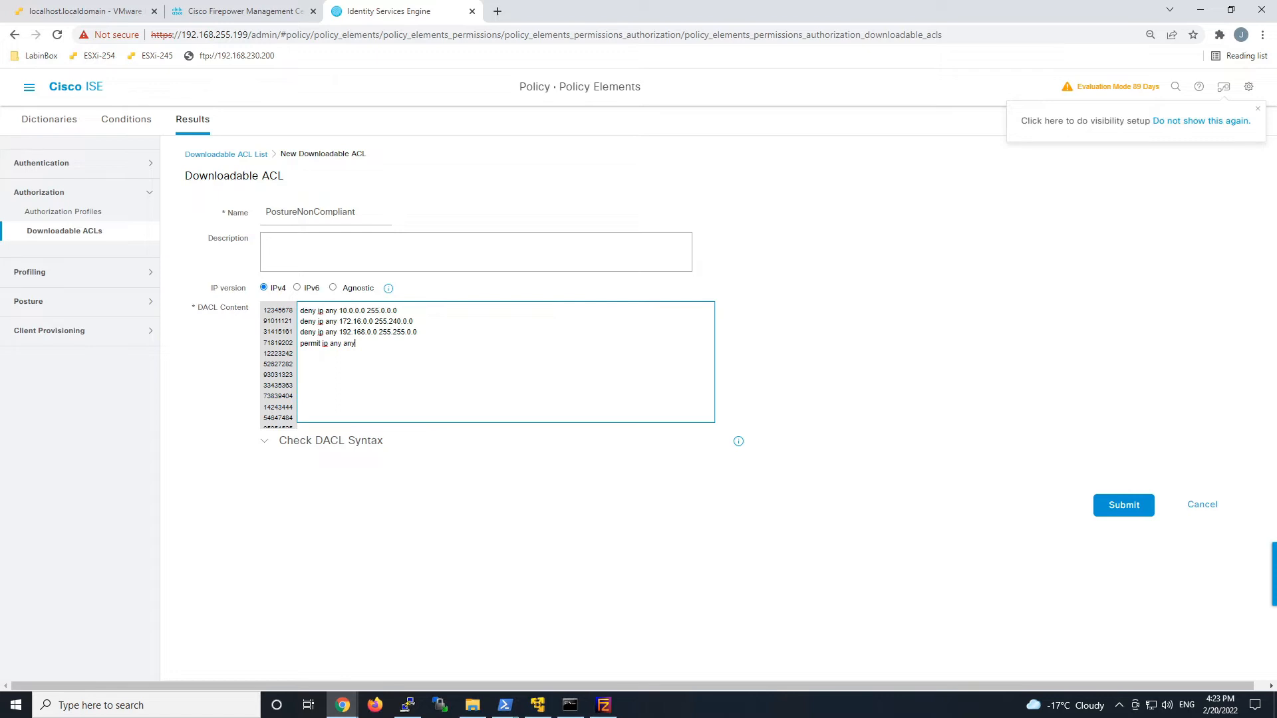
left_click(322, 441)
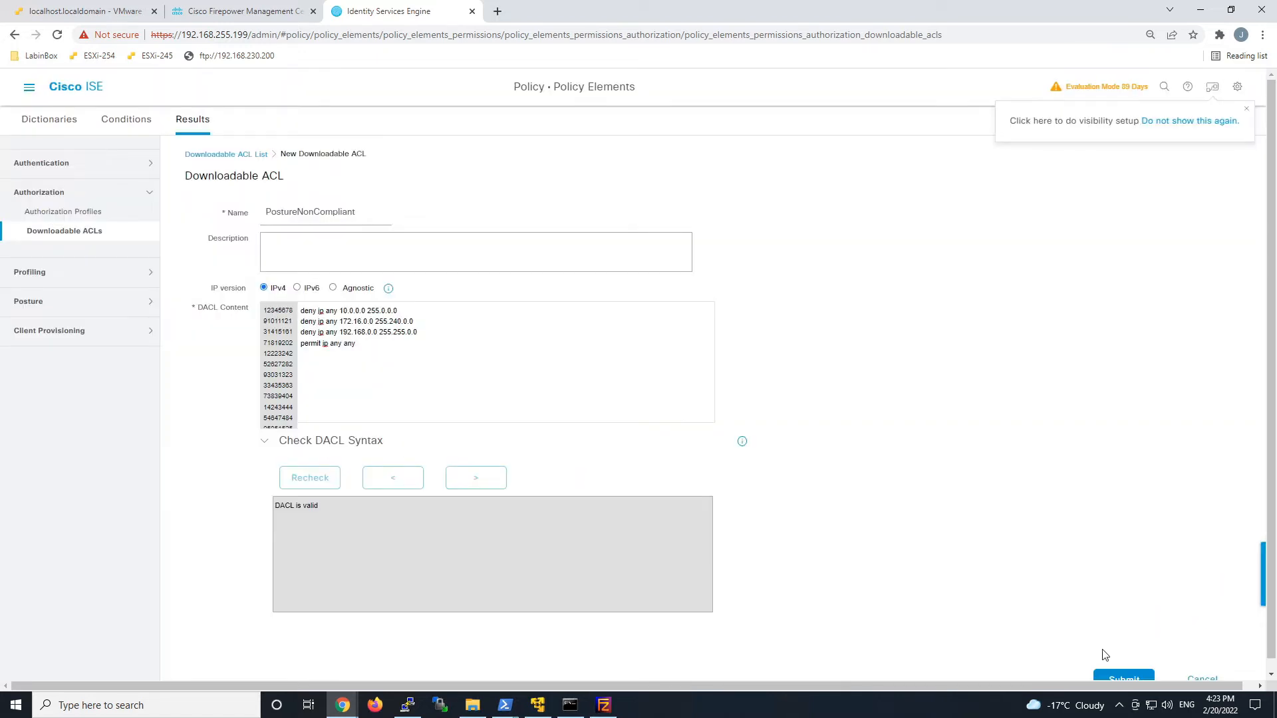
left_click(1119, 678)
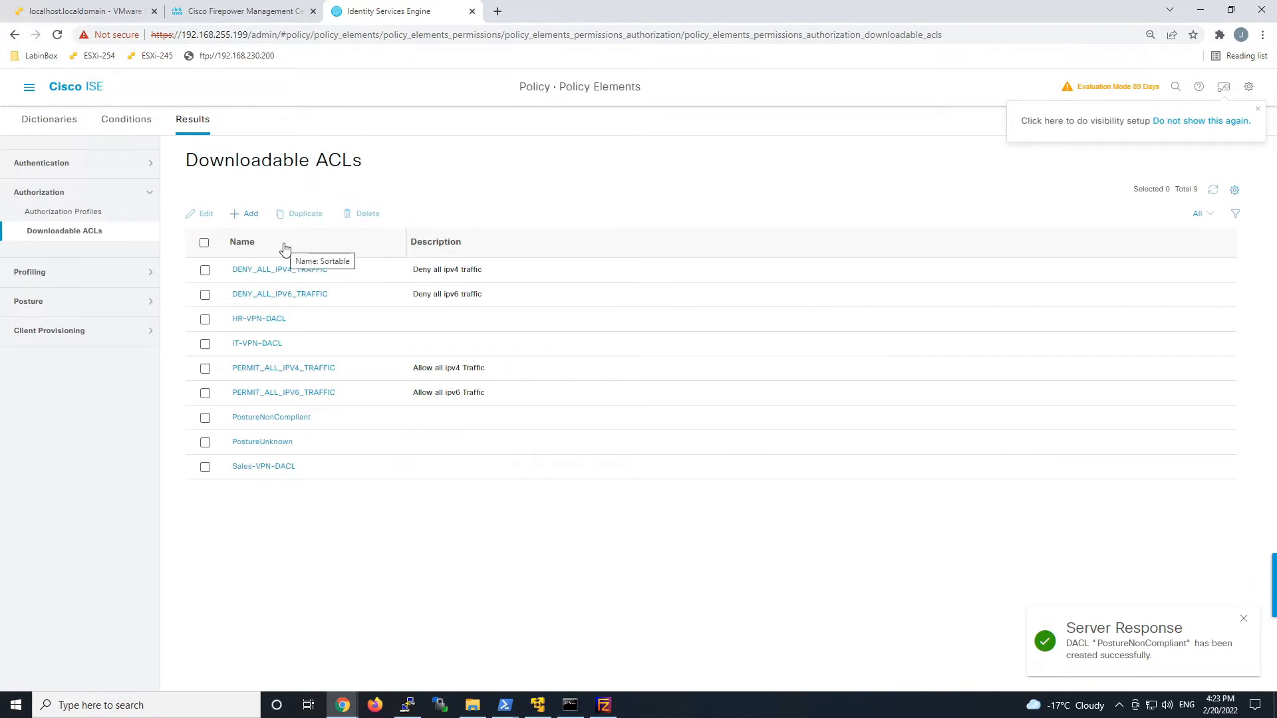
Create the VPNPermitAll DACL containing 'permit ip any any', verify its syntax, and submit it.
left_click(248, 219)
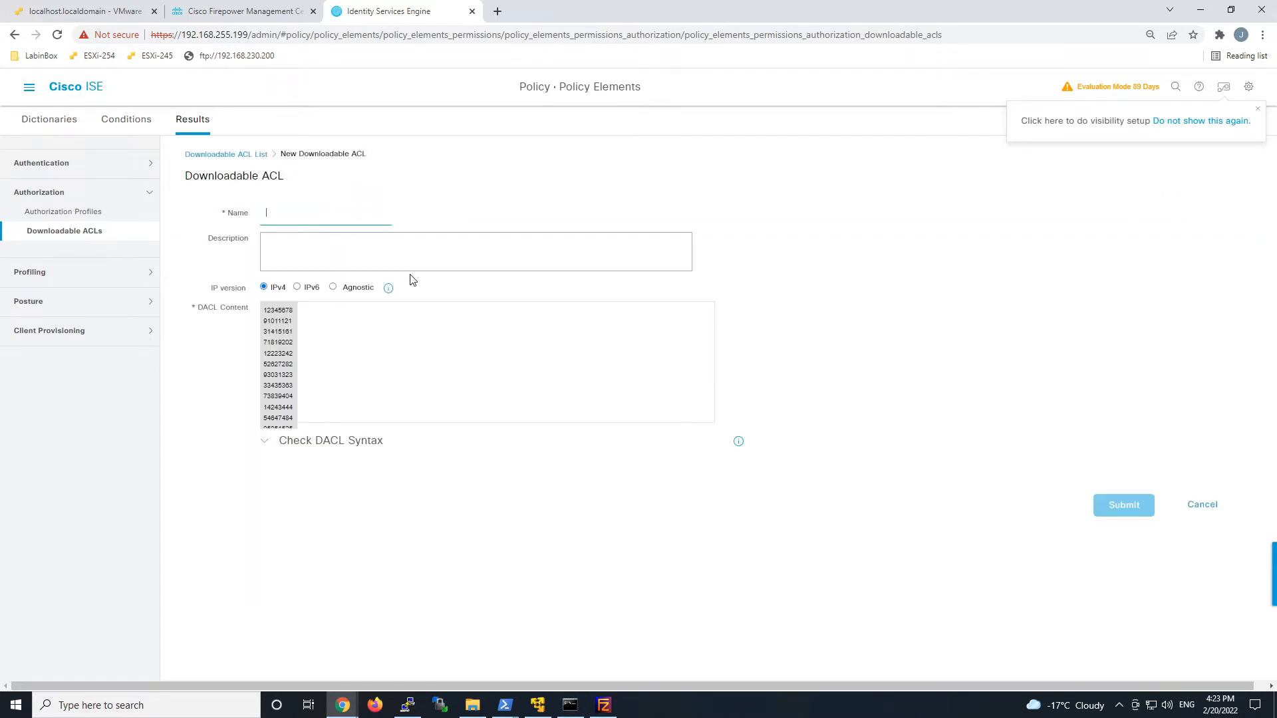
type("VPN")
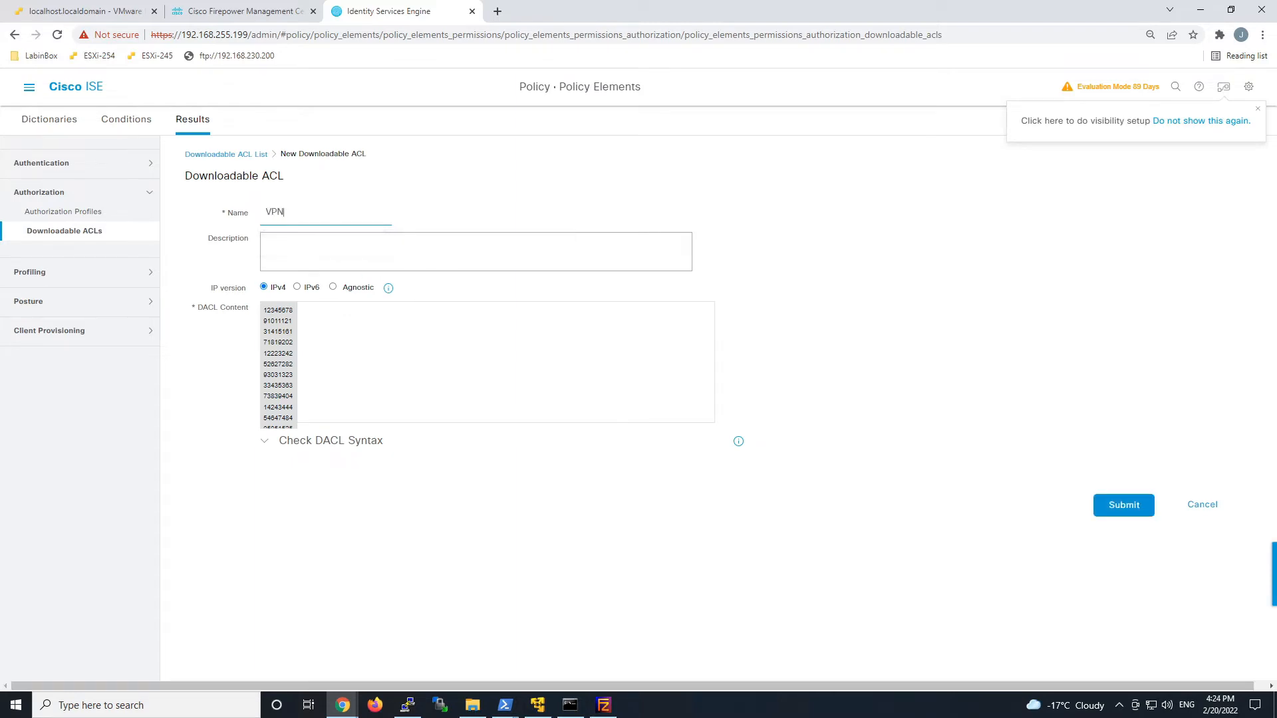
type("PermitAll")
left_click(306, 311)
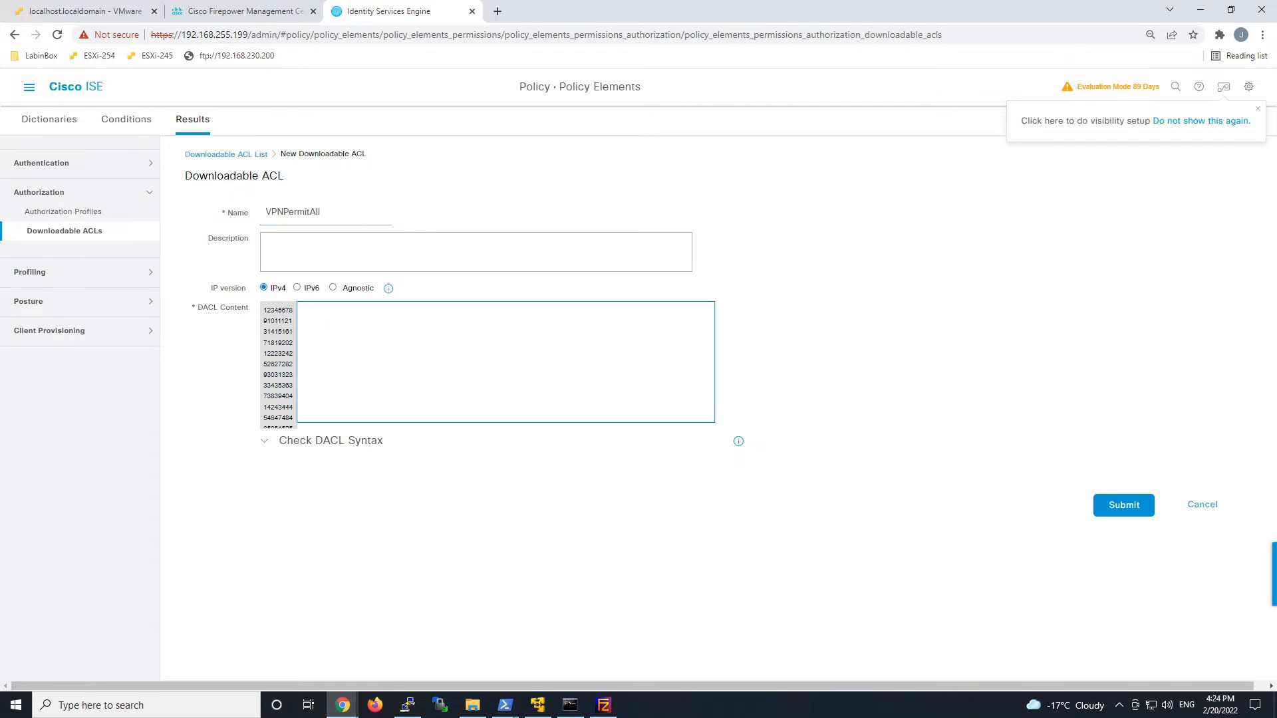
type("permit ip any any")
left_click(322, 446)
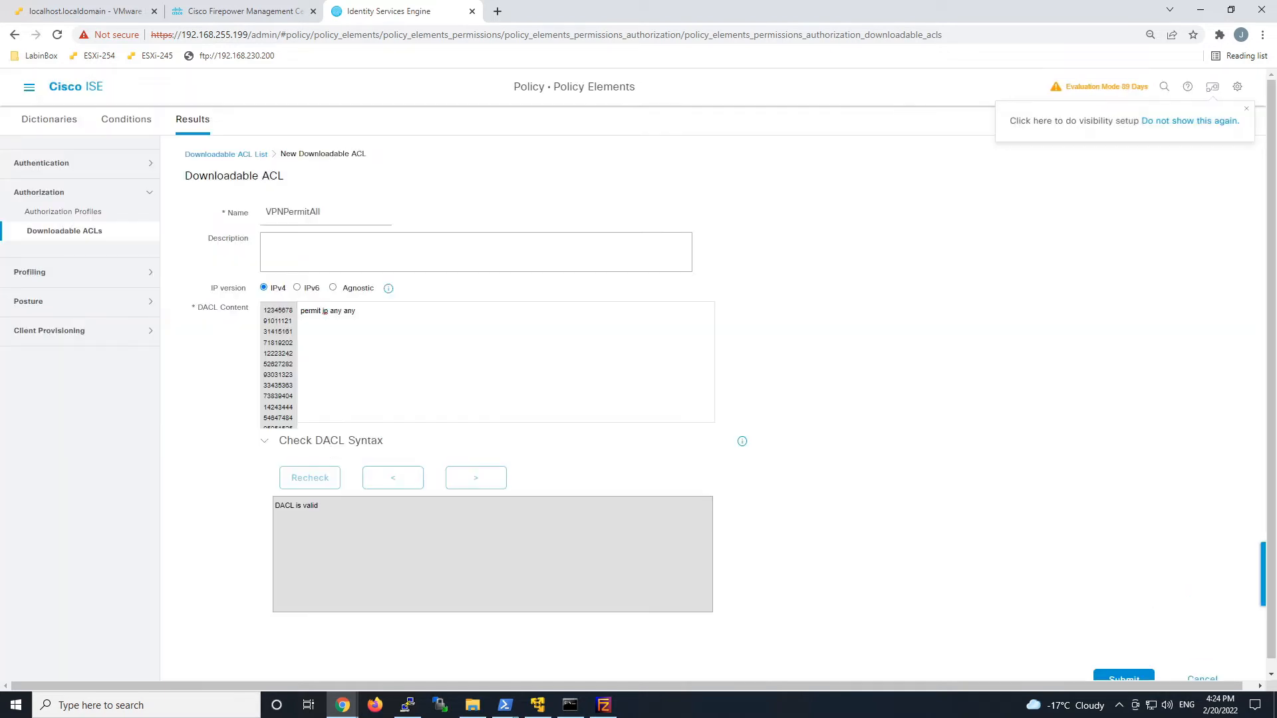
left_click(1124, 677)
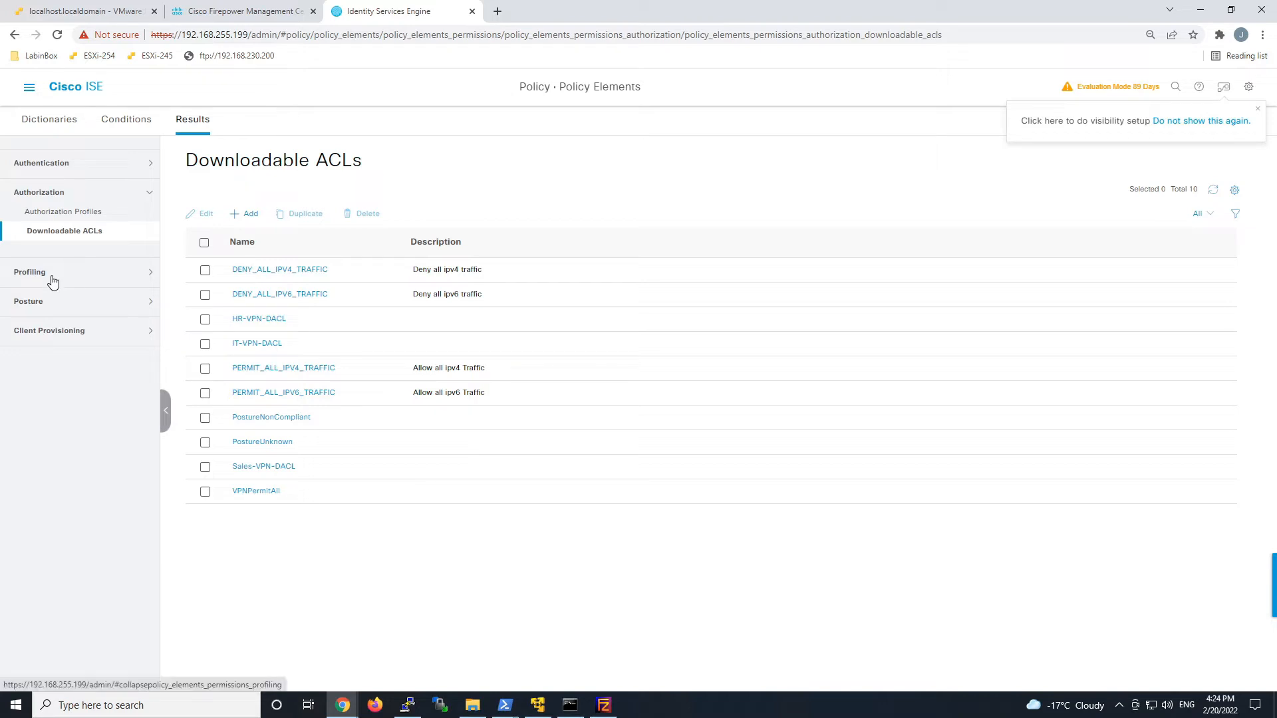
Start authorization profile FTD-VPN-Redirect with the PostureUnknown DACL assigned.
left_click(59, 211)
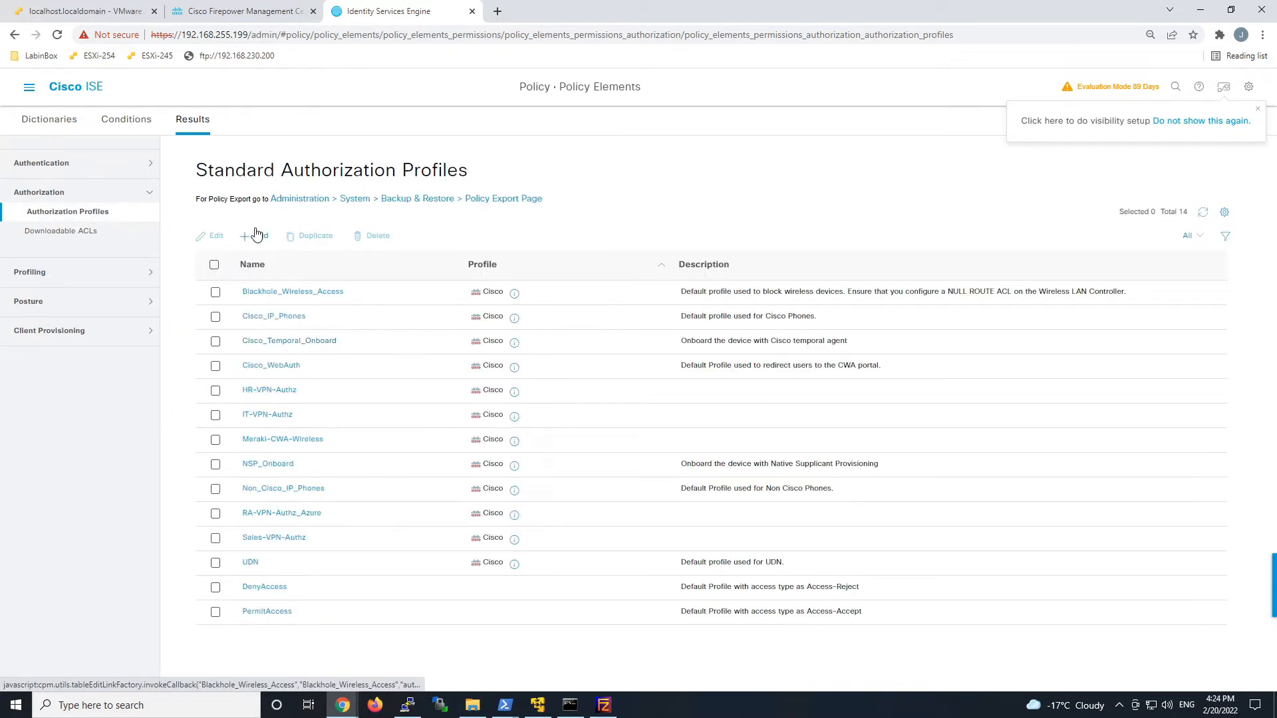
left_click(253, 236)
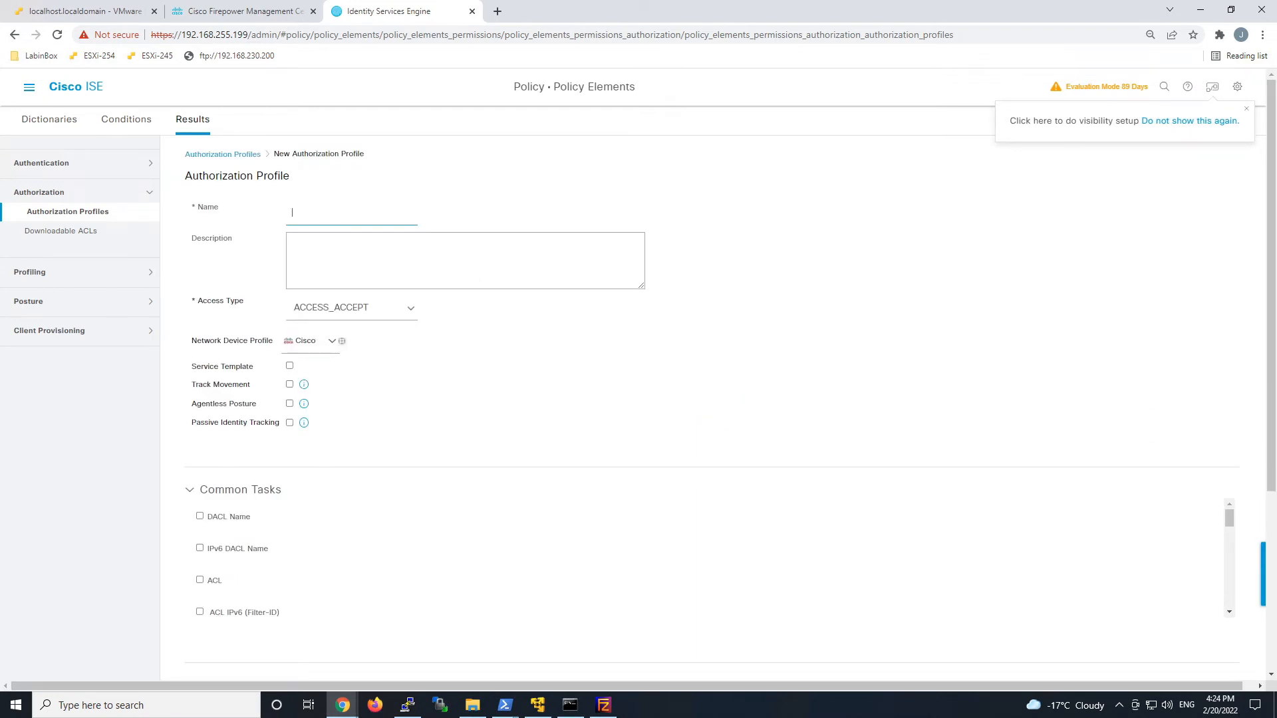
type("FTD-VPN-Redirect")
left_click(199, 517)
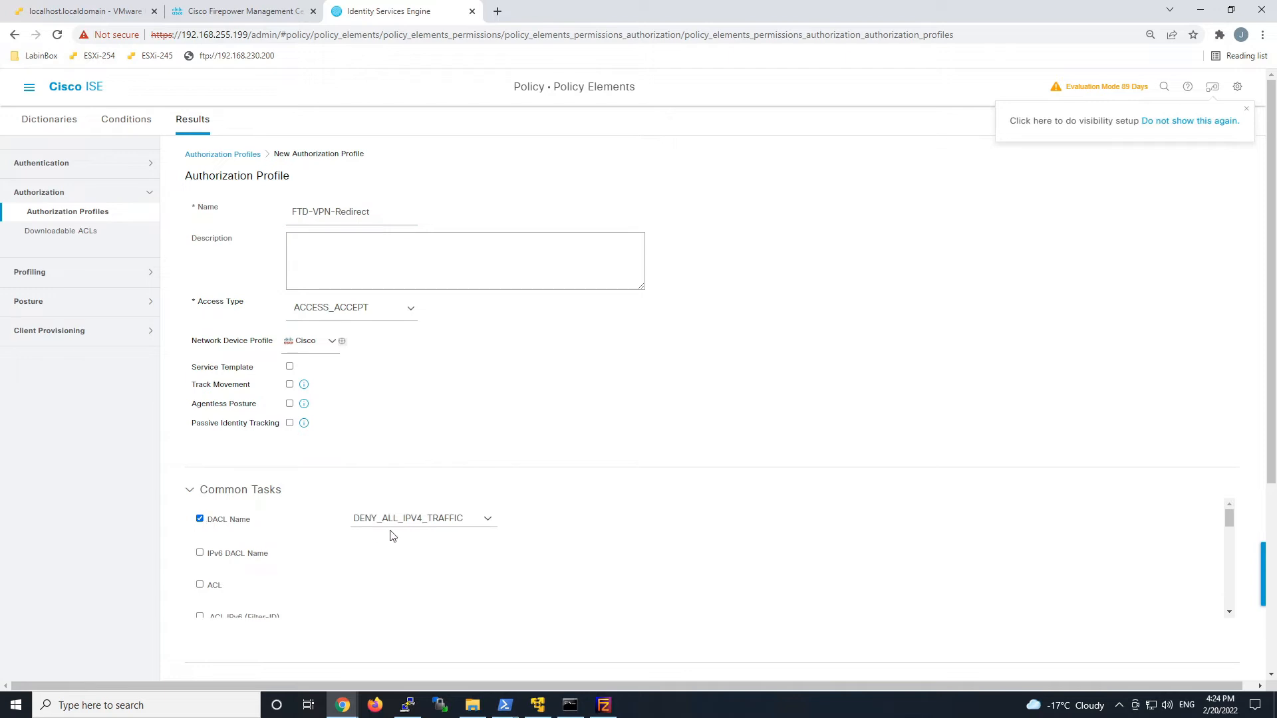
left_click(488, 523)
left_click(488, 523)
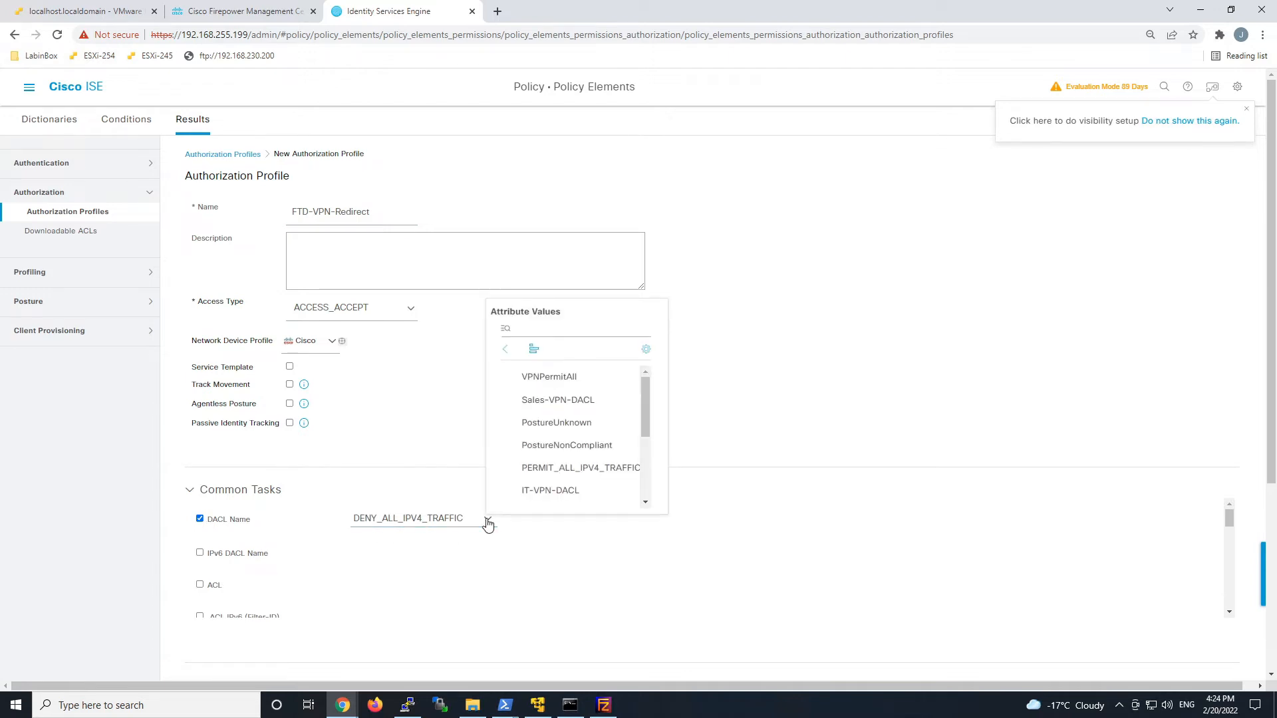
left_click(548, 425)
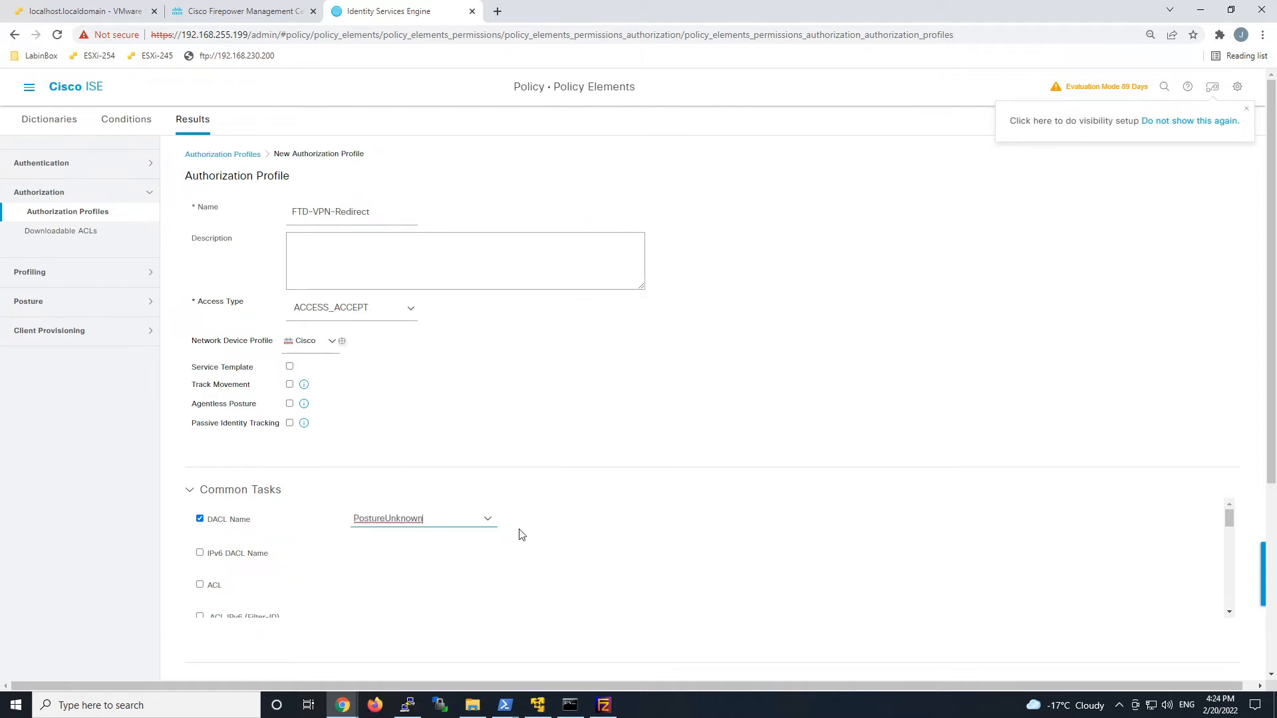
scroll(296, 575, "down", 5)
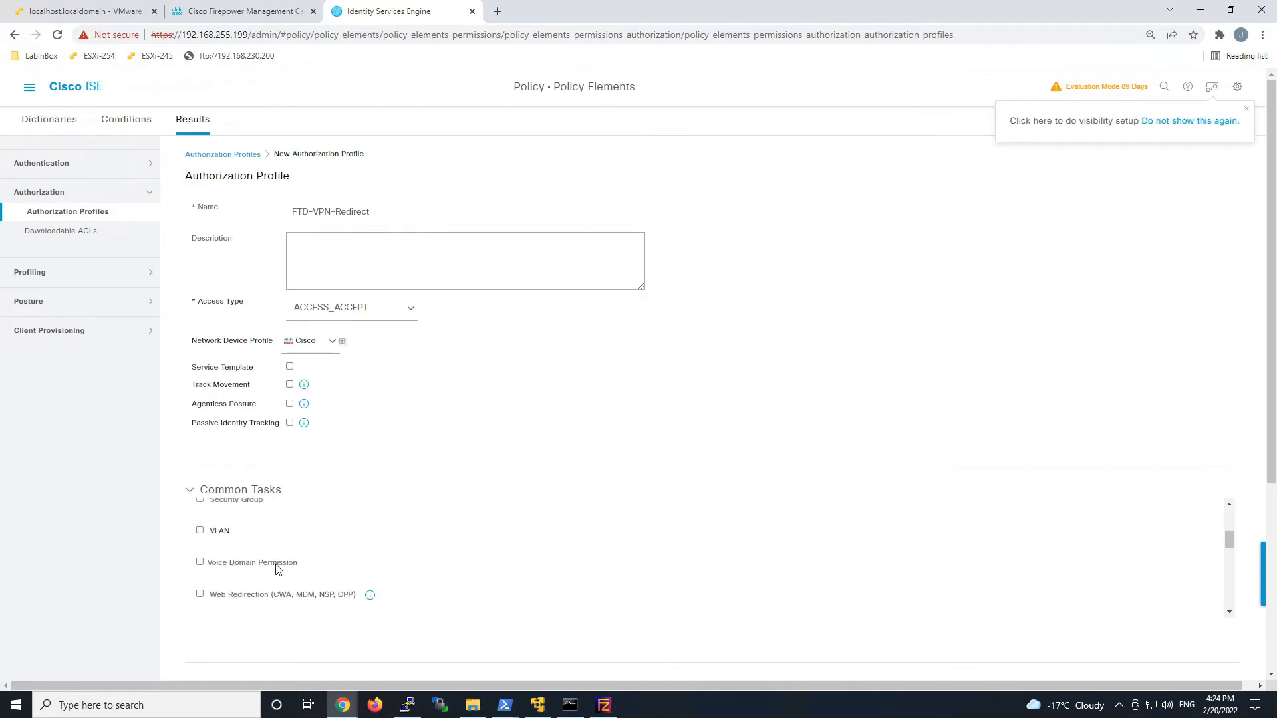
Enable Client Provisioning (Posture) web redirection with ACL posture_redirect and save the profile.
left_click(213, 597)
scroll(465, 582, "down", 2)
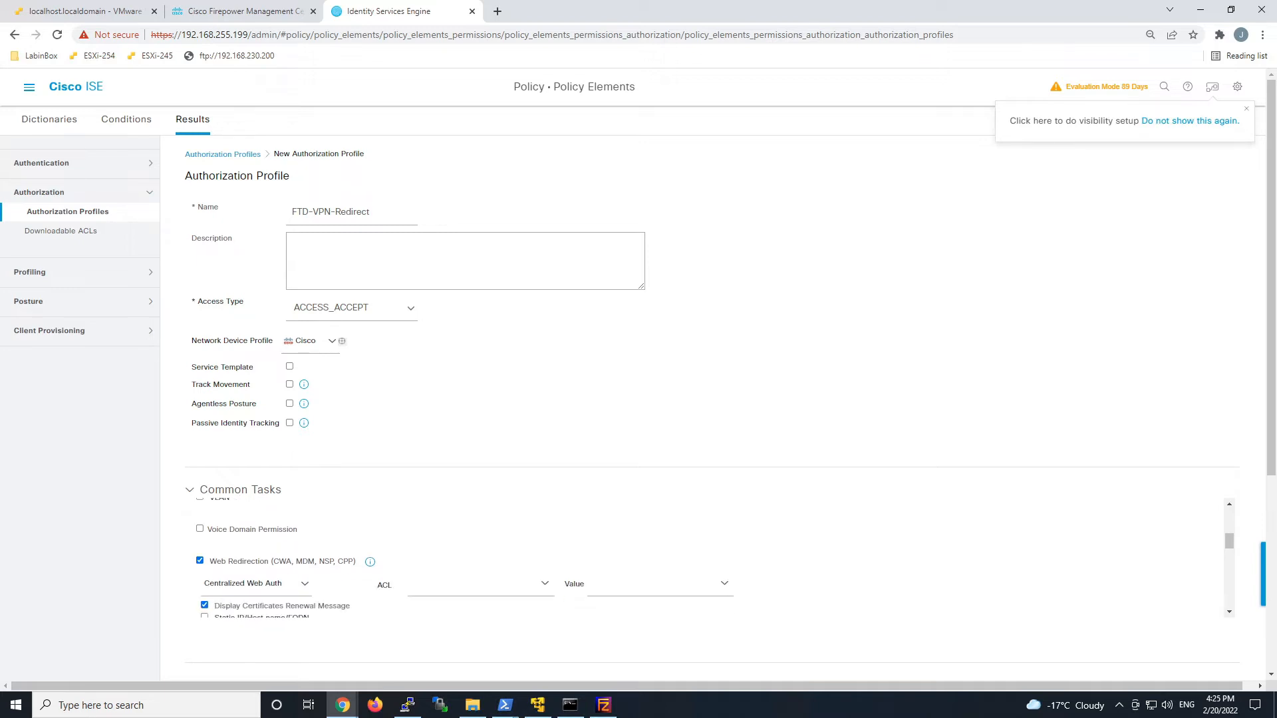
scroll(326, 585, "down", 1)
left_click(304, 518)
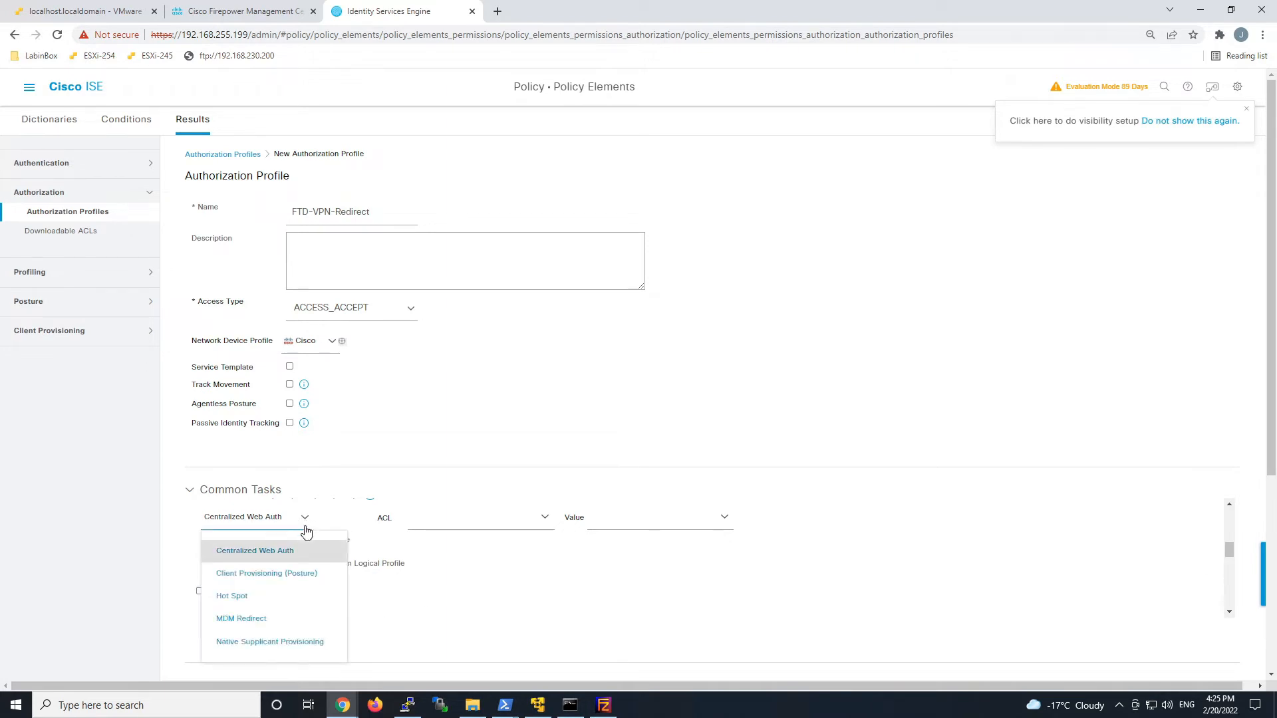
left_click(286, 574)
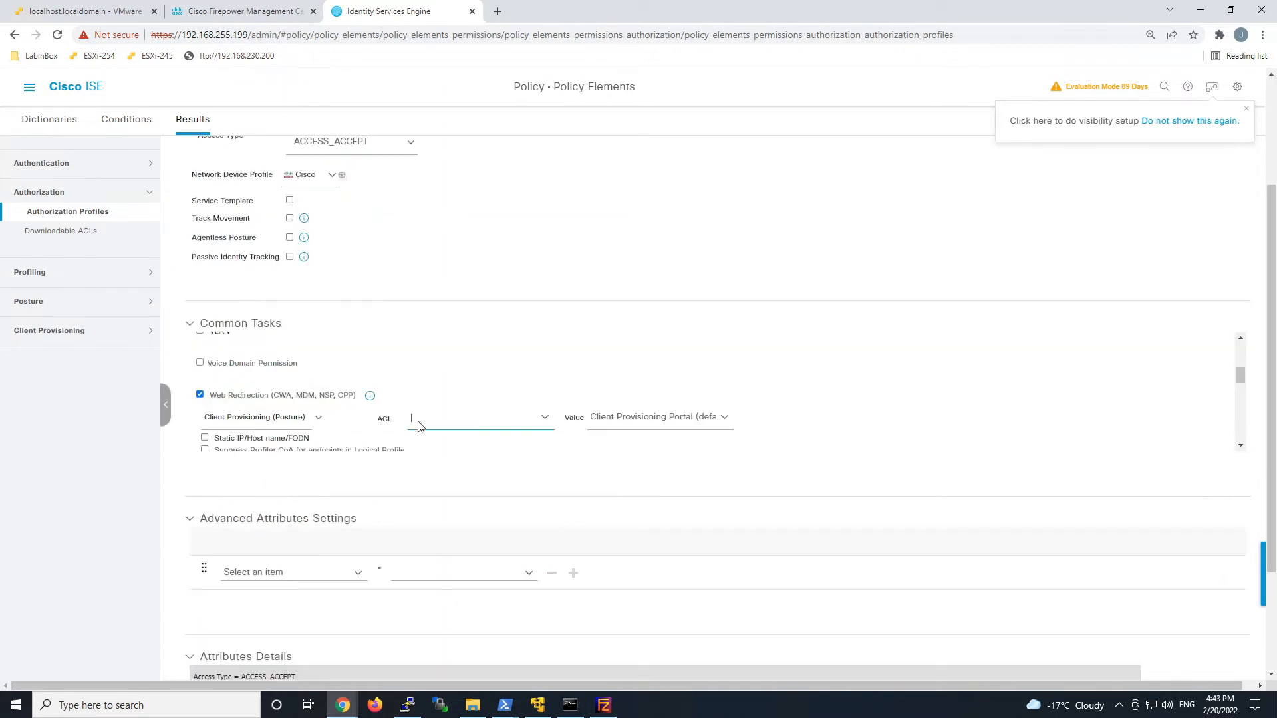
type("posture_redirect")
left_click(724, 417)
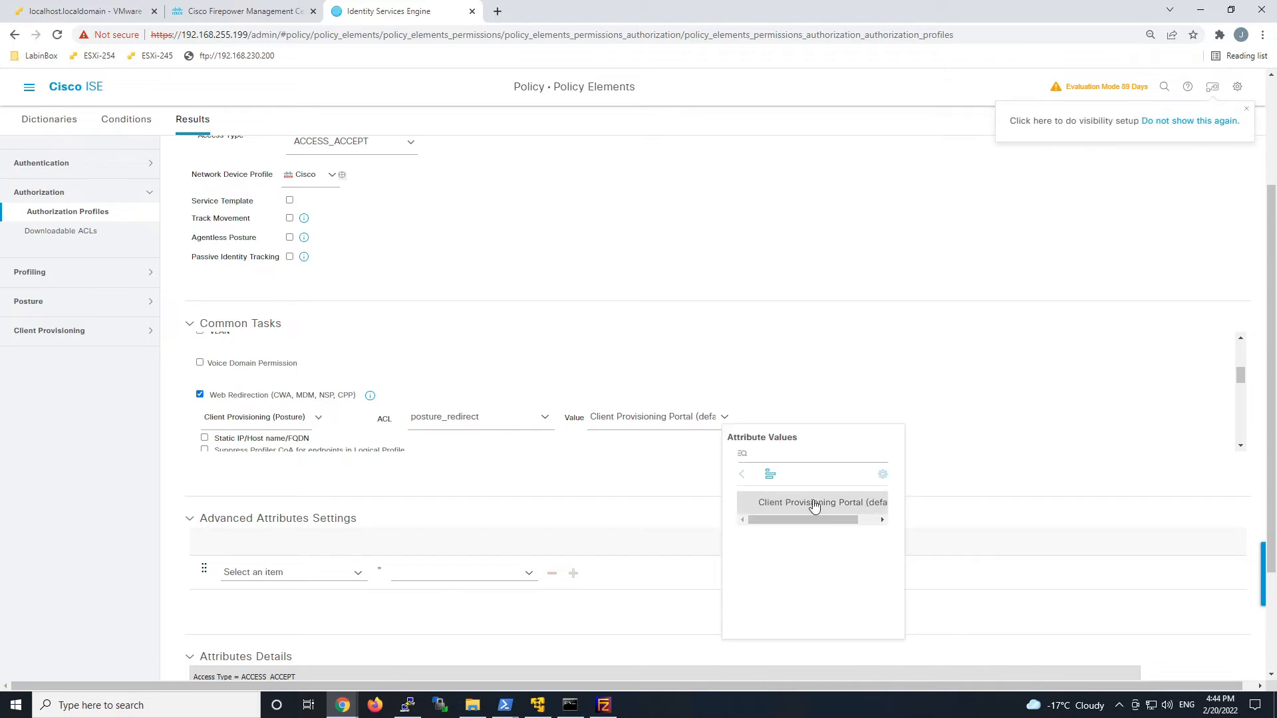
left_click(1063, 437)
scroll(1140, 533, "down", 3)
left_click(1135, 668)
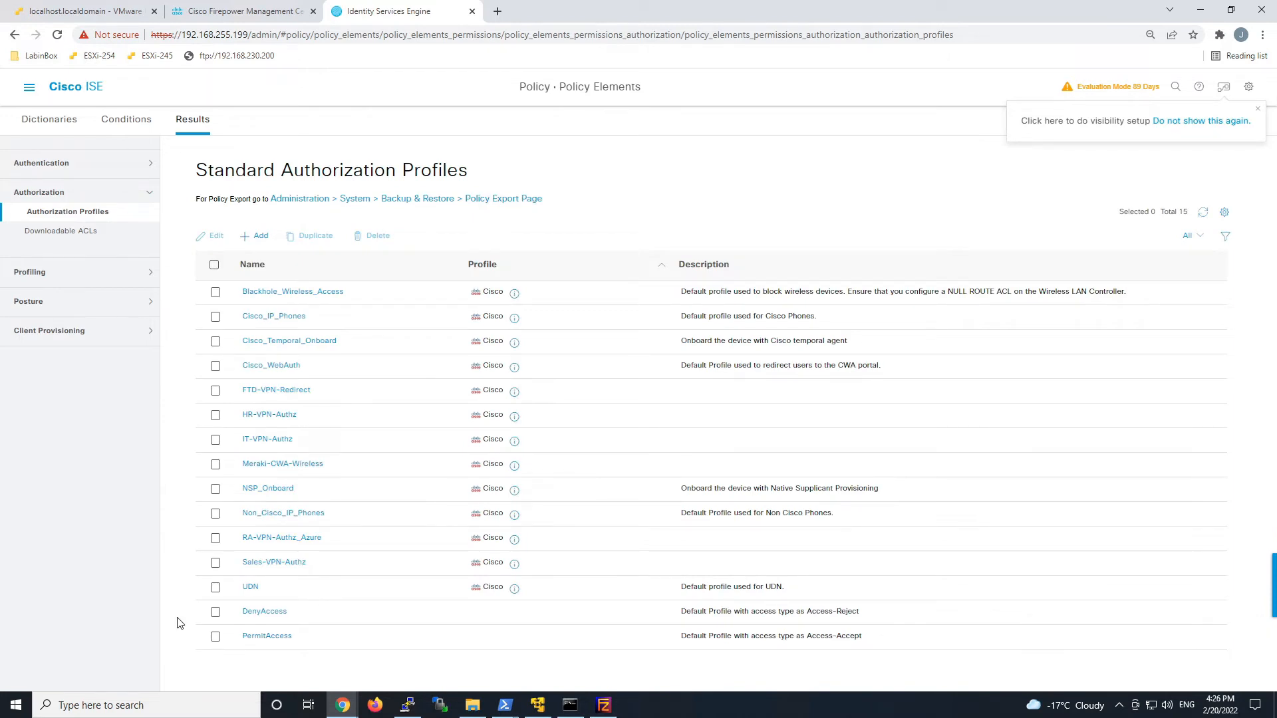
Duplicate FTD-VPN-Redirect as FTD-VPN-NonCompliant with the PostureNonCompliant DACL.
left_click(216, 391)
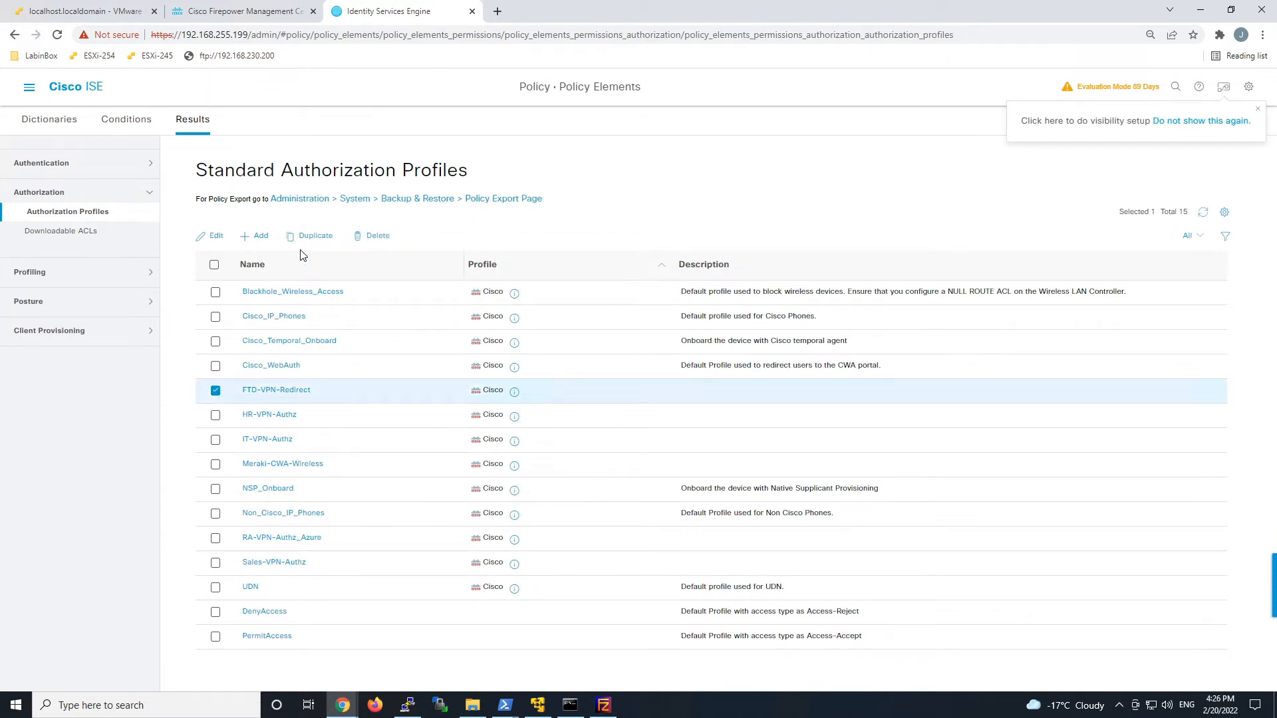
left_click(313, 238)
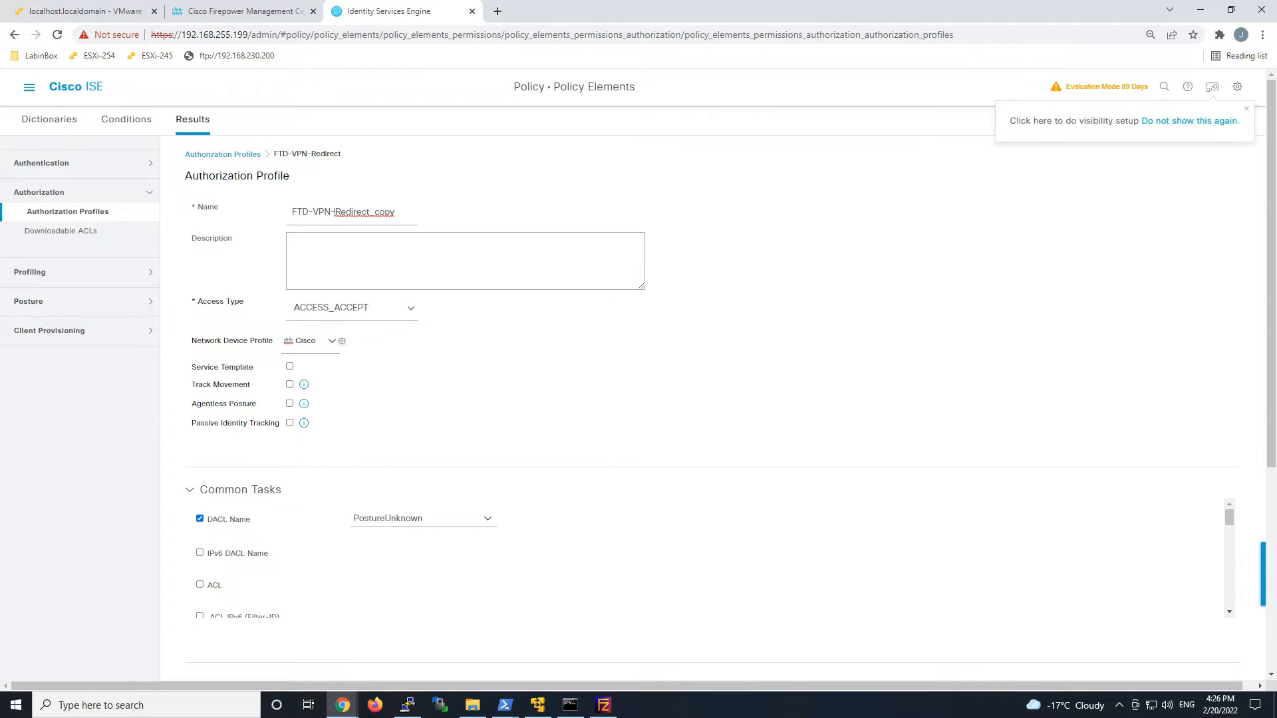
left_click_drag(335, 211, 443, 207)
type("N-N")
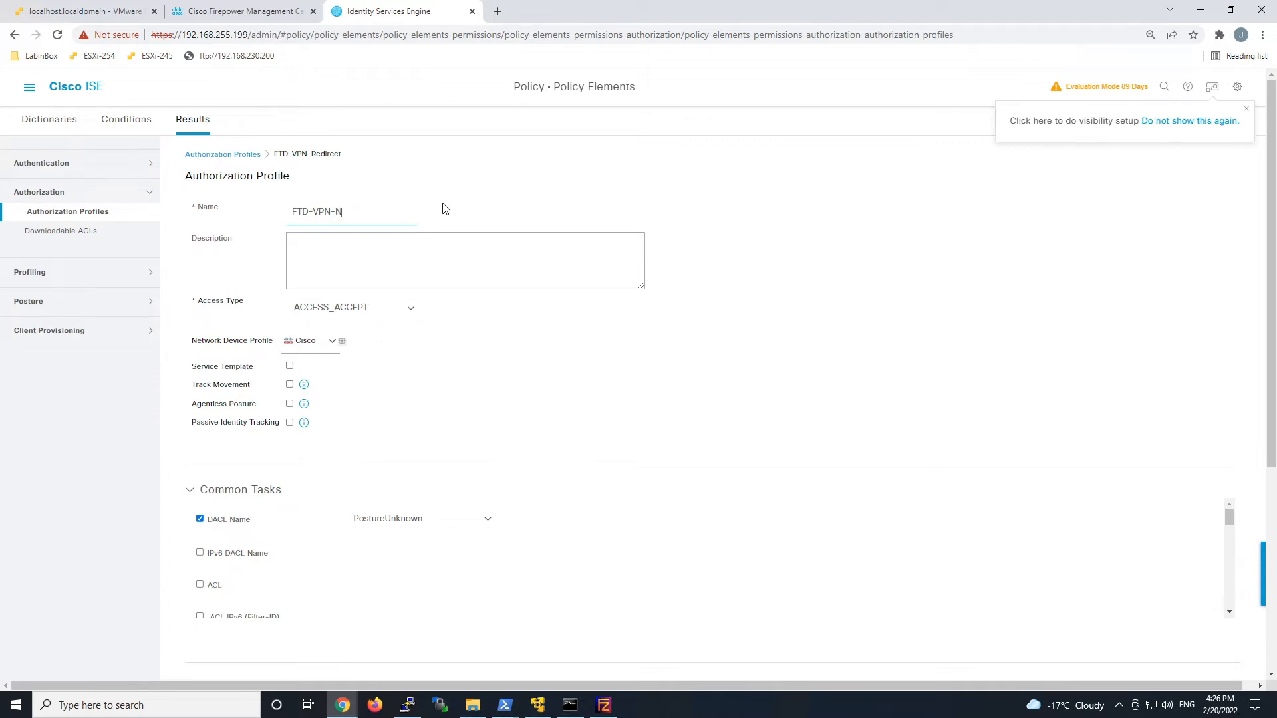
type("onCompliant")
left_click(485, 521)
left_click(488, 525)
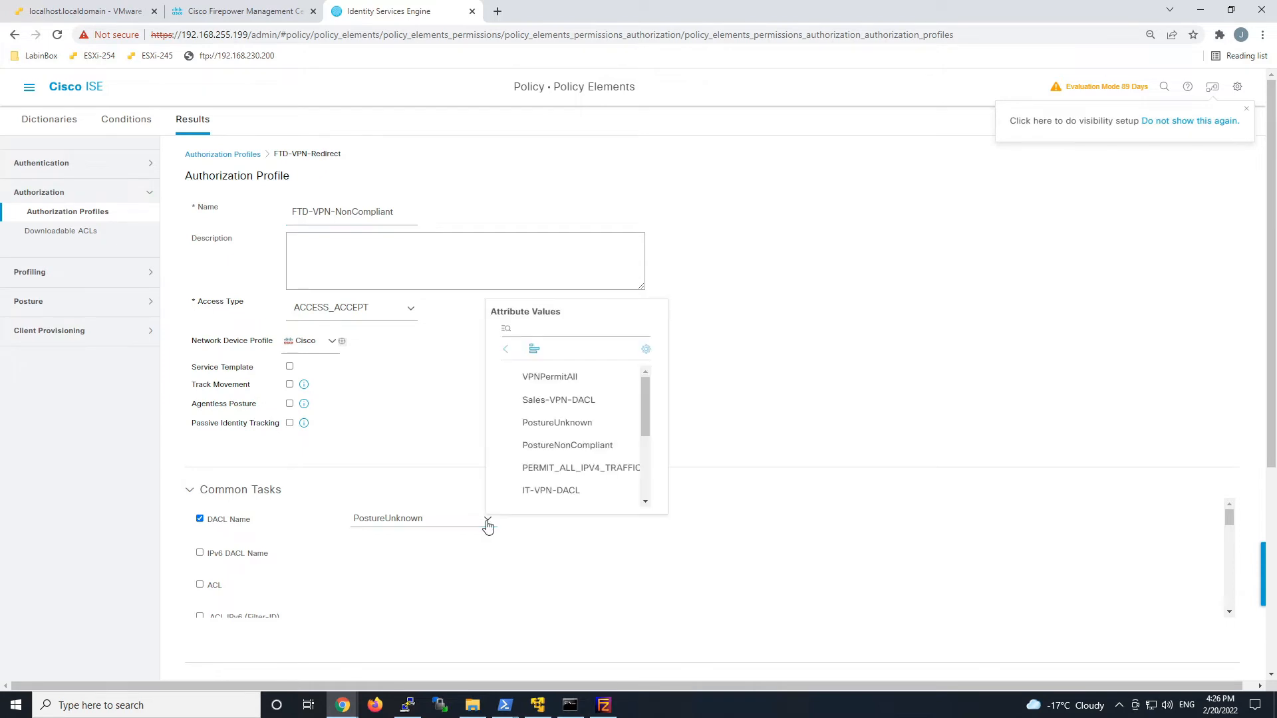
left_click(558, 444)
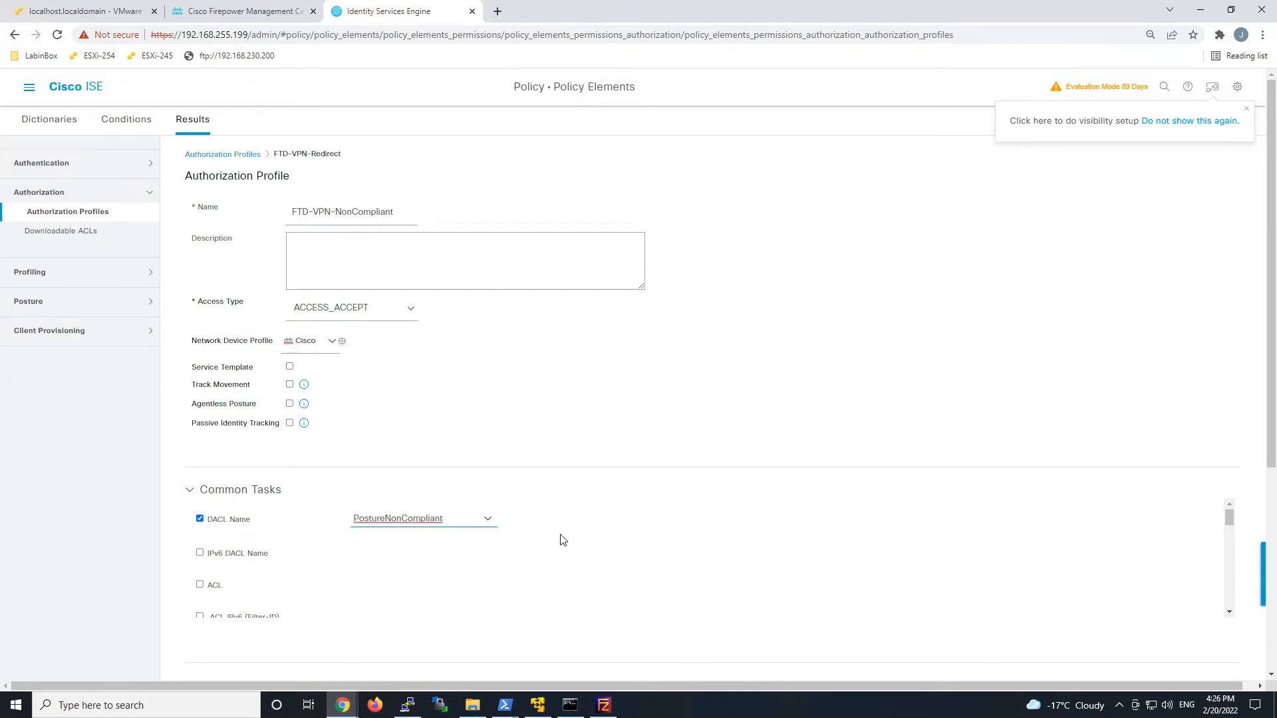
Turn off web redirection and save the FTD-VPN-NonCompliant profile.
scroll(536, 513, "down", 5)
scroll(537, 514, "down", 1)
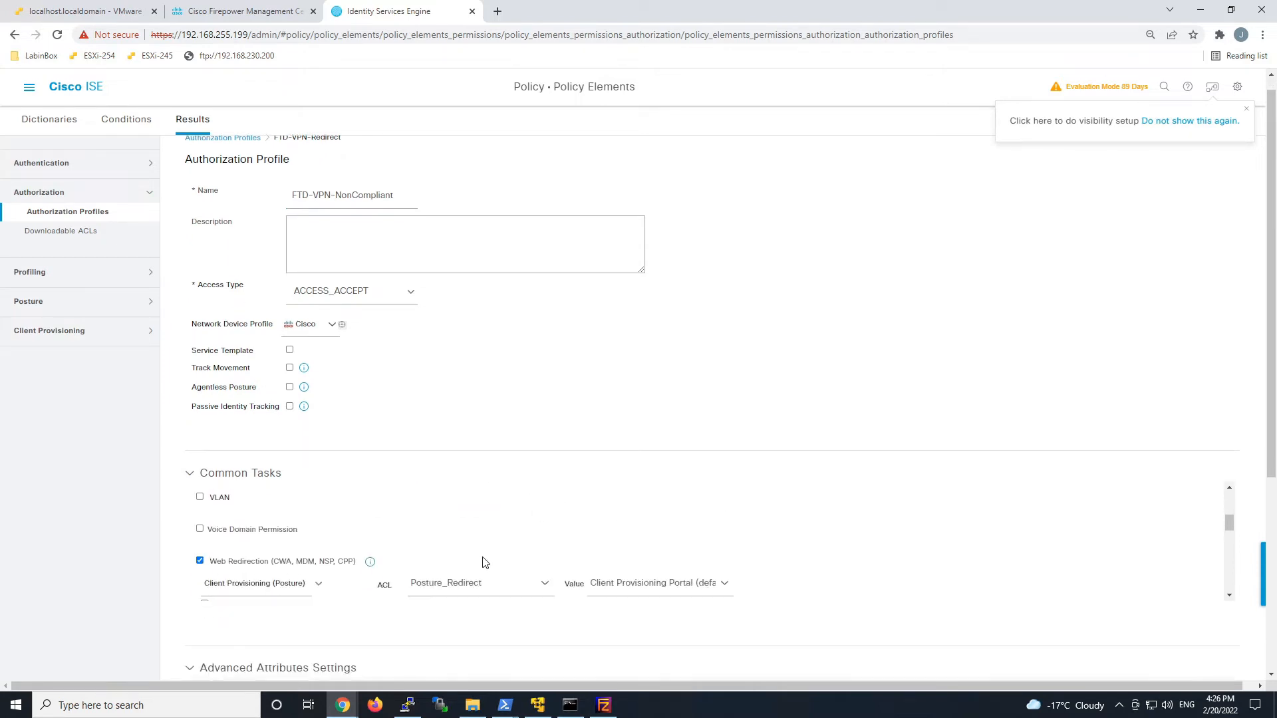
left_click(200, 562)
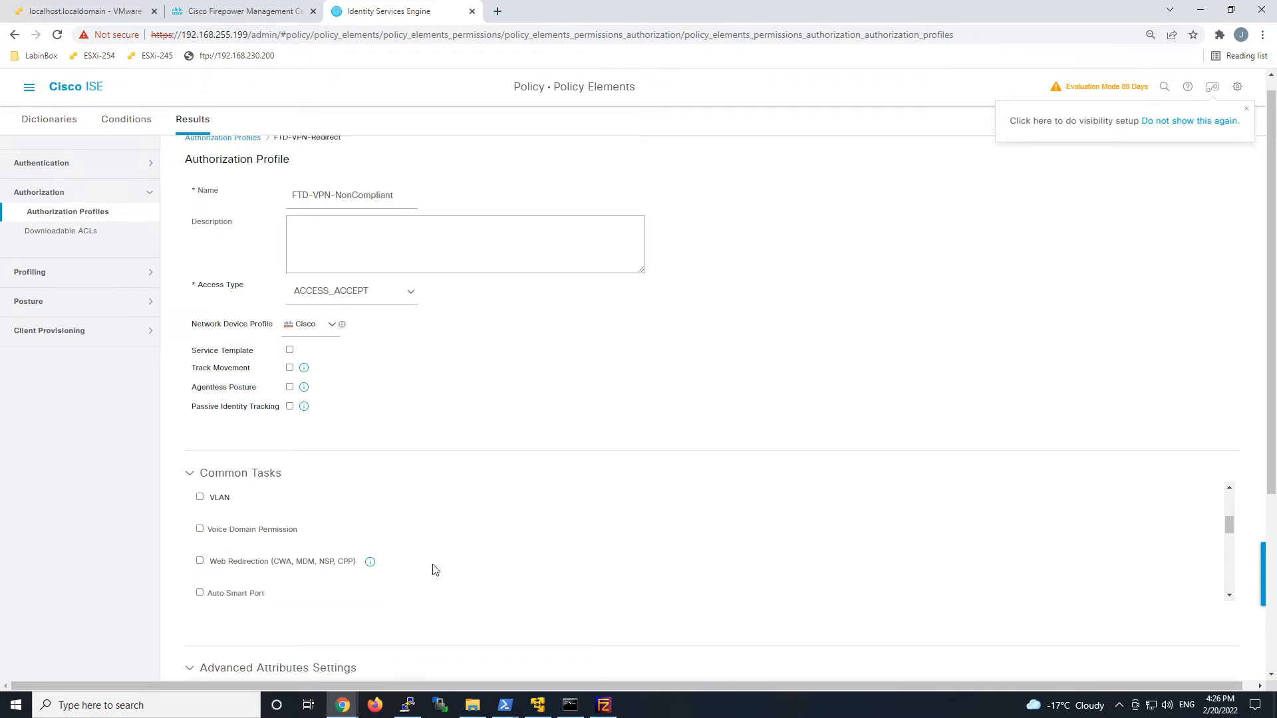
scroll(433, 570, "down", 4)
scroll(627, 605, "down", 6)
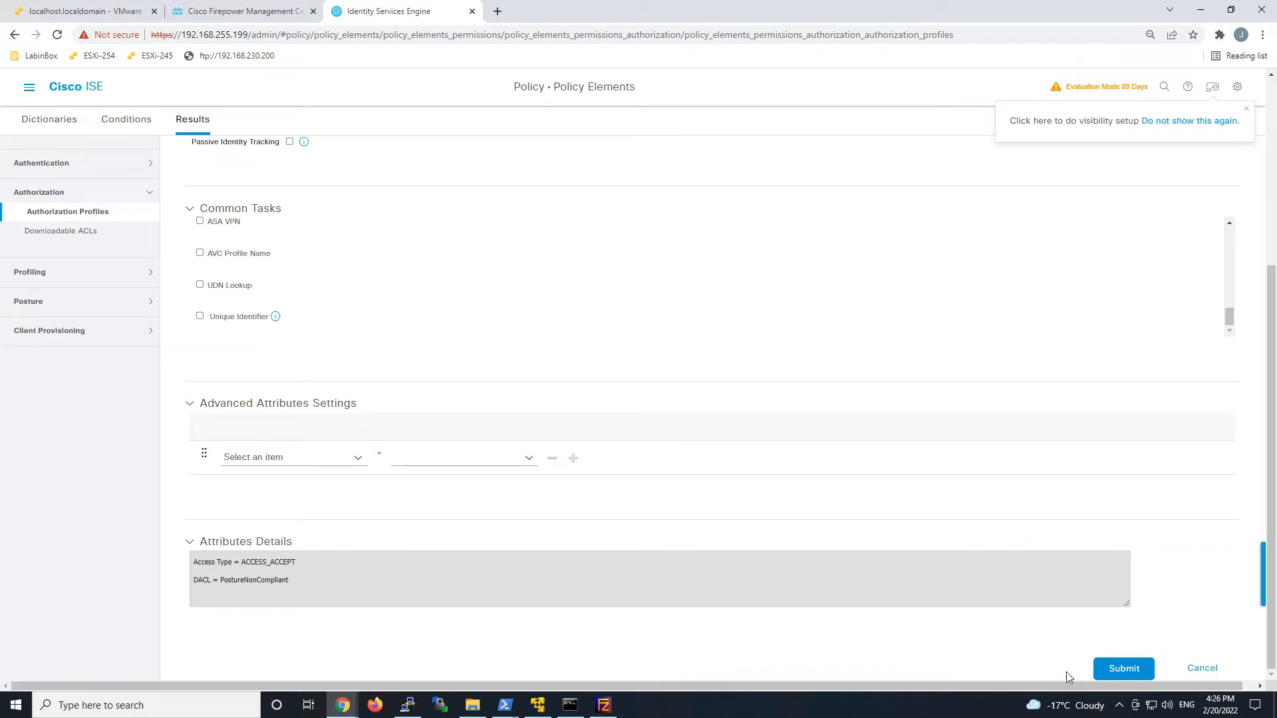
left_click(1129, 675)
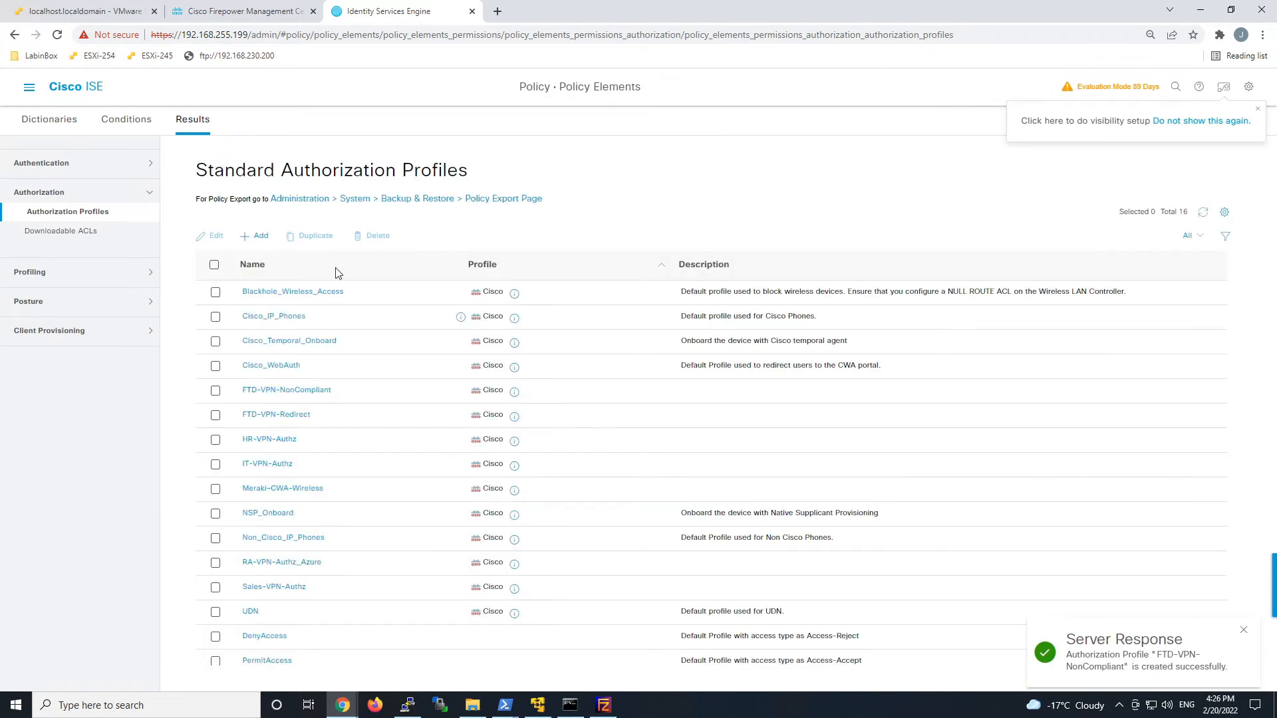
left_click(259, 236)
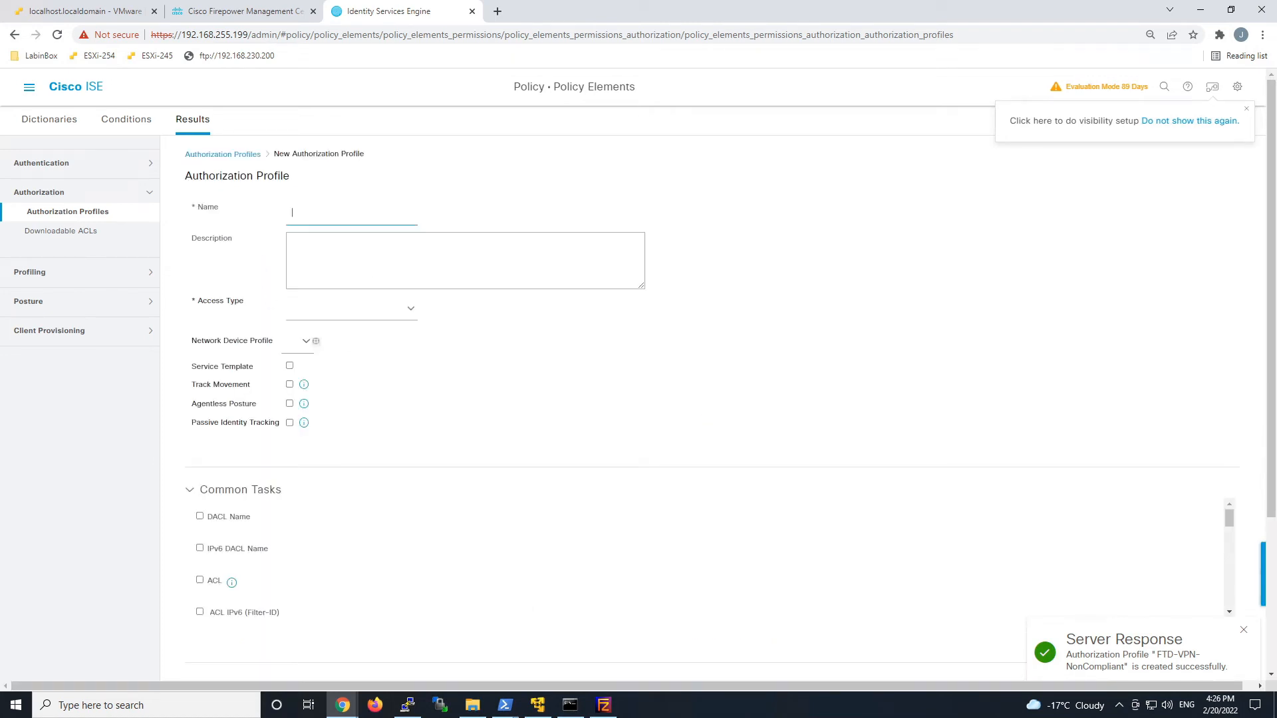
Name the profile VPNPermitAll and attach the VPNPermitAll DACL.
type("V")
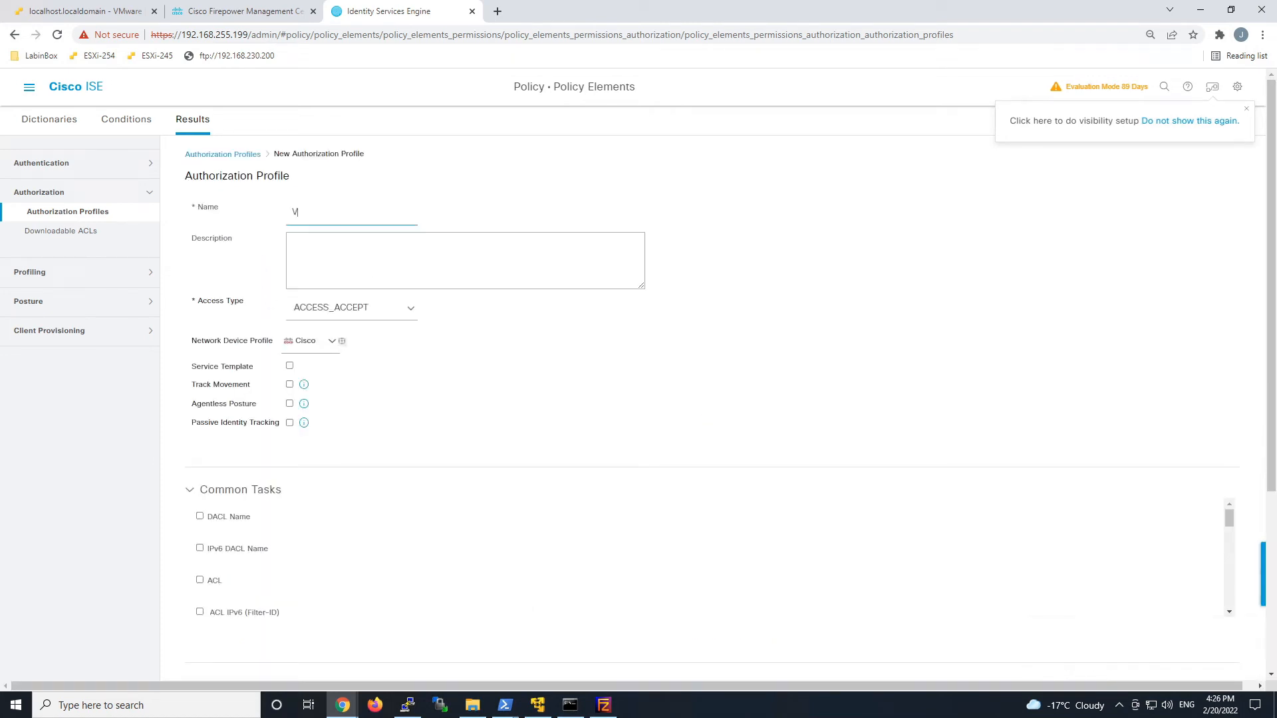
type("PNPermitAll")
left_click(200, 516)
left_click(489, 521)
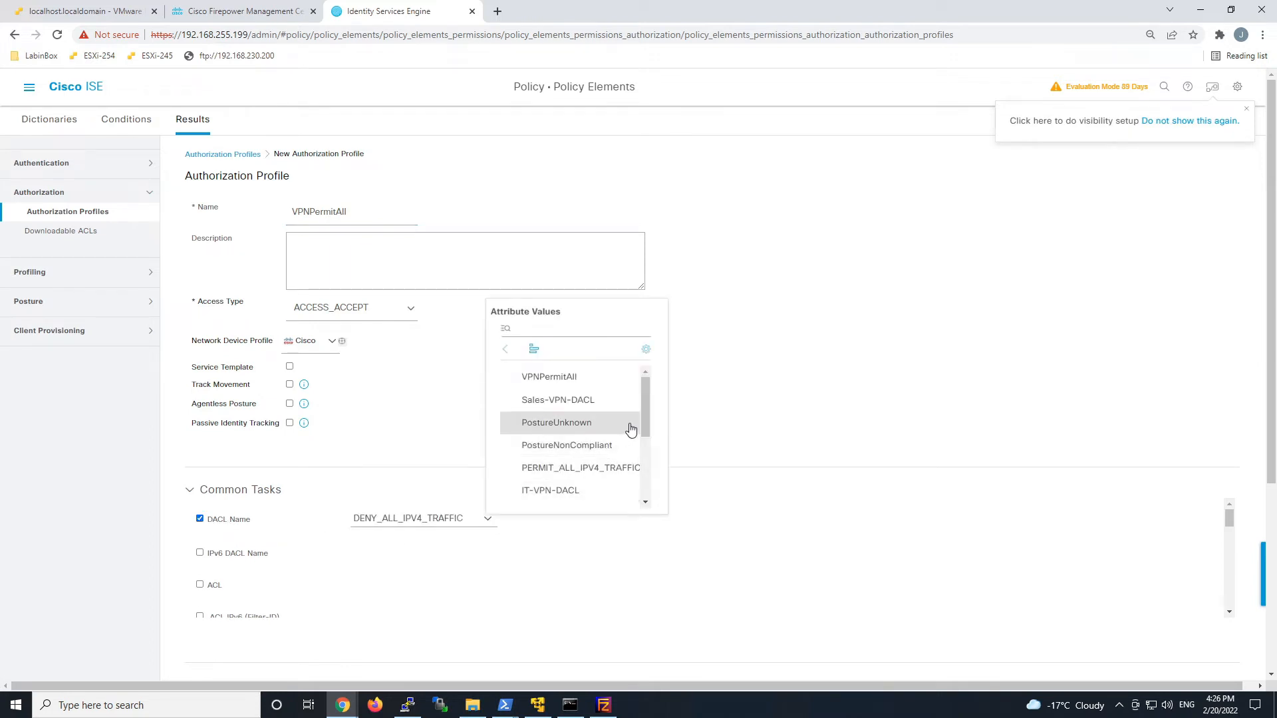
scroll(631, 437, "down", 3)
scroll(630, 437, "down", 1)
scroll(631, 439, "up", 2)
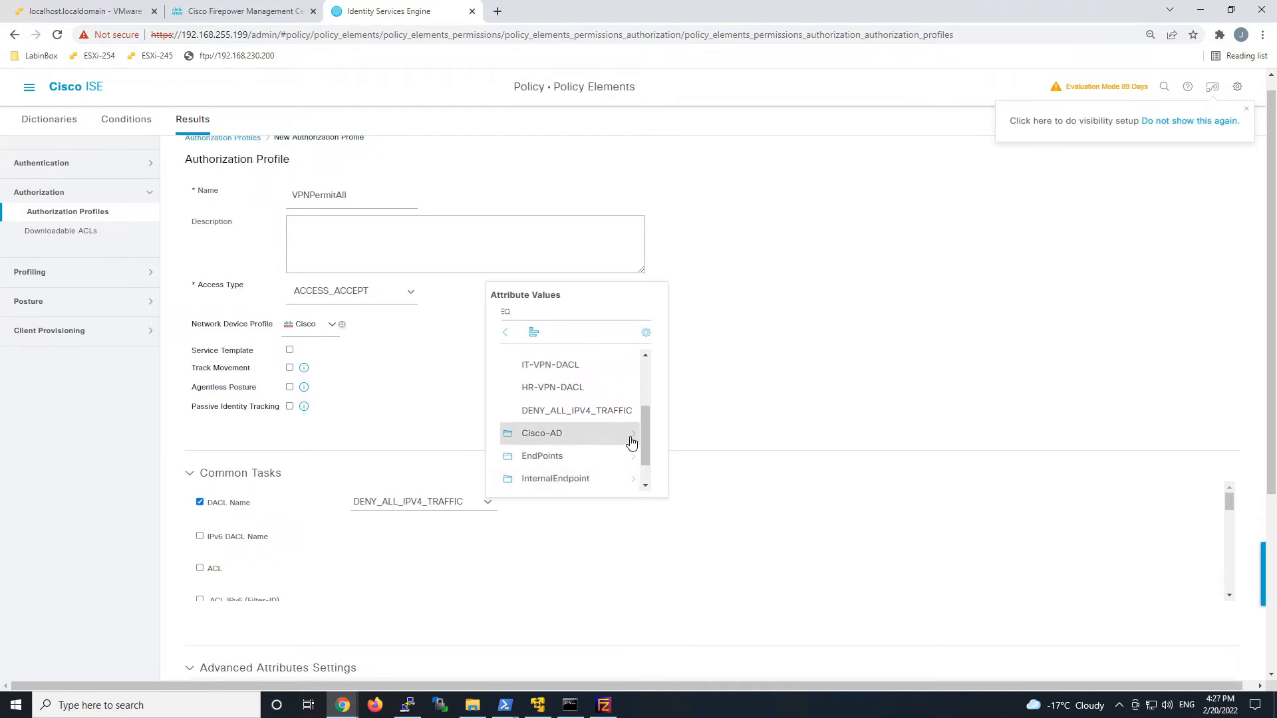
scroll(630, 442, "up", 1)
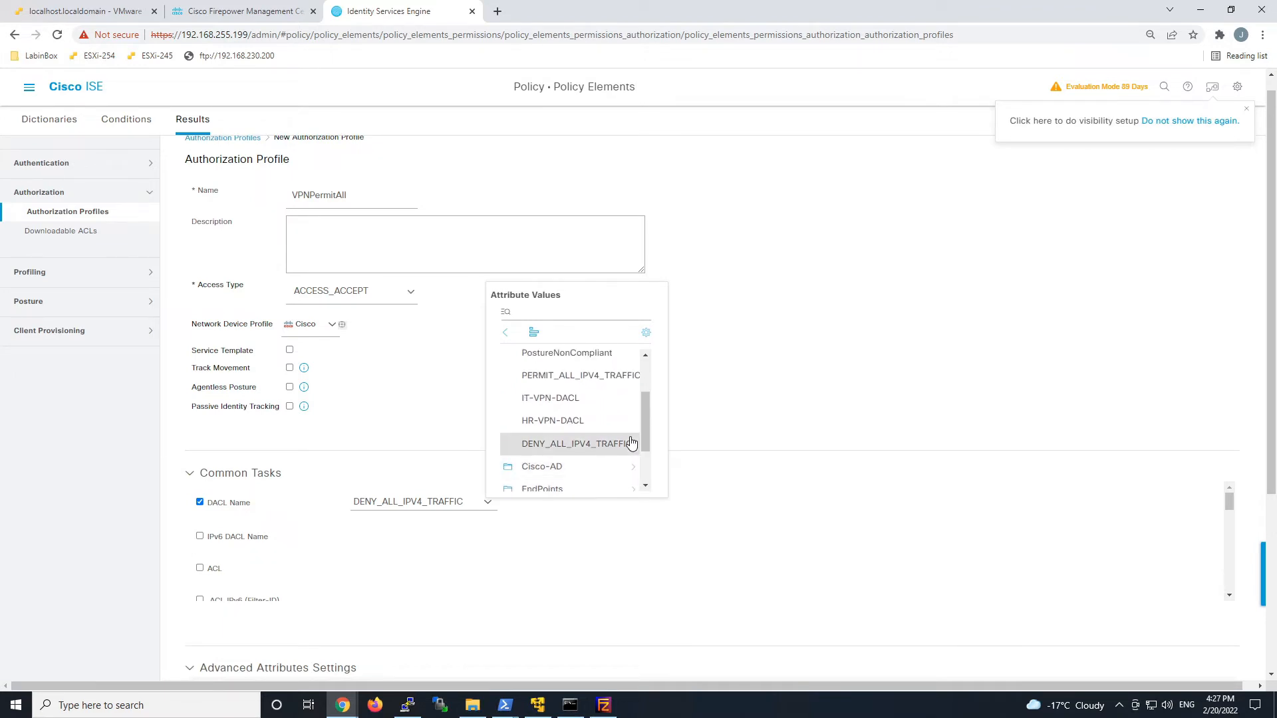
scroll(630, 442, "up", 3)
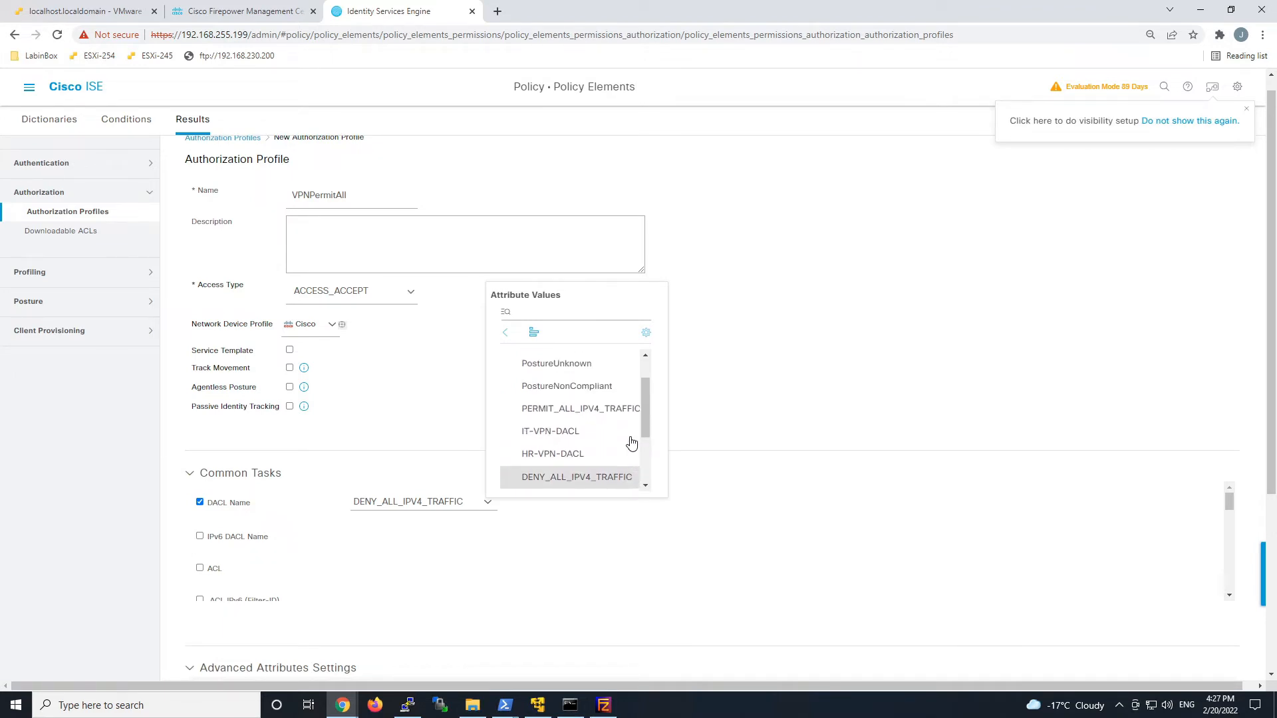
scroll(630, 442, "up", 1)
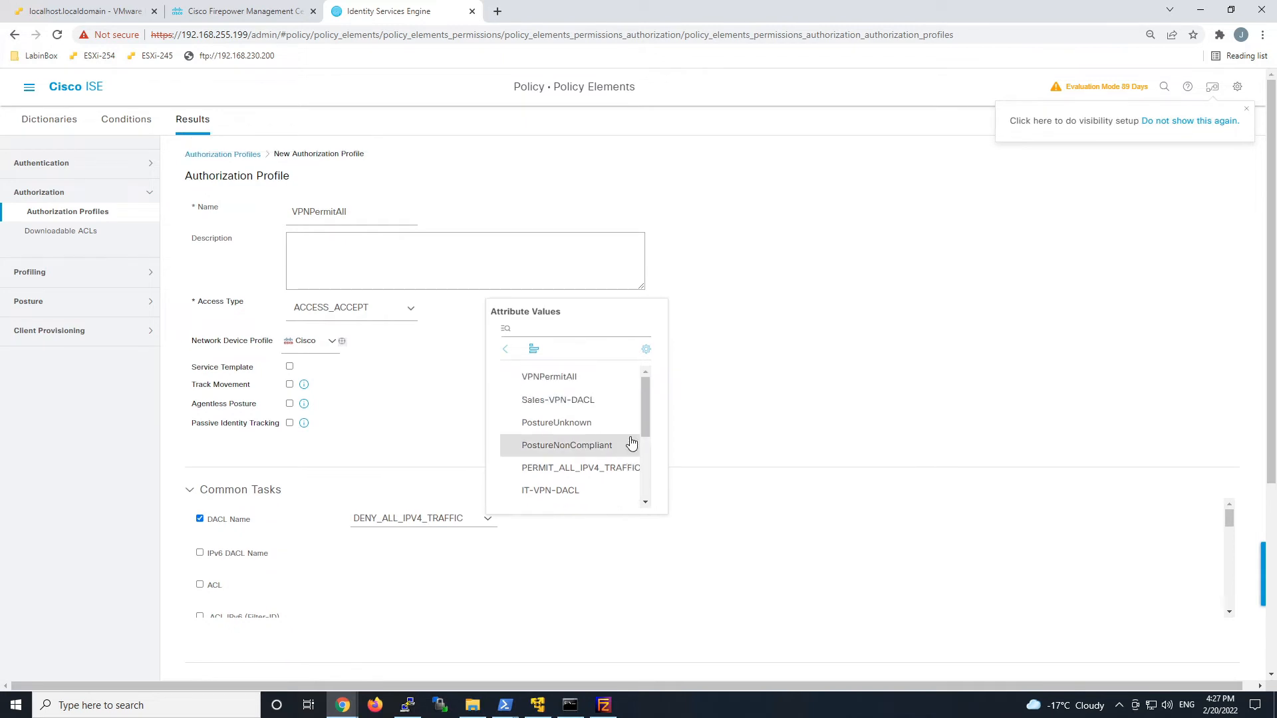
left_click(569, 380)
left_click(655, 549)
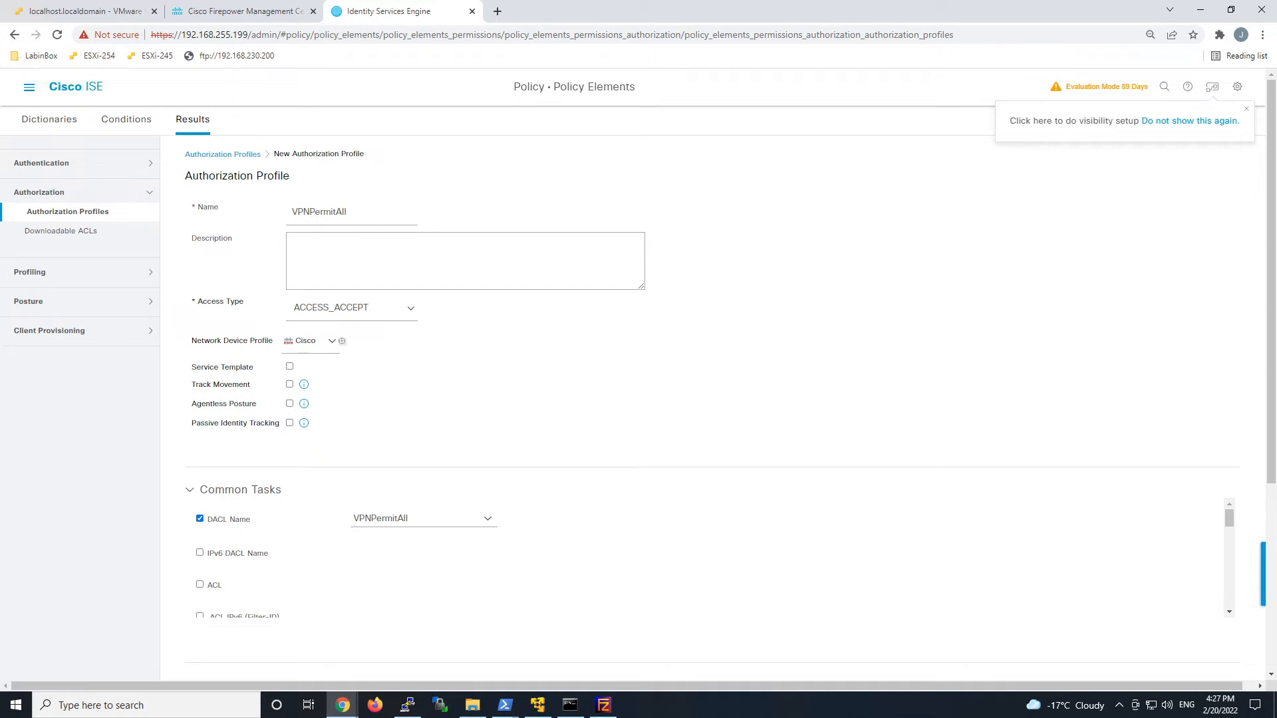
Save the VPNPermitAll authorization profile.
scroll(946, 544, "down", 10)
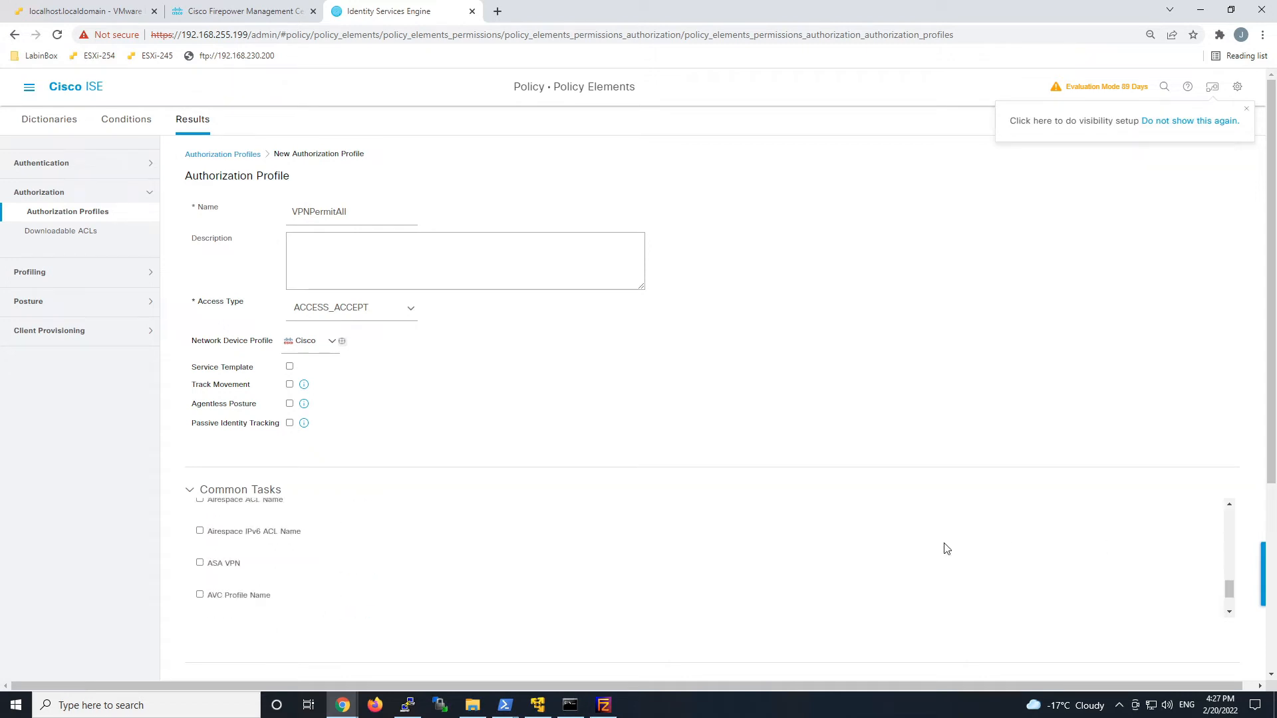
scroll(946, 548, "down", 2)
scroll(1097, 573, "down", 4)
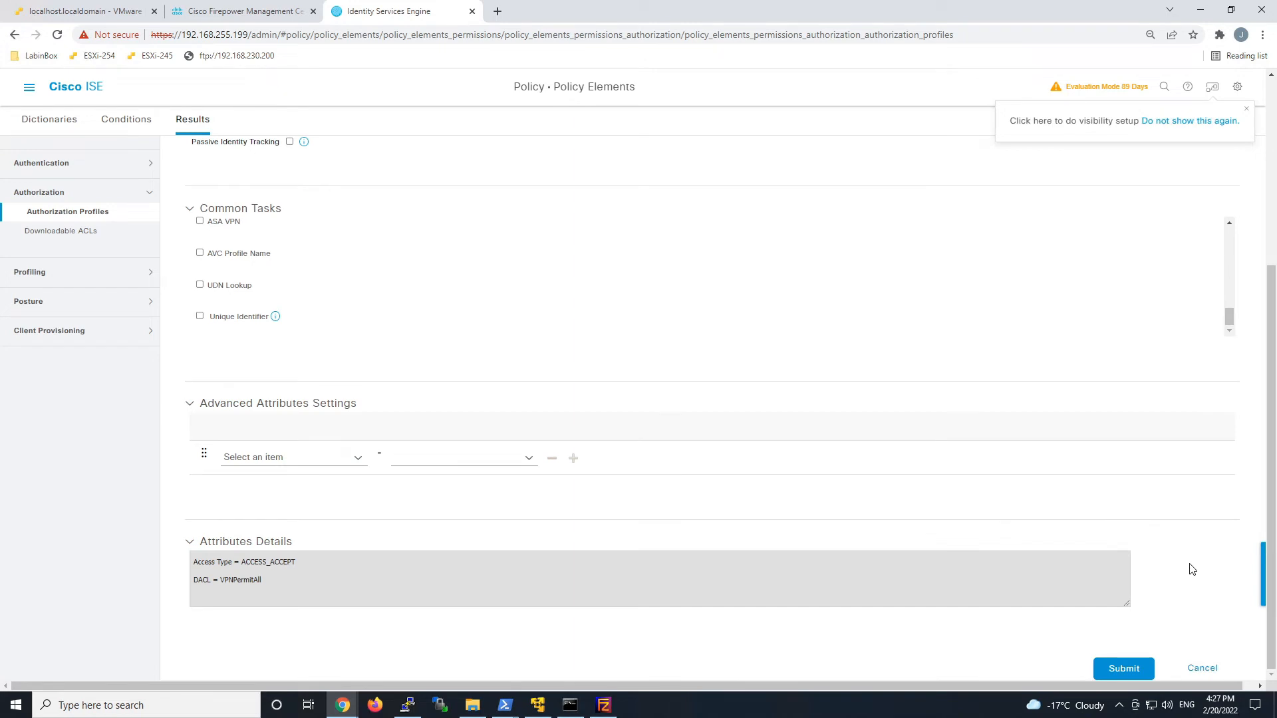
left_click(1125, 670)
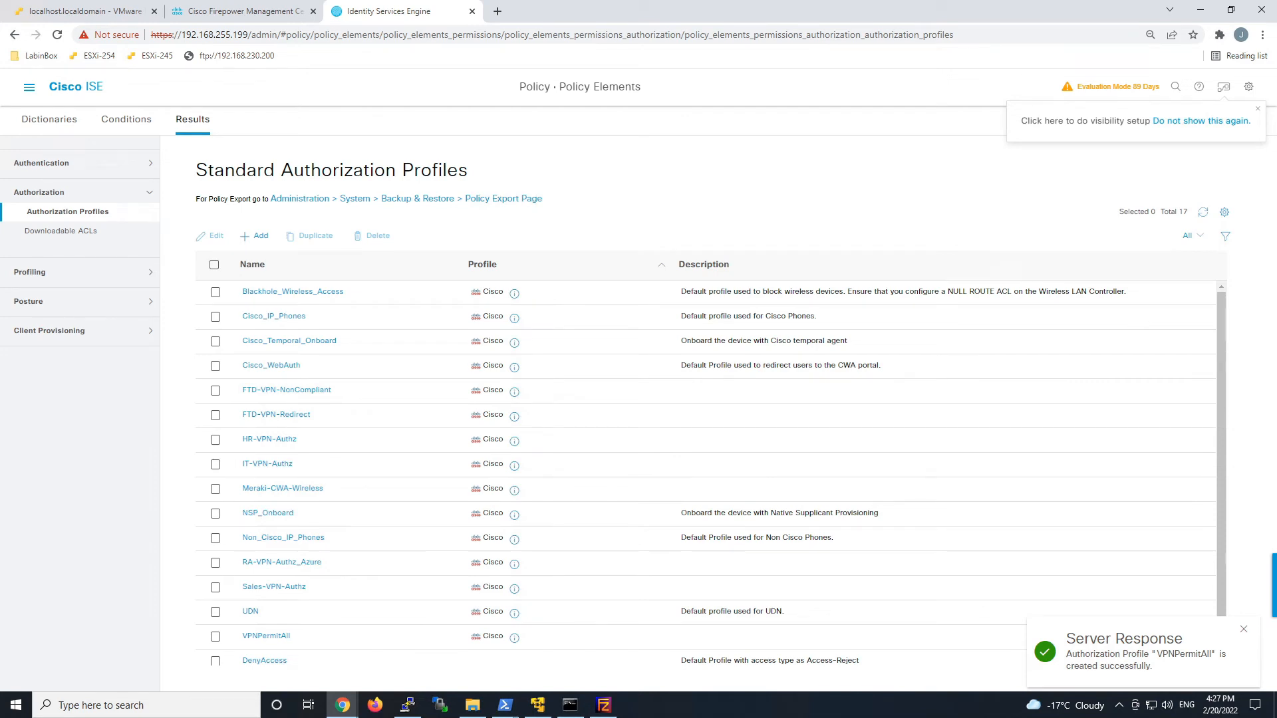
left_click(28, 89)
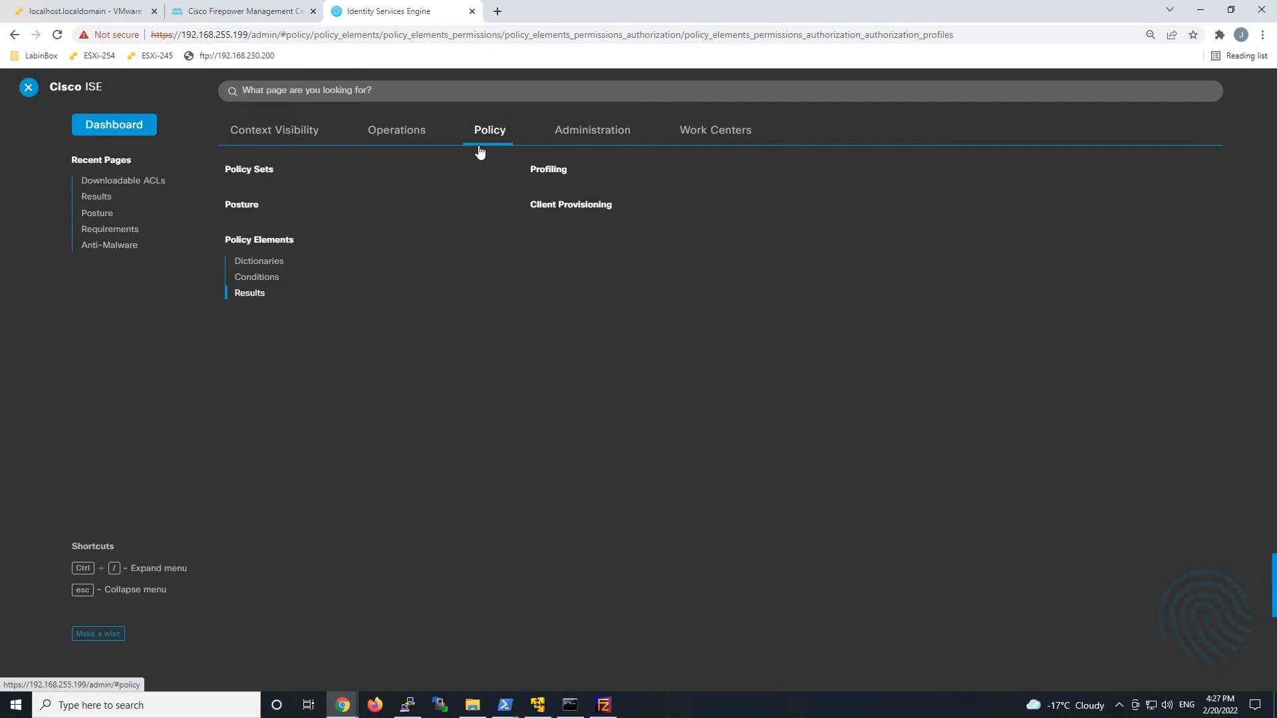
From Policy Sets, open Remote Access VPN and expand Authorization Policy (5).
left_click(252, 171)
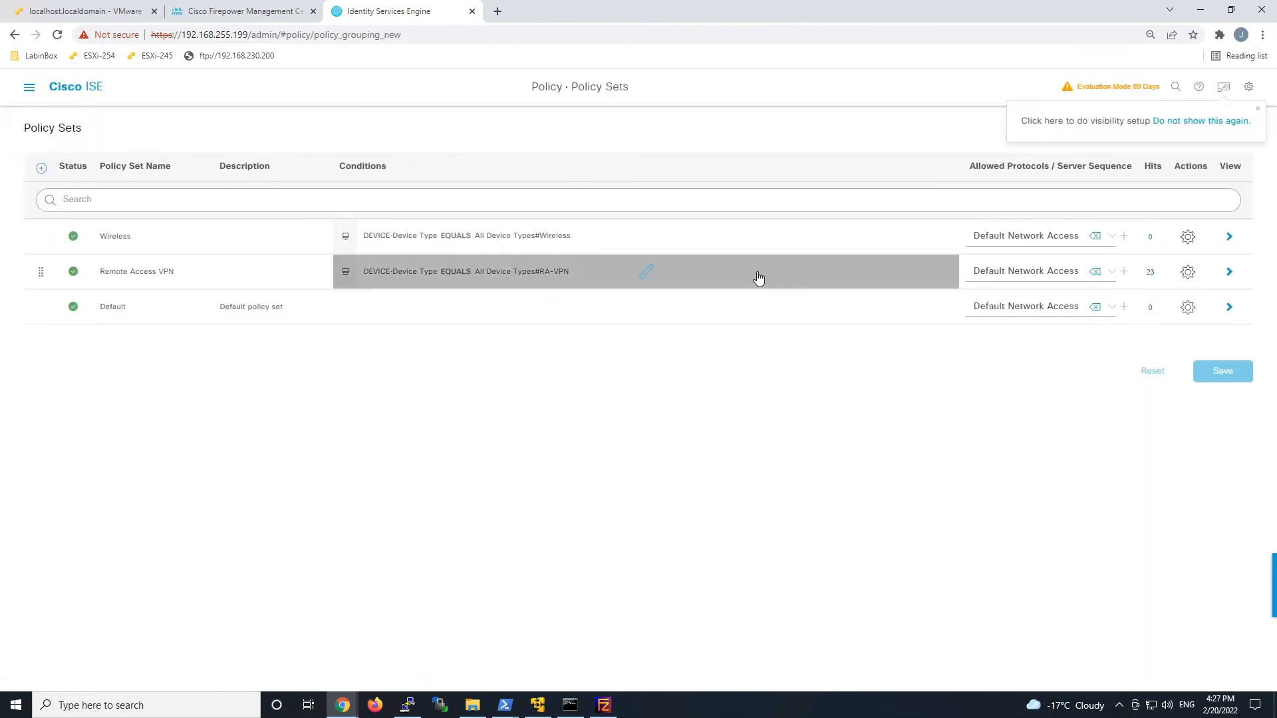
left_click(1229, 272)
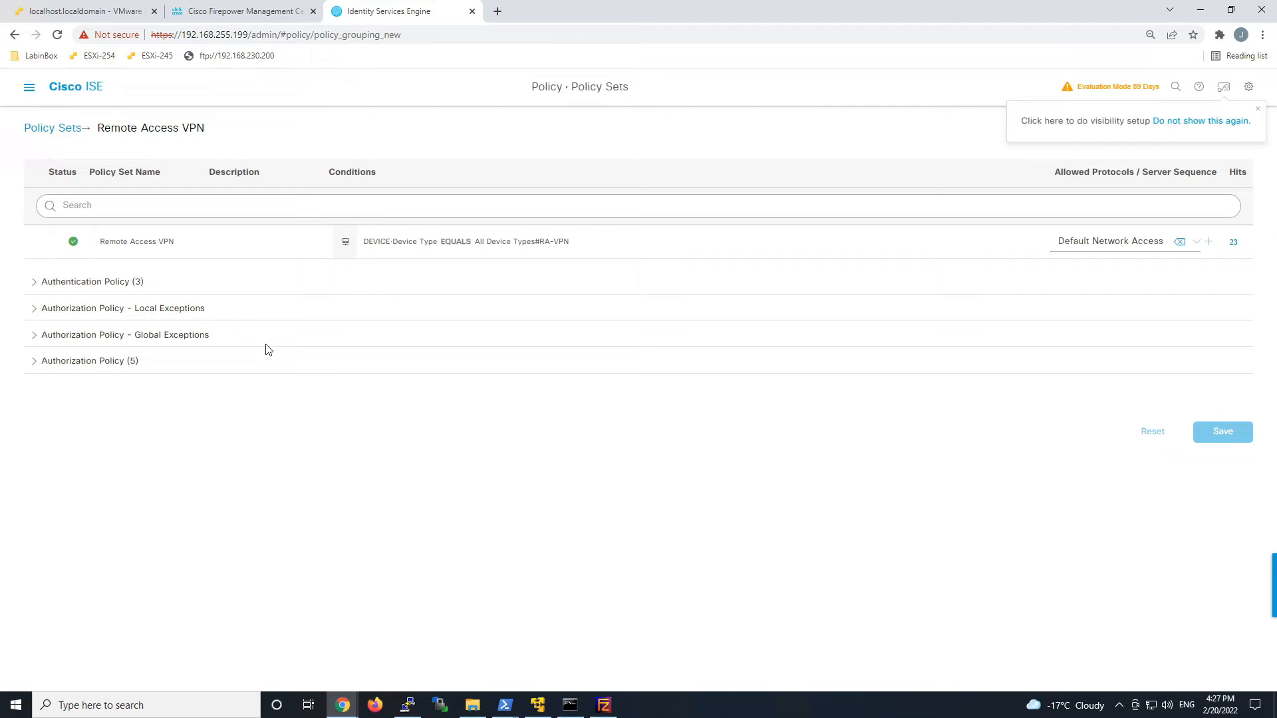
left_click(87, 361)
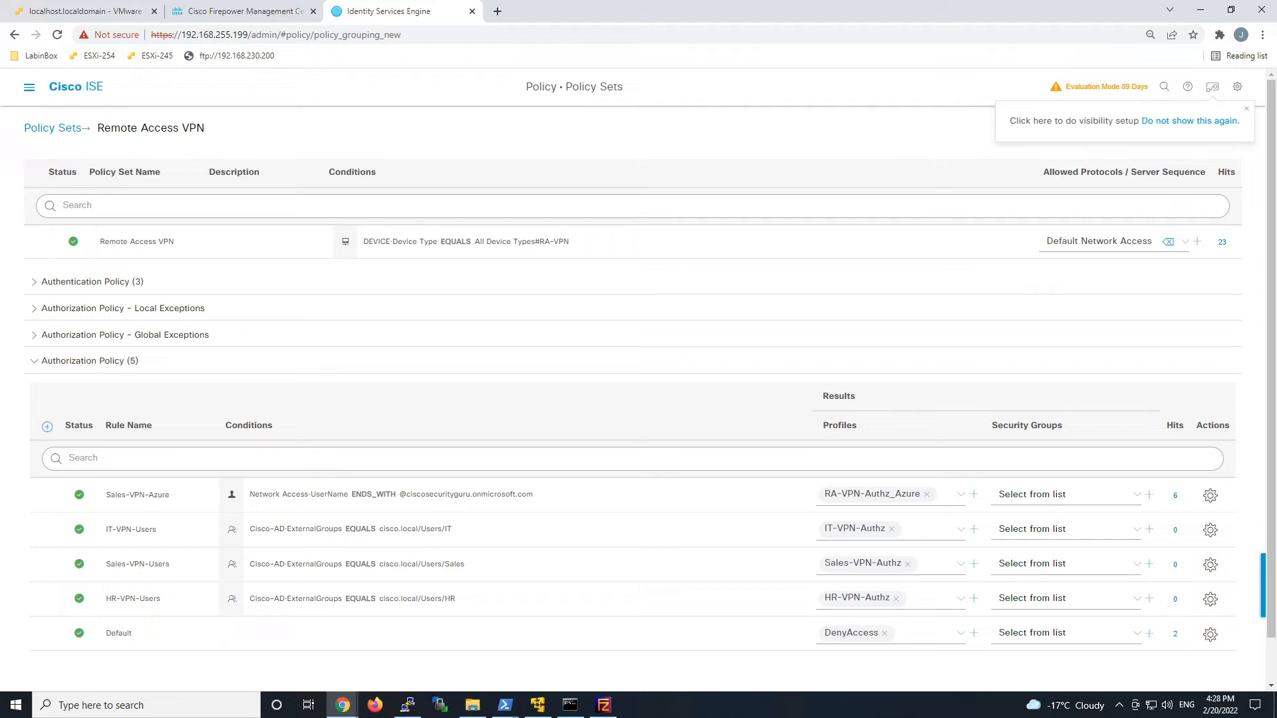
left_click(1210, 497)
Insert a rule above Sales-VPN-Azure named FTD-VPN-Posture-Compliant and open its conditions.
left_click(1198, 524)
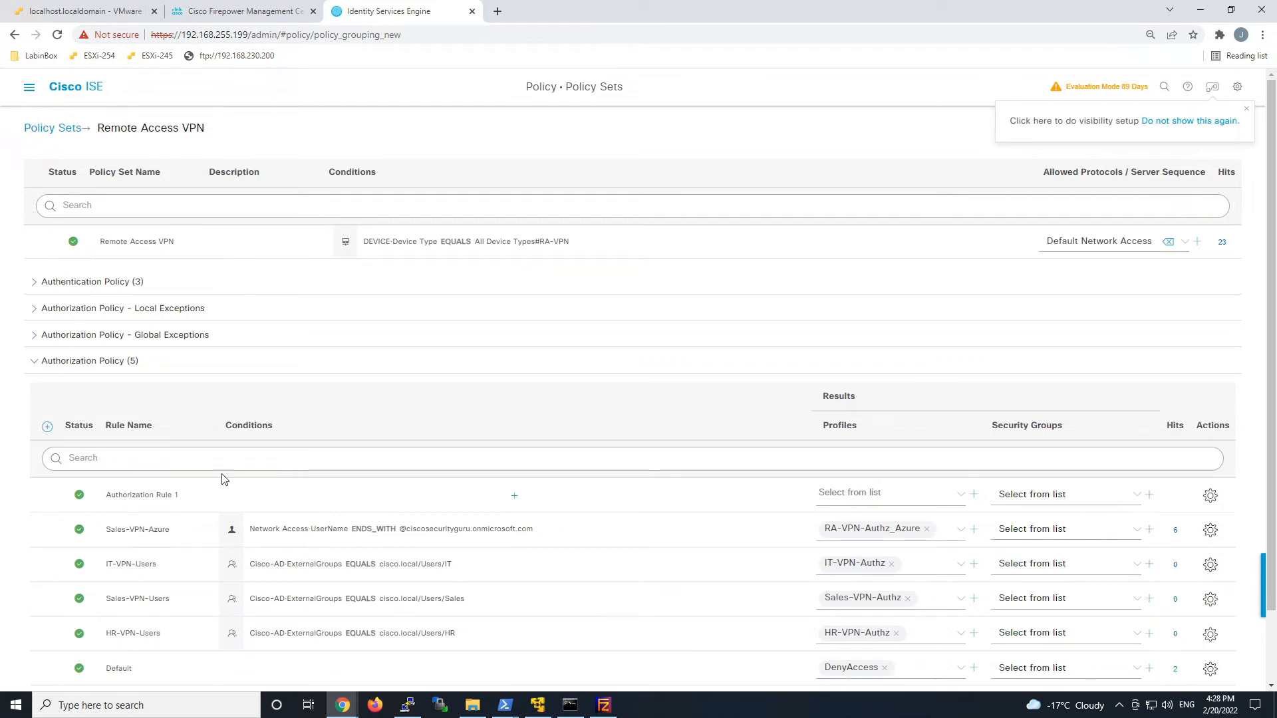
left_click(110, 494)
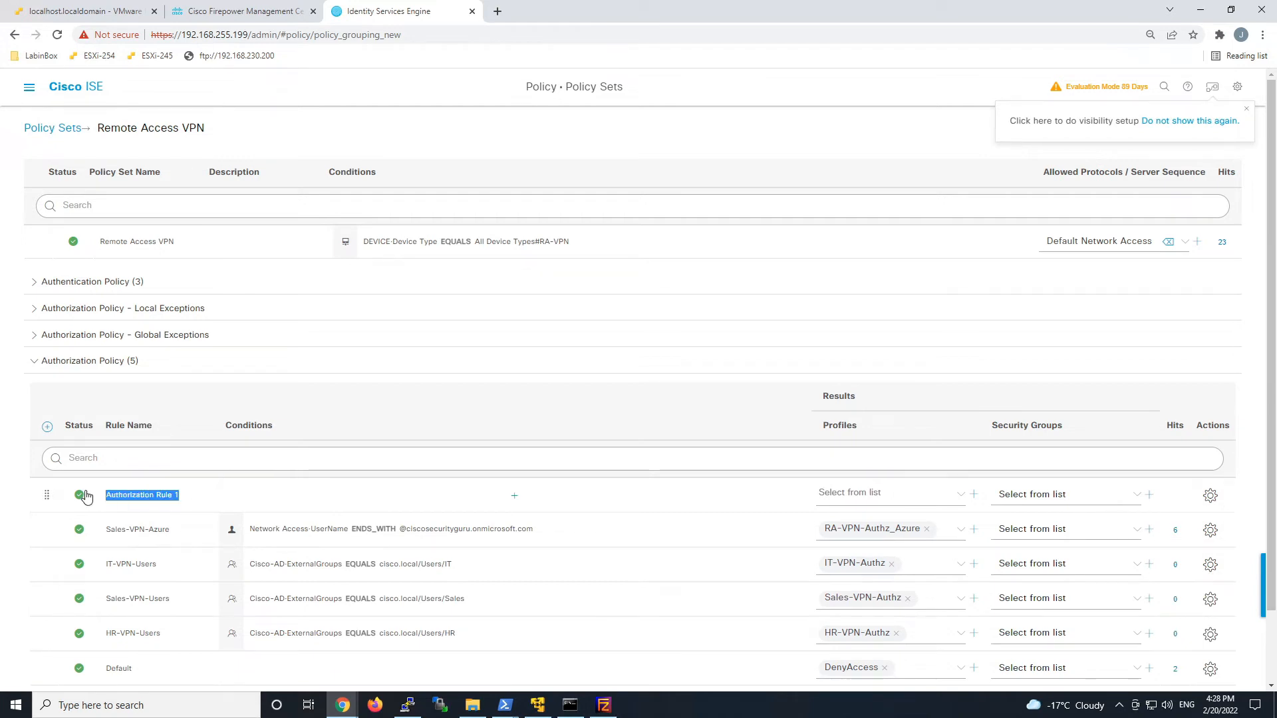
type("FTD-VPN-Posture-Compliant")
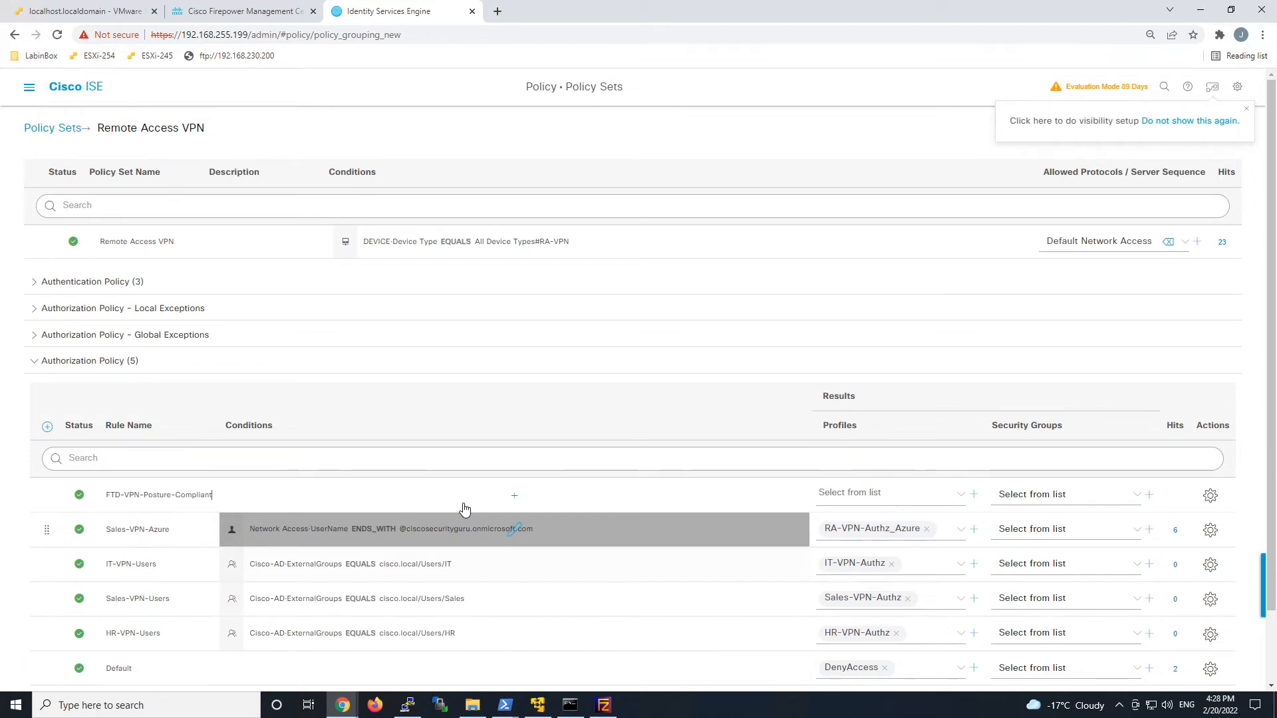
left_click(514, 495)
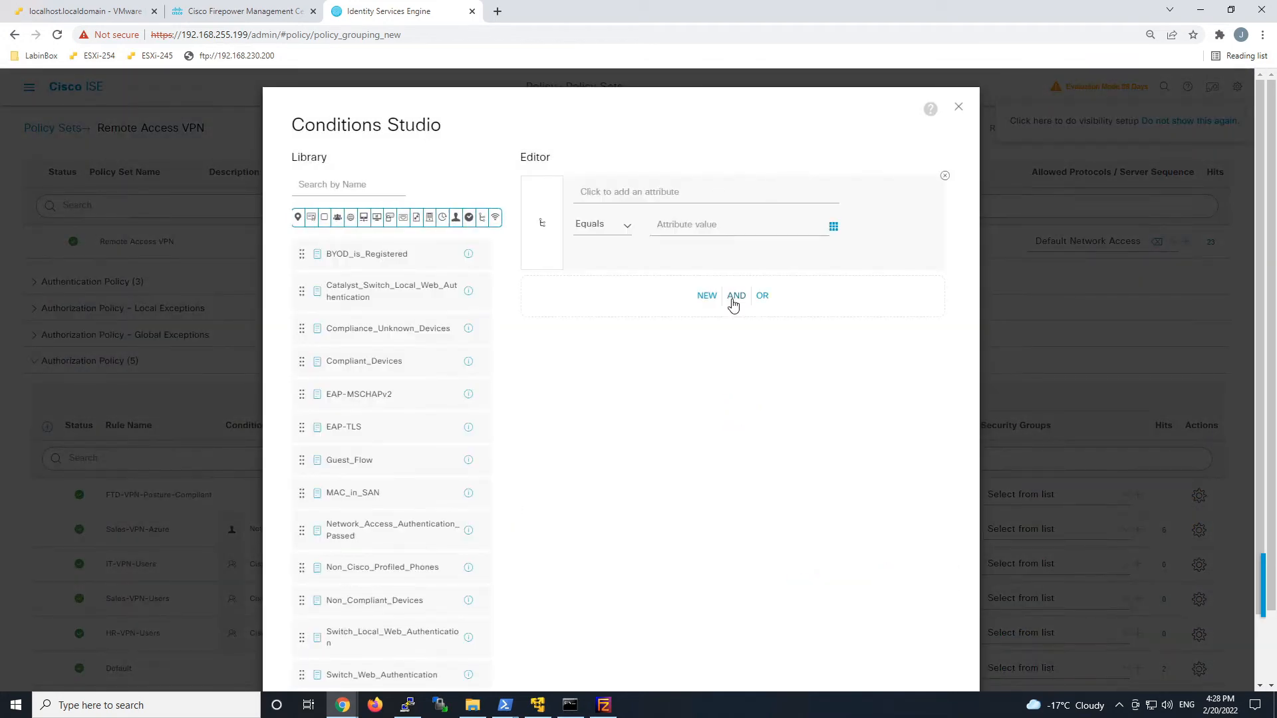
Build Session·PostureStatus Equals Compliant and add an empty AND condition beside it.
left_click(611, 195)
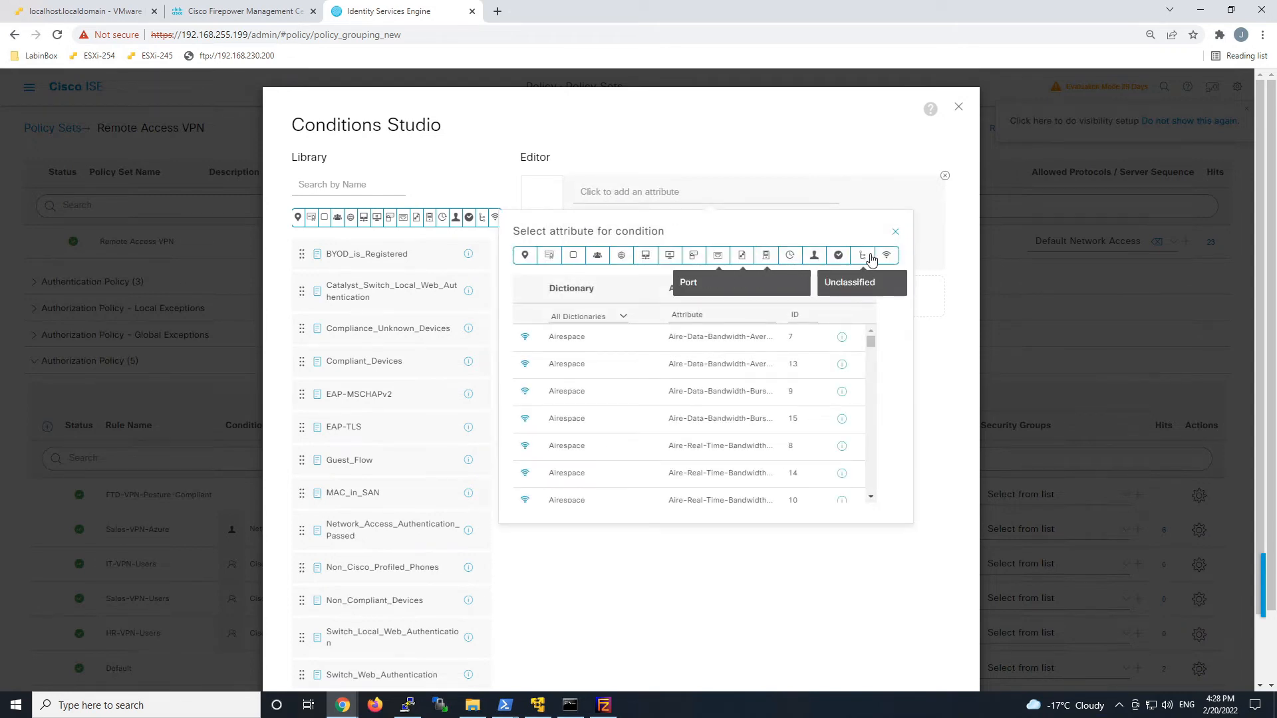
scroll(866, 395, "down", 5)
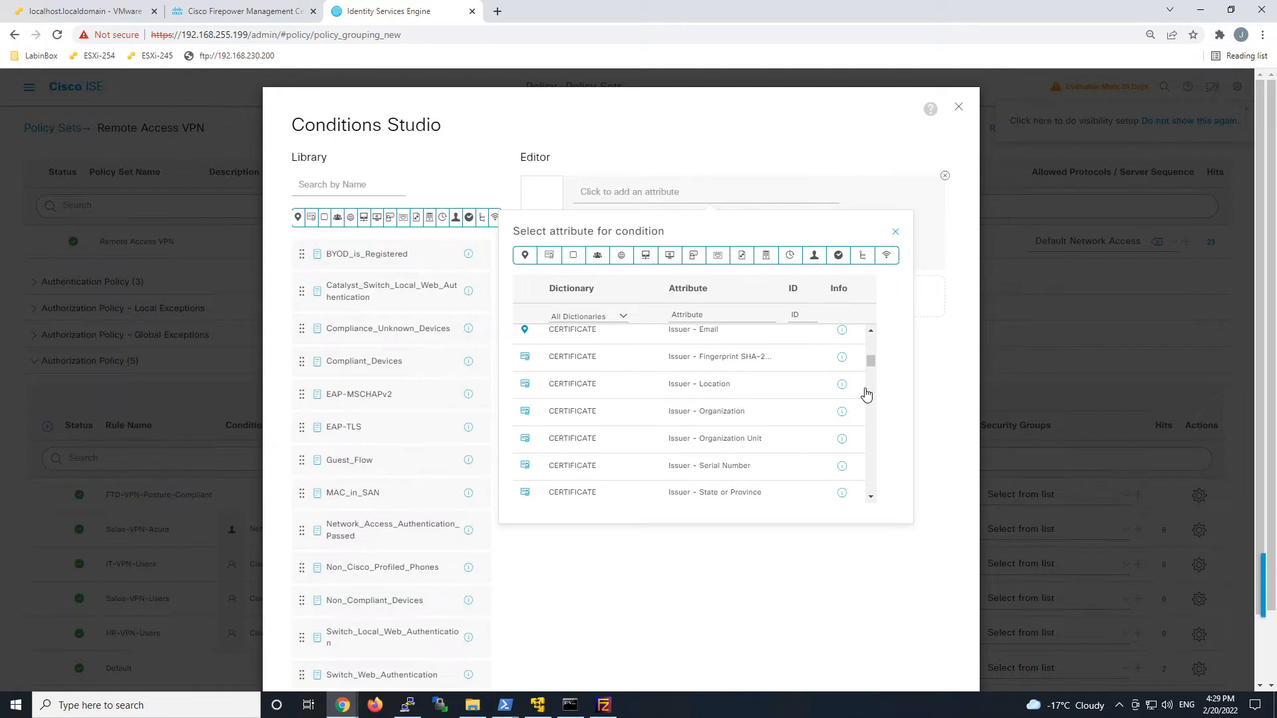
scroll(866, 395, "down", 10)
scroll(872, 389, "down", 10)
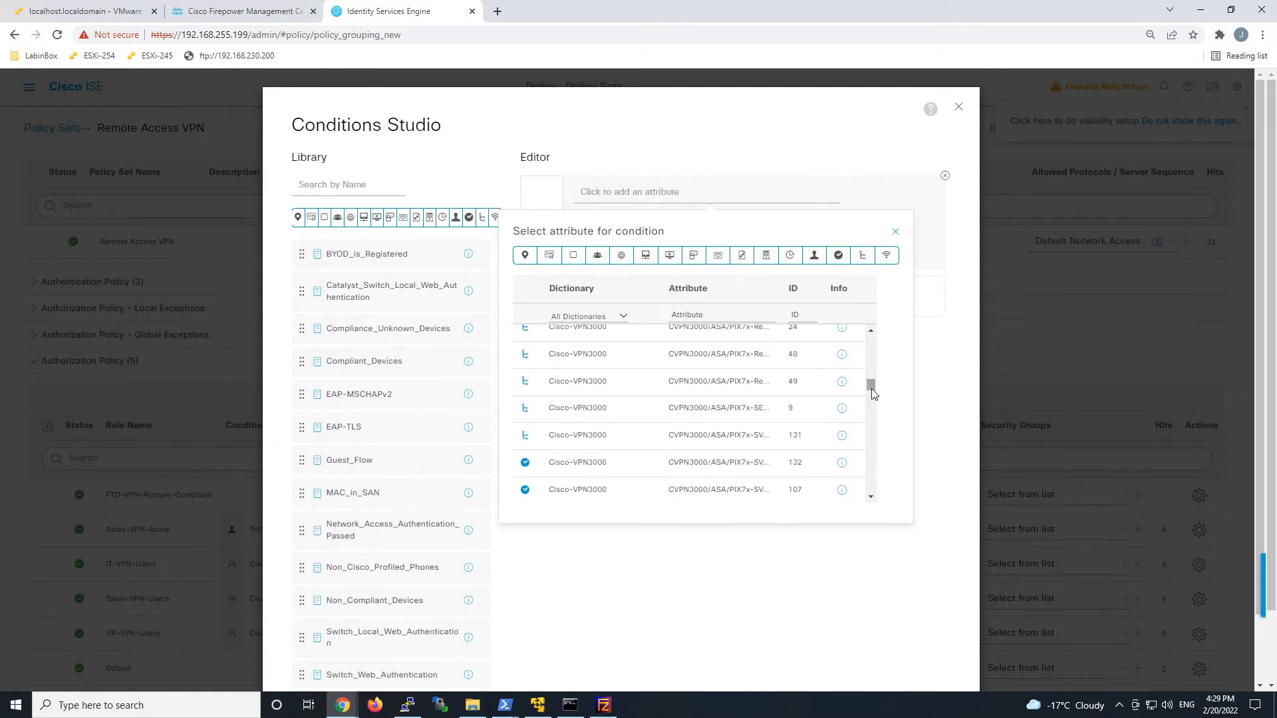
scroll(810, 471, "down", 15)
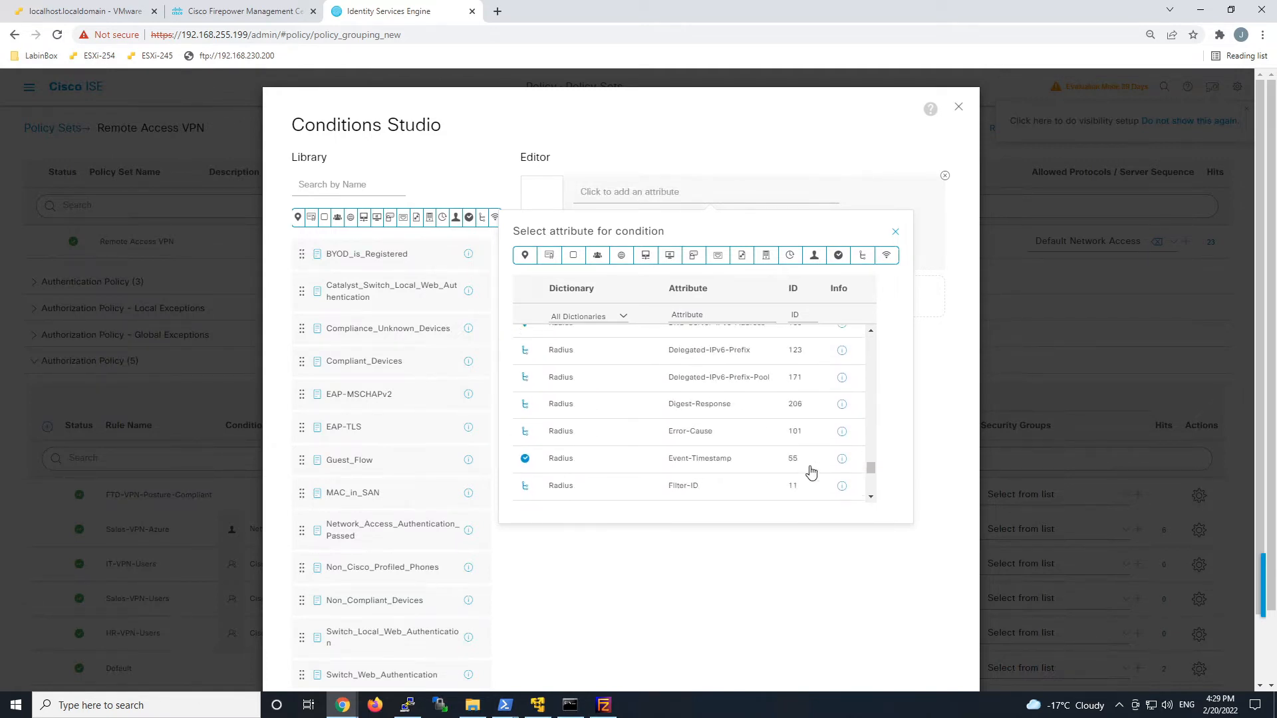
scroll(810, 472, "down", 5)
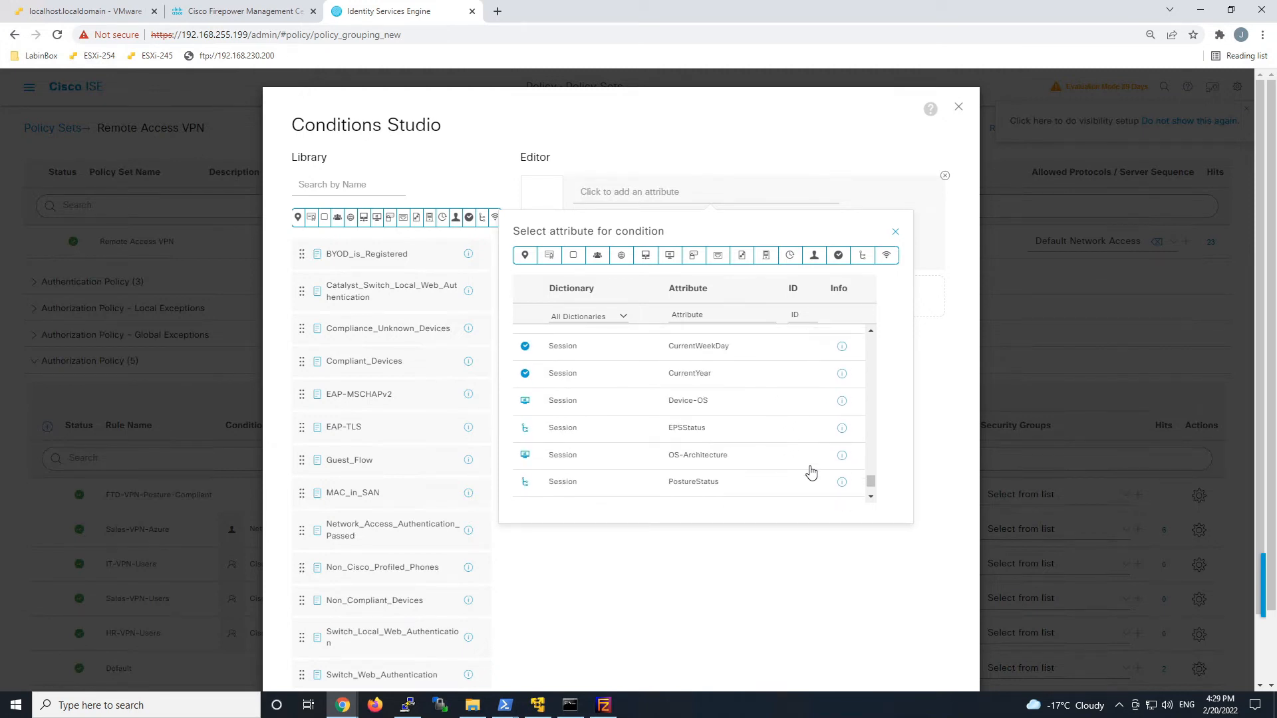
scroll(810, 472, "down", 1)
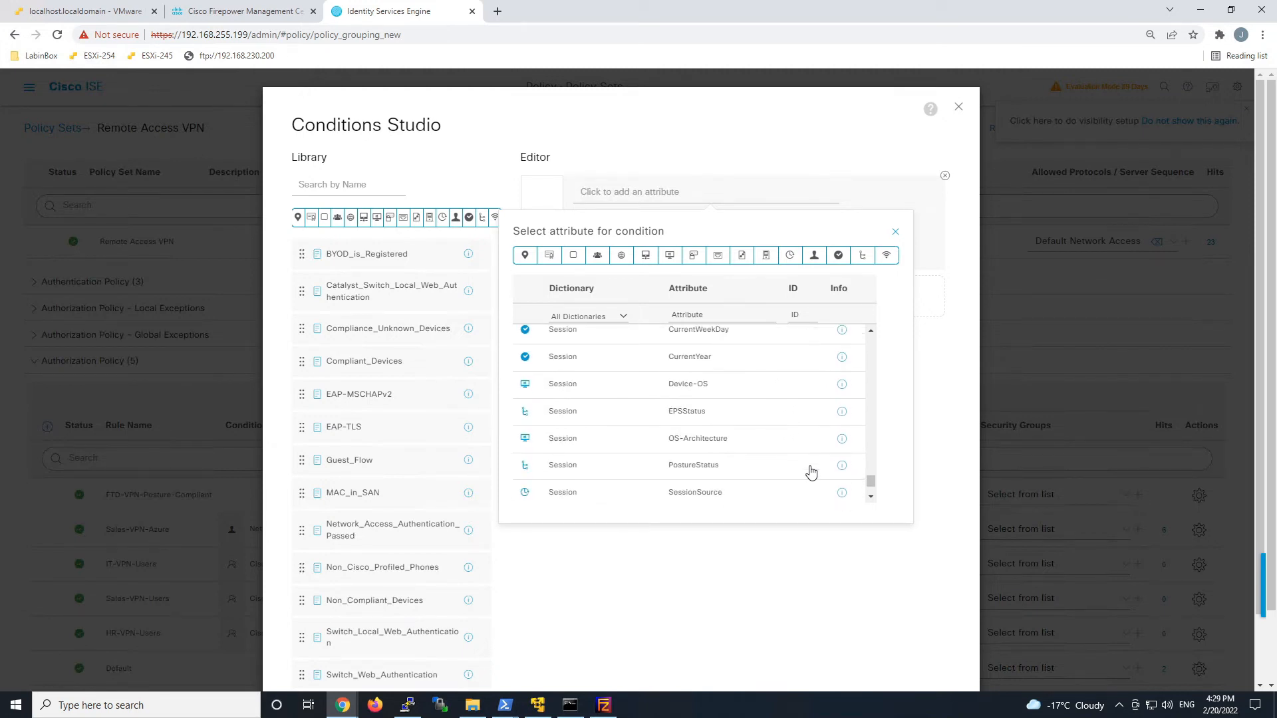
left_click(687, 468)
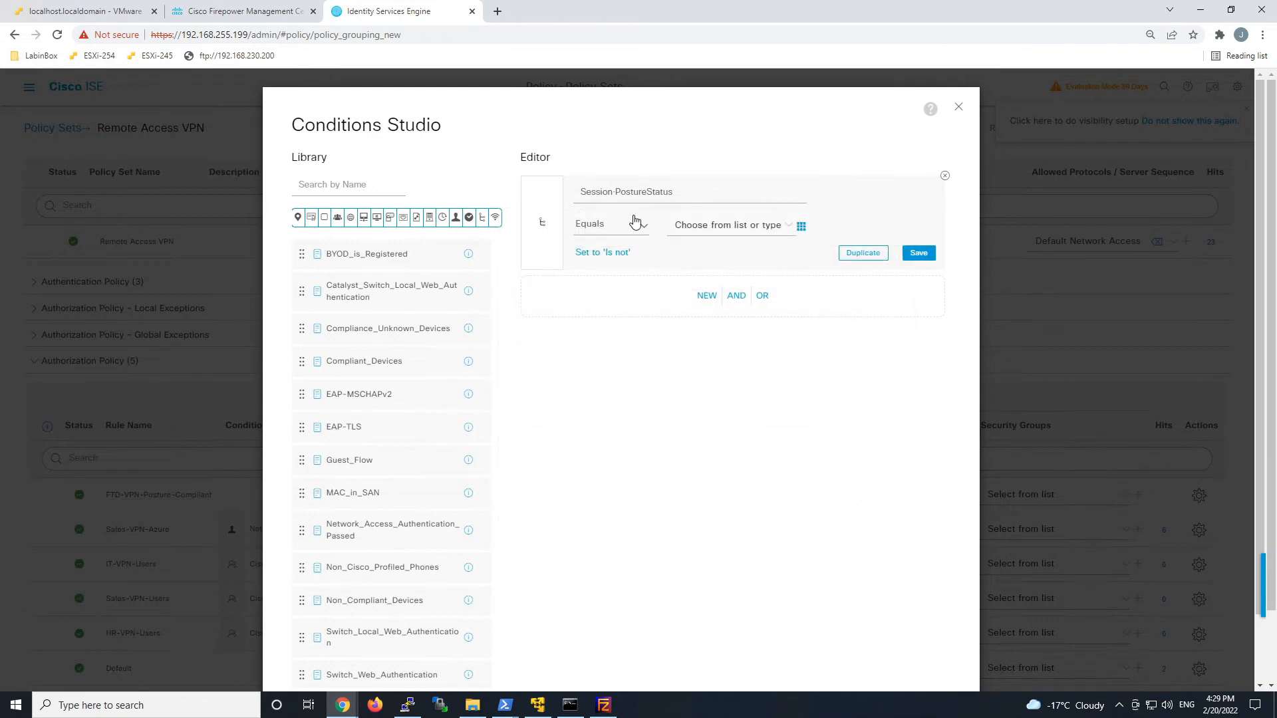
left_click(740, 233)
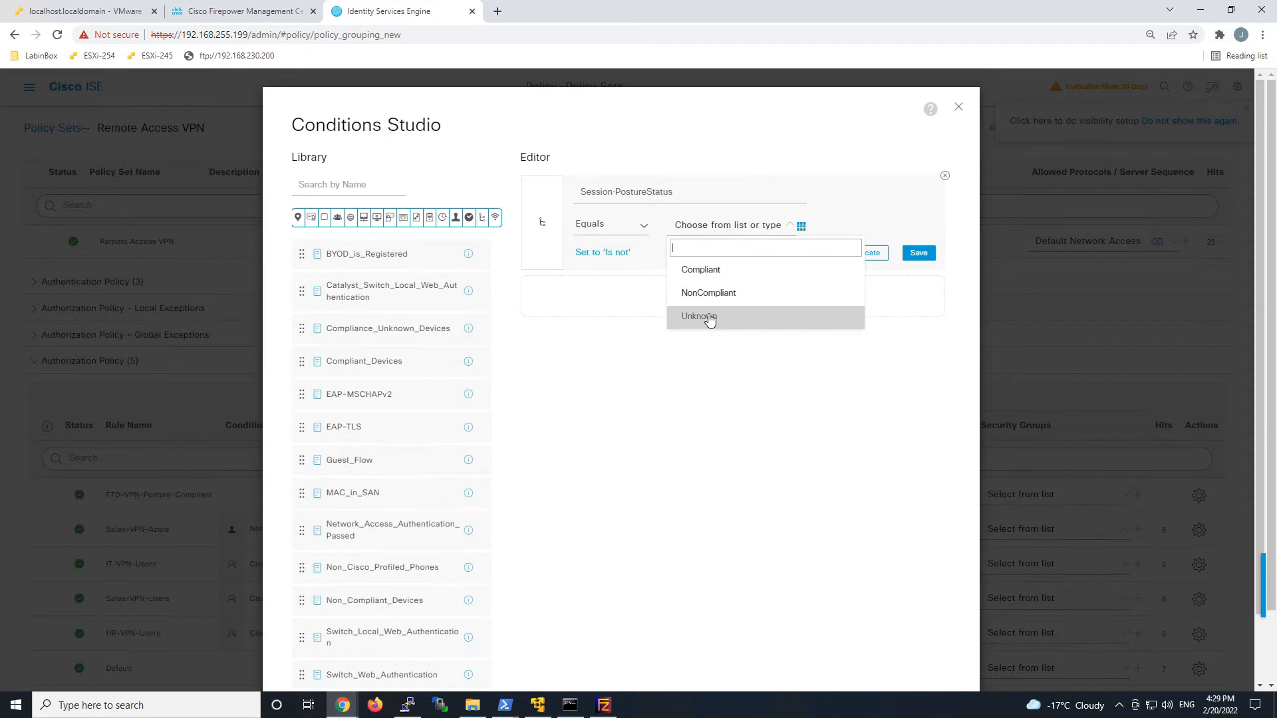
left_click(718, 270)
left_click(700, 291)
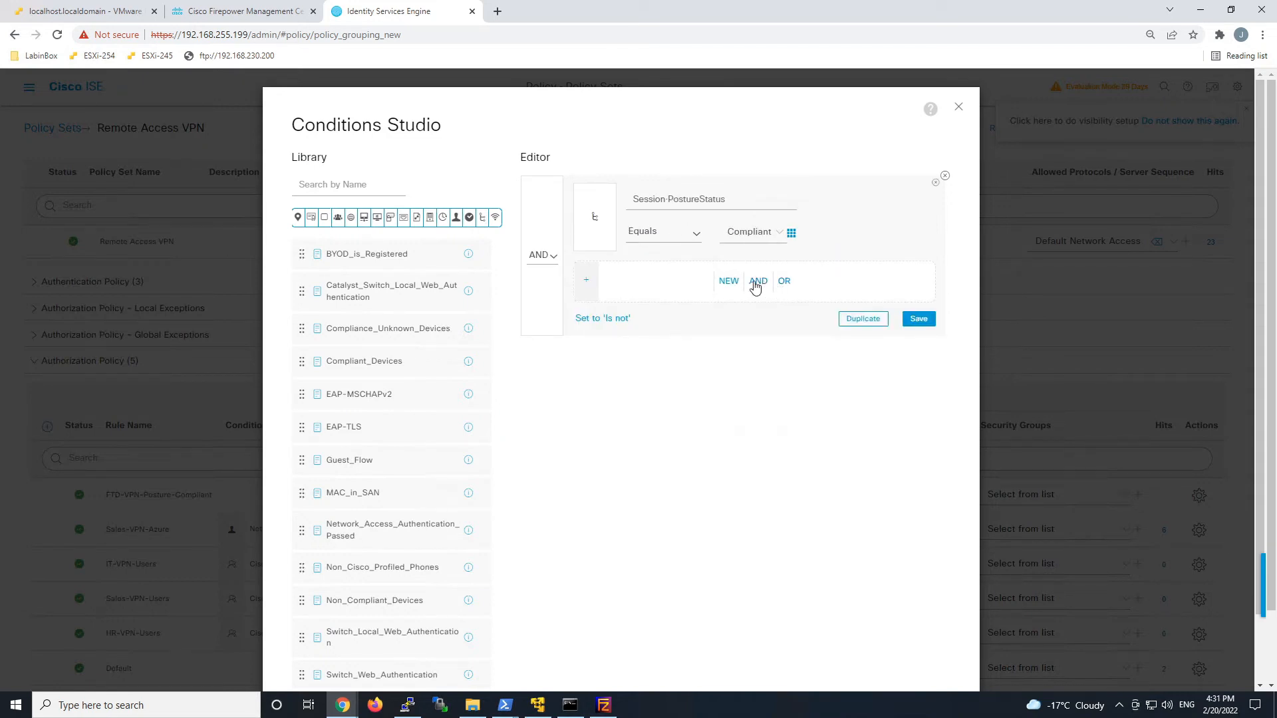
left_click(728, 281)
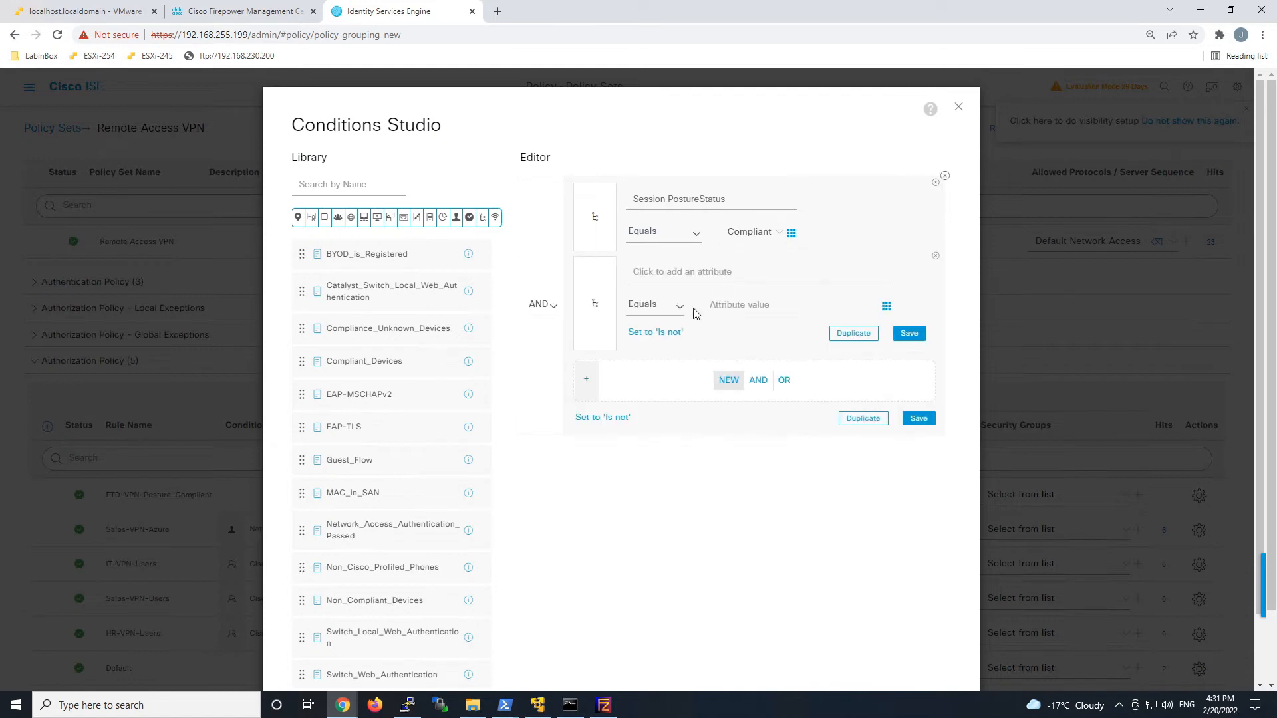
left_click(694, 274)
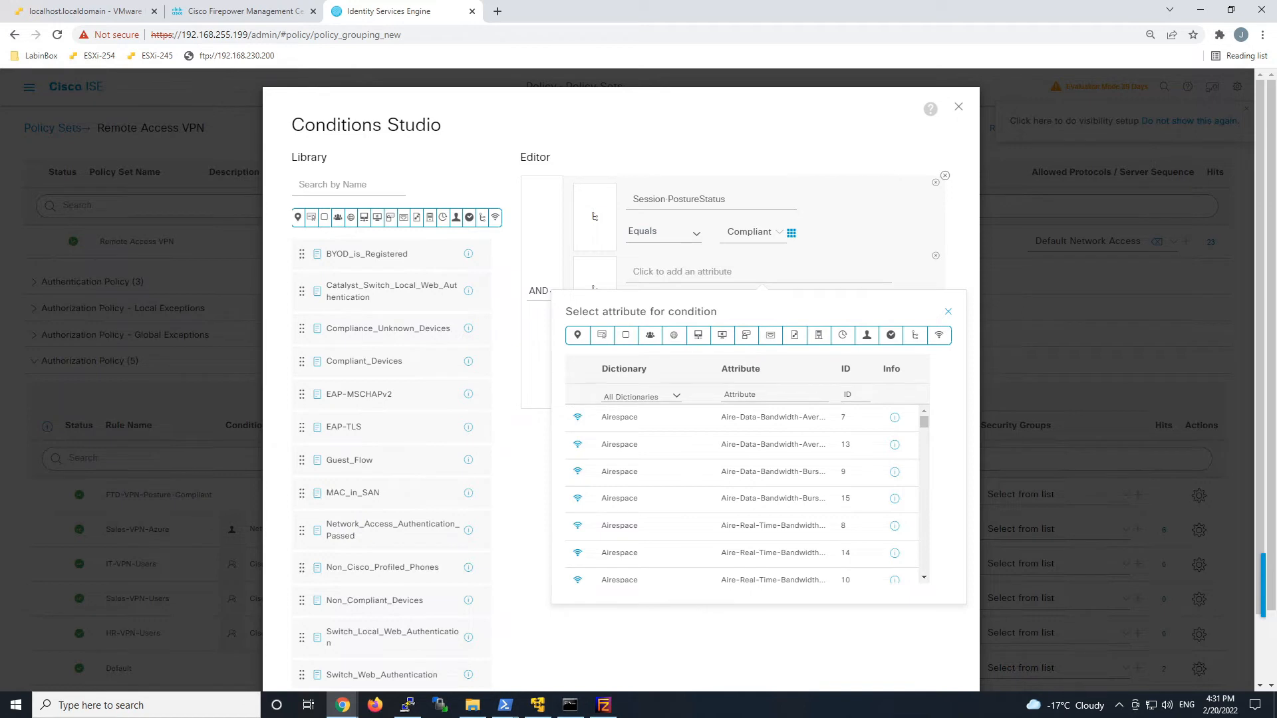
left_click(774, 395)
type("username")
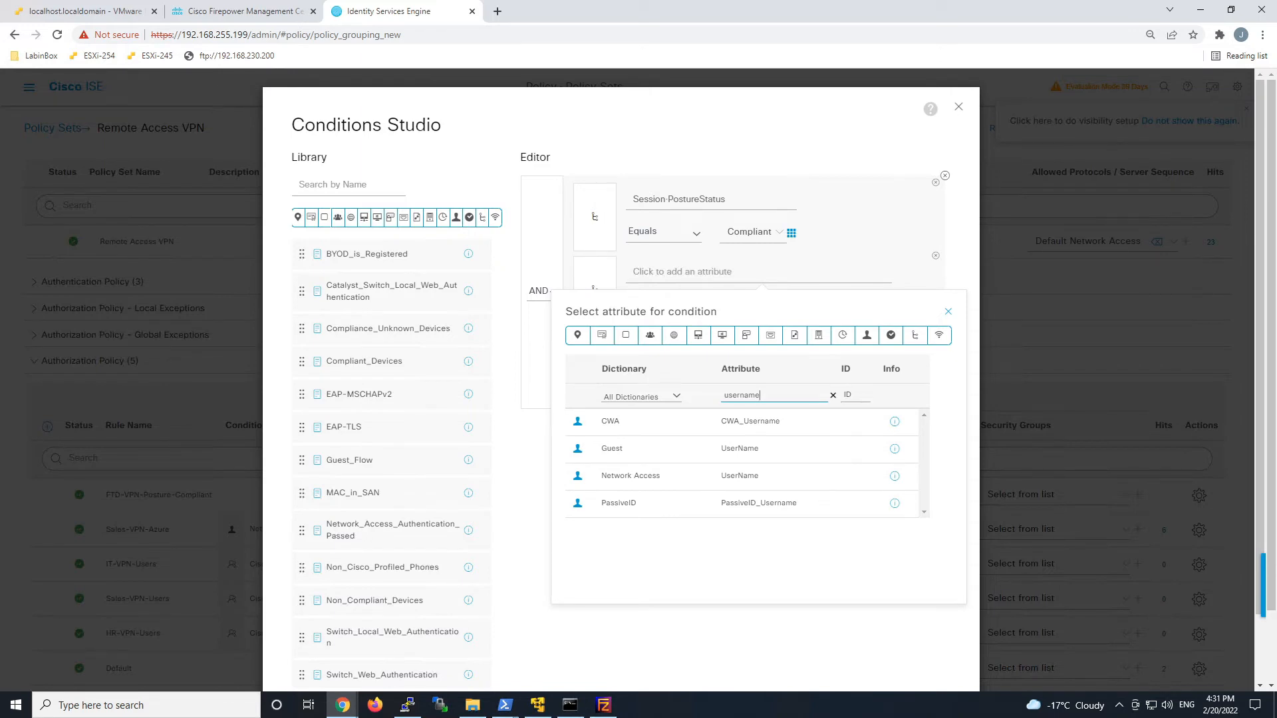
left_click(745, 485)
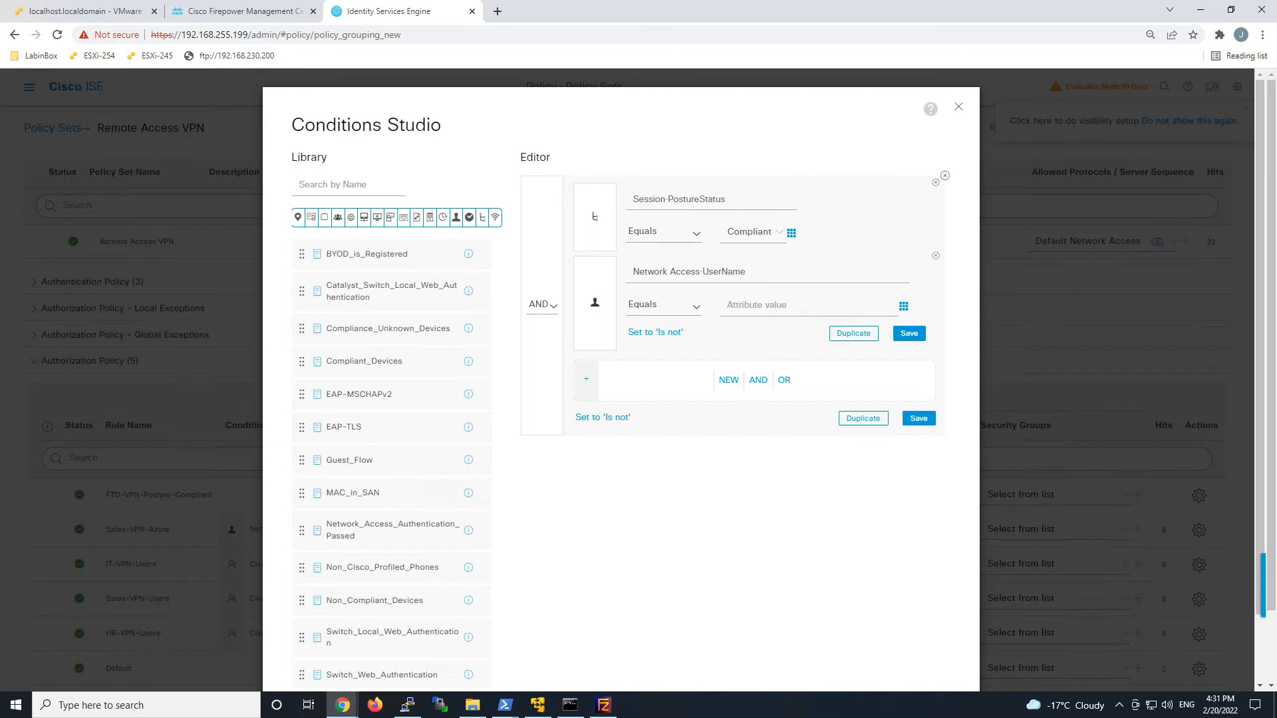
left_click(692, 308)
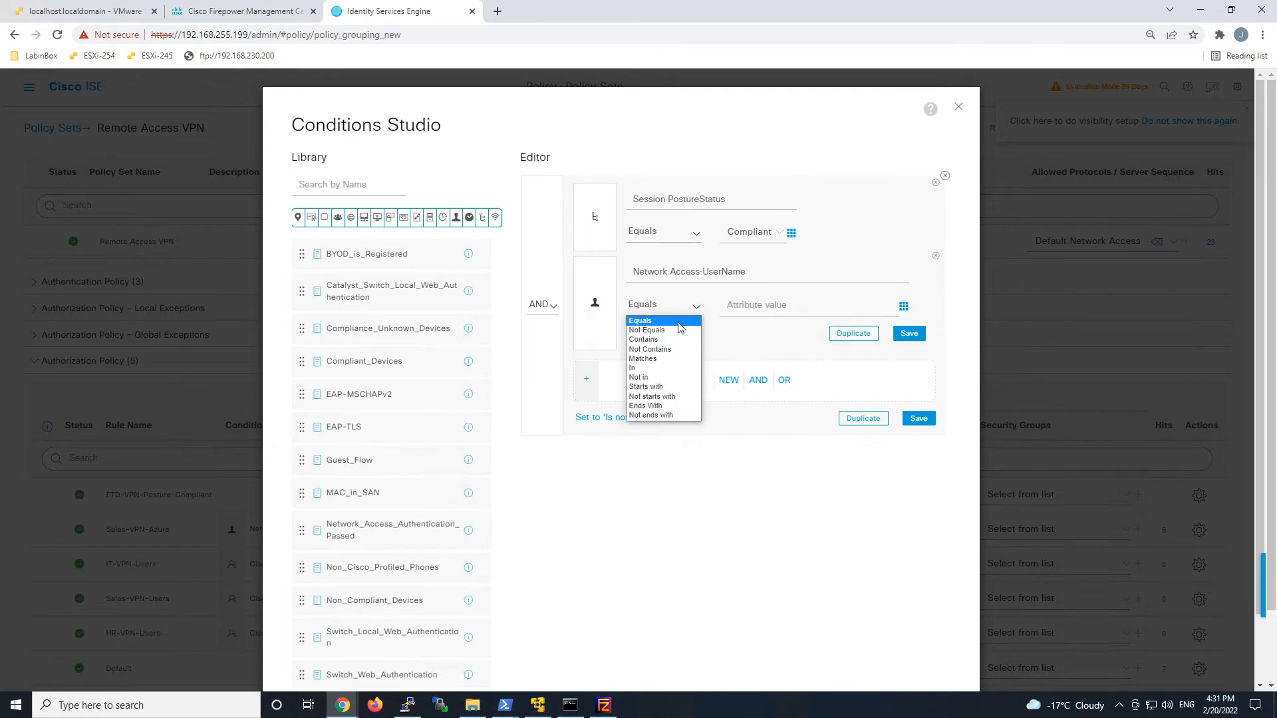
left_click(645, 406)
type("@cisco")
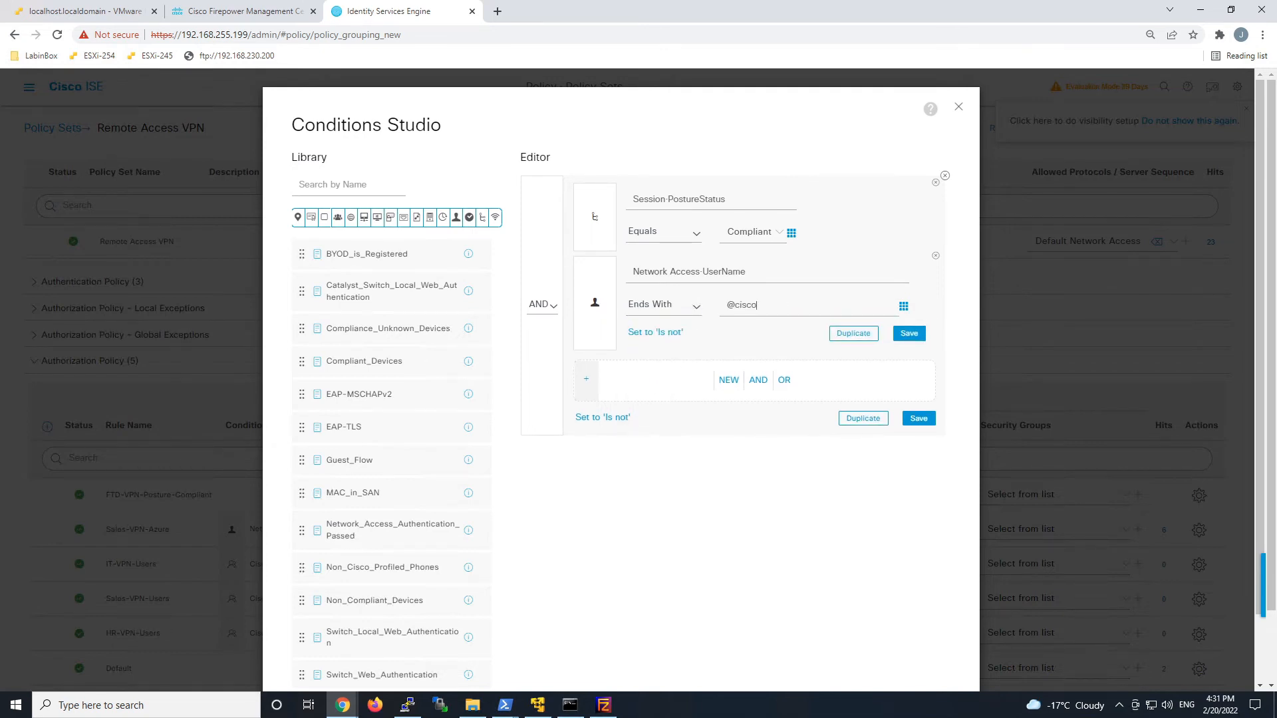
type("securityguru.onmicrosoft.com")
left_click(846, 510)
scroll(846, 510, "down", 2)
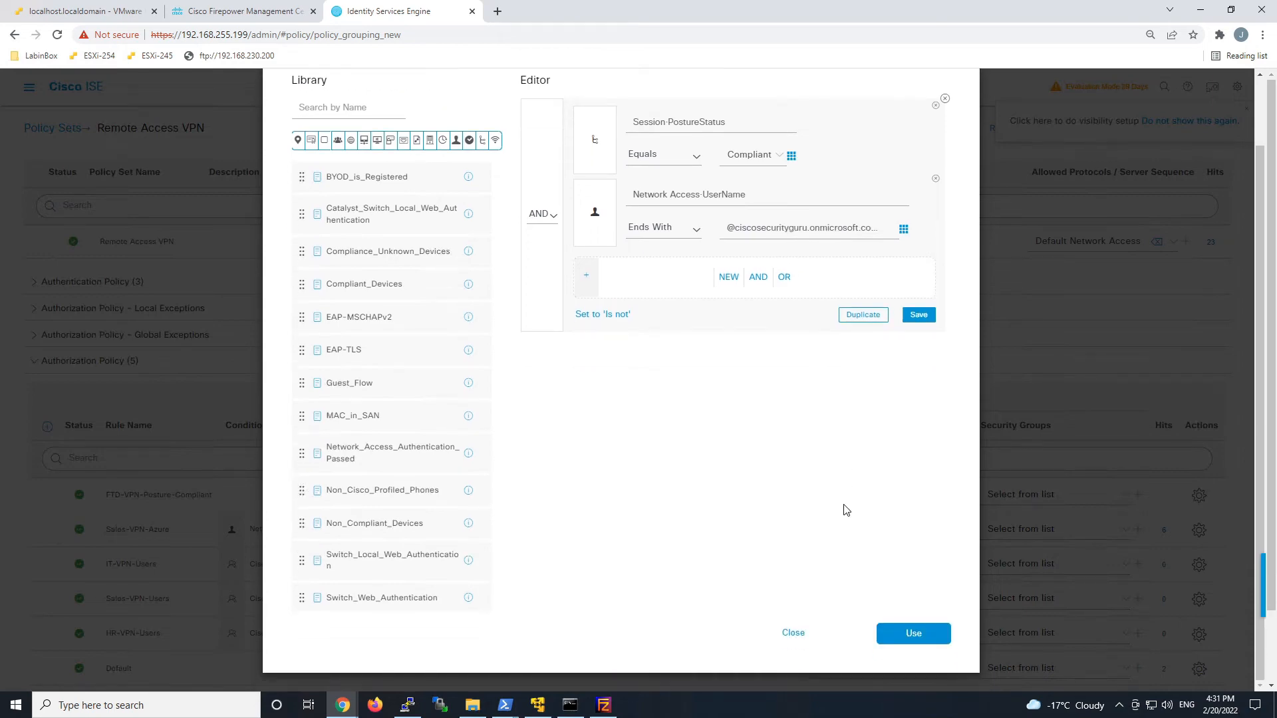
left_click(909, 637)
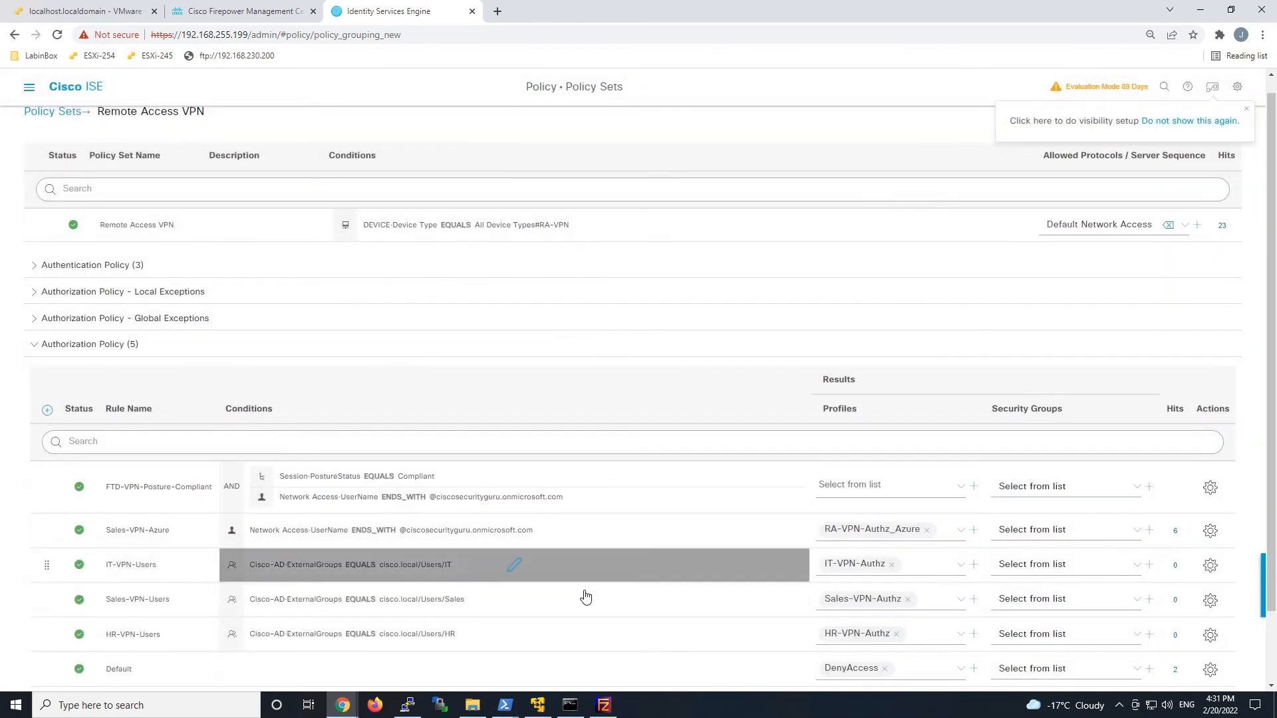
Set the Compliant rule's authorization profile to VPNPermitAll.
left_click(957, 487)
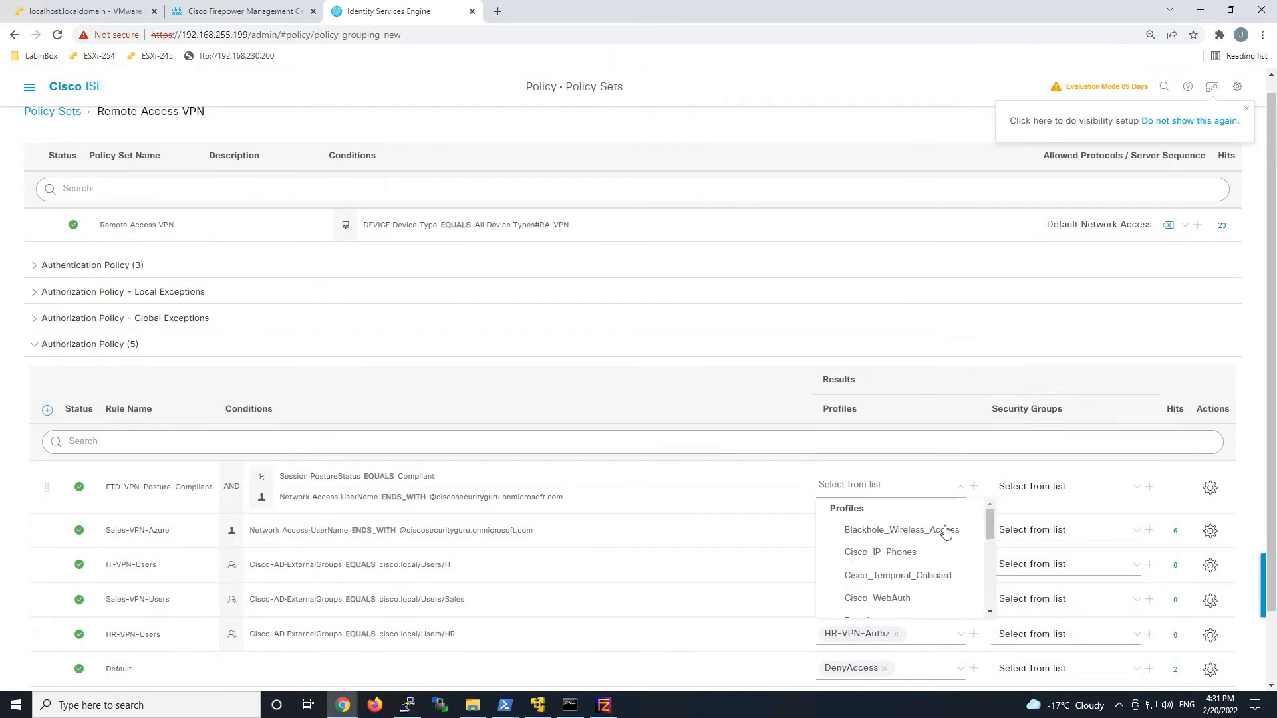
scroll(953, 534, "down", 2)
scroll(953, 534, "down", 4)
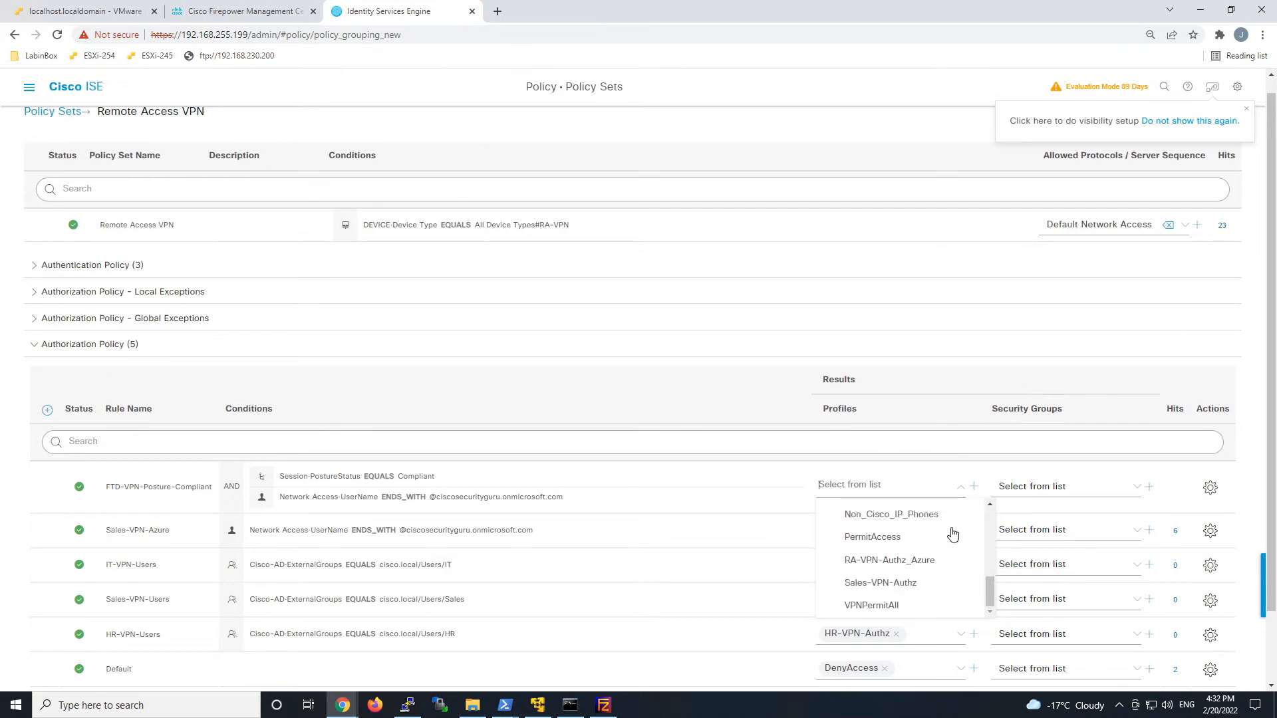
left_click(891, 606)
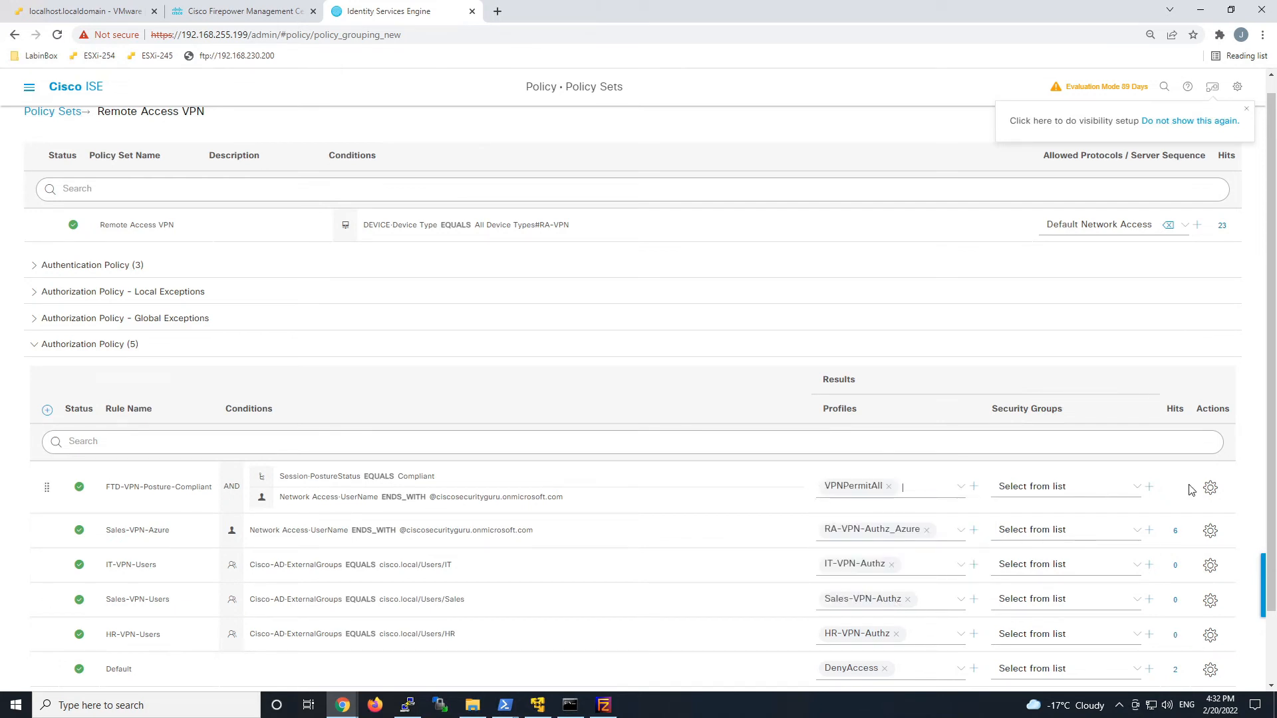
left_click(1209, 489)
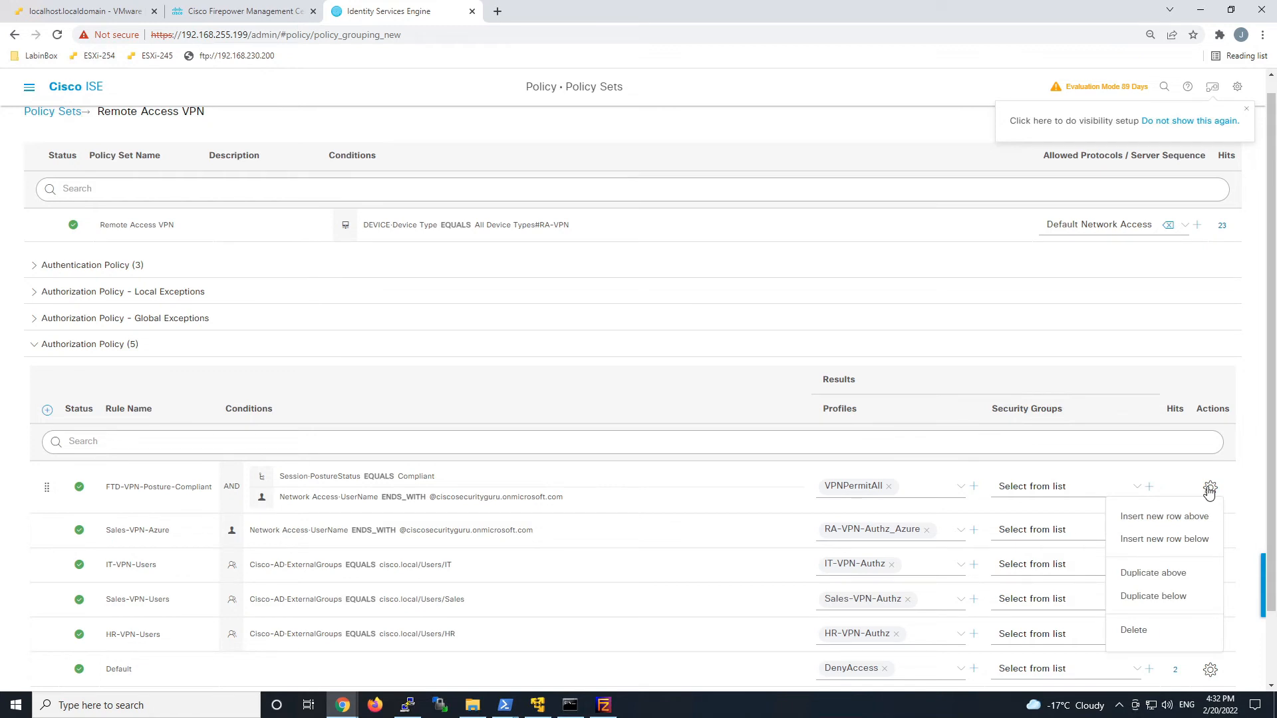
Duplicate the Compliant rule below and rename the copy FTD-VPN-Posture-NonCompliant.
left_click(1153, 597)
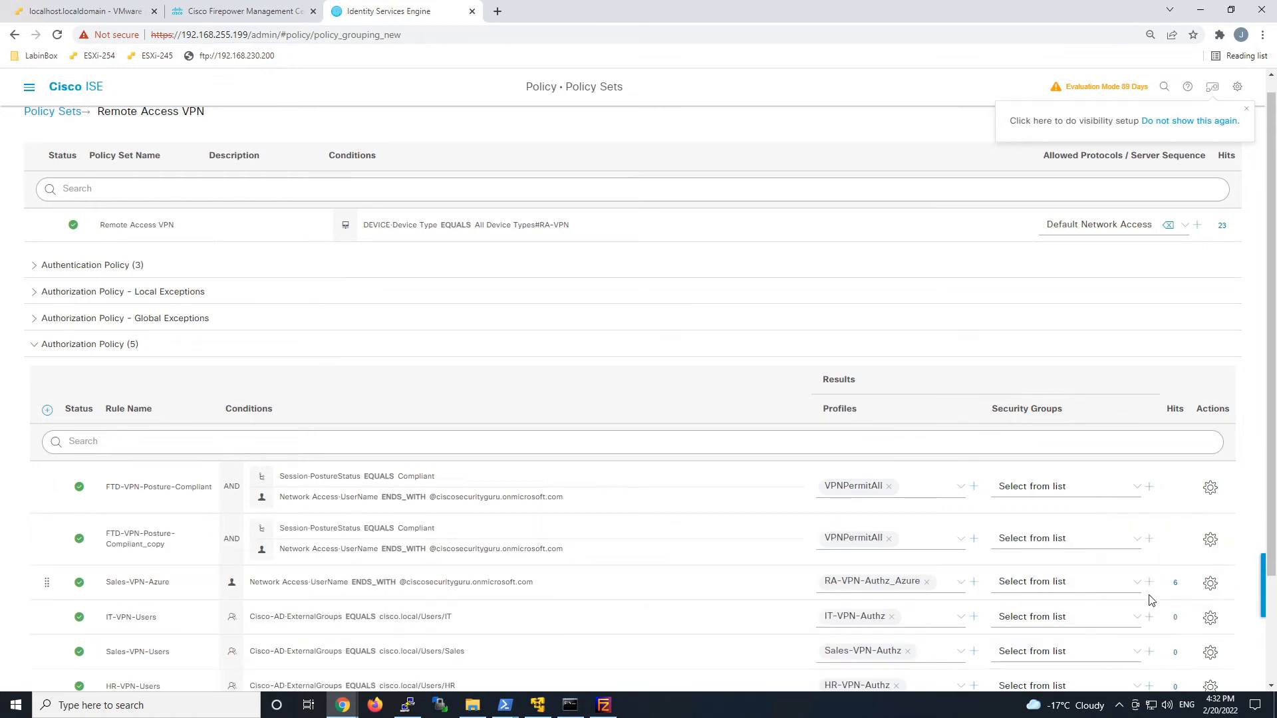
left_click(147, 544)
left_click_drag(165, 544, 147, 544)
key("BackSpace")
key("BackSpace")
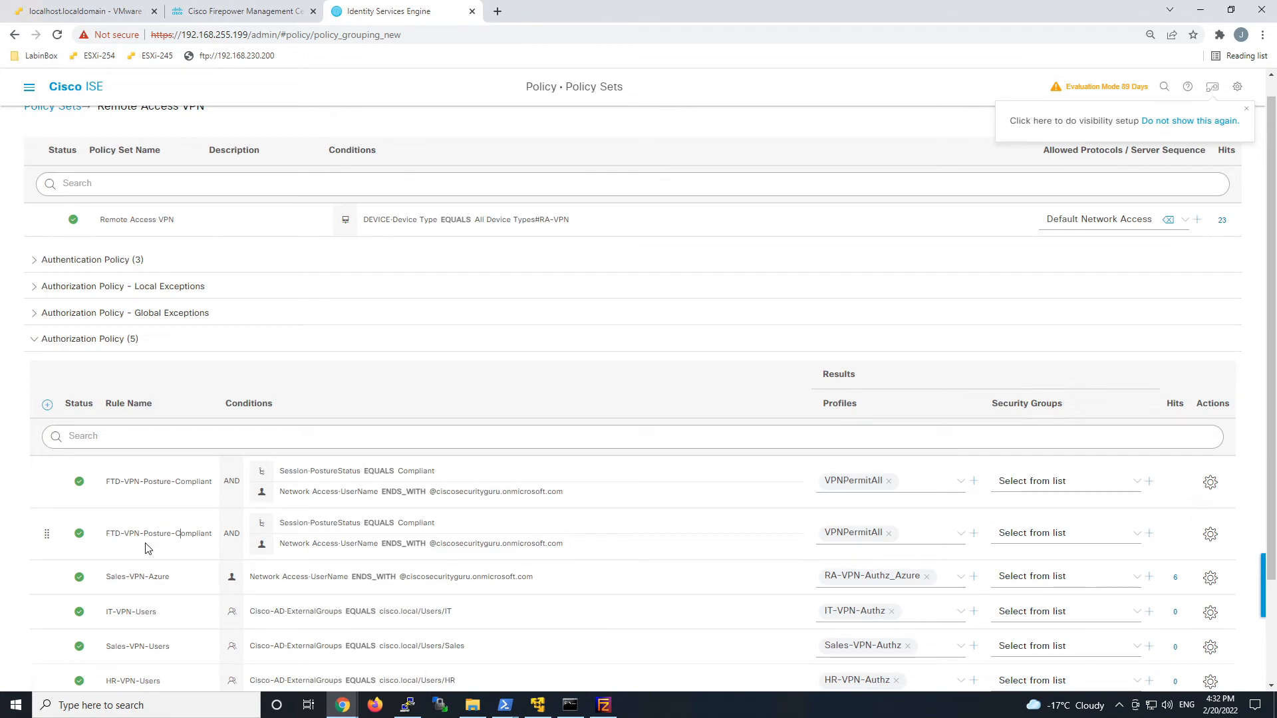
type("Non")
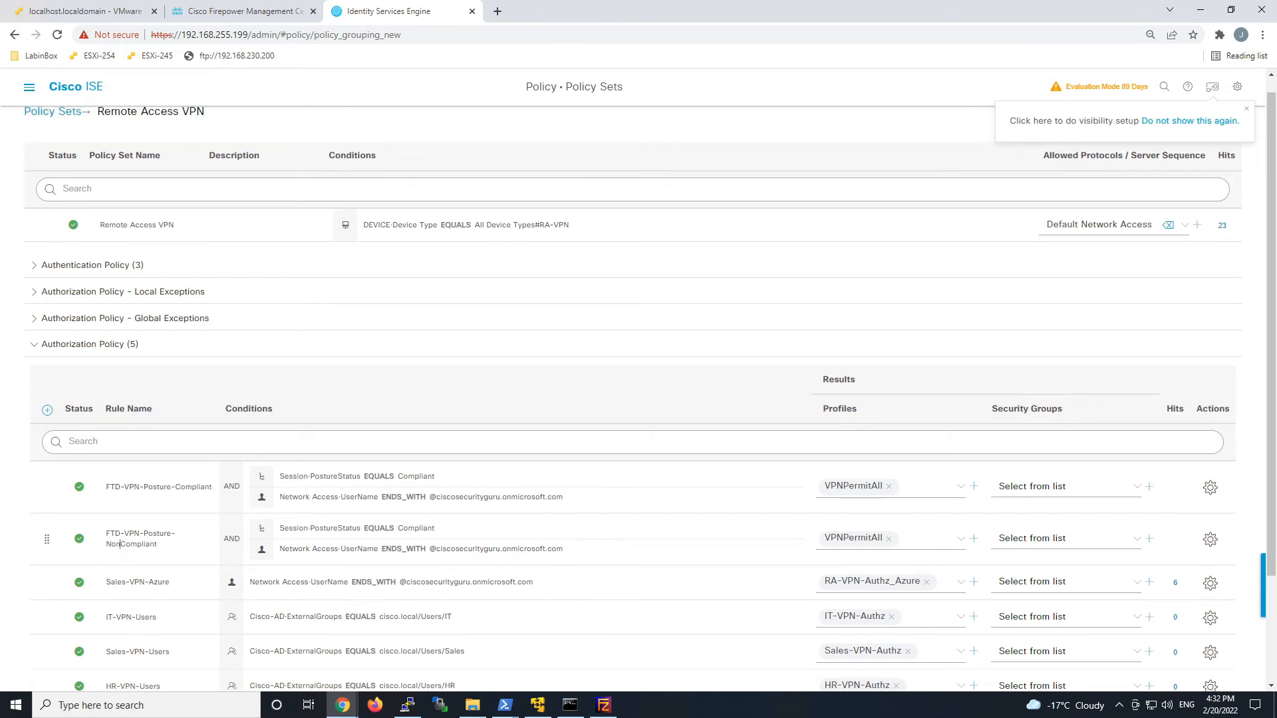
left_click(454, 525)
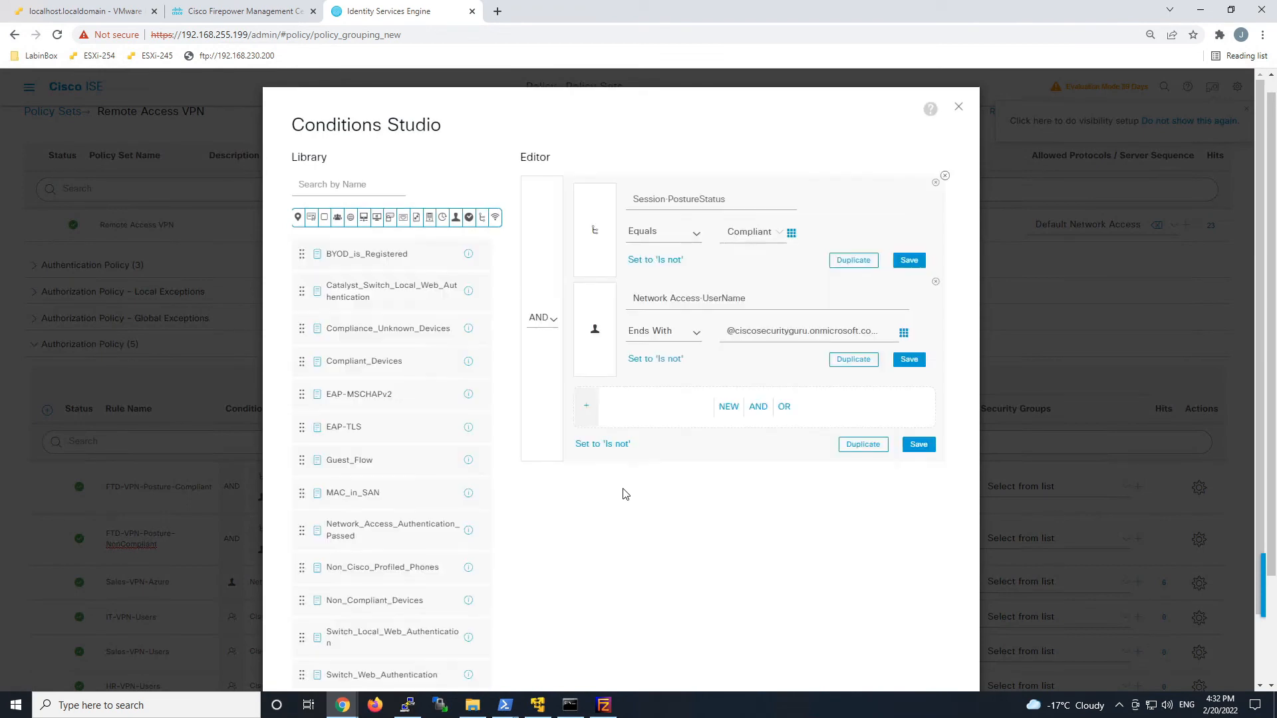
Change the rule's PostureStatus value to NonCompliant and apply the conditions.
left_click(756, 244)
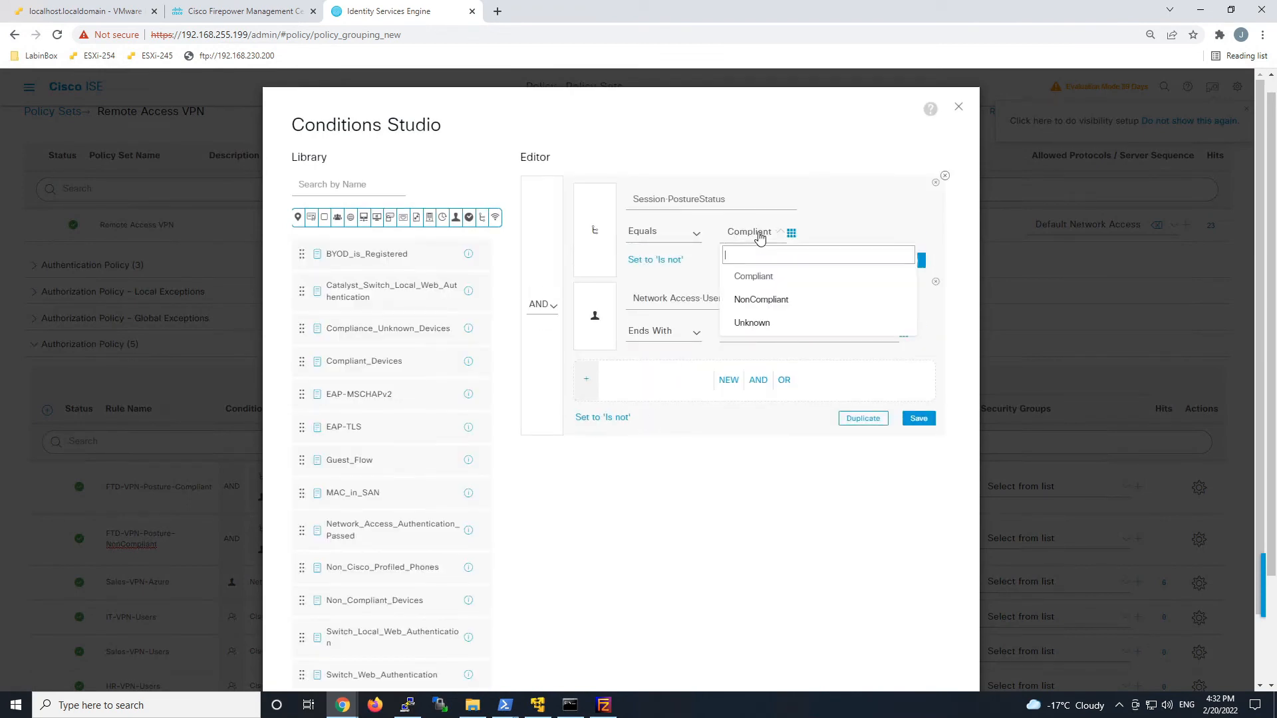
left_click(756, 297)
scroll(900, 573, "down", 2)
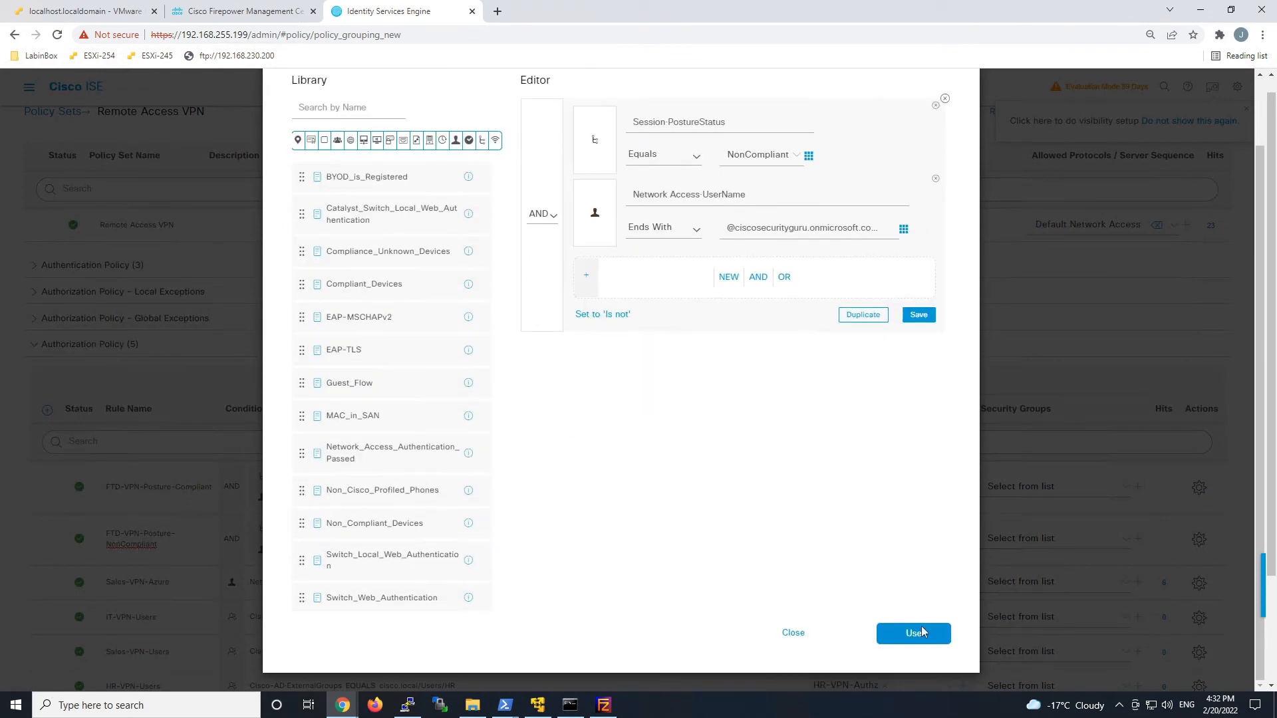
left_click(914, 636)
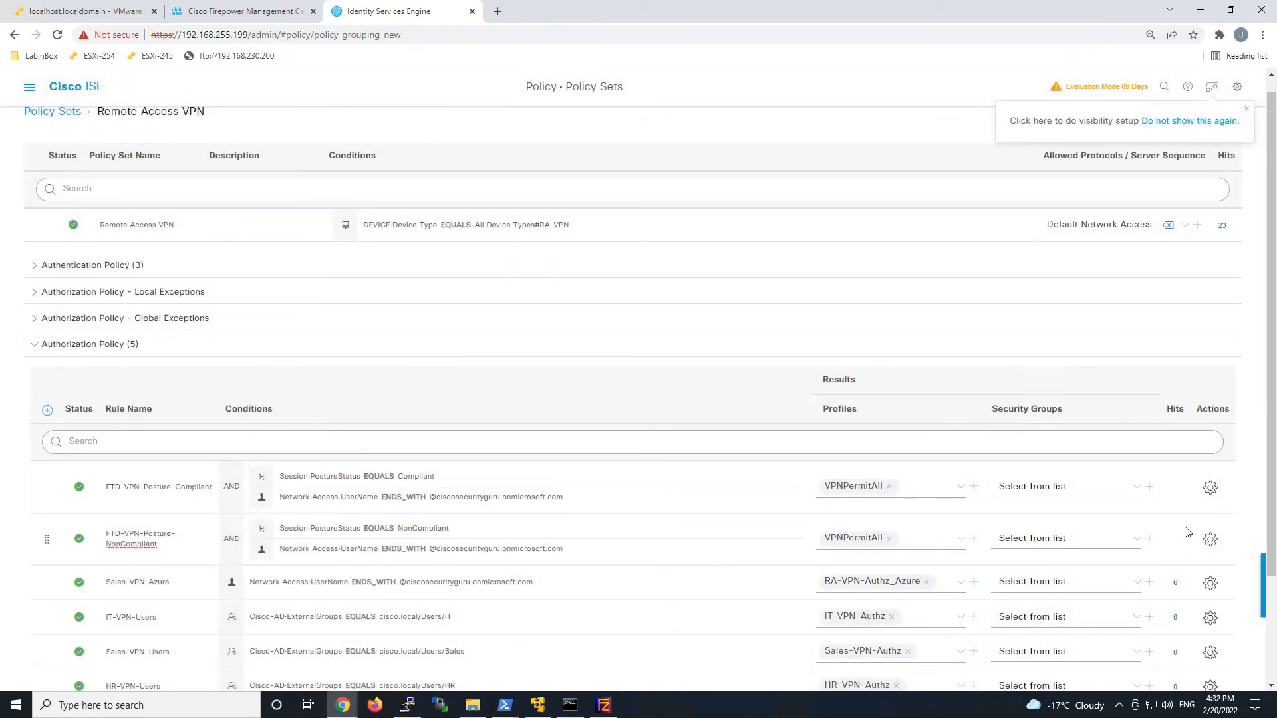
Duplicate the NonCompliant rule below itself and start trimming the copy's name.
left_click(1210, 539)
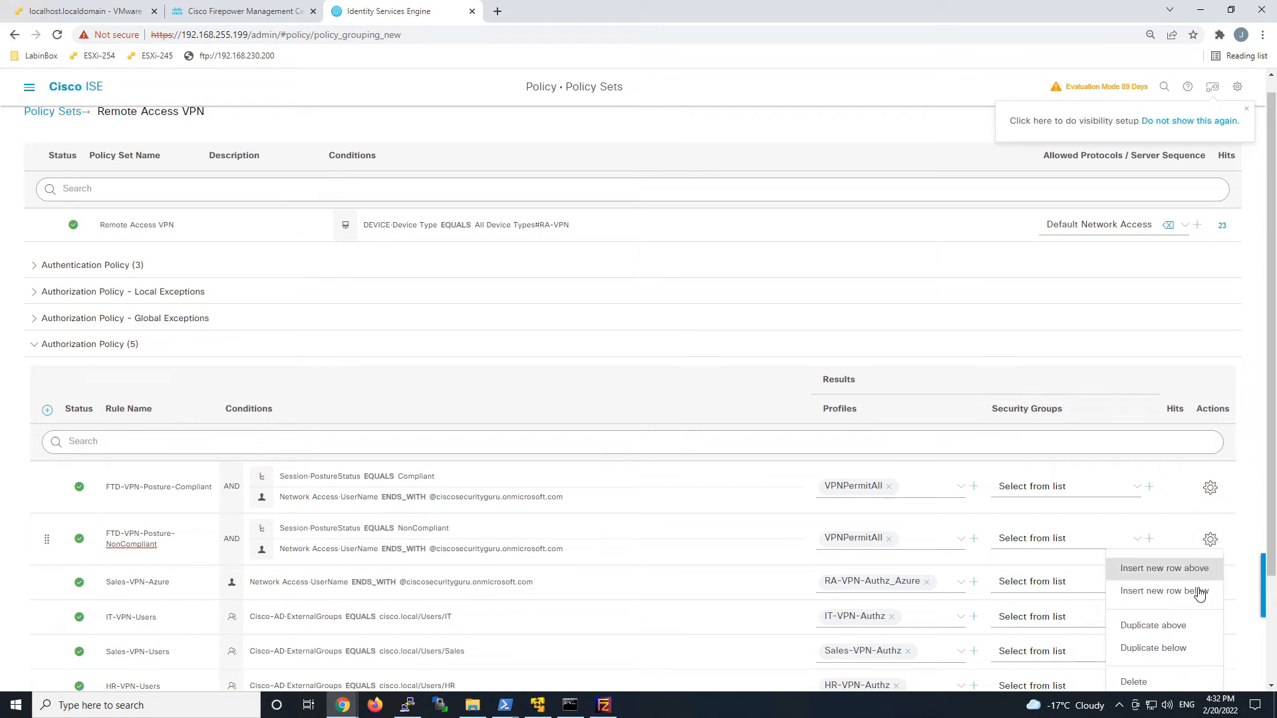
left_click(1182, 649)
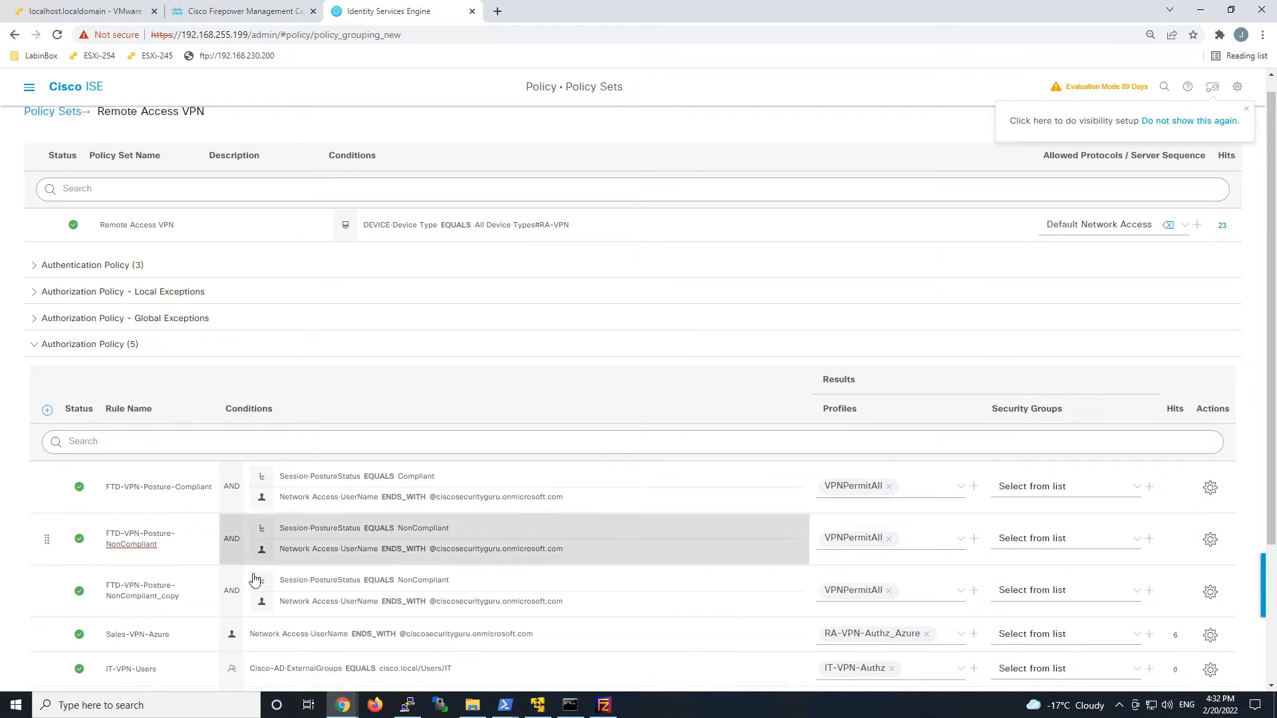
left_click(165, 607)
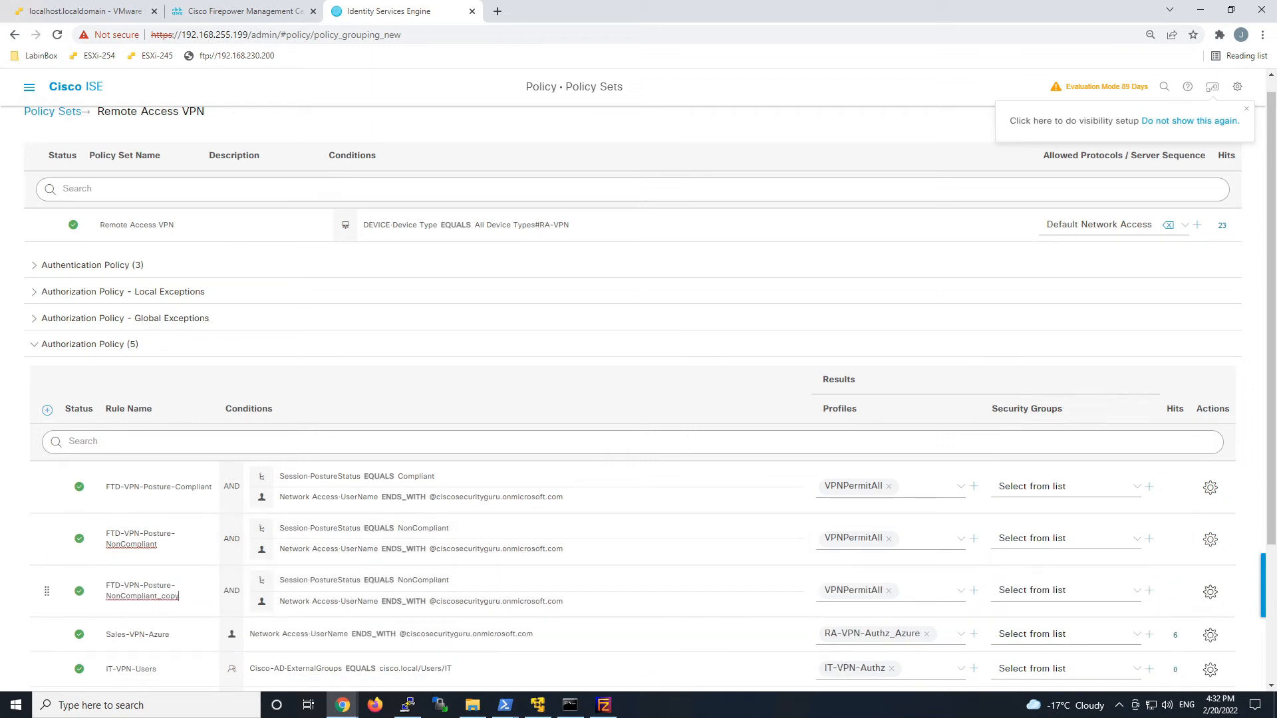
key("BackSpace")
key("BackSpace")
key("BackSpace")
key("BackSpace")
key("BackSpace")
key("BackSpace")
key("BackSpace")
key("BackSpace")
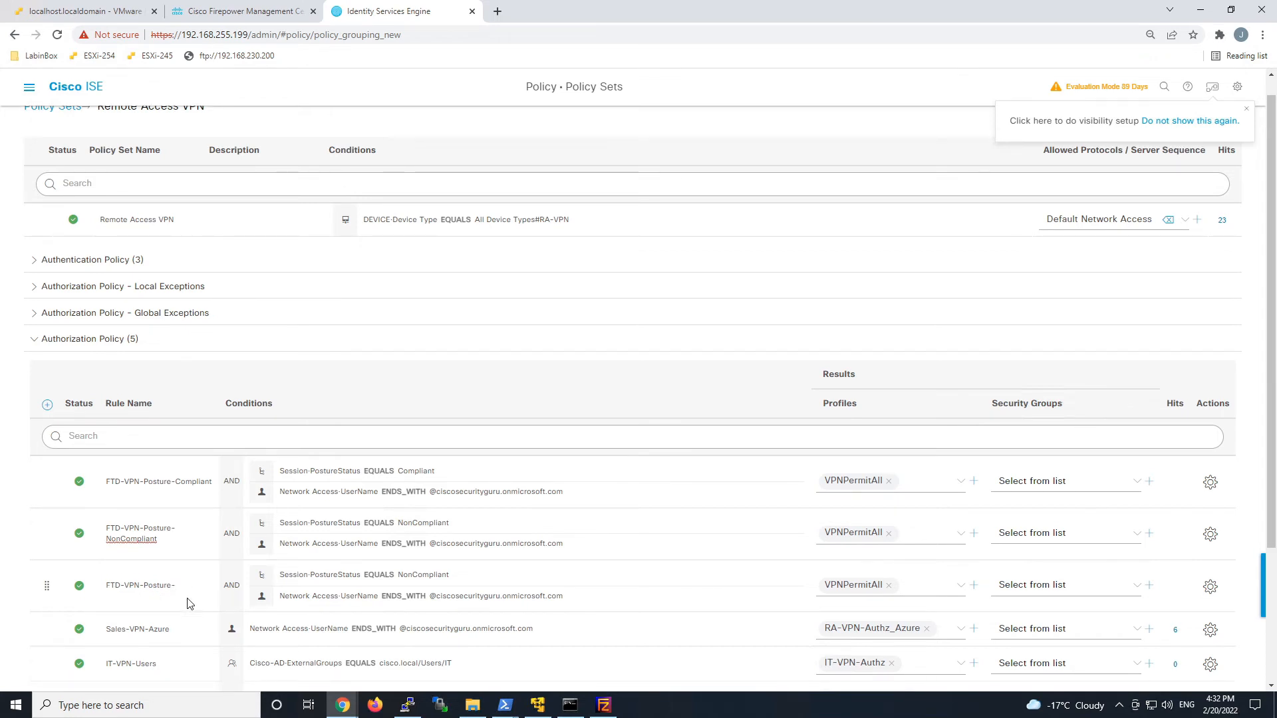
Rename the third rule FTD-VPN-Posture-Unknown and set its PostureStatus to Unknown.
type("Unknown")
left_click(490, 584)
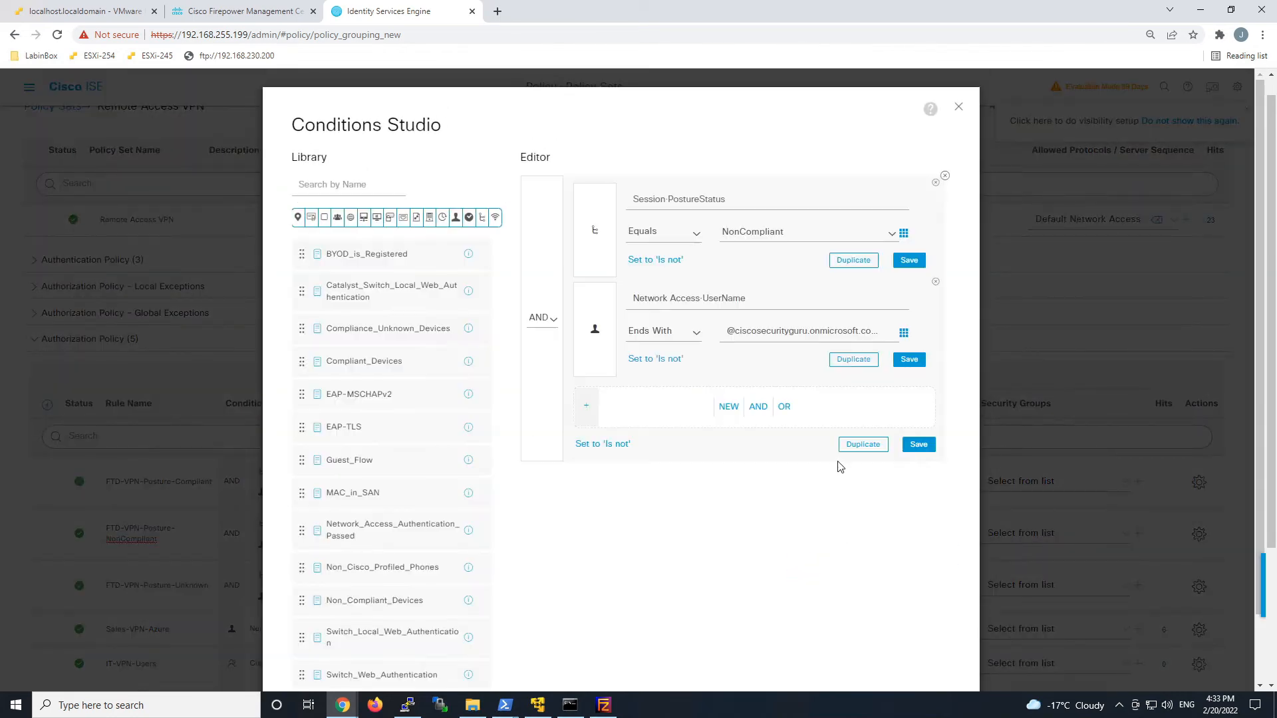
left_click(814, 233)
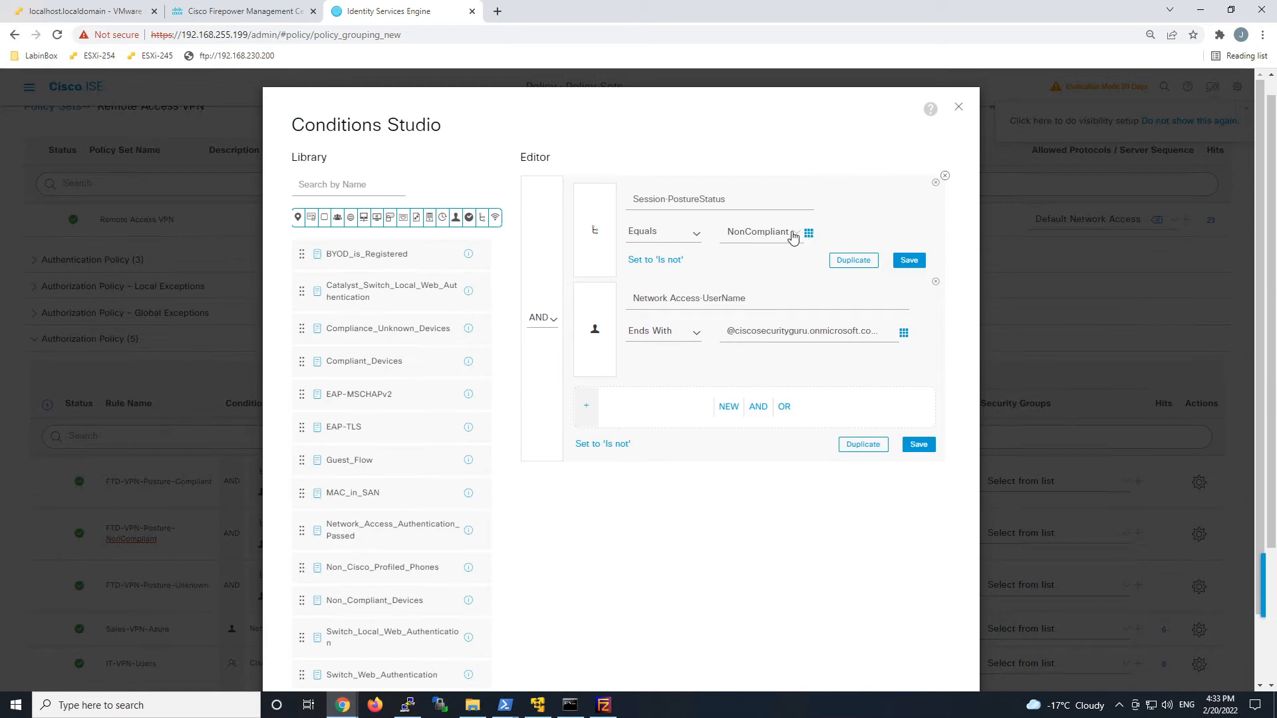
left_click(792, 237)
left_click(758, 322)
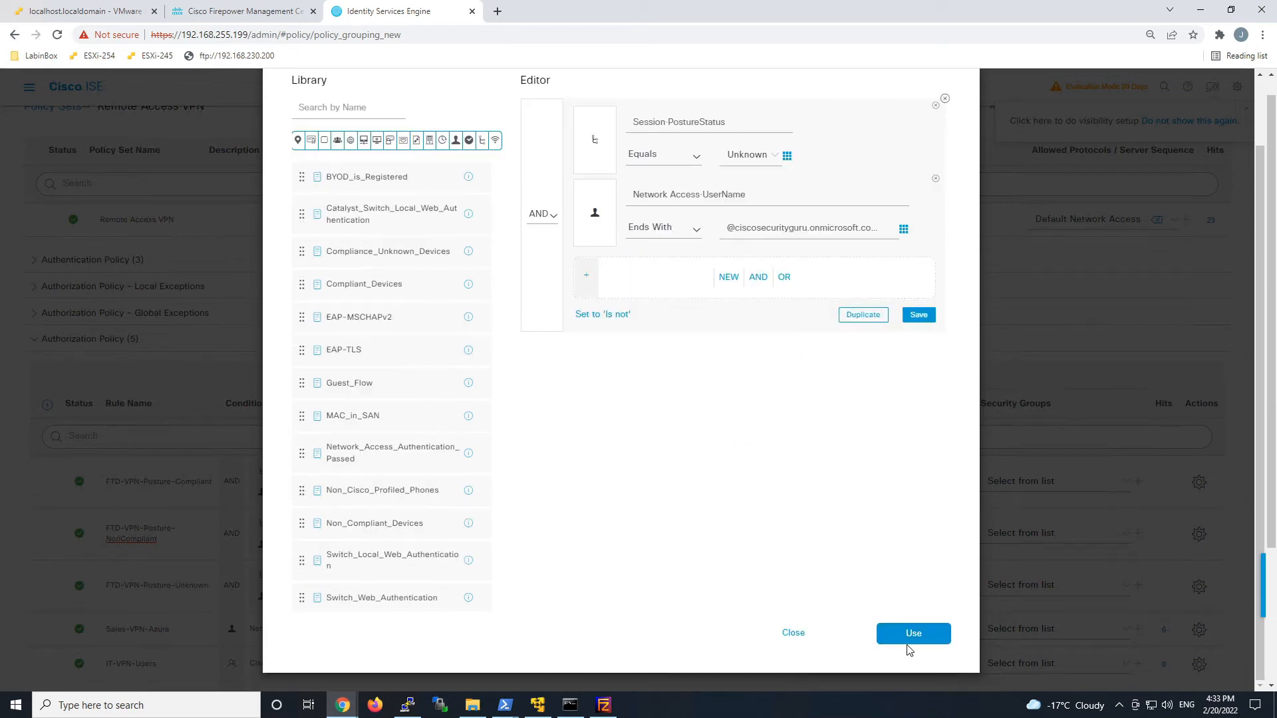
left_click(907, 642)
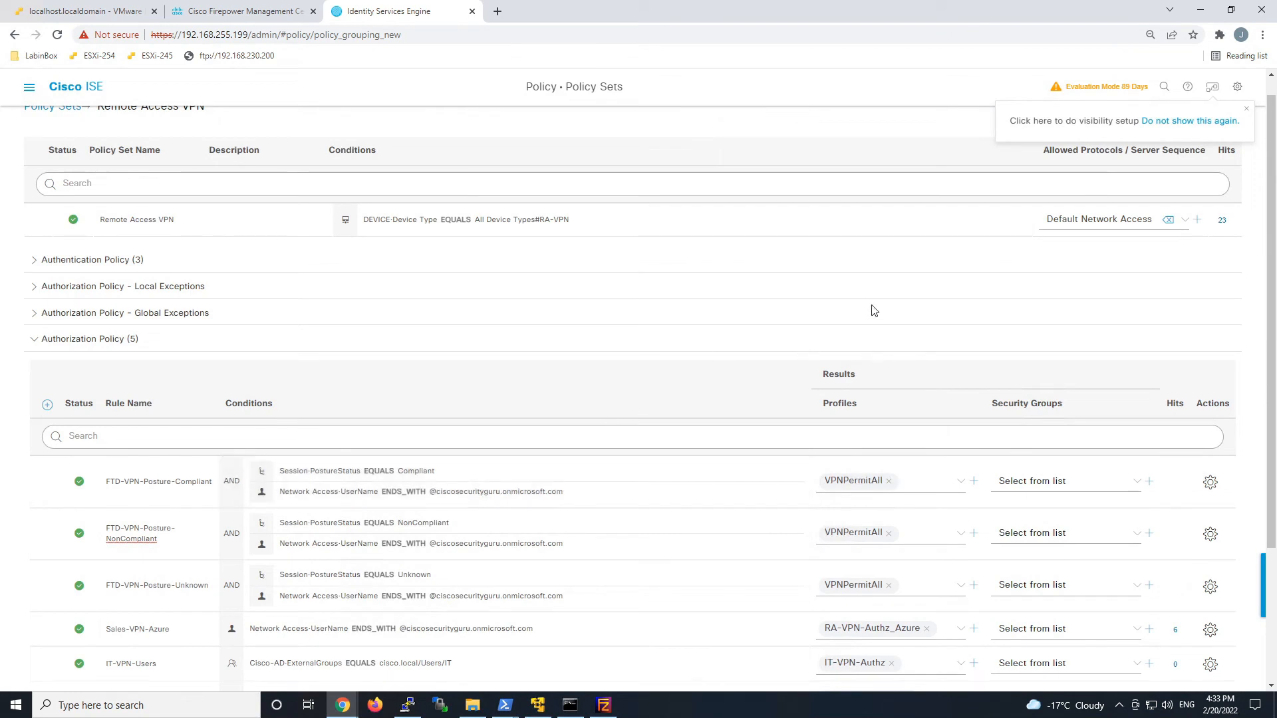
Delete the Sales-VPN-Azure authorization rule below the three FTD-VPN-Posture rules.
scroll(1050, 422, "down", 2)
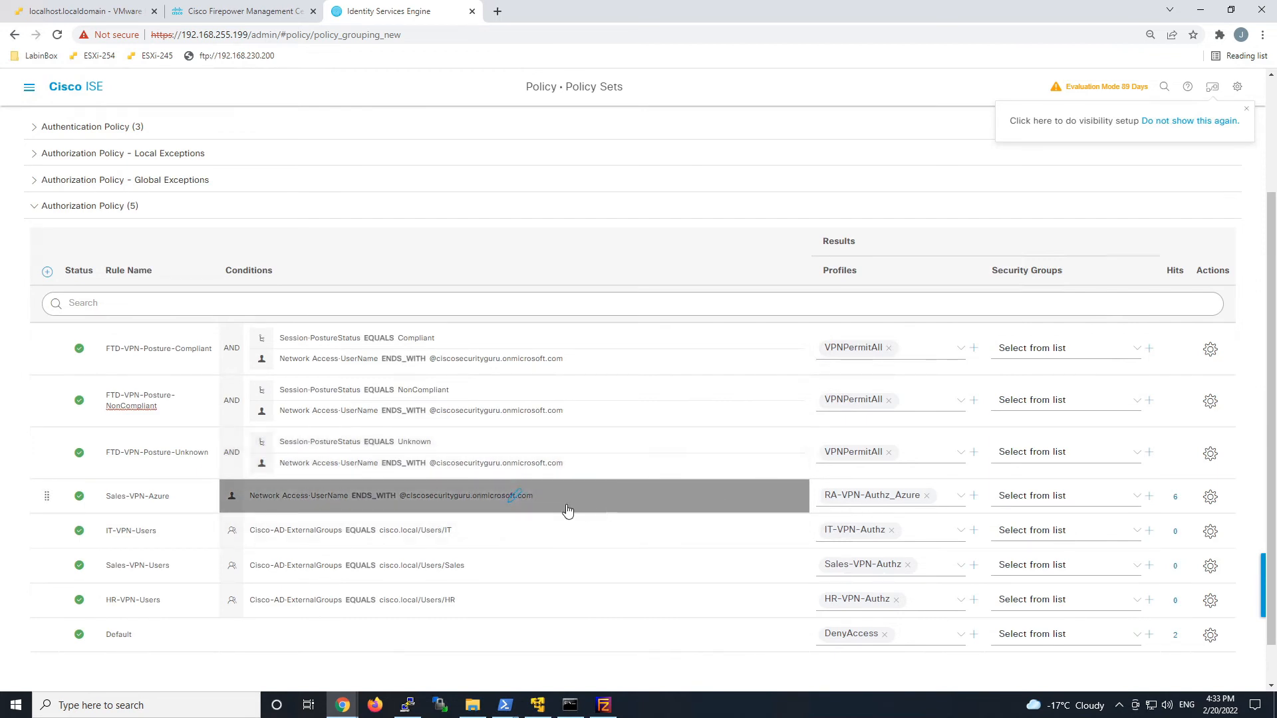
left_click(1210, 497)
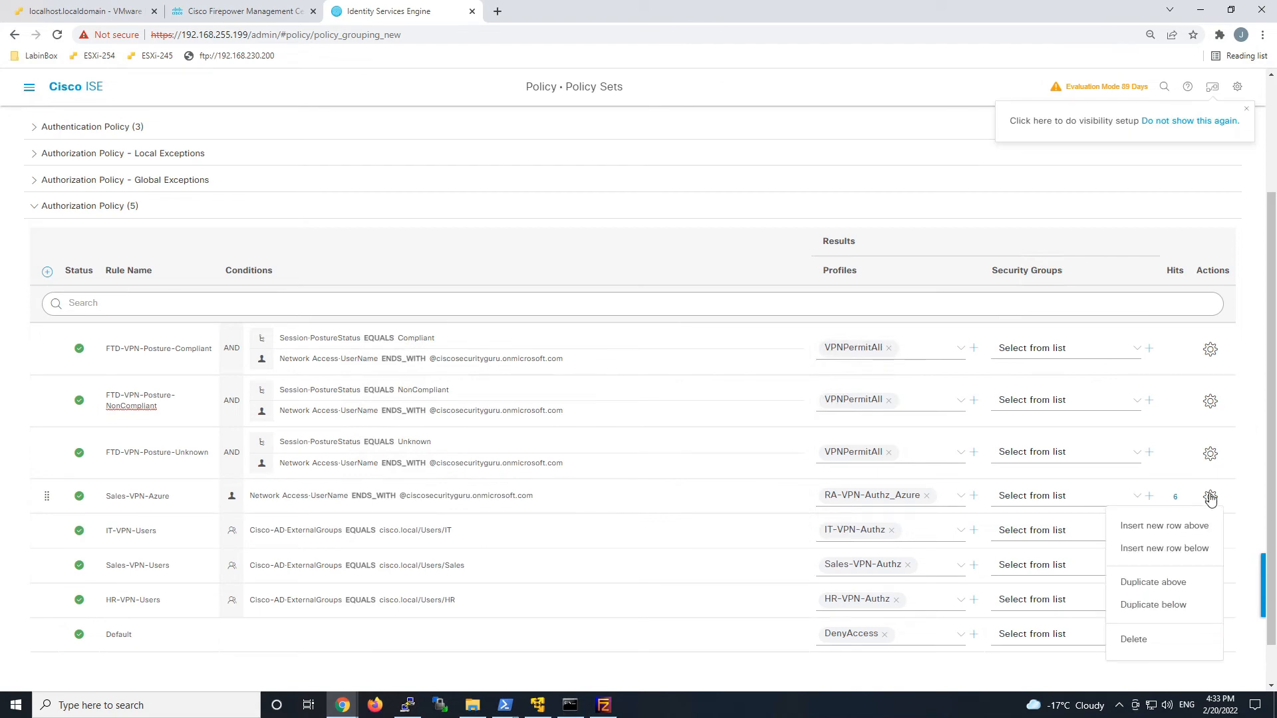
left_click(1133, 639)
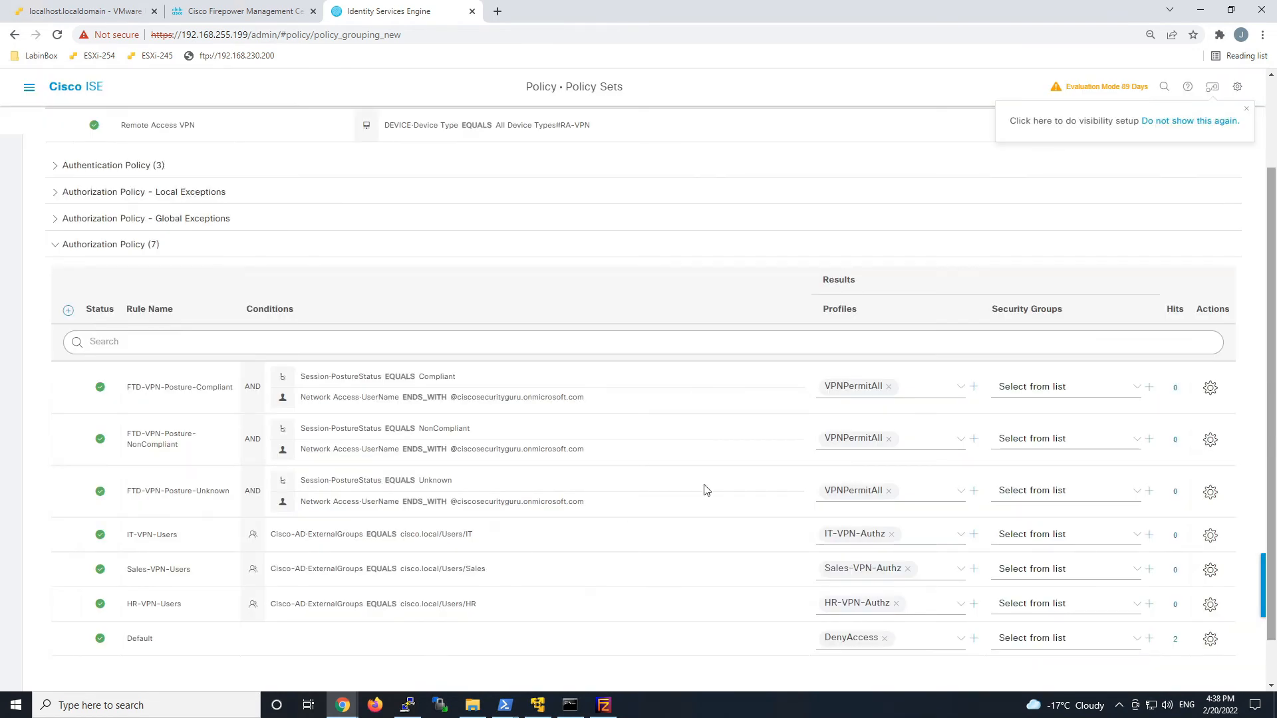
Replace VPNPermitAll with FTD-VPN-NonCompliant as the NonCompliant rule's profile.
left_click(892, 444)
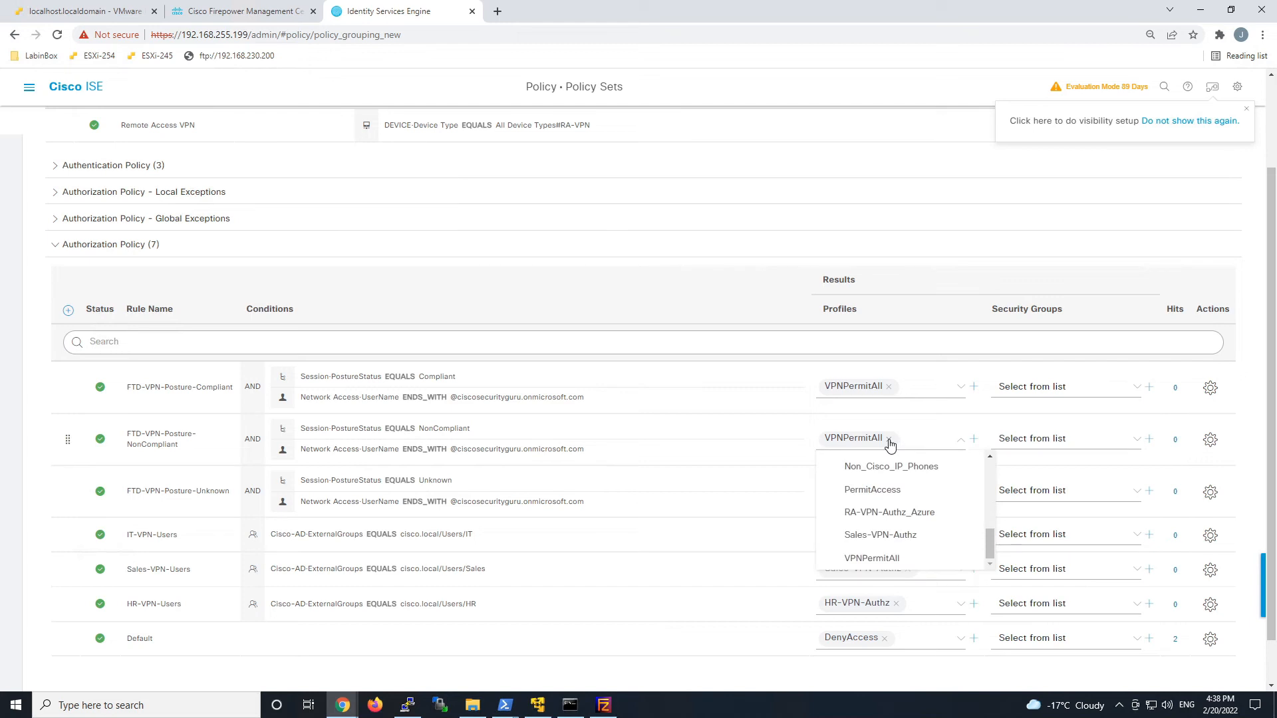
left_click(888, 439)
left_click(961, 442)
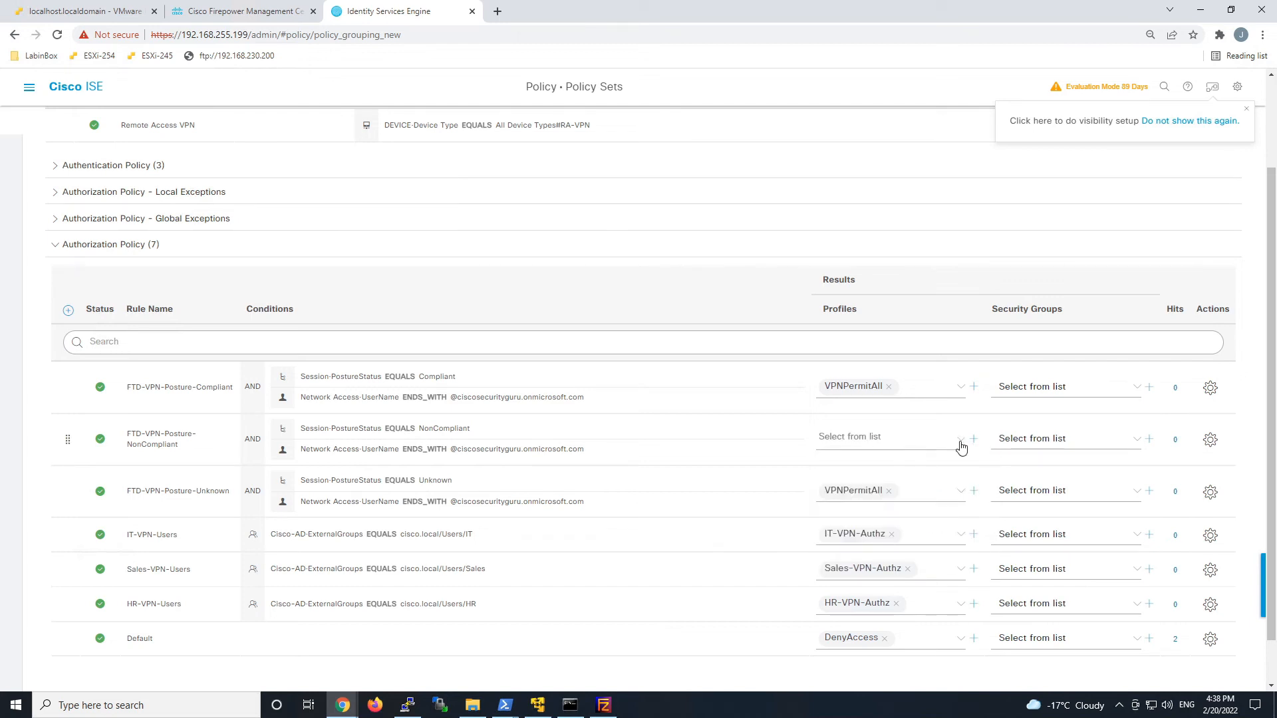
left_click(961, 443)
scroll(953, 489, "down", 2)
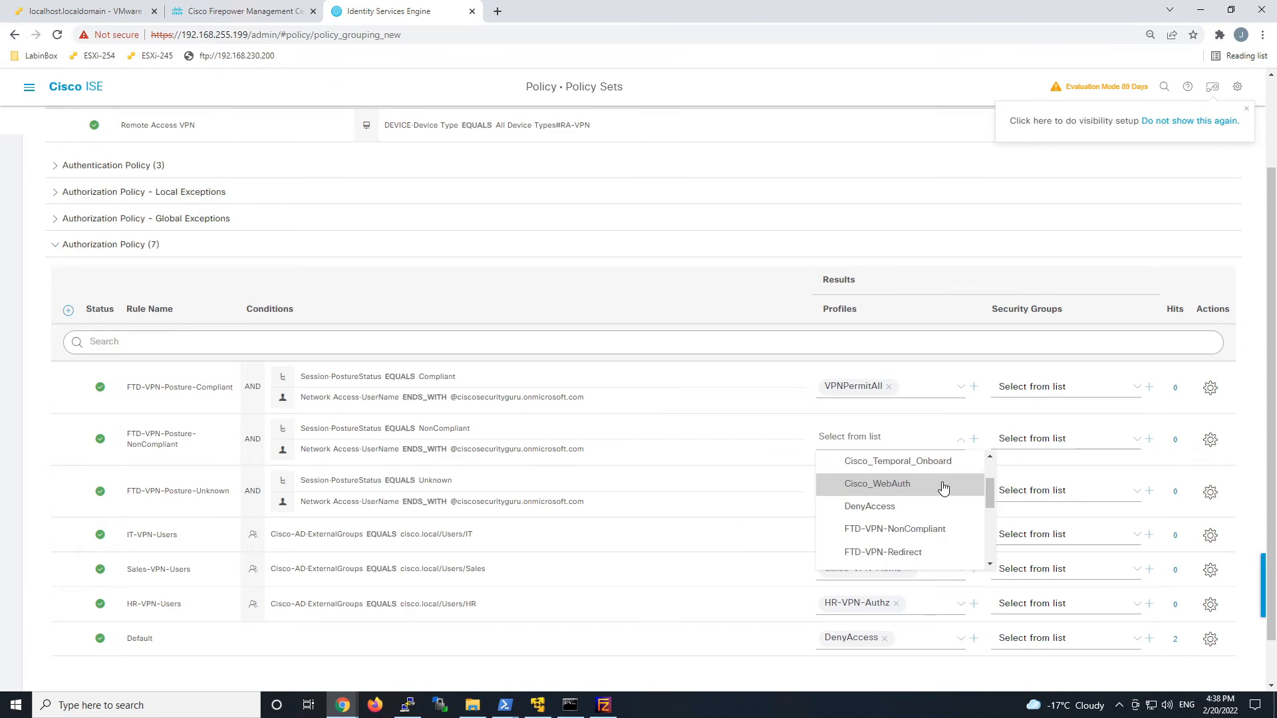
left_click(933, 530)
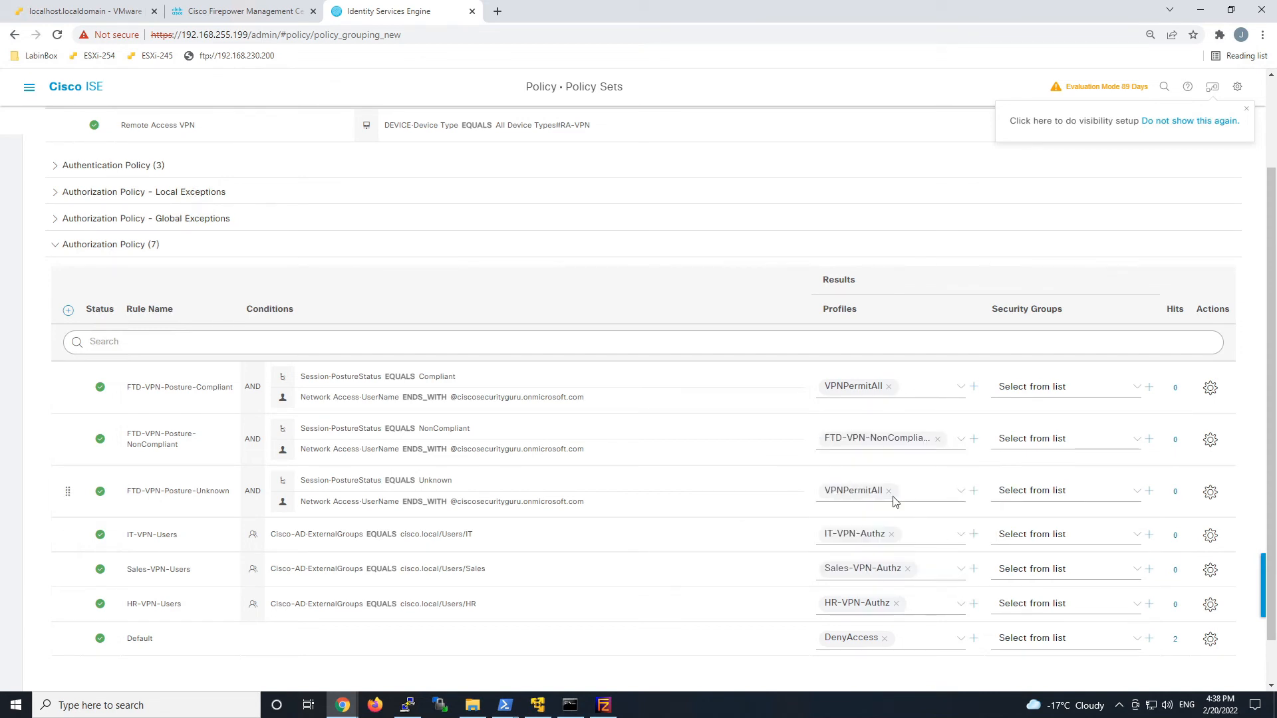
Replace VPNPermitAll with FTD-VPN-Redirect as the Unknown rule's profile.
left_click(889, 491)
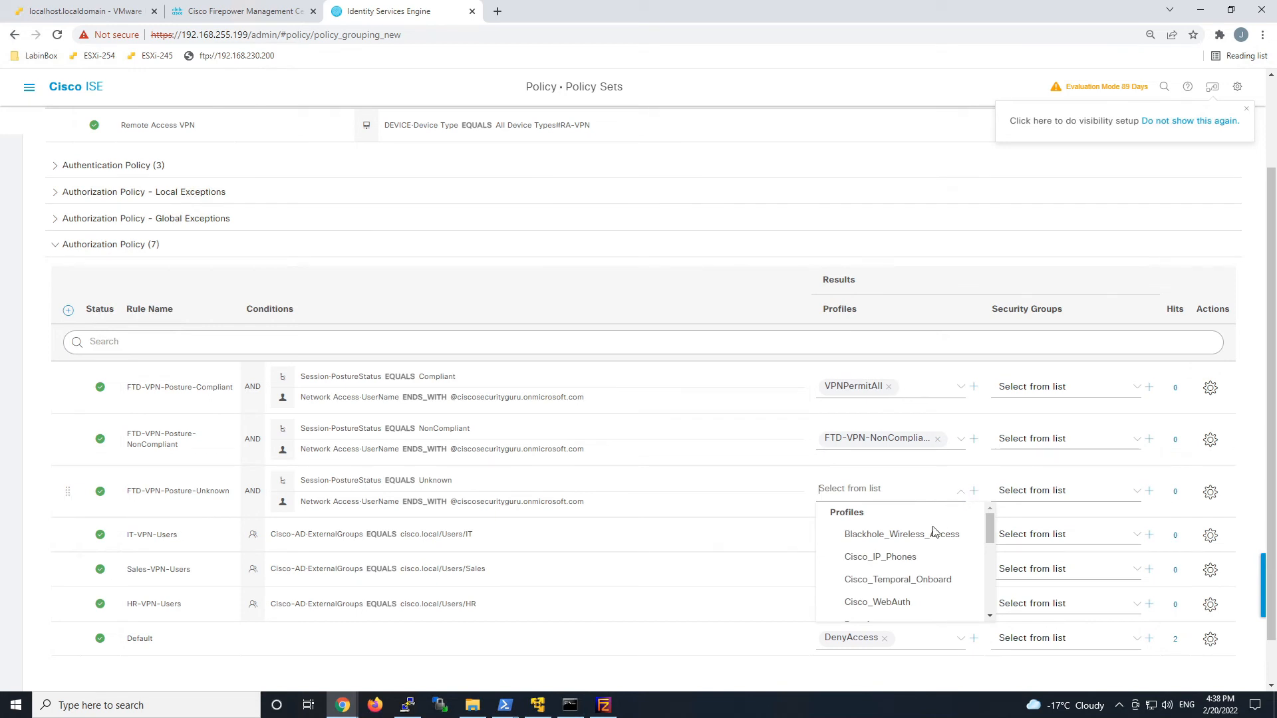
scroll(918, 564, "down", 2)
scroll(919, 565, "down", 2)
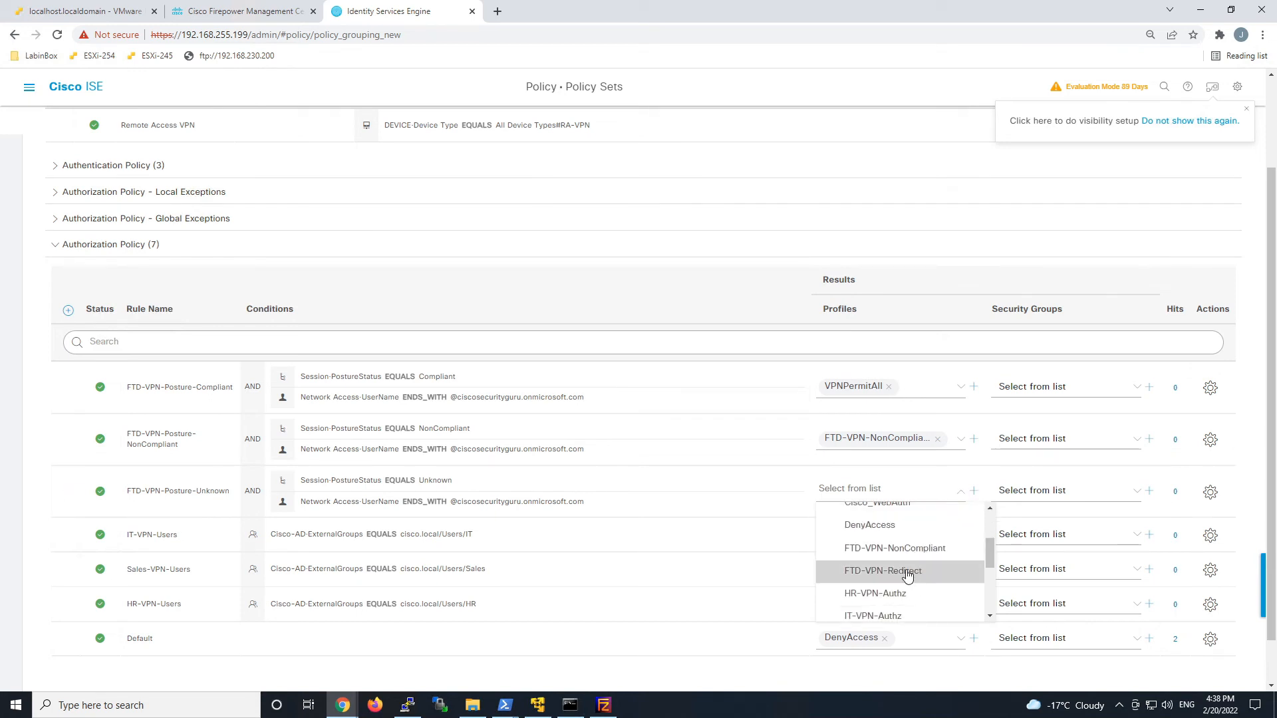
left_click(909, 571)
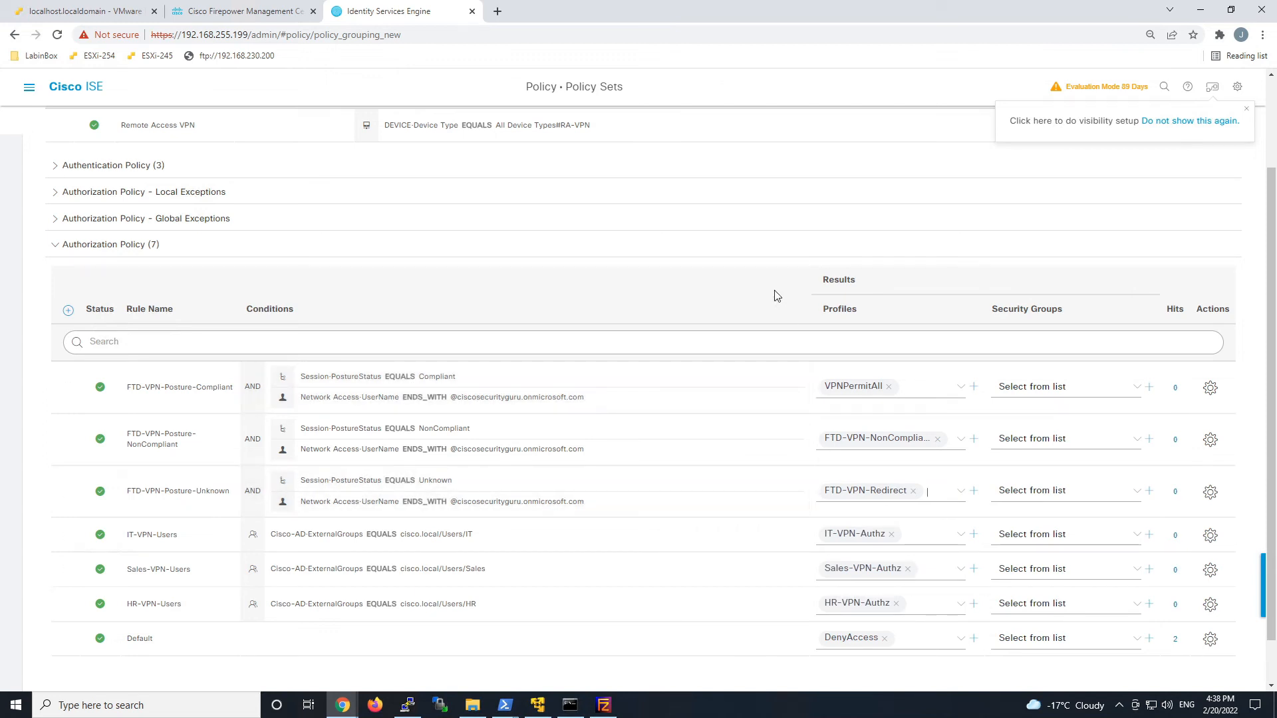
Disable the IT-, Sales- and HR-VPN-Users rules and save the policy set.
left_click(99, 535)
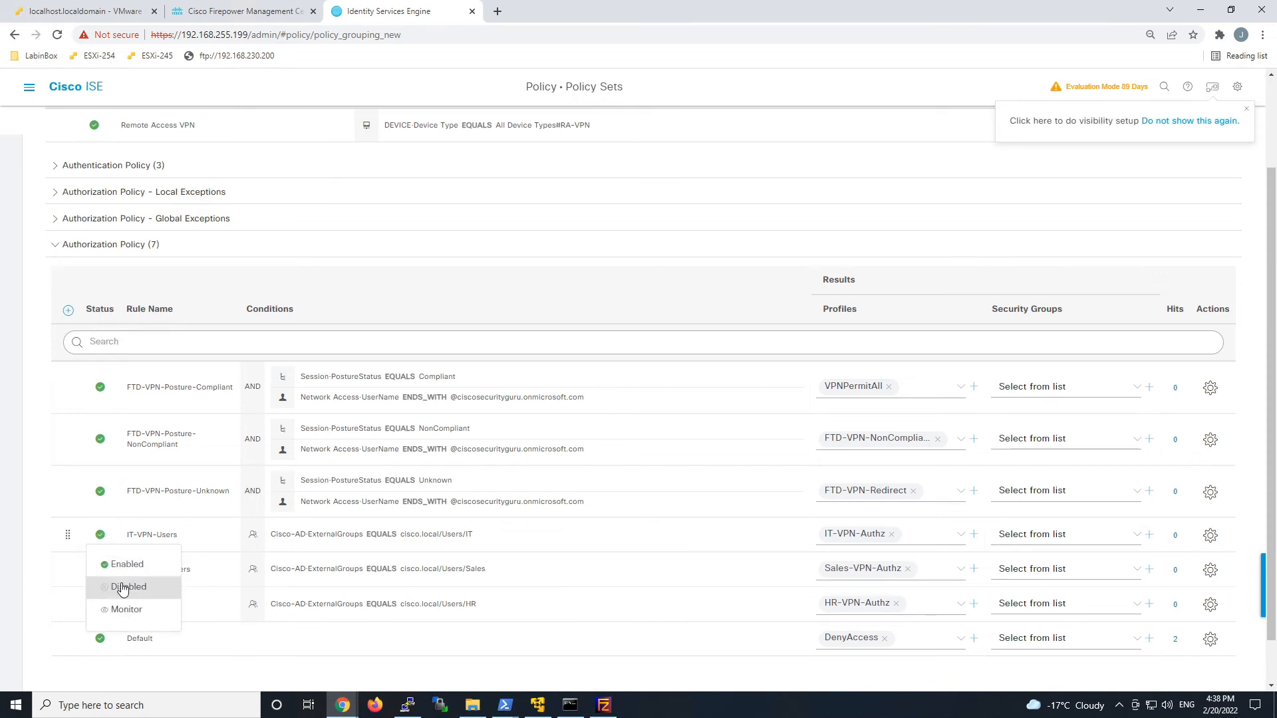
left_click(122, 588)
left_click(101, 569)
left_click(126, 619)
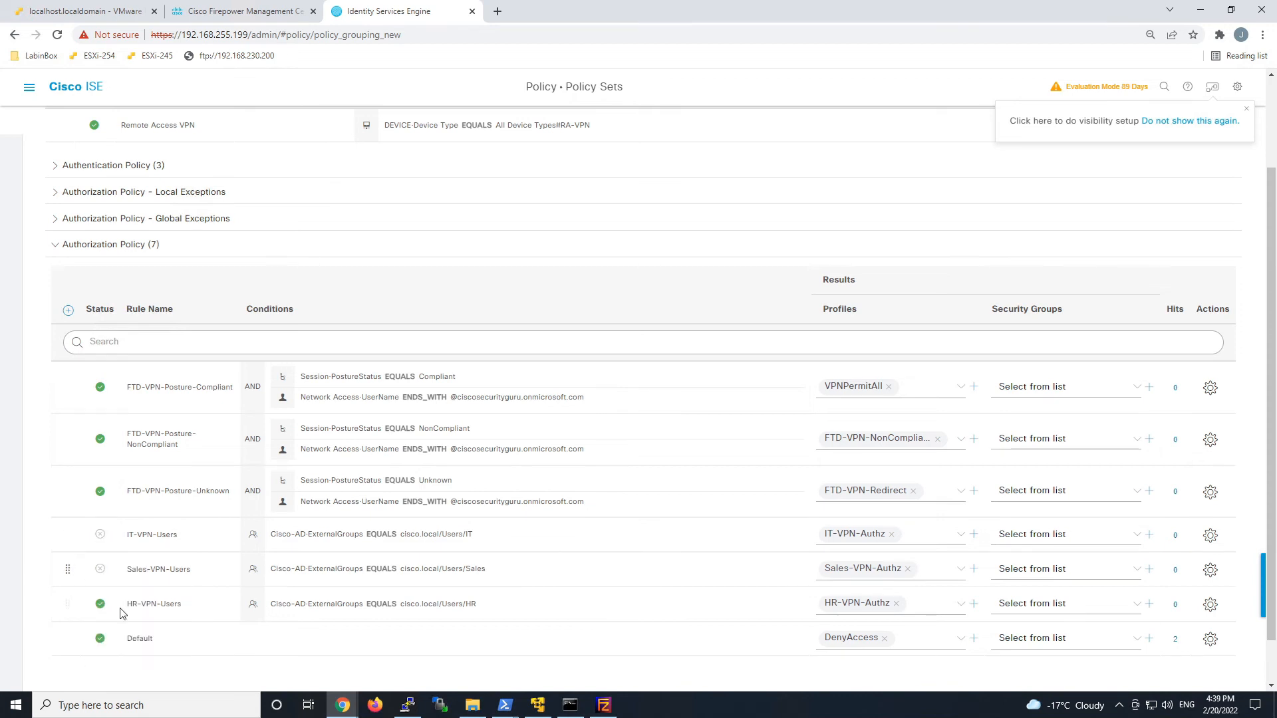
left_click(100, 604)
left_click(133, 655)
scroll(931, 572, "down", 1)
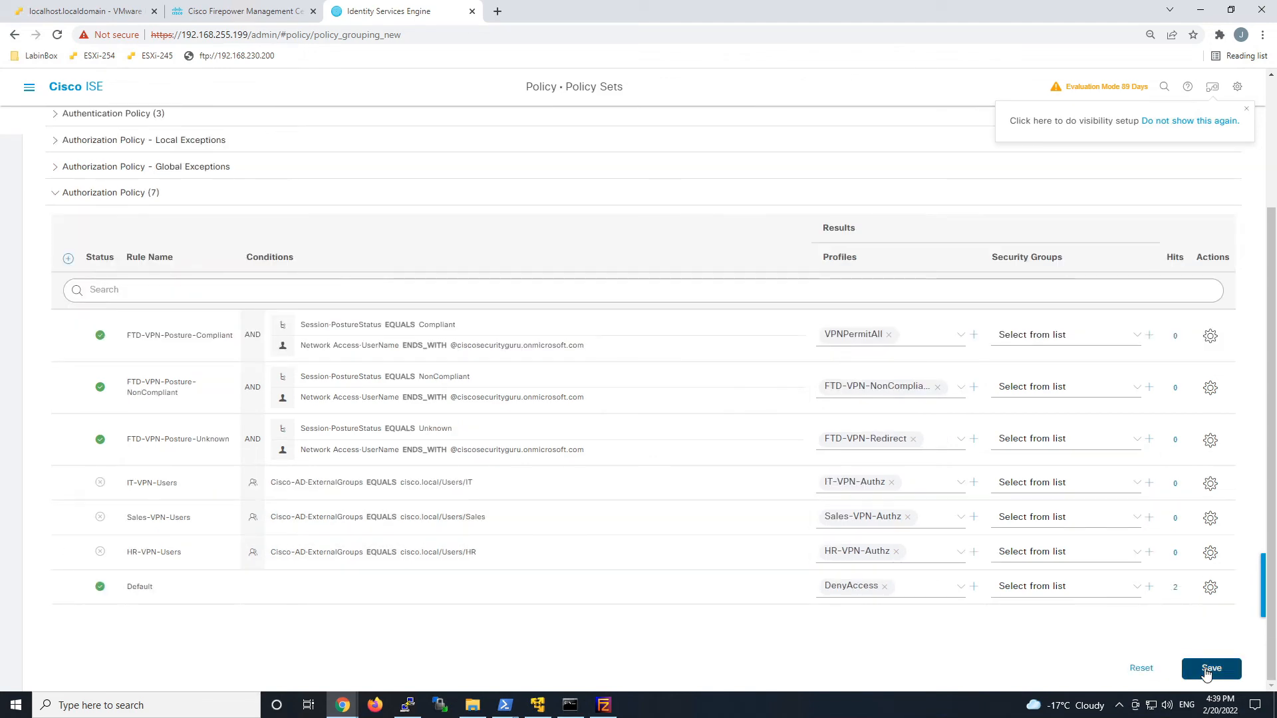
left_click(1209, 669)
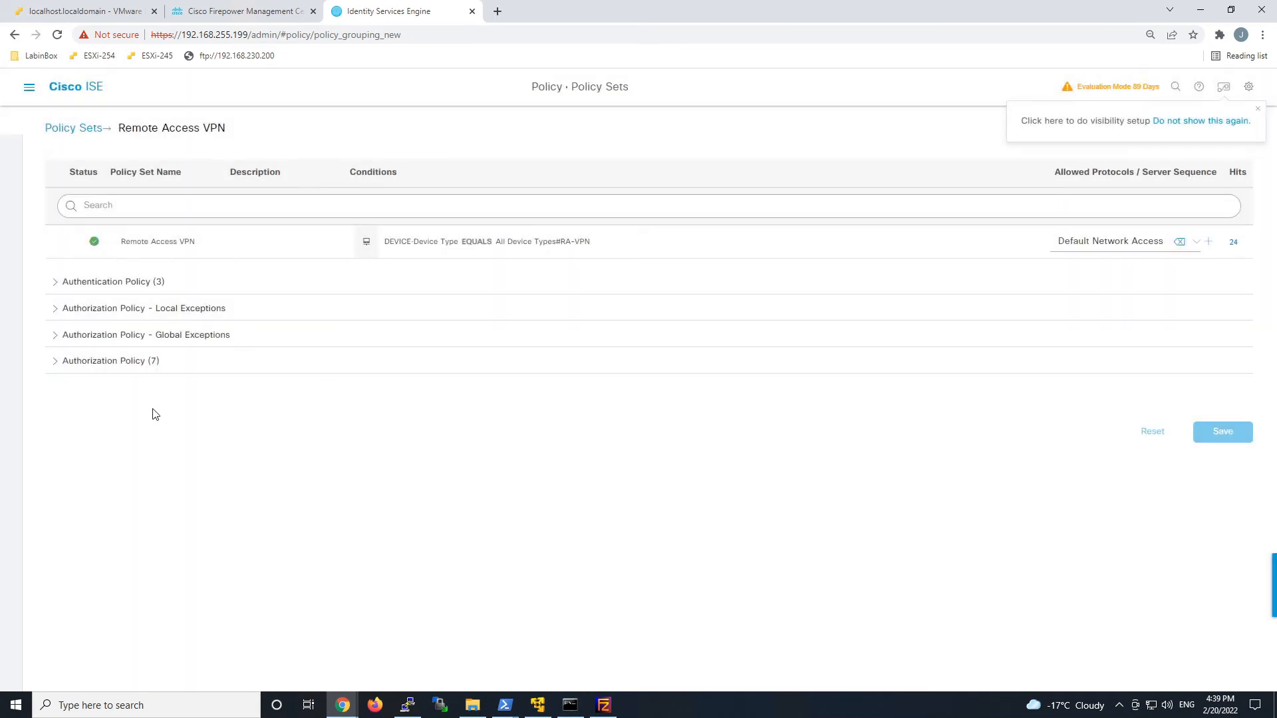
Go to Operations > RADIUS > Live Logs.
left_click(29, 88)
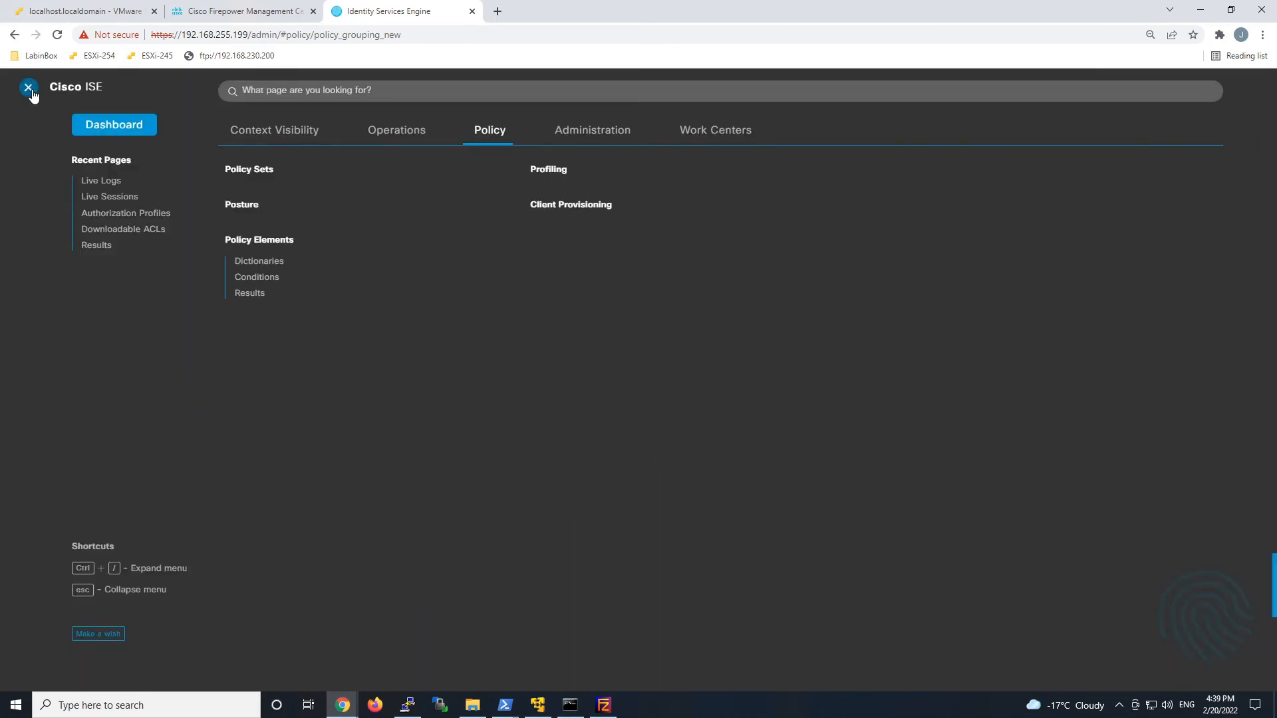
left_click(396, 131)
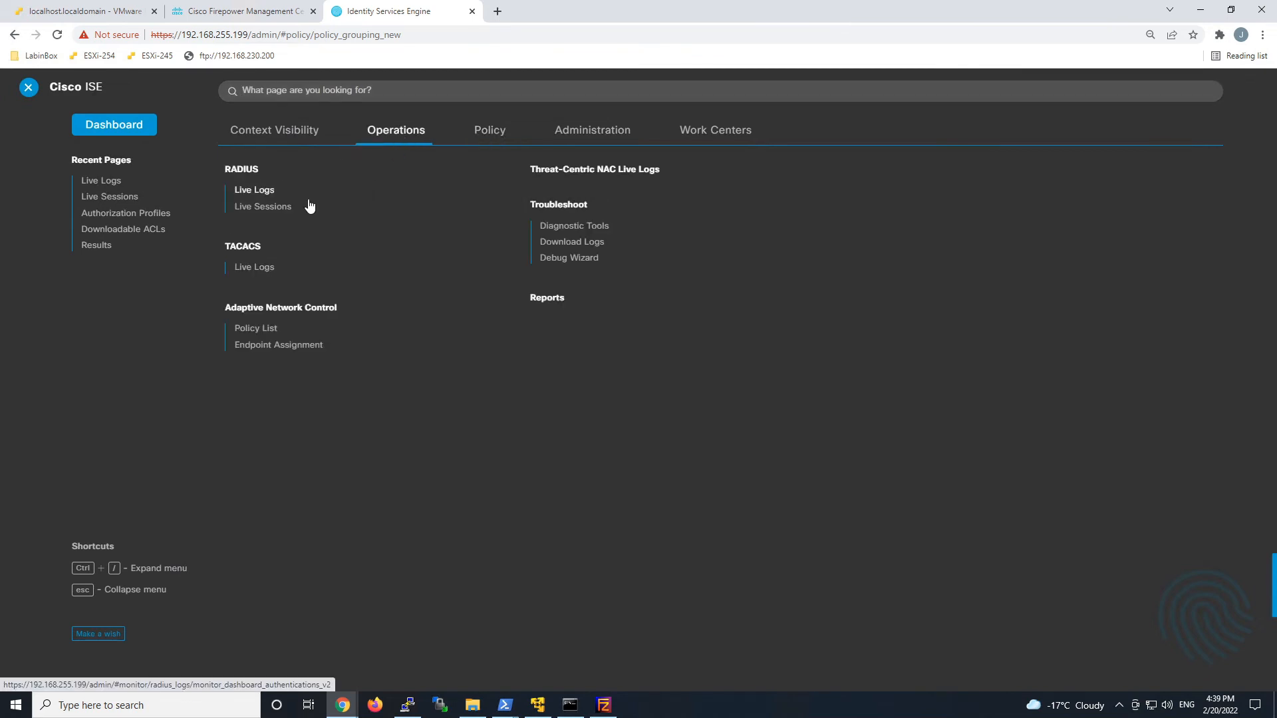
left_click(266, 211)
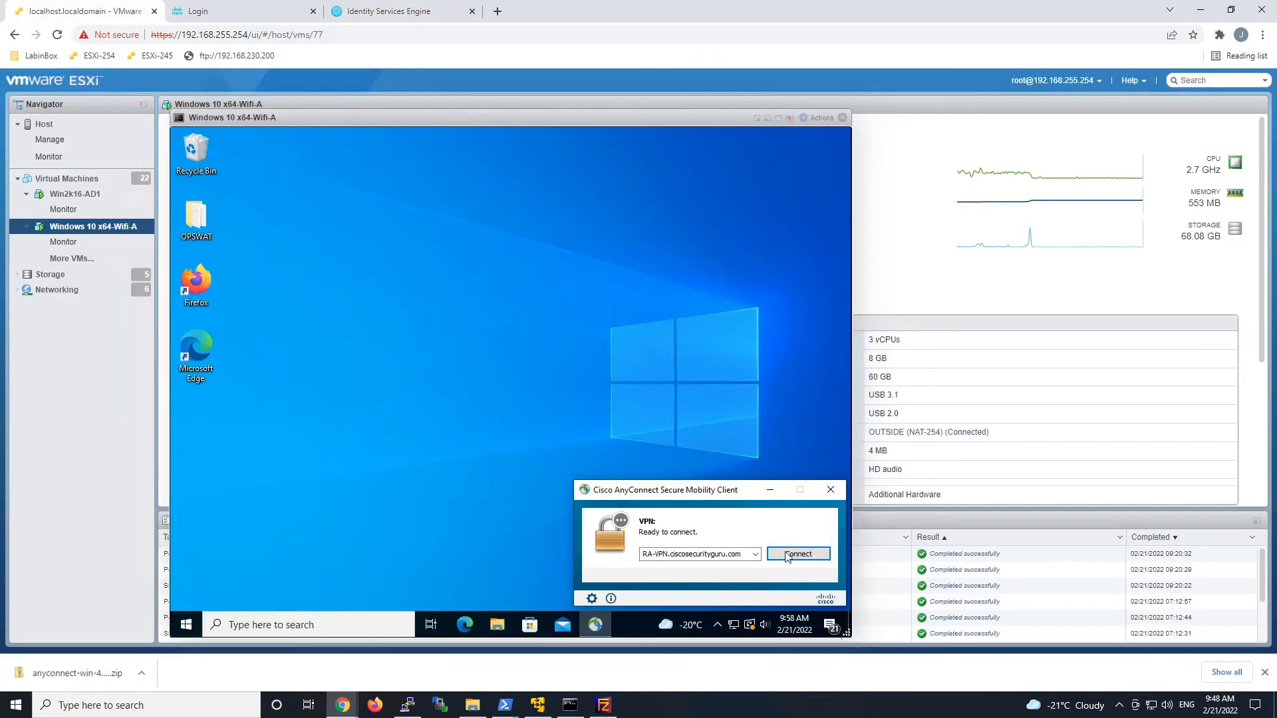
Connect AnyConnect to RA-VPN, signing in with the sales test user's Microsoft account and accepting the banner.
left_click(781, 555)
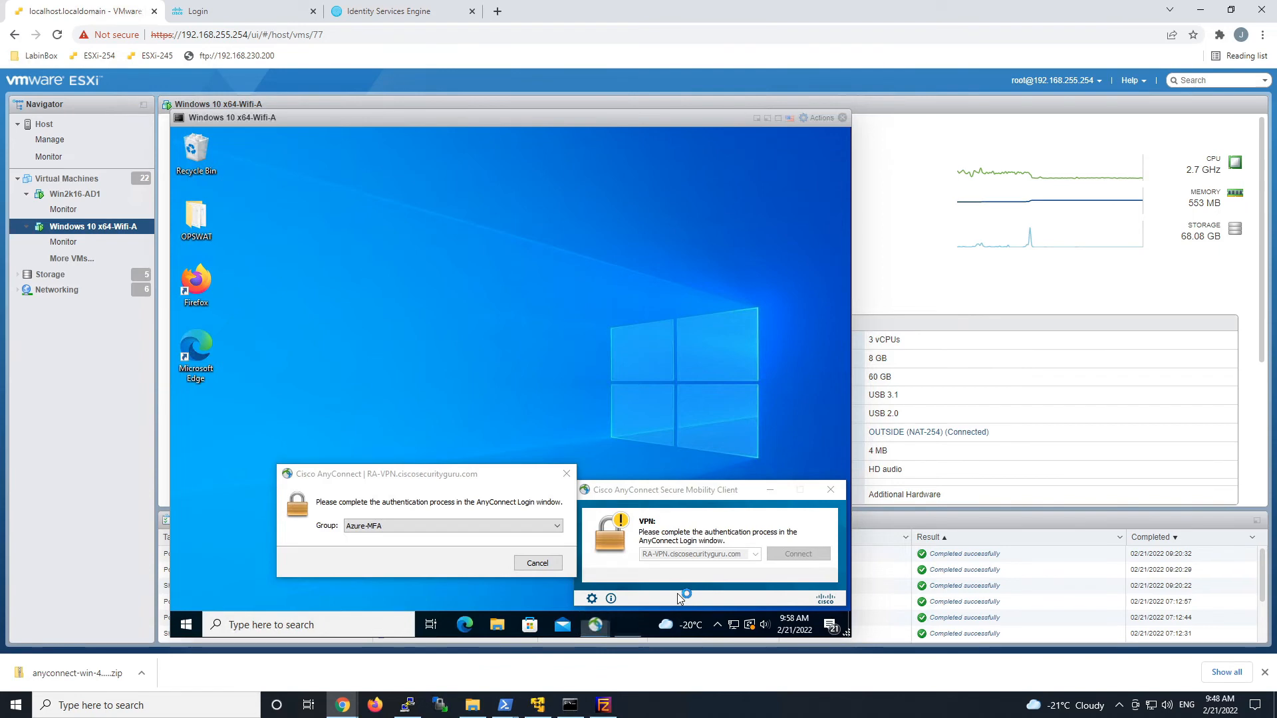
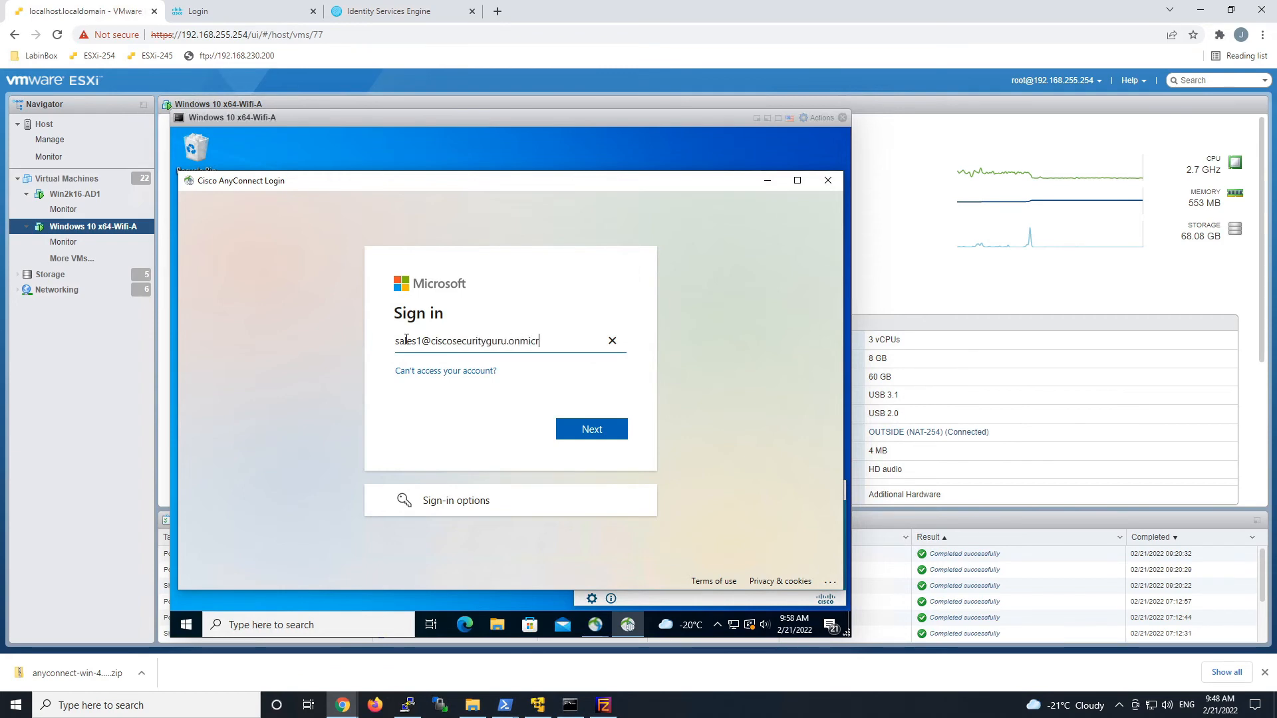
key("Return")
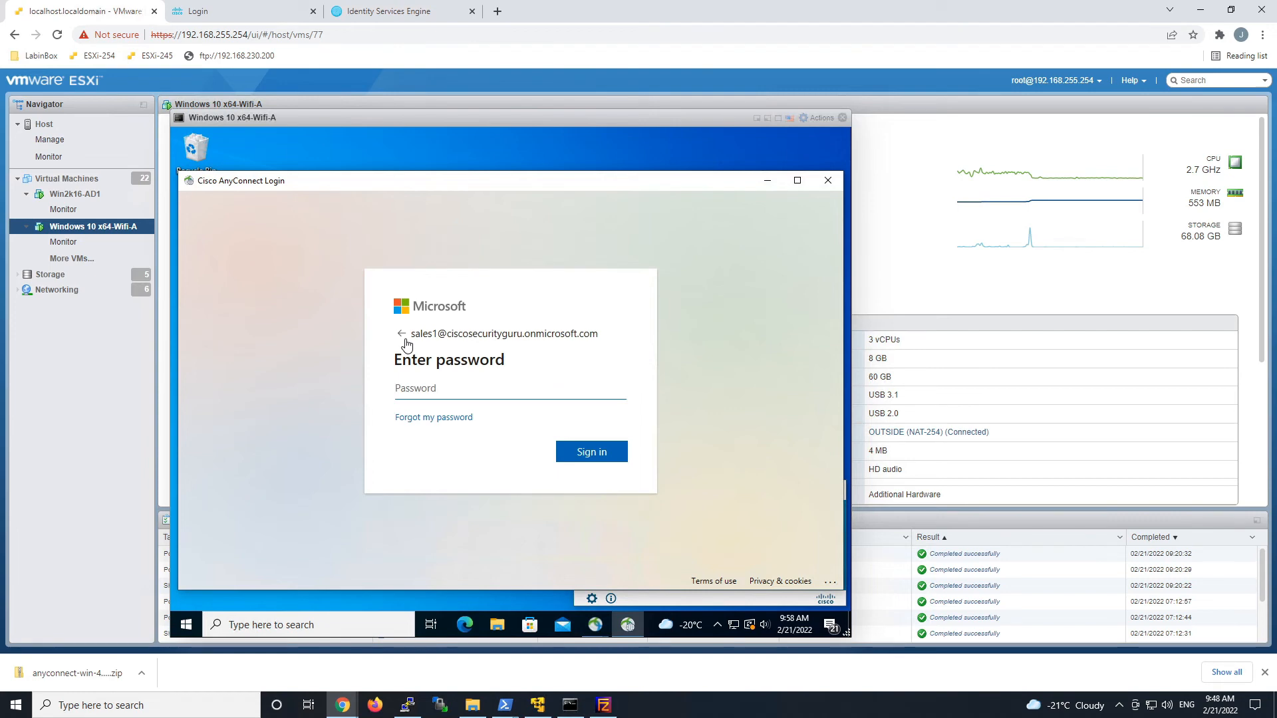
type("**********")
key("Return")
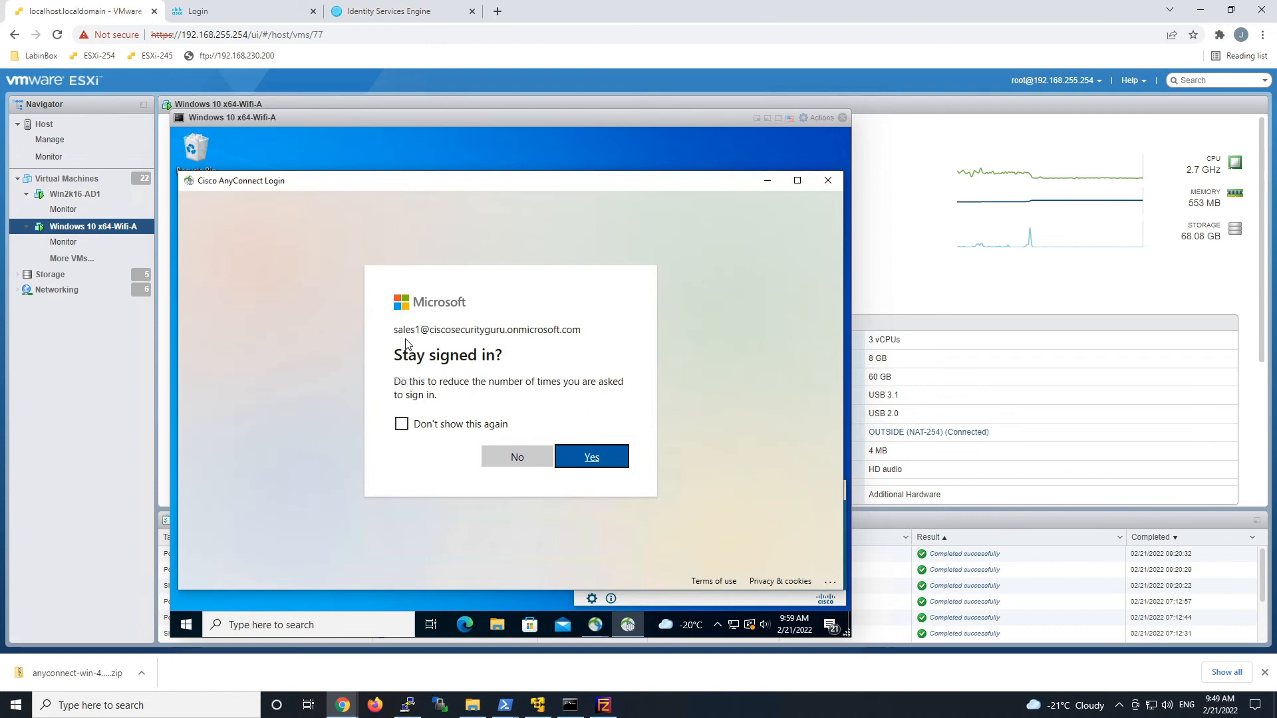
left_click(589, 459)
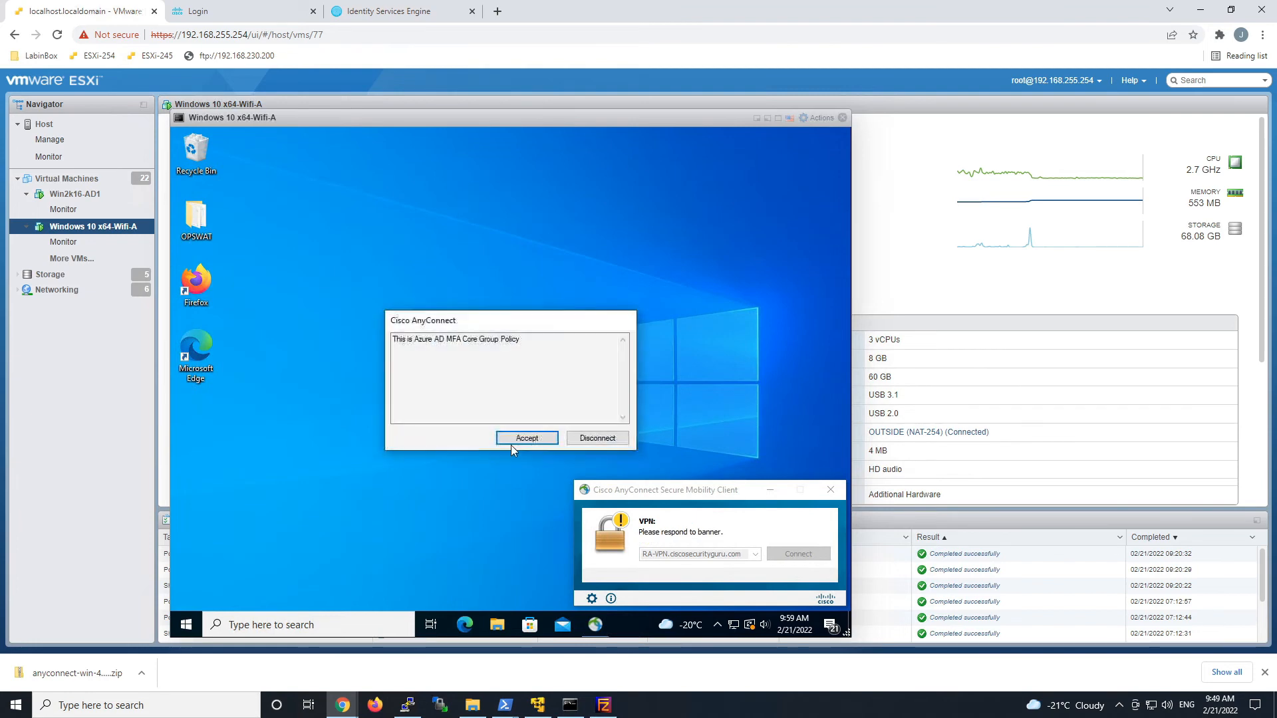
left_click(511, 436)
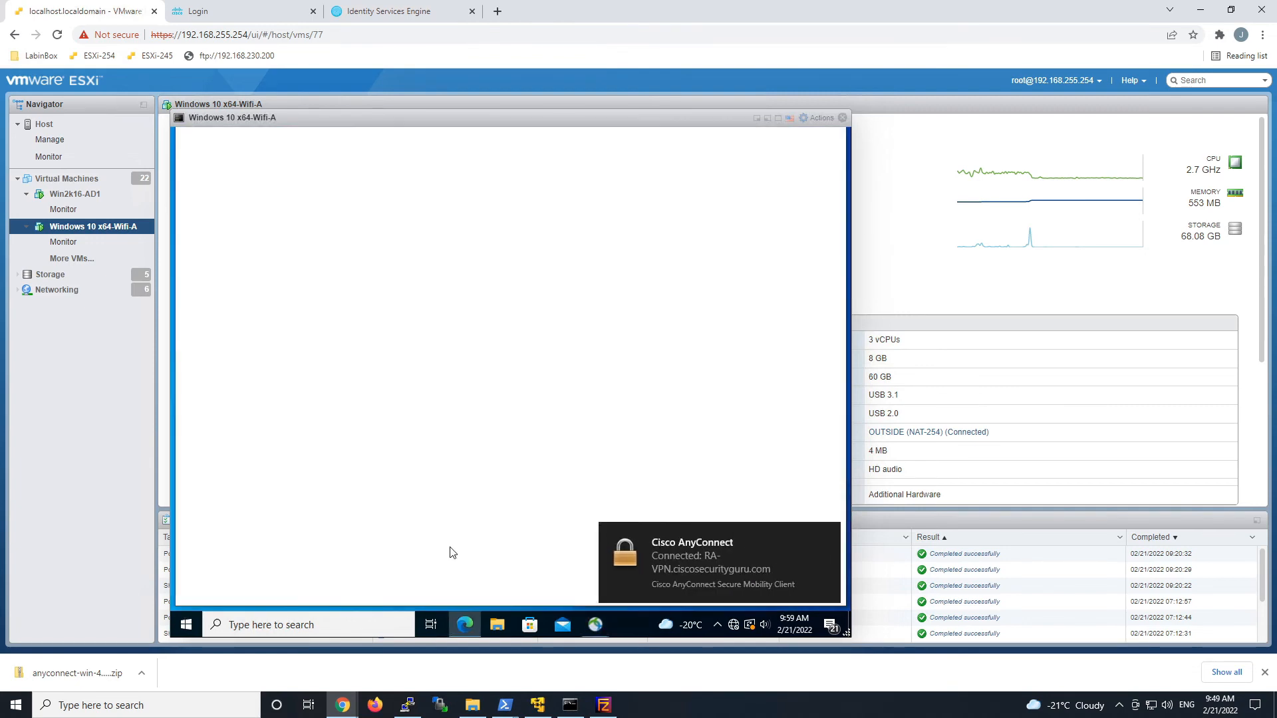
Refresh the ISE RADIUS Live Logs, then go back to the VM console.
left_click(404, 11)
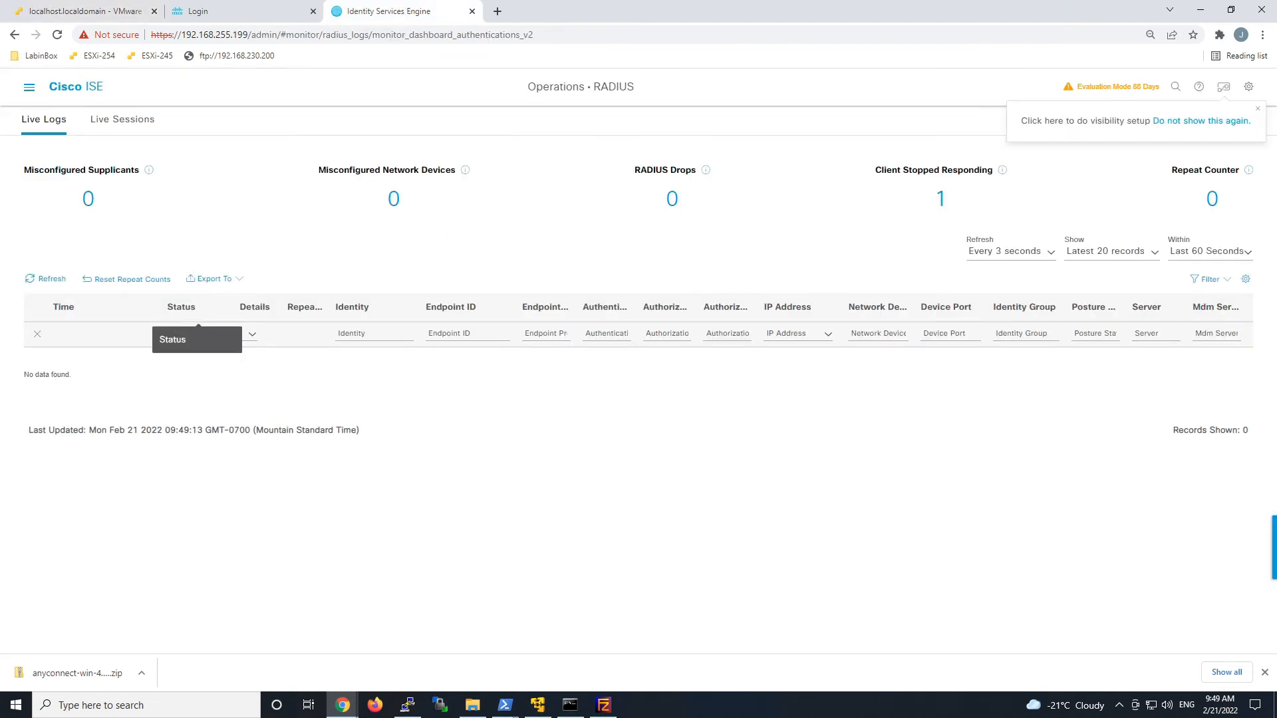
left_click(41, 280)
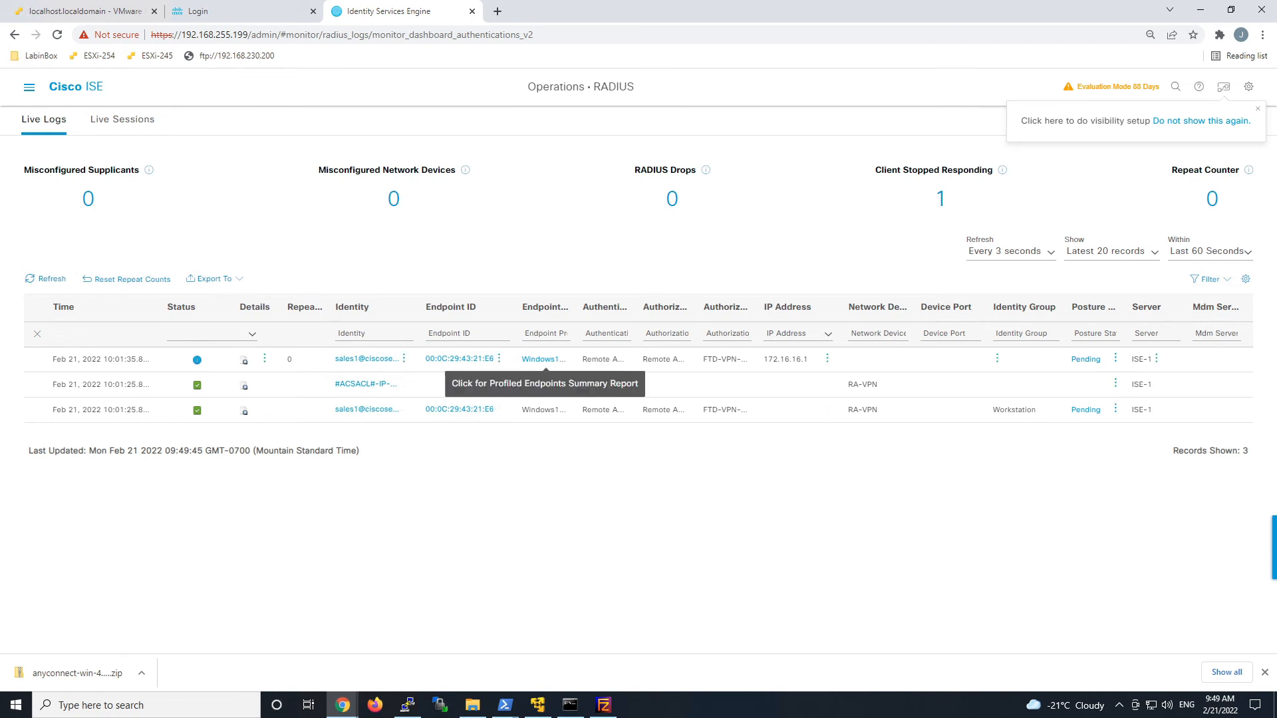
left_click(111, 16)
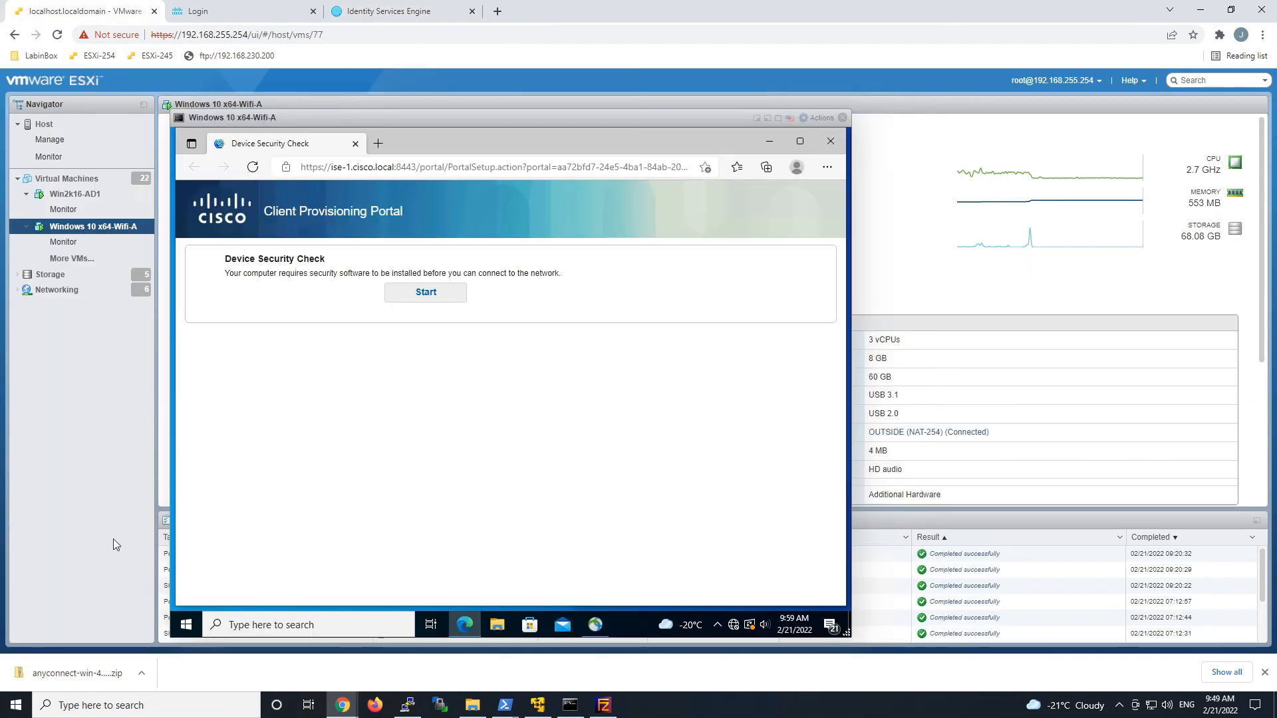
Start the device security check and download the AnyConnect setup assistant via the first-time instructions.
left_click(427, 292)
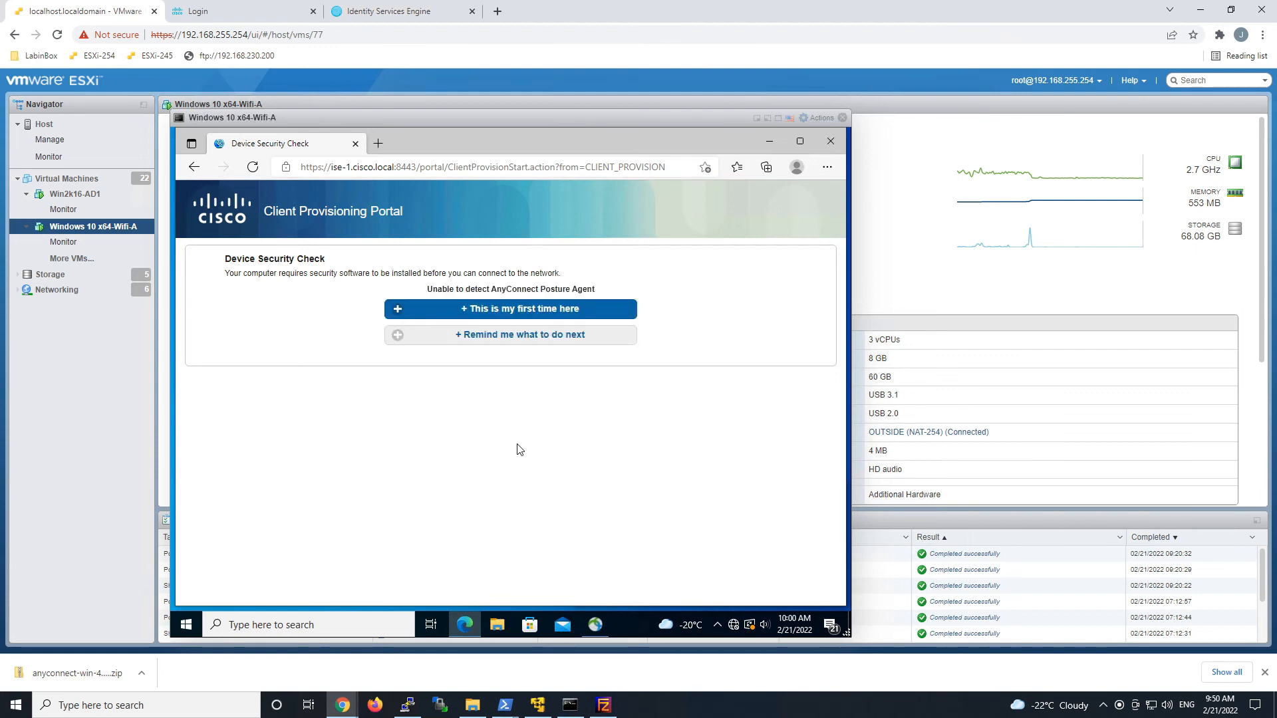
left_click(506, 311)
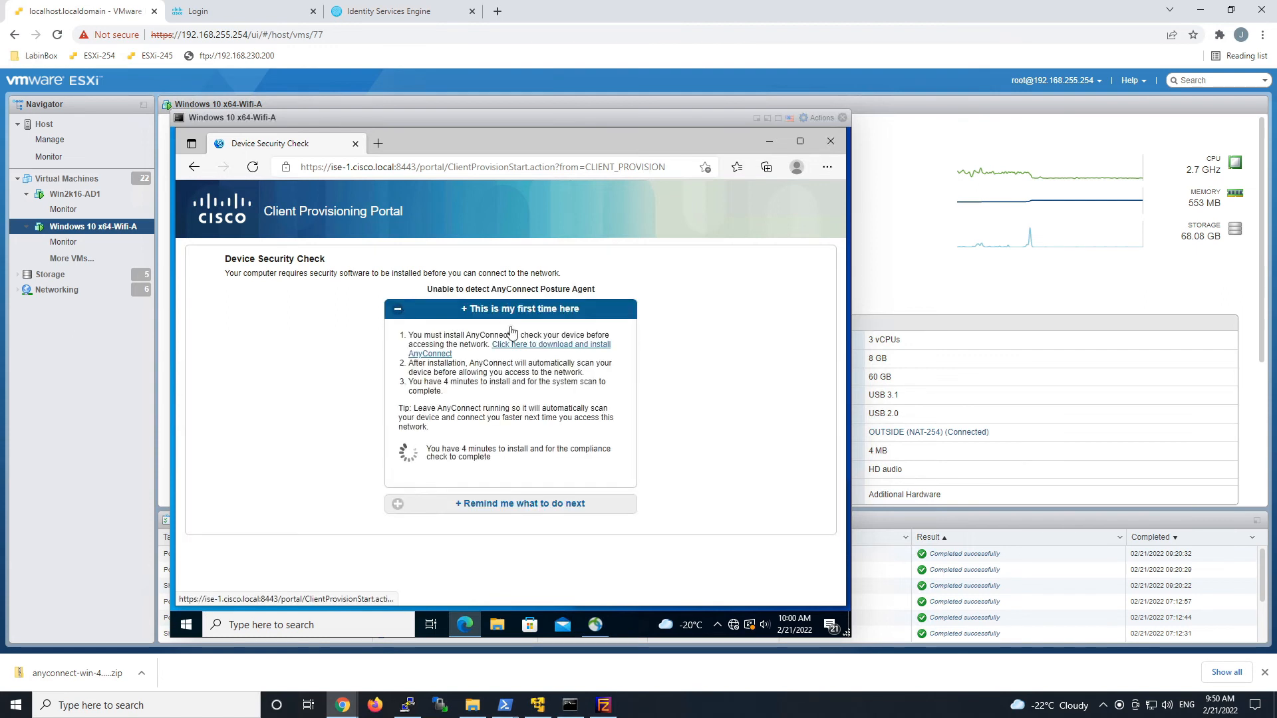
left_click(542, 352)
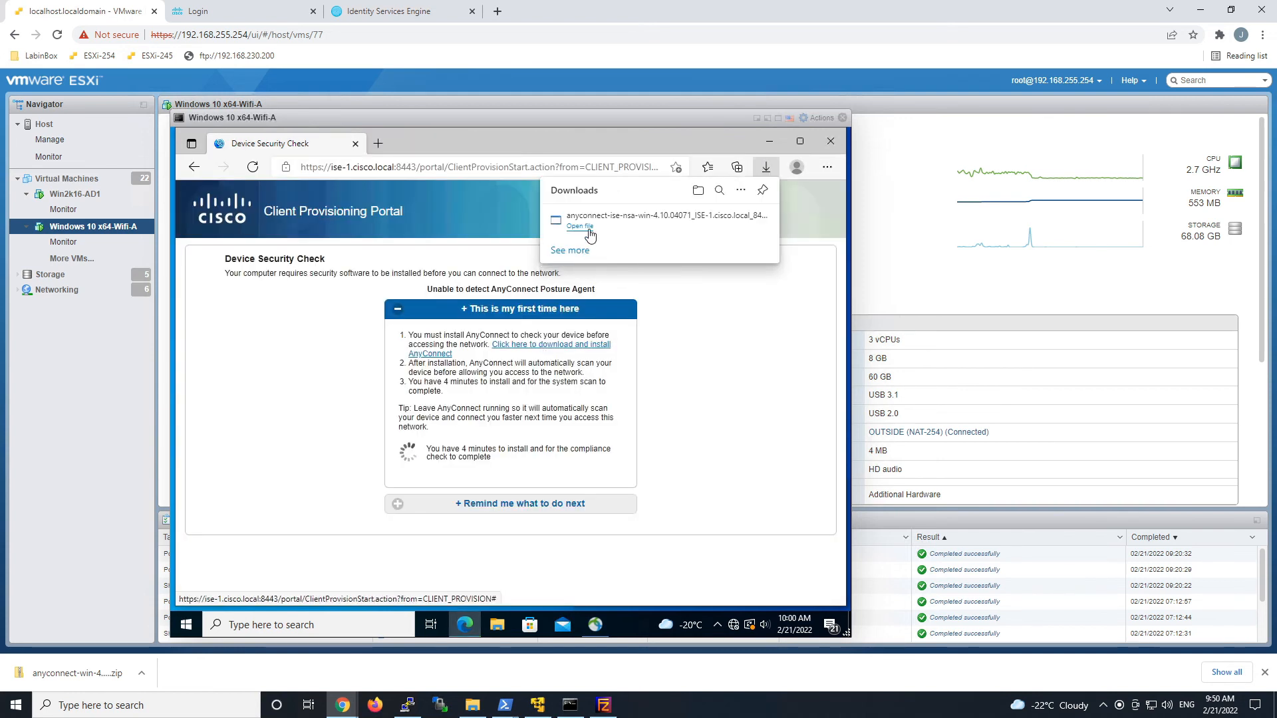
Run the Network Setup Assistant, approve UAC, and connect to ise-1.cisco.local to start the downloader.
left_click(580, 226)
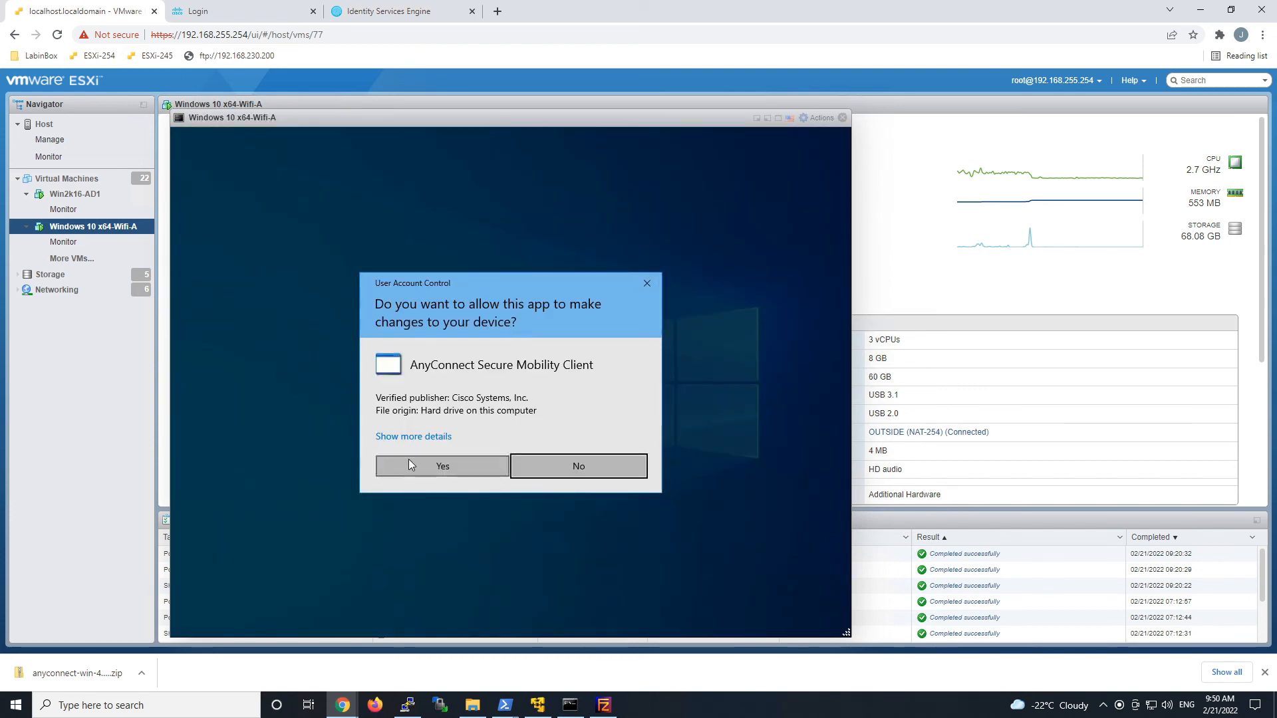
left_click(408, 458)
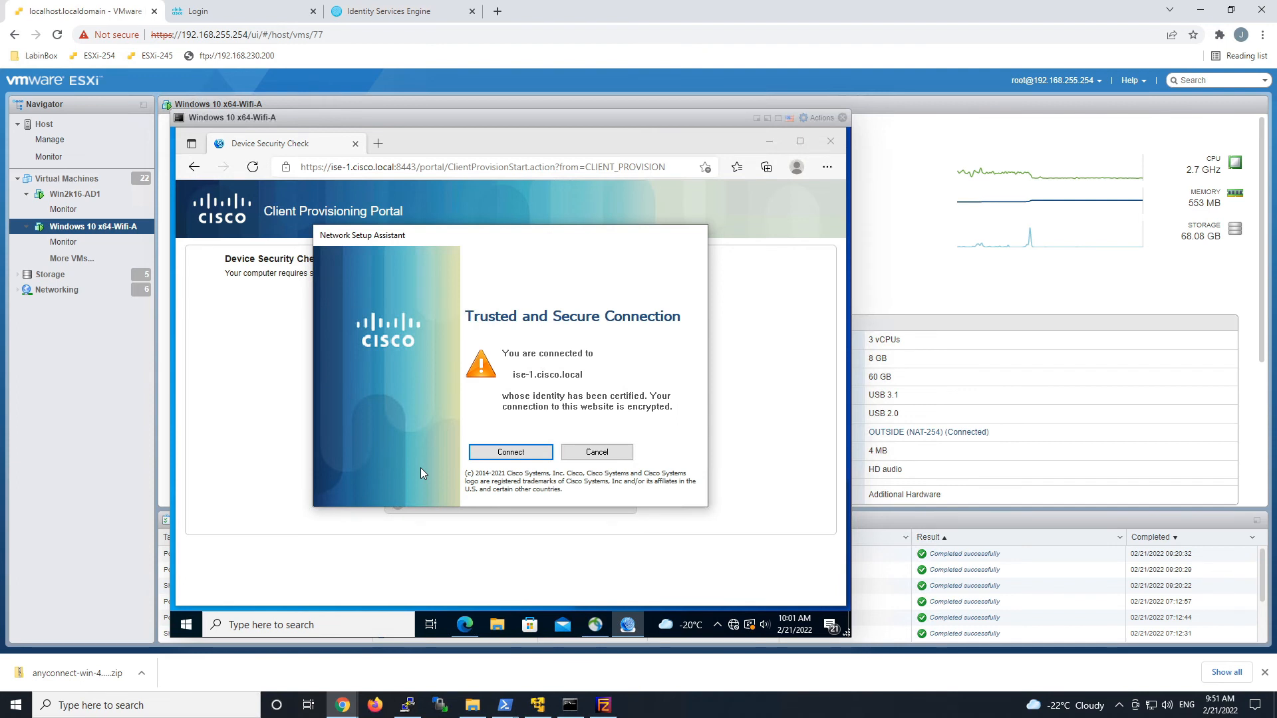
left_click(492, 453)
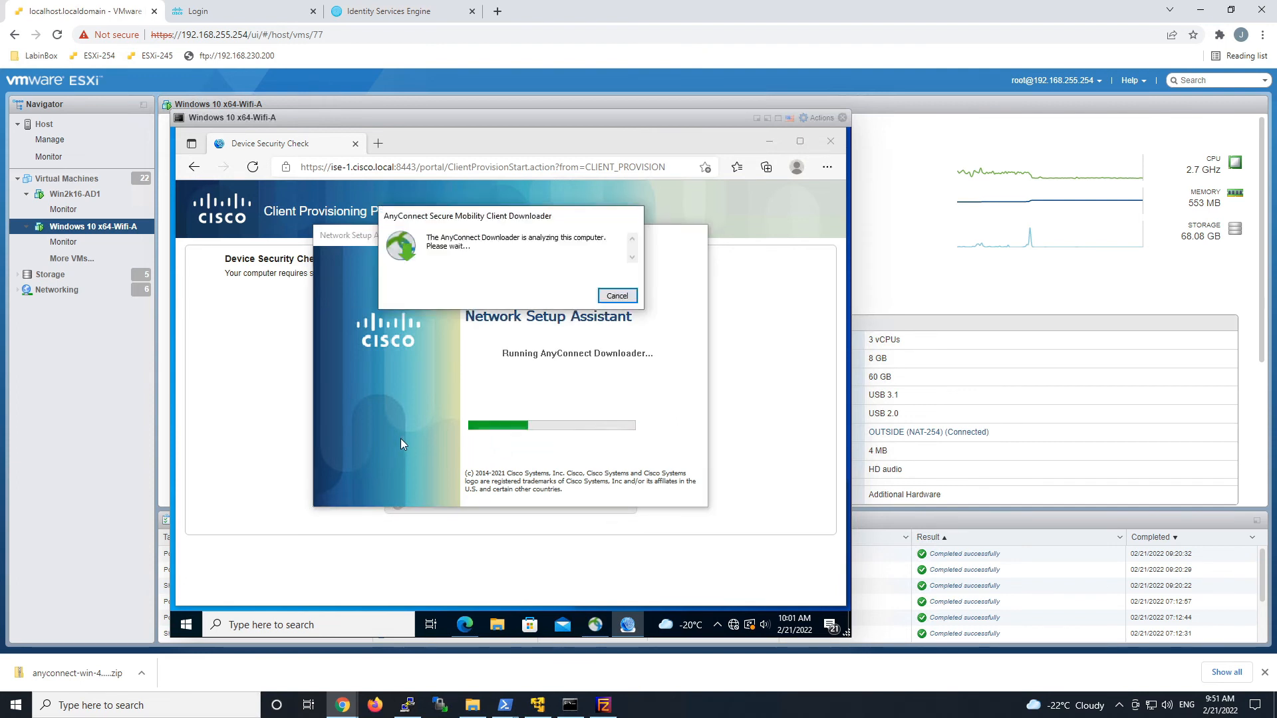
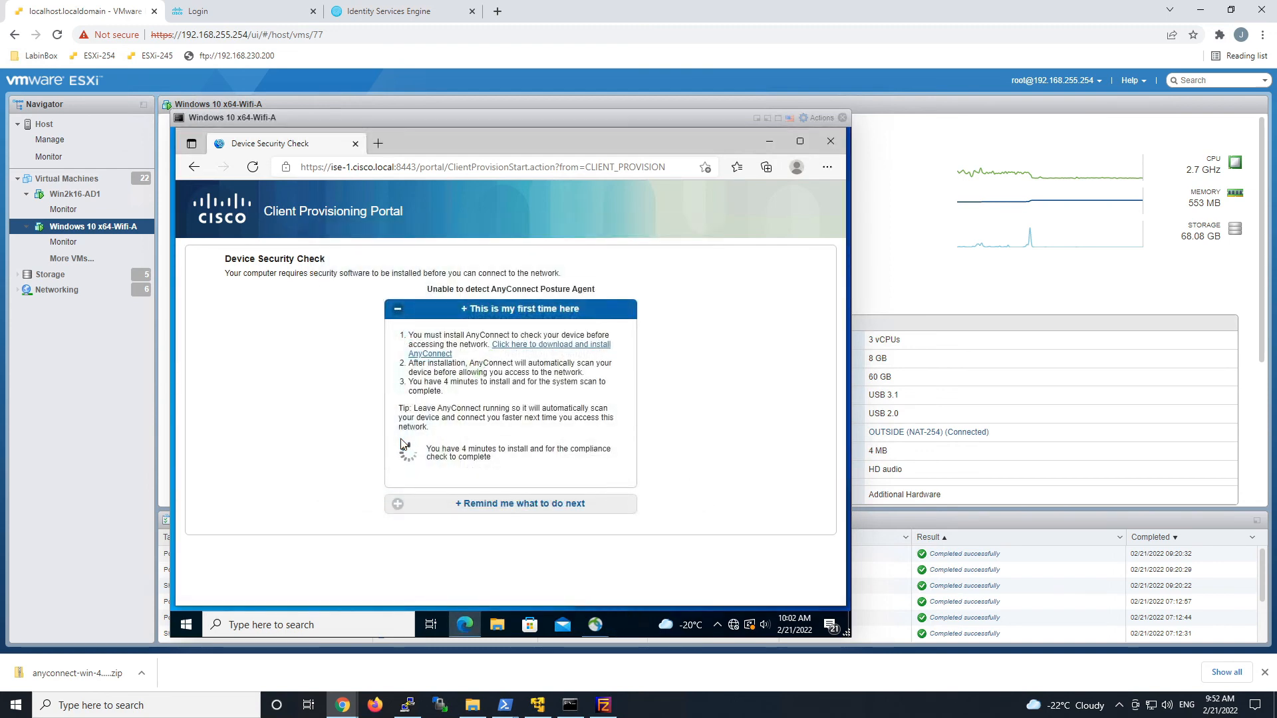
Open AnyConnect from the system tray and dismiss the compliance-checking notification while the scan completes.
left_click(594, 628)
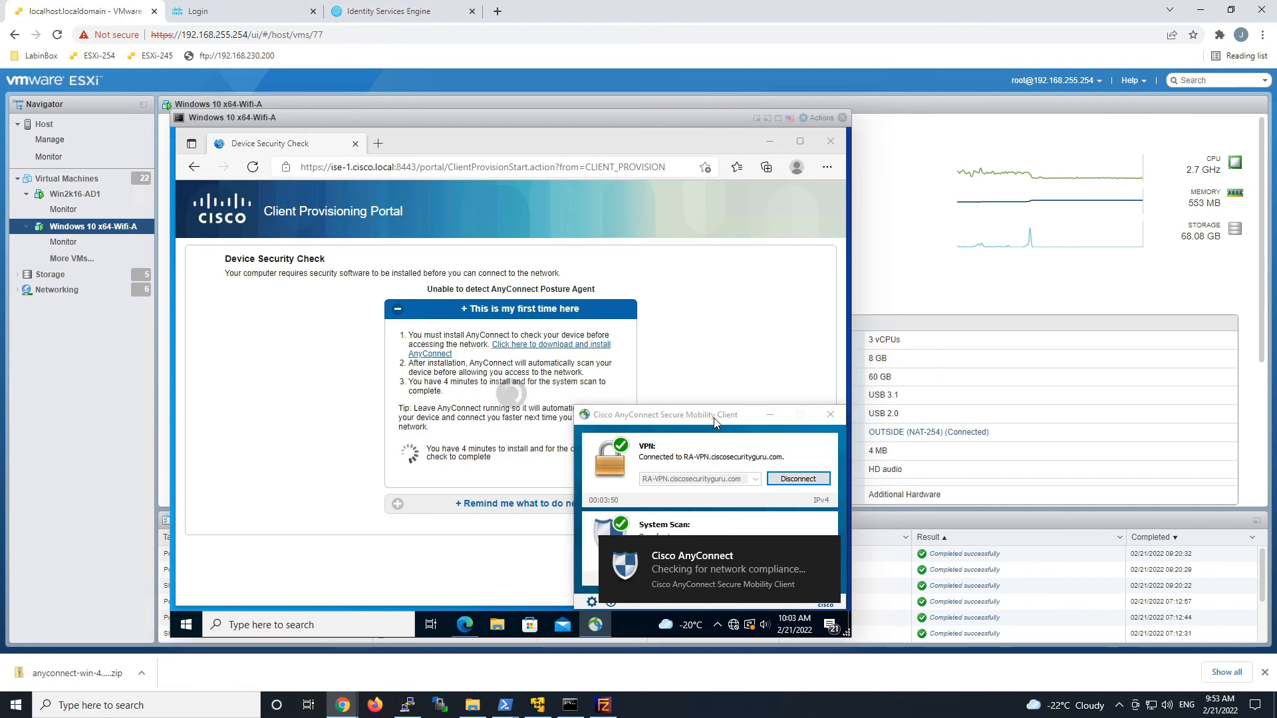
left_click(828, 548)
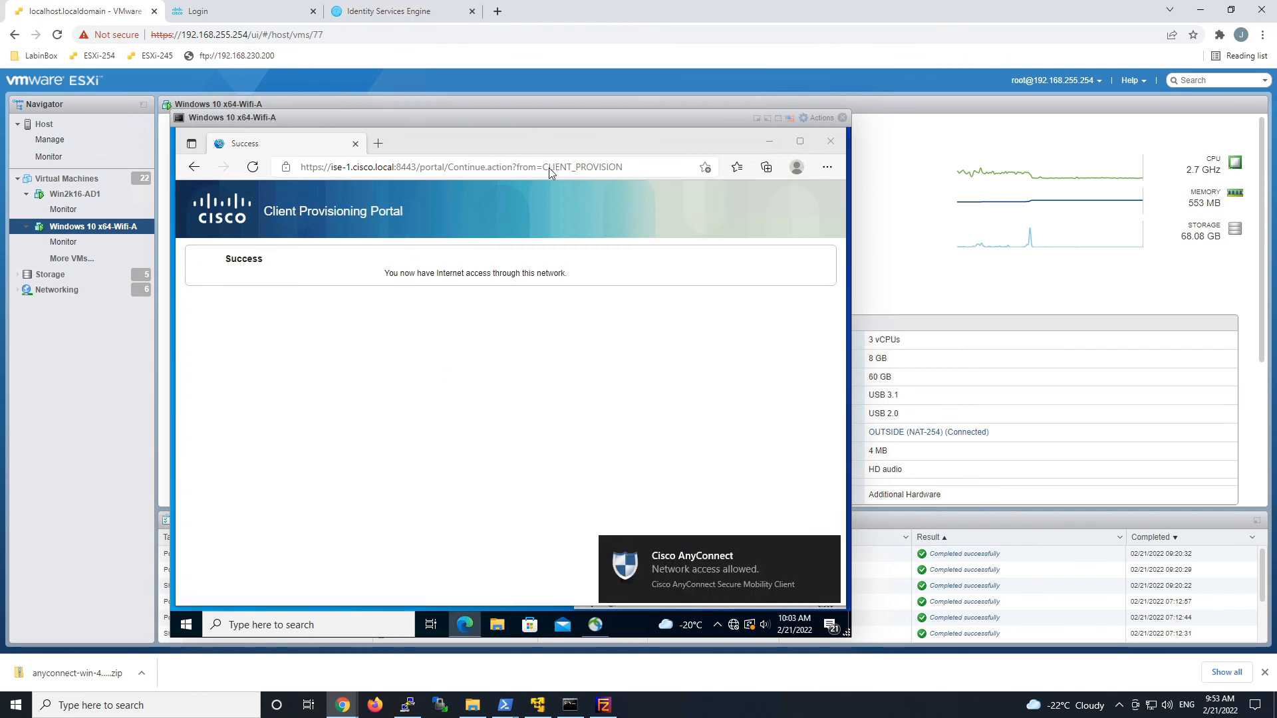
left_click(571, 169)
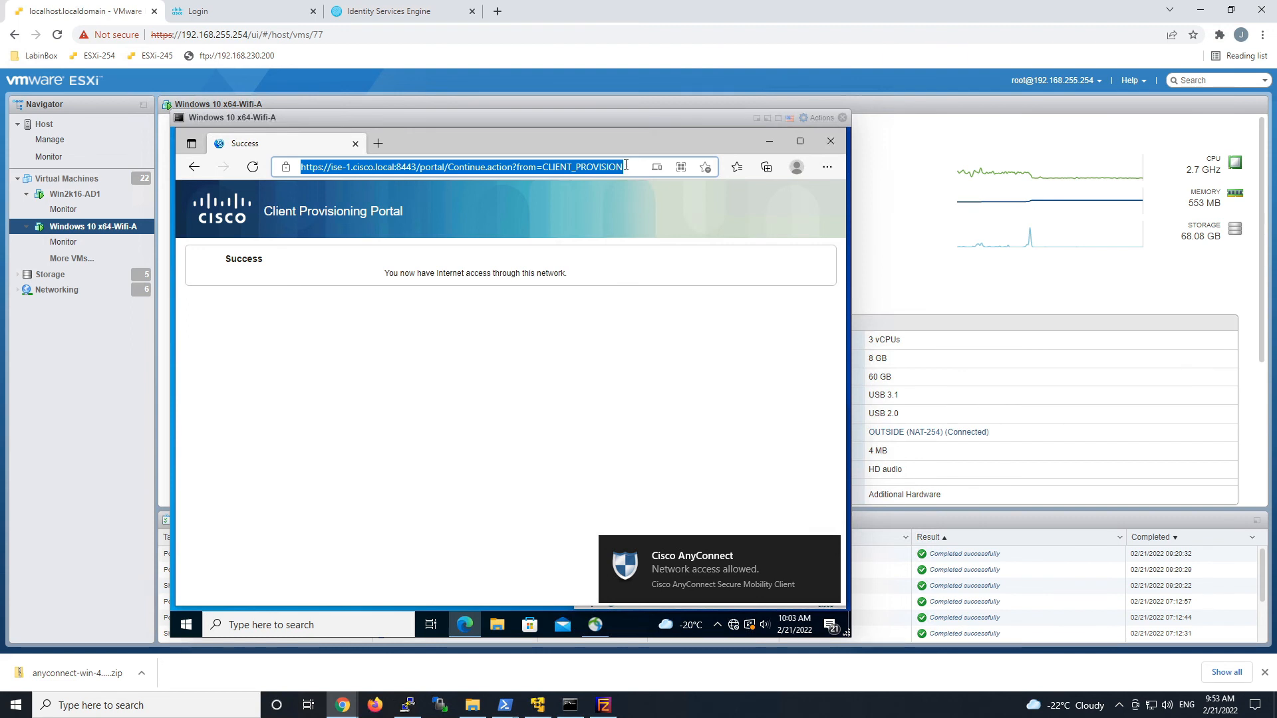
type("www.google.ca")
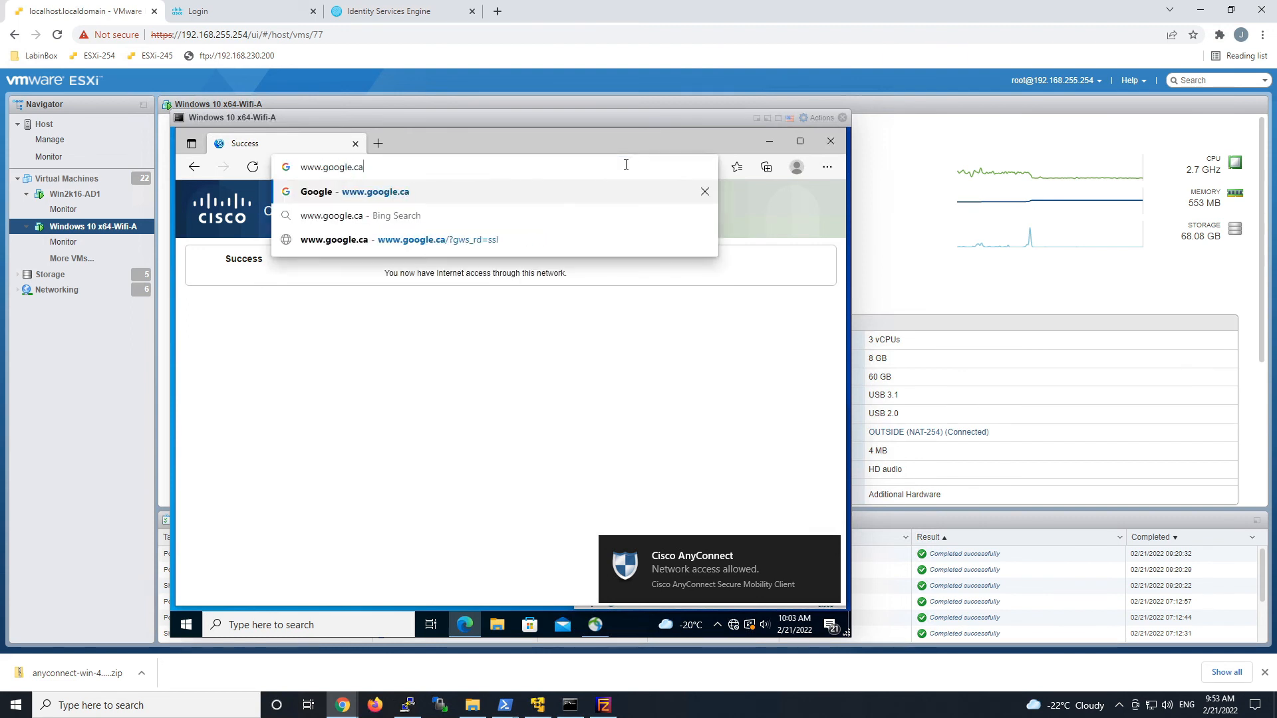
key("Return")
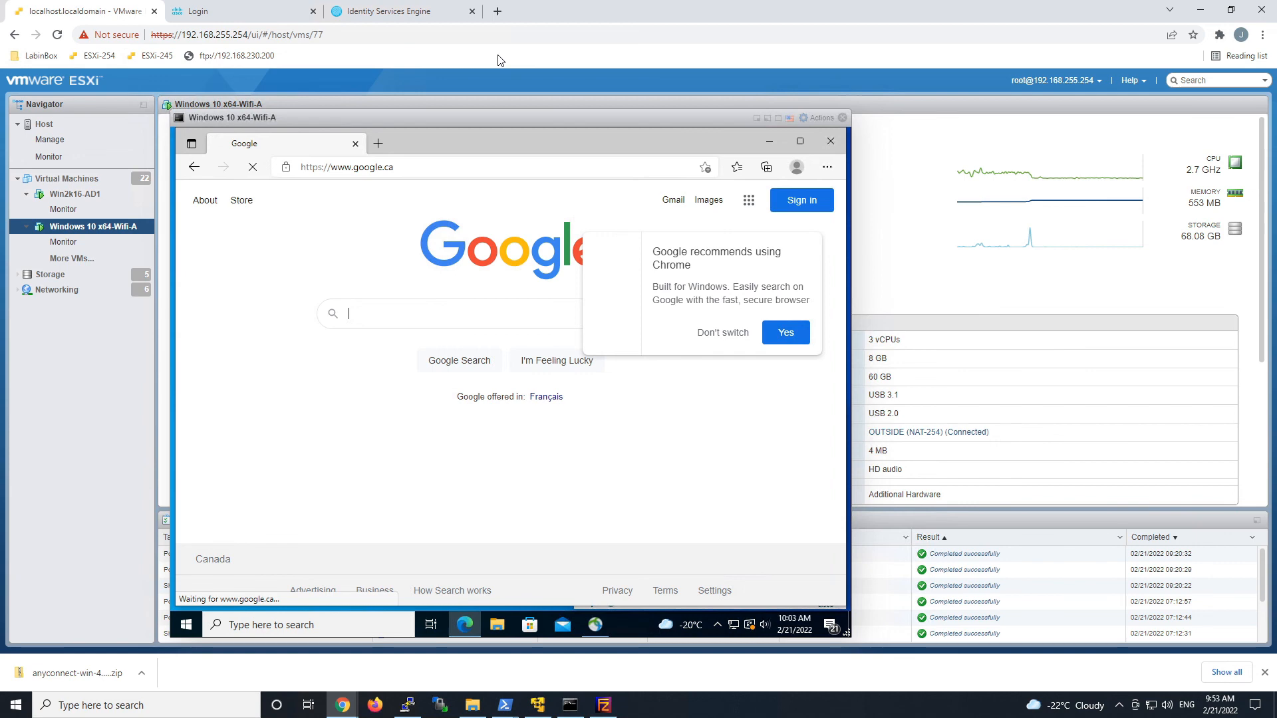
Open the ISE DACL download detail report, then run 'show access-list | include VPNPermit' on the firewall.
left_click(377, 13)
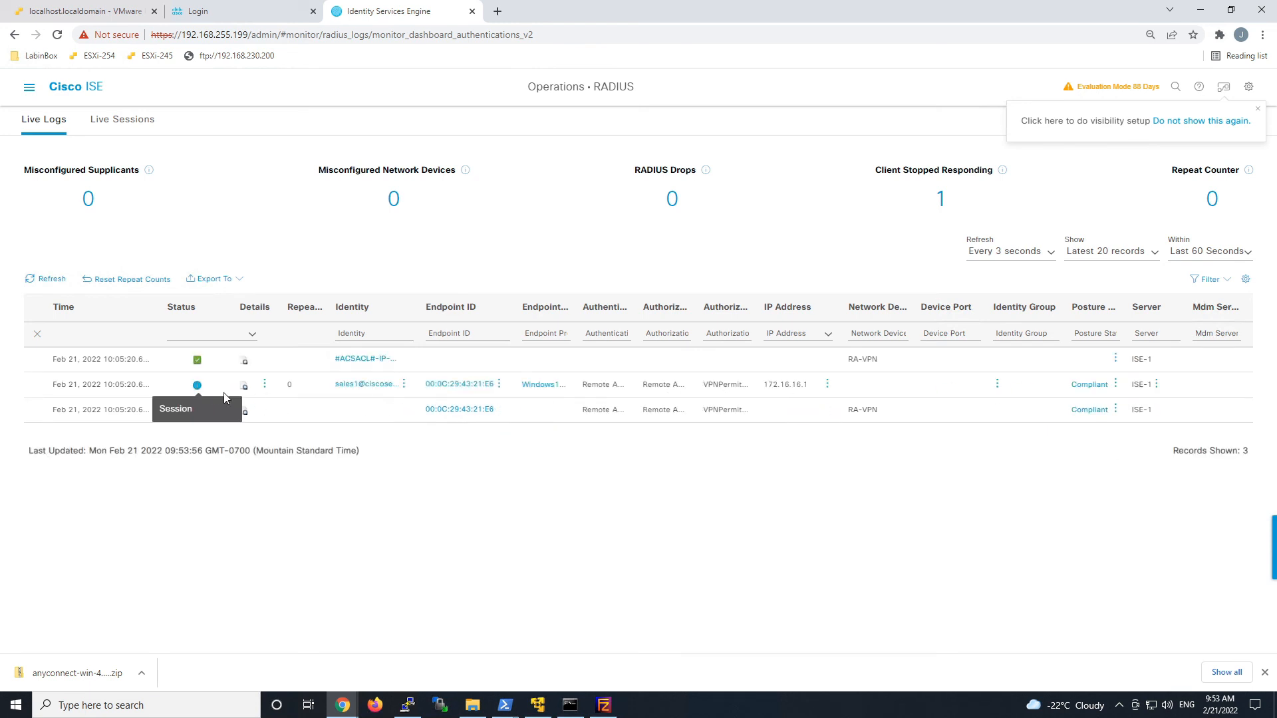
left_click(245, 385)
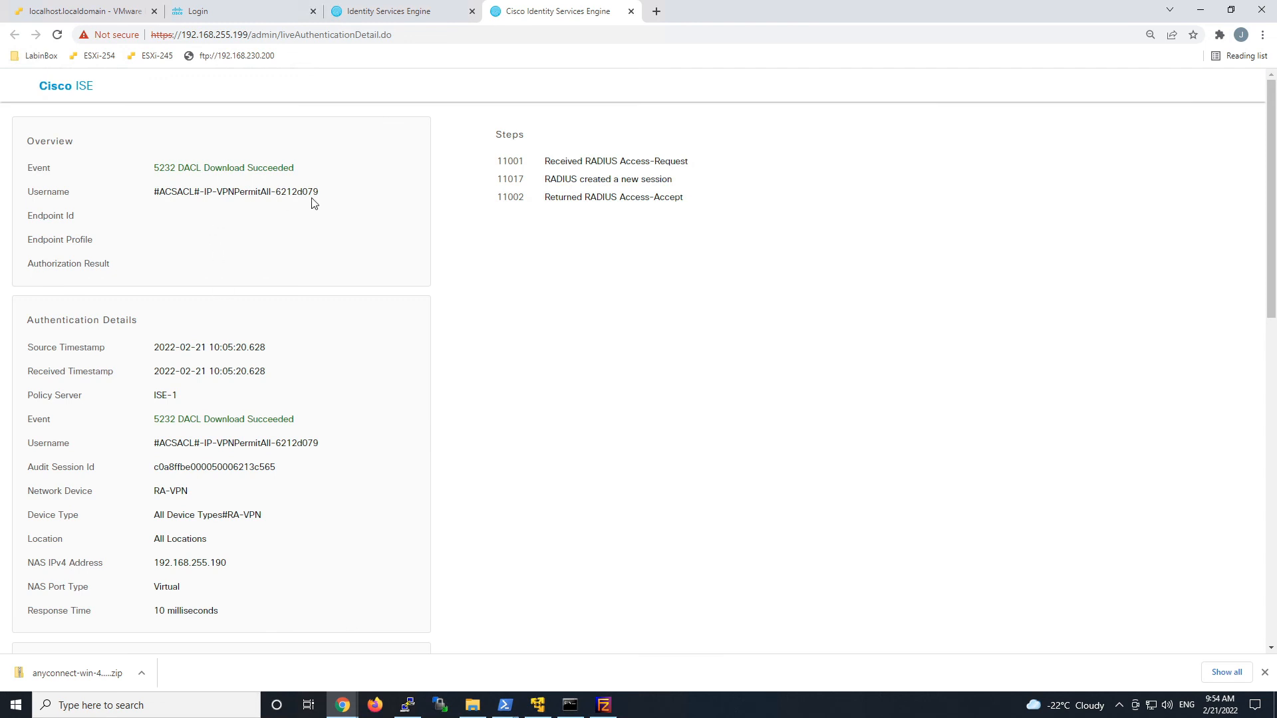
left_click(409, 703)
type("show access-list | include VPNPermit")
key("Return")
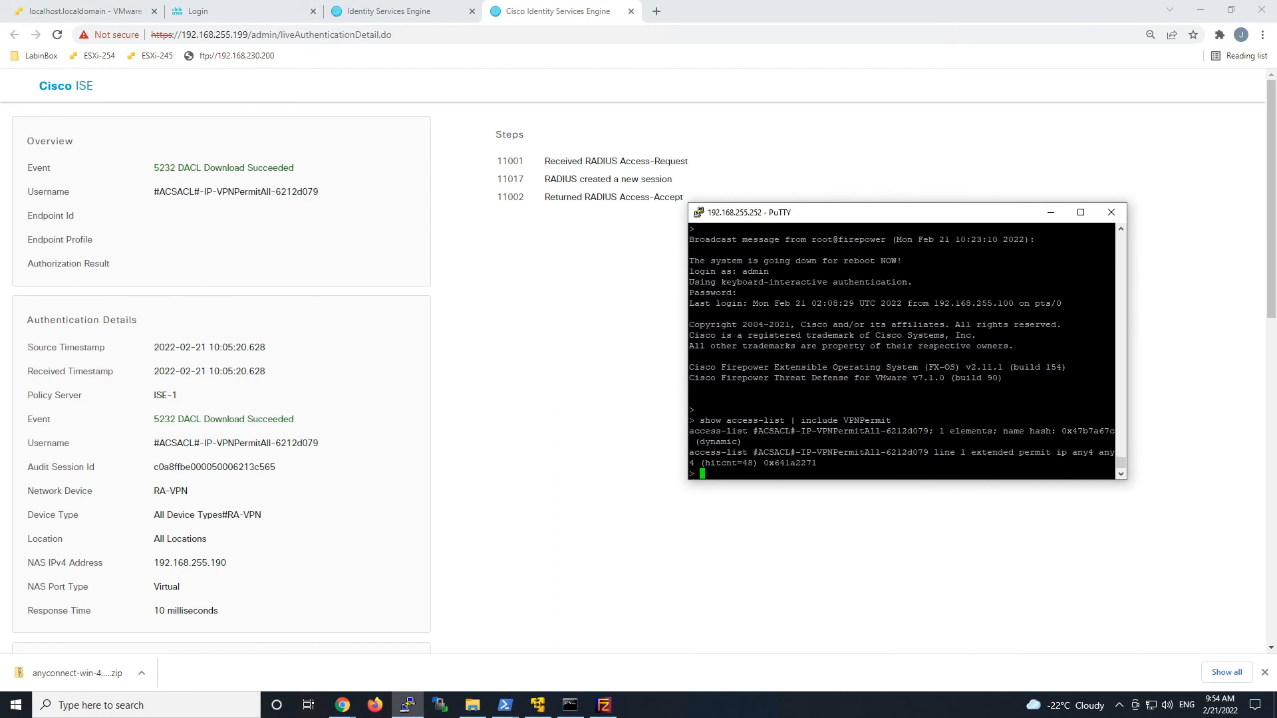
Highlight the dynamic VPNPermitAll ACL, then run 'show vpn-sessiondb anyconnect' showing IP 172.16.16.1.
double_click(862, 431)
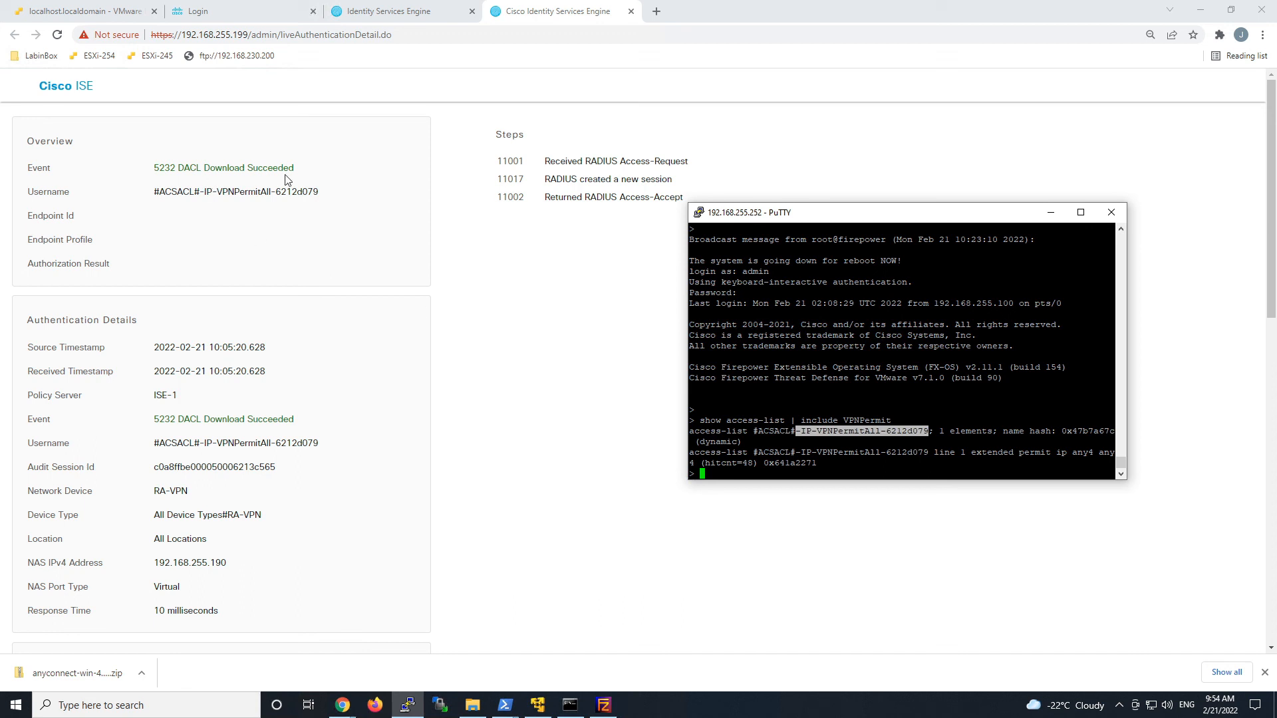
double_click(719, 442)
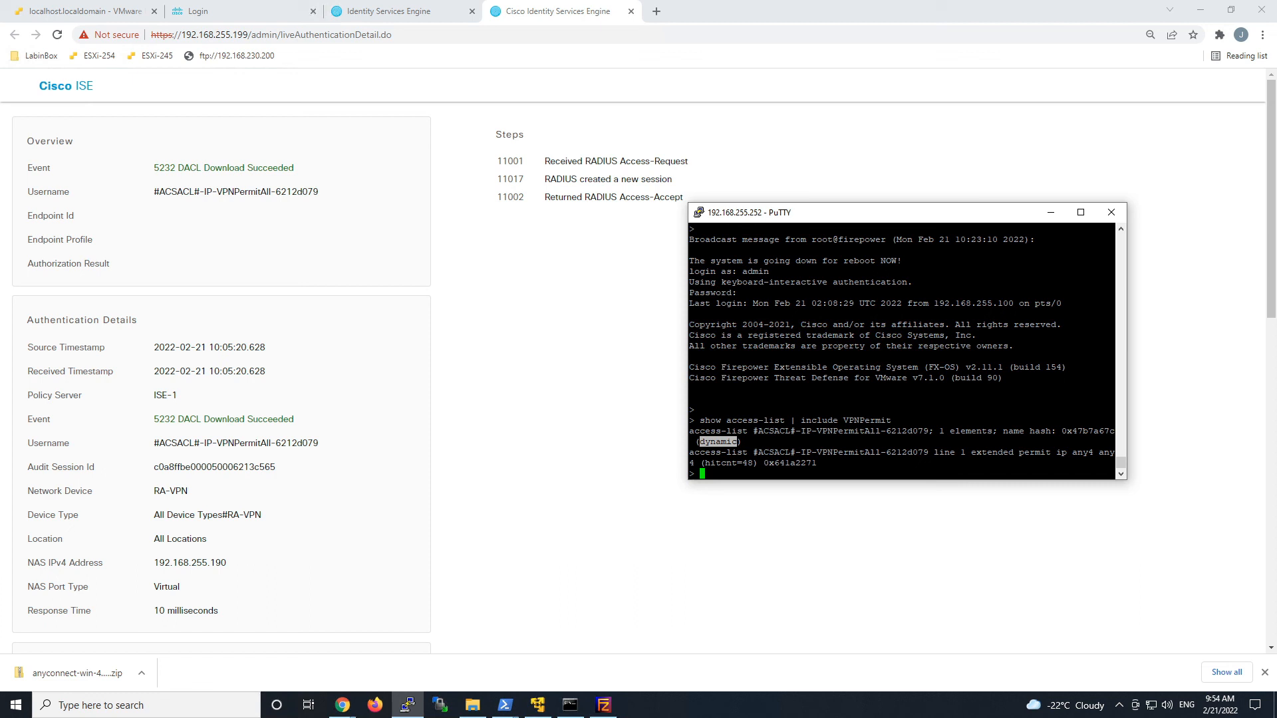
left_click(720, 443)
type("show vpn-sessiondb a")
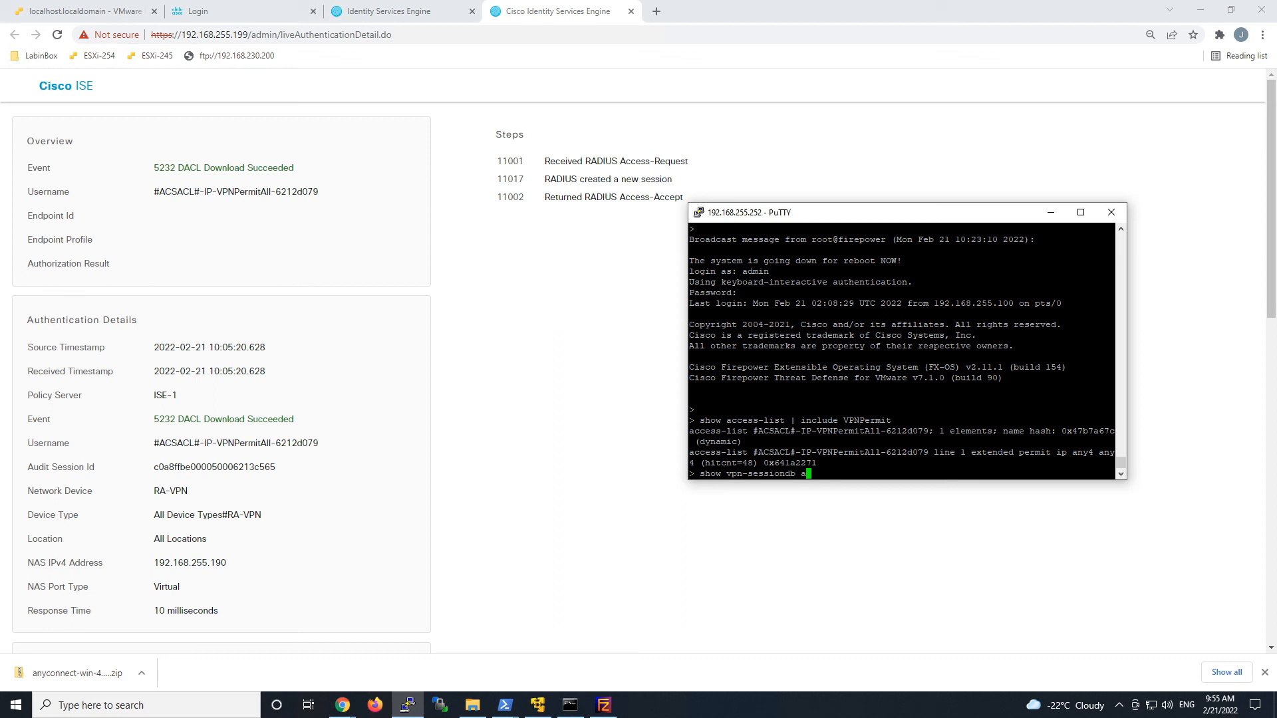
type("nyconnect")
key("Return")
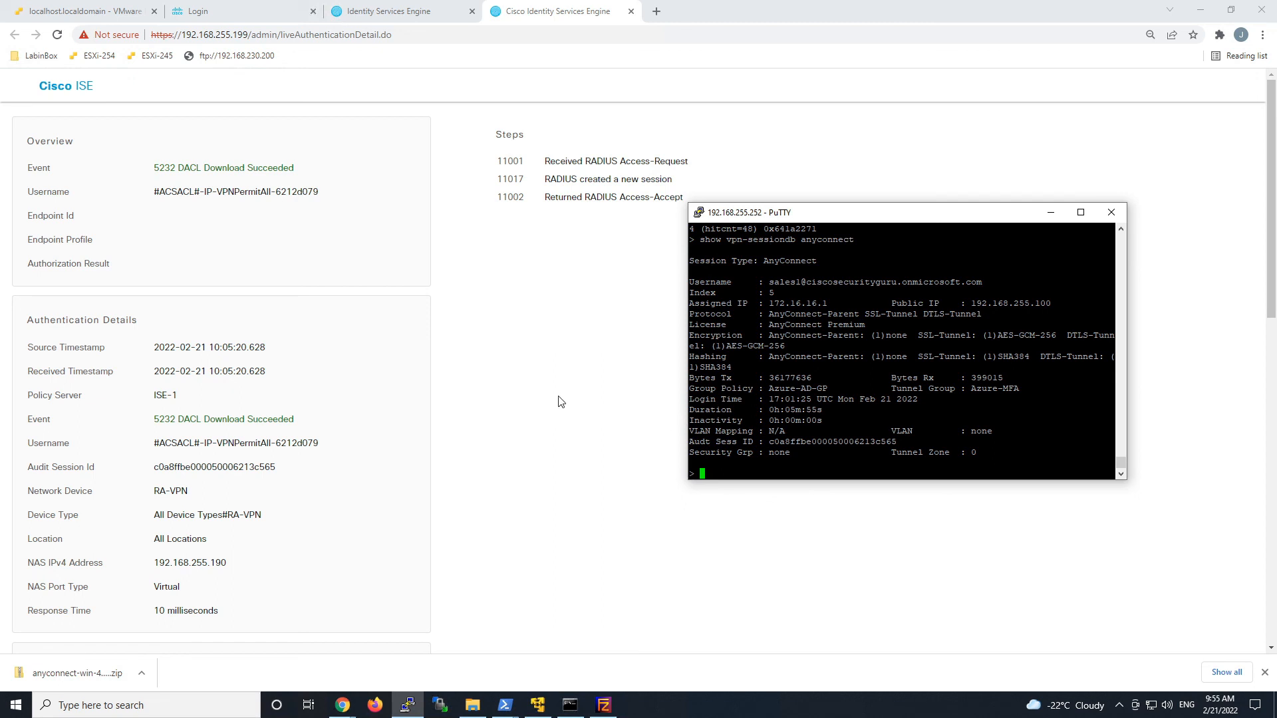
left_click(551, 15)
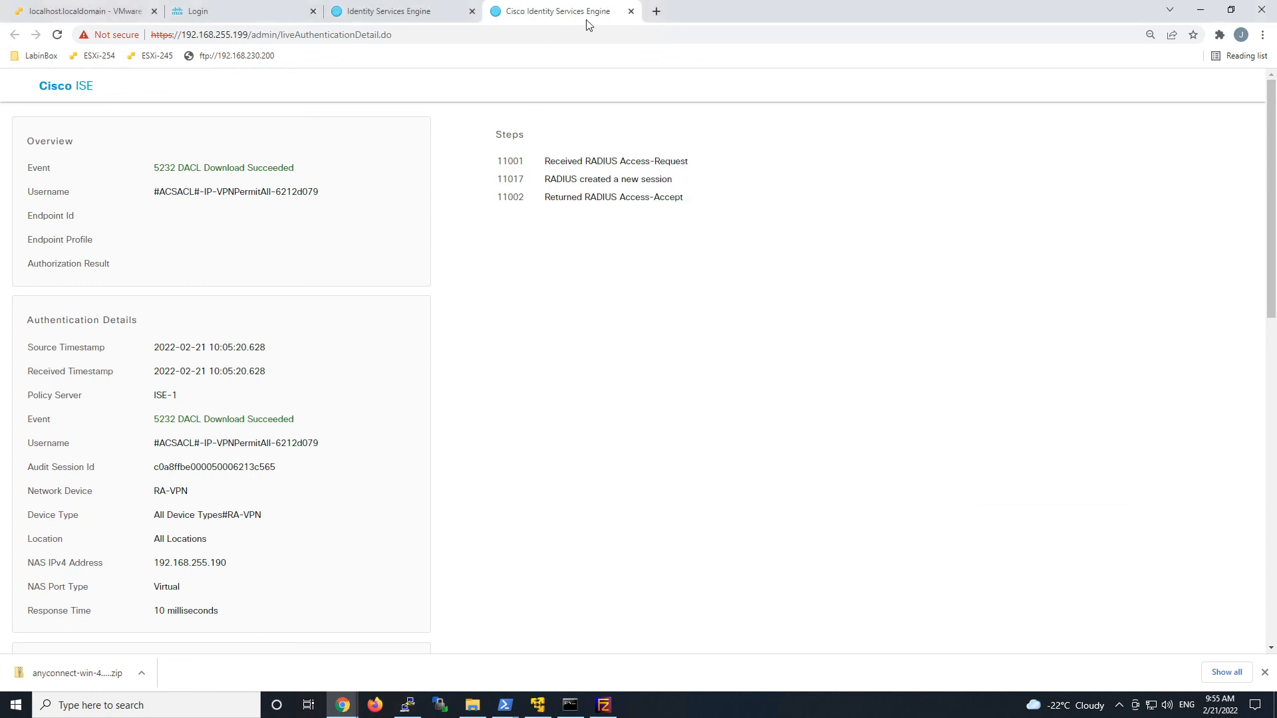
Review the last-5-minutes Dynamic Authorization CoA report in ISE, then close Edge in the VM.
left_click(631, 11)
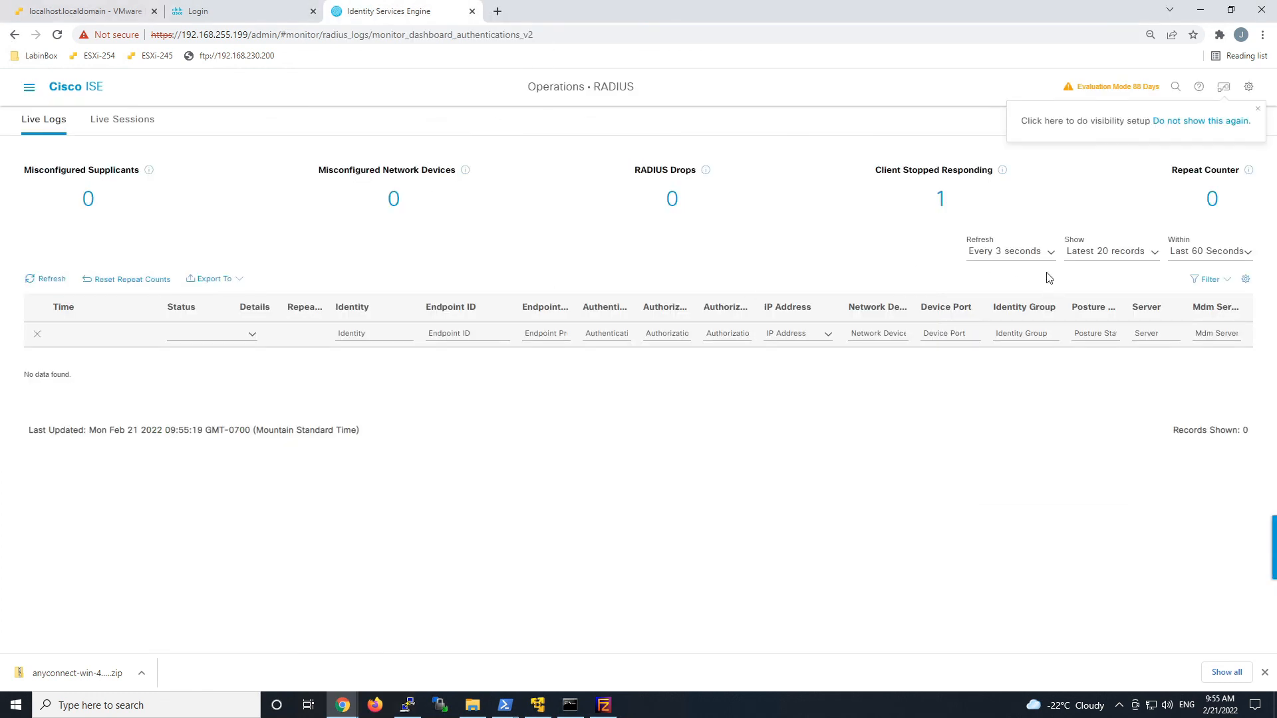
left_click(1187, 253)
left_click(1179, 279)
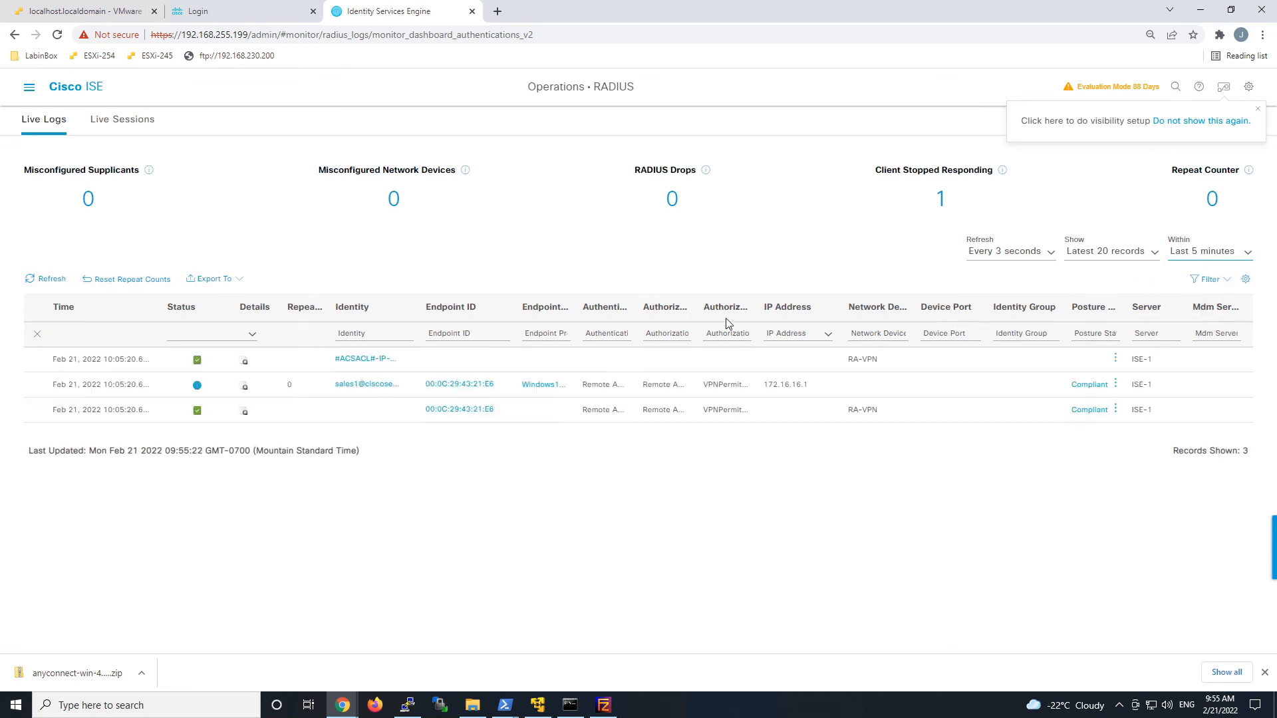
left_click(244, 390)
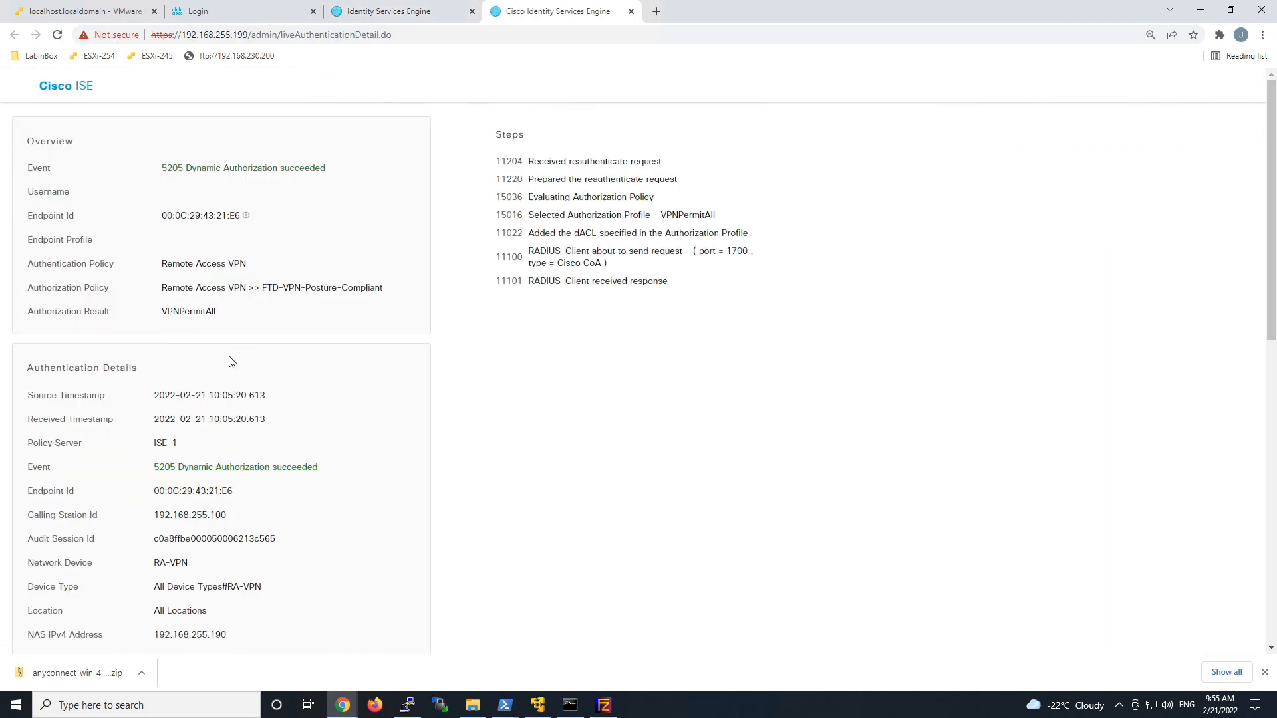
scroll(308, 383, "down", 8)
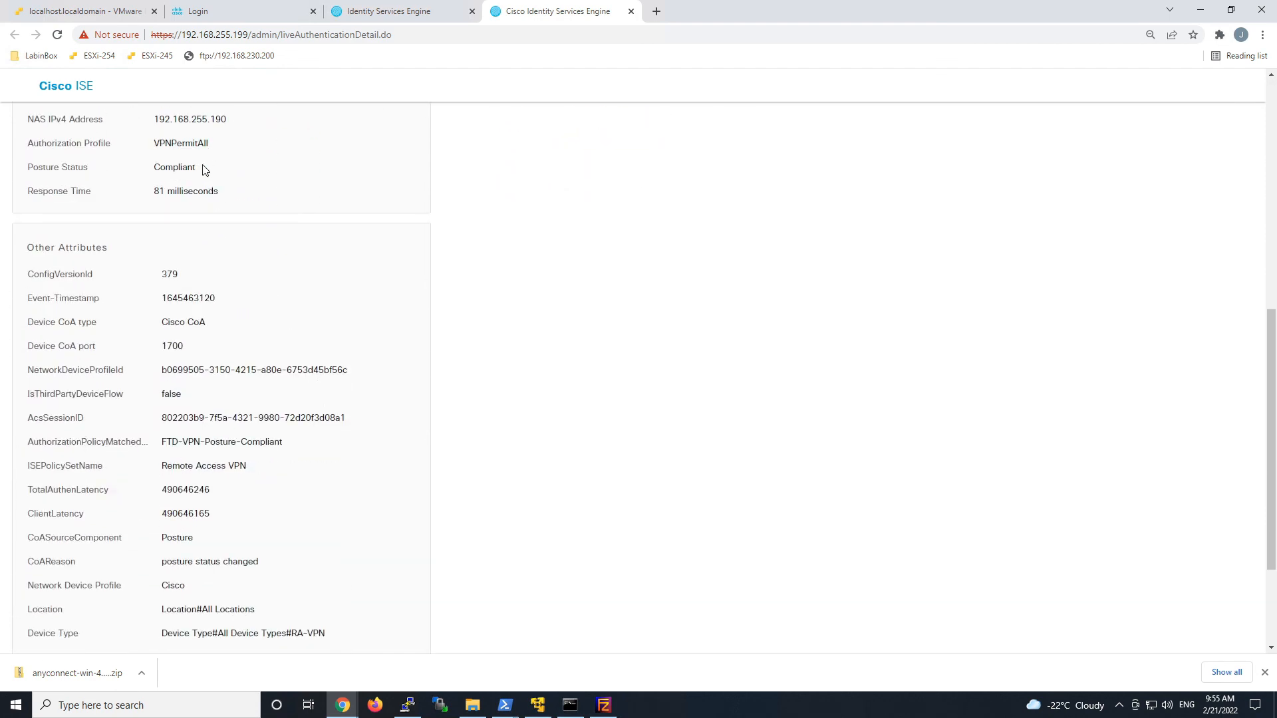
scroll(303, 484, "down", 3)
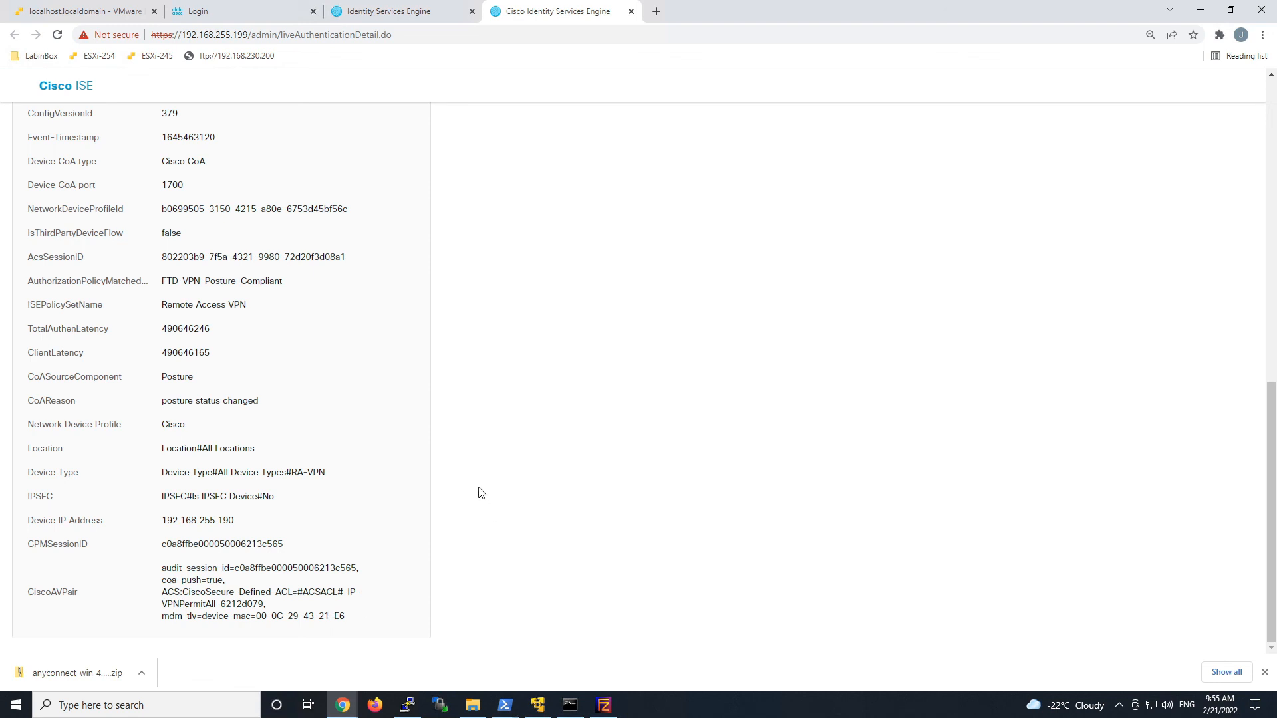
left_click(93, 12)
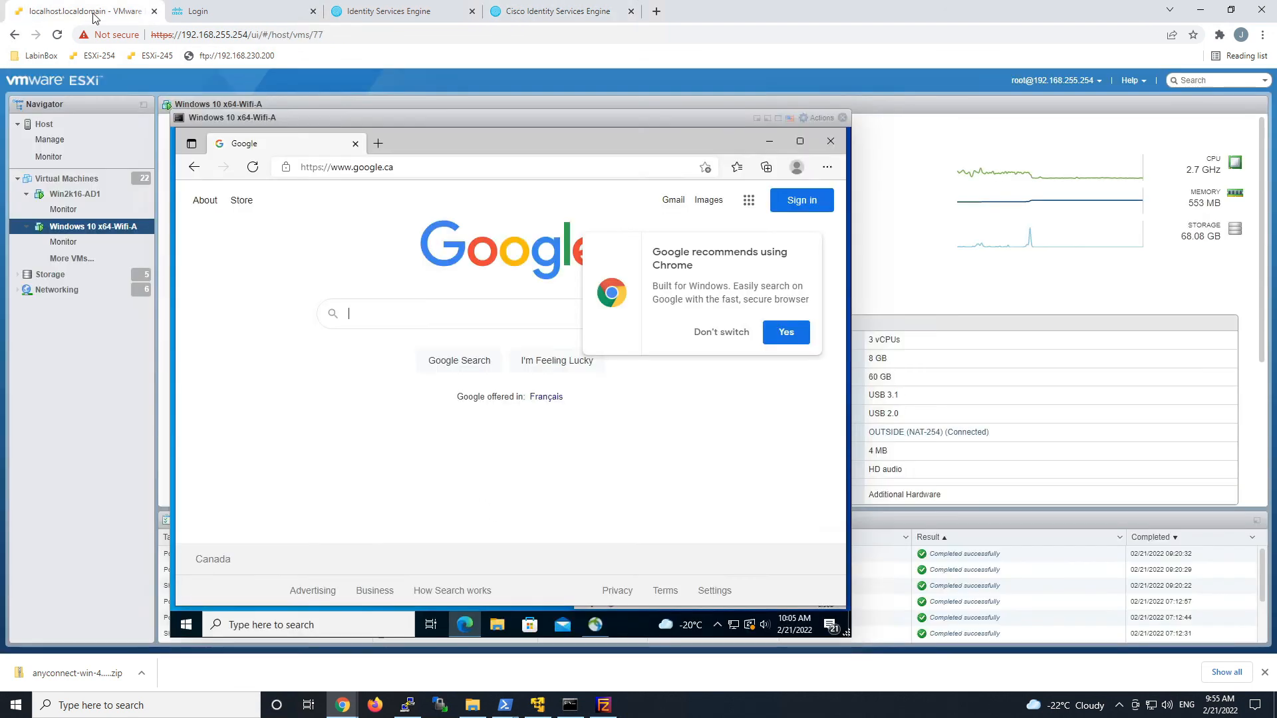
left_click(824, 145)
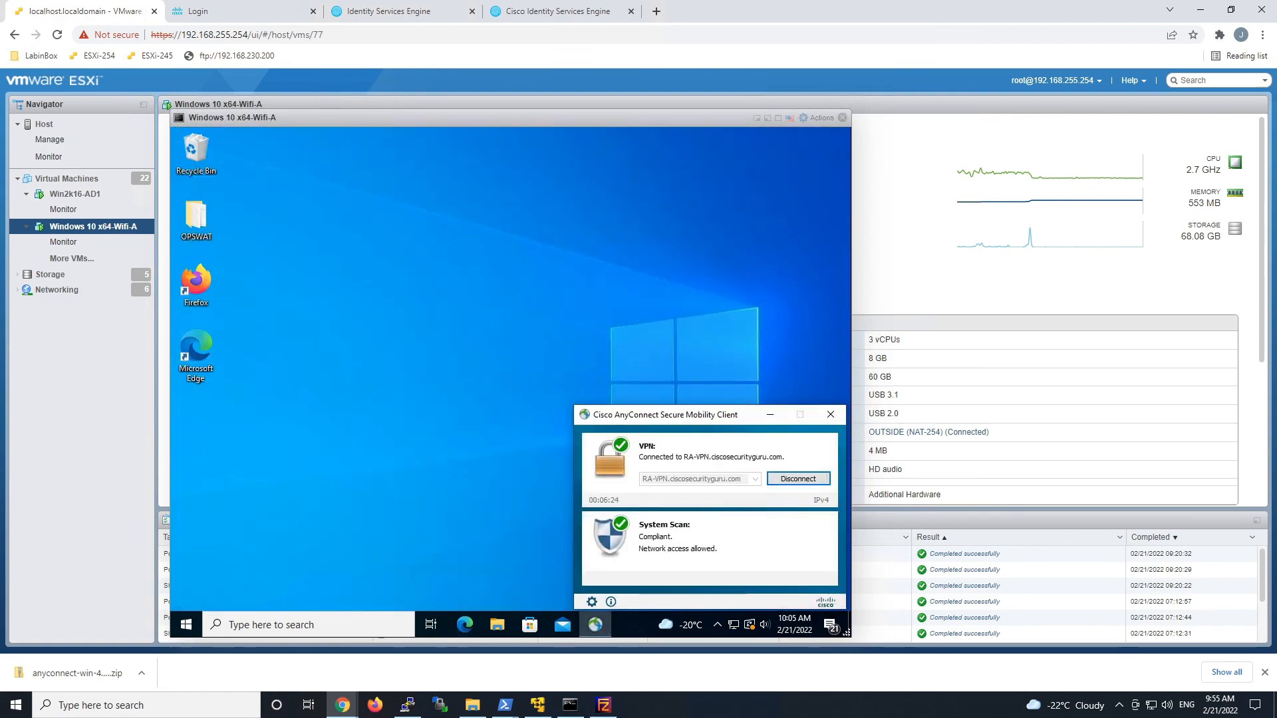